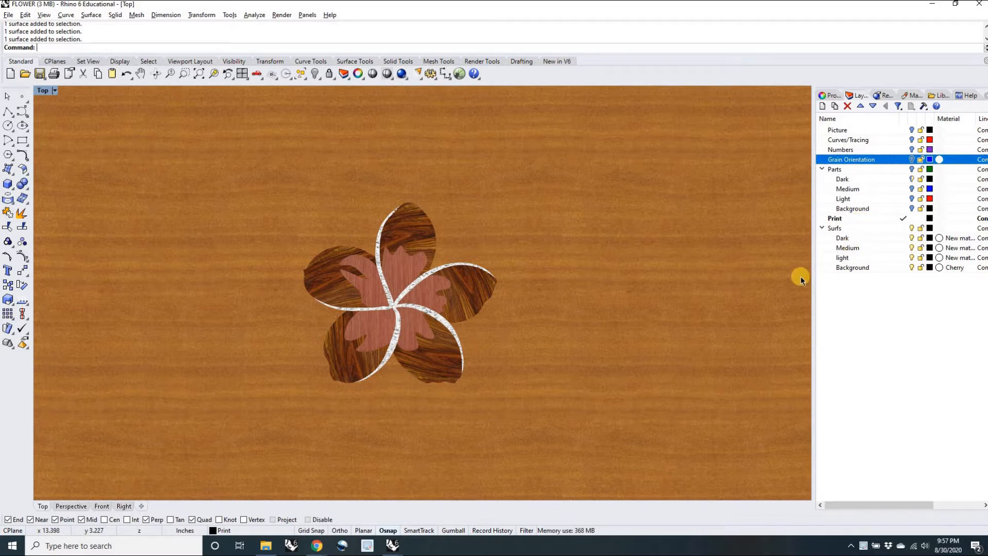
- Hide the Surfs layer and show the Picture and Curves/Tracing layers
click(912, 228)
click(912, 130)
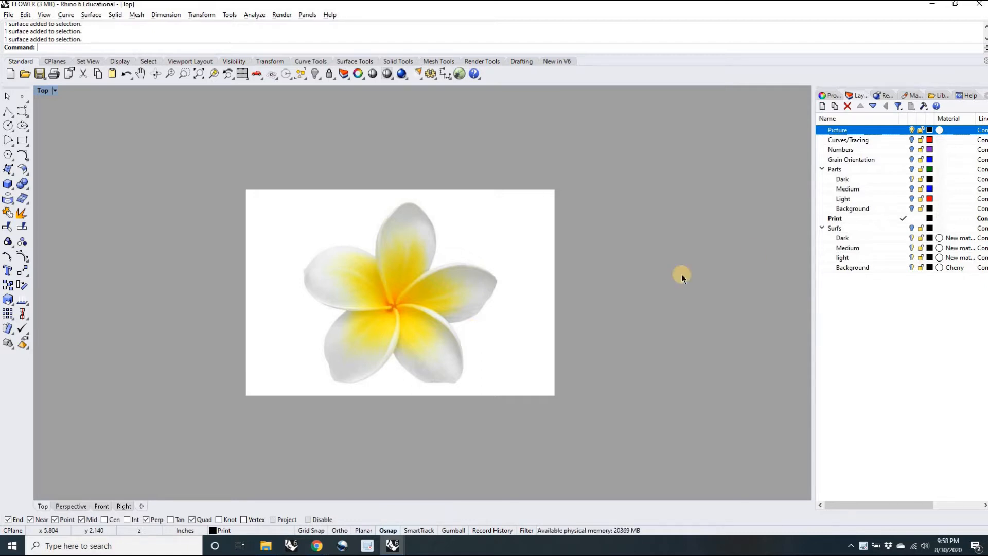
click(911, 139)
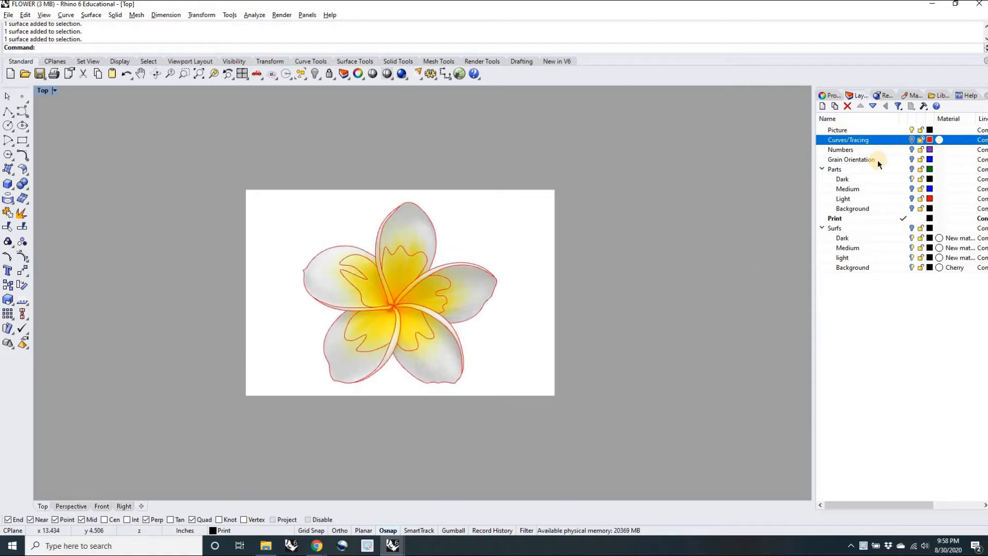
- Examine how the traced curves follow the petals and yellow areas of the flower picture
scroll(418, 291, up, 2)
scroll(418, 292, up, 3)
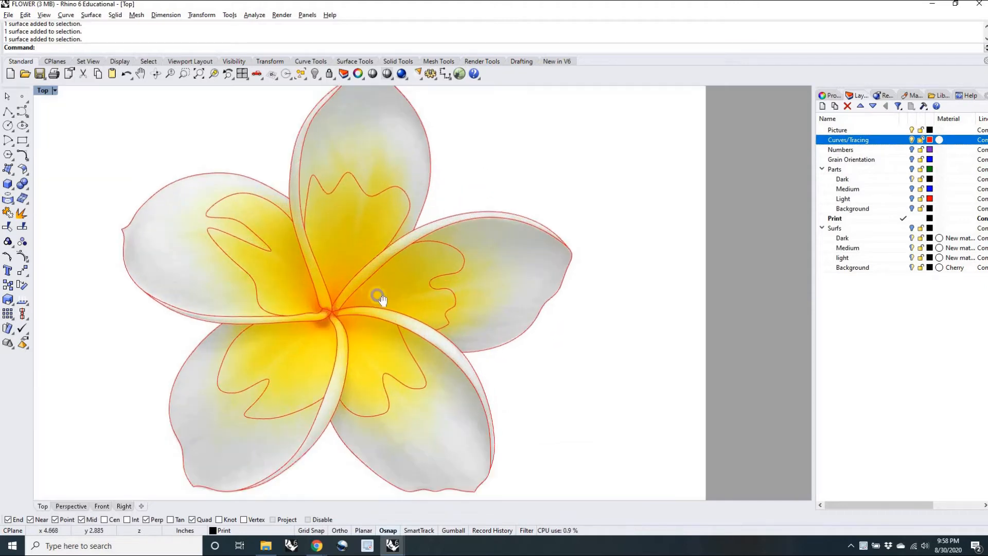
right_drag(415, 326, 394, 284)
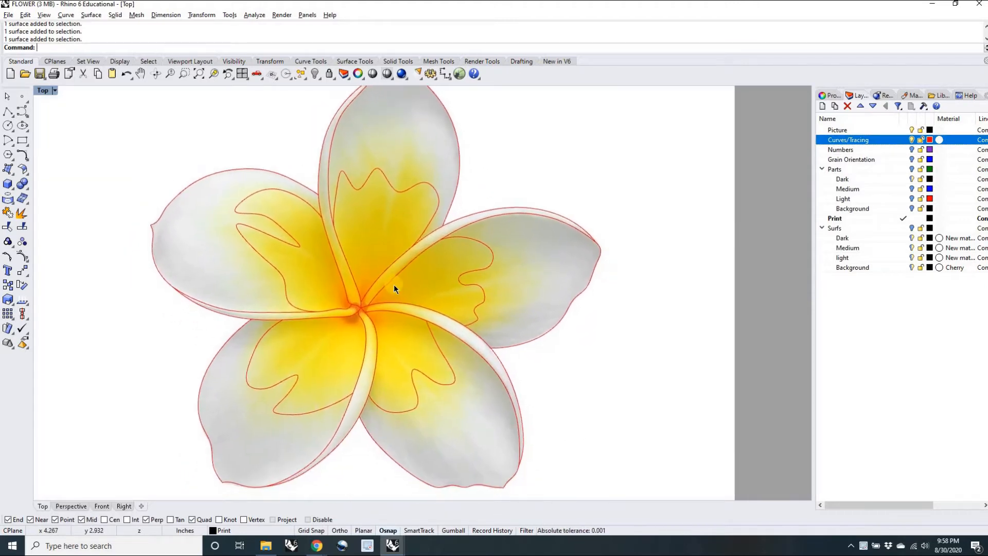
scroll(394, 284, down, 1)
scroll(351, 263, up, 2)
scroll(351, 261, down, 2)
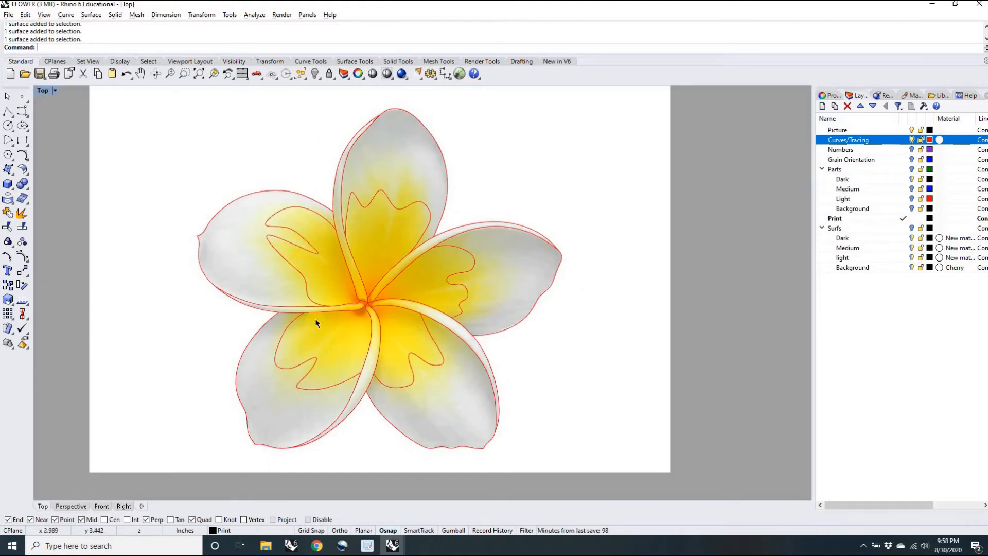
scroll(368, 304, down, 2)
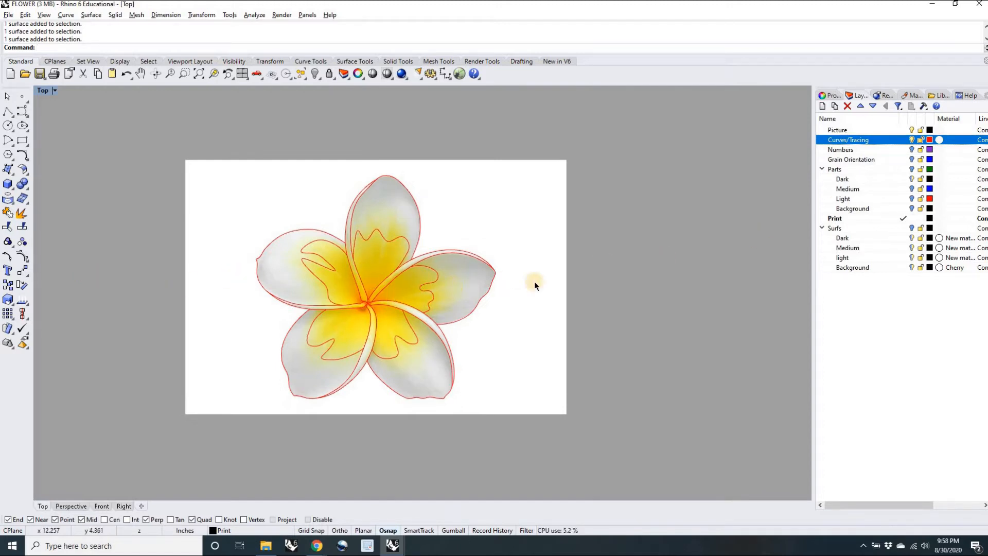
right_drag(477, 311, 497, 309)
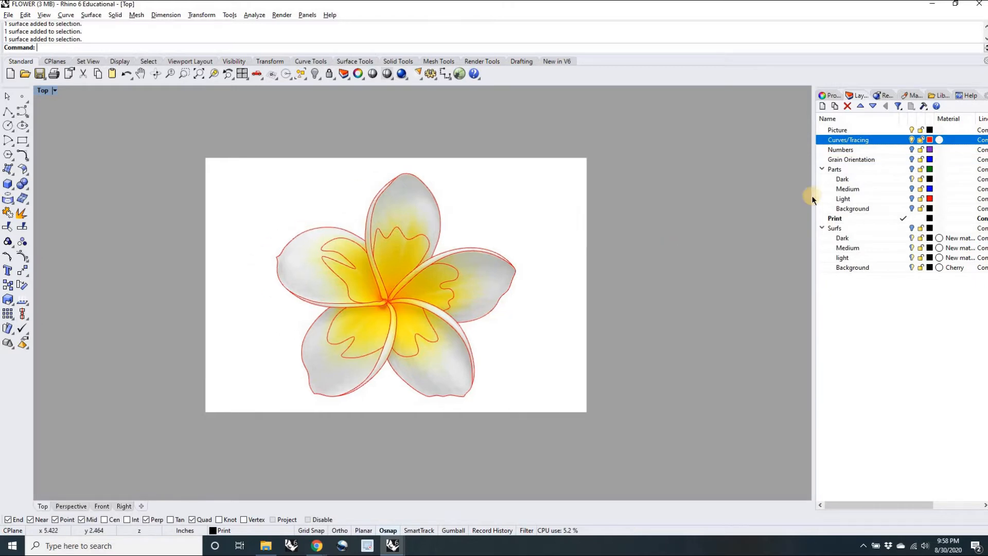
- Show the Numbers and Grain Orientation layers over the traced flower
click(911, 150)
scroll(409, 301, up, 3)
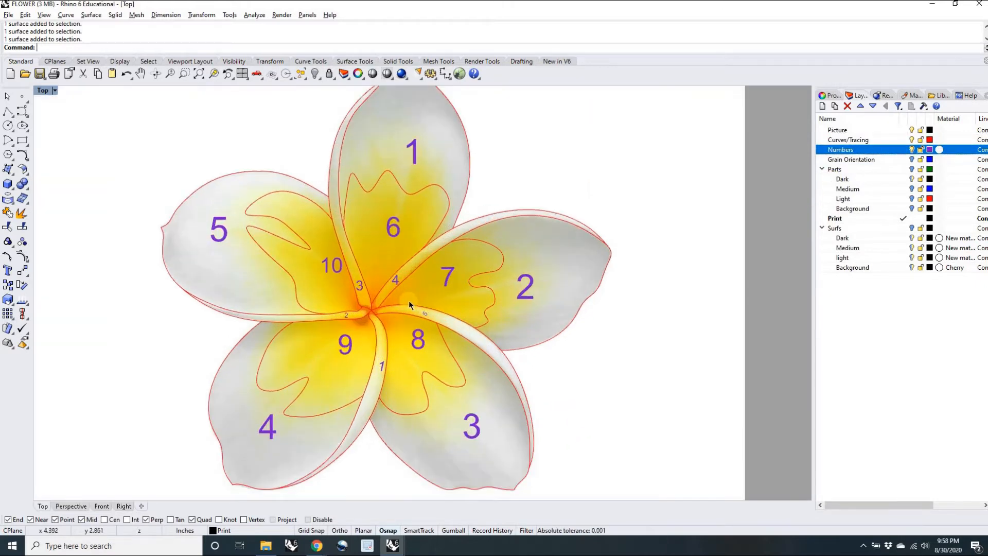
scroll(408, 301, down, 1)
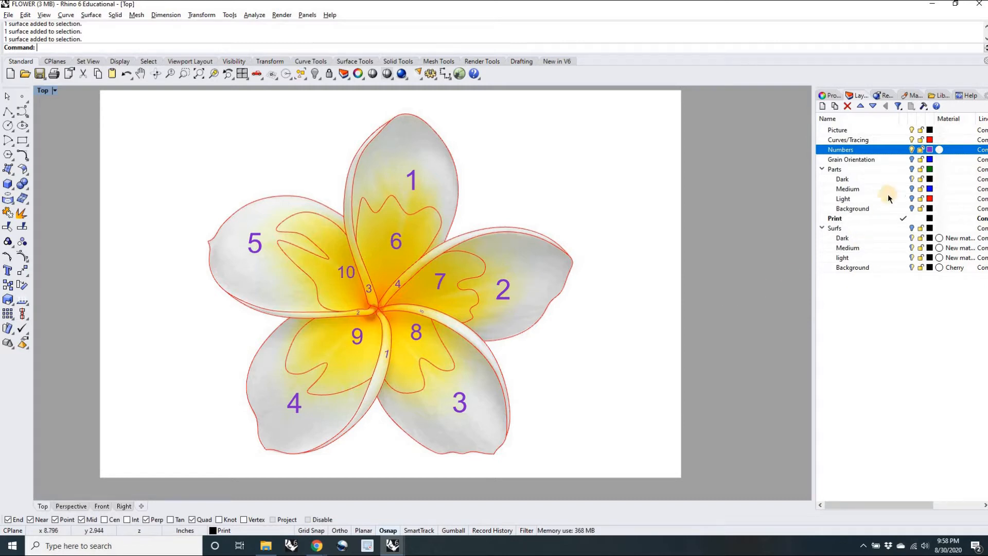
click(913, 160)
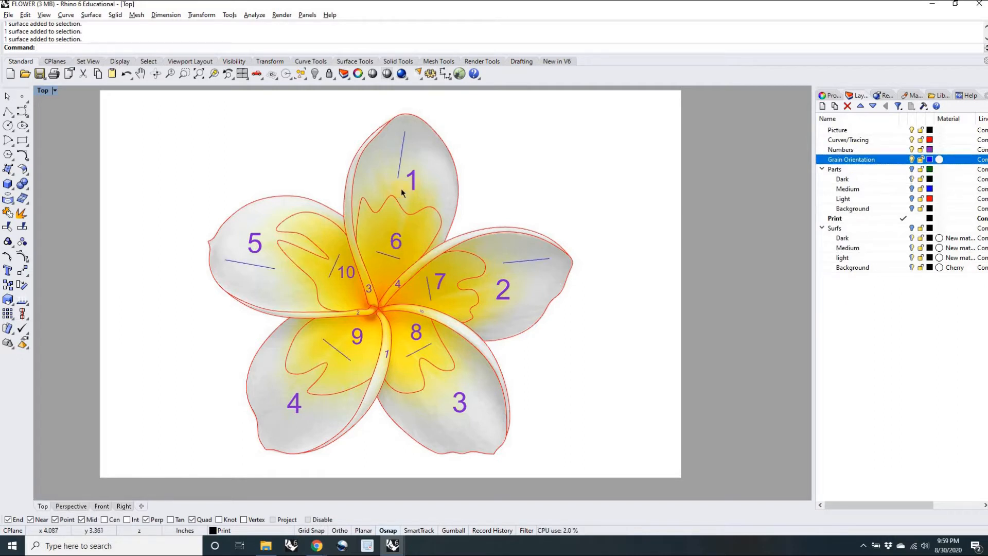
- Examine the part numbers and grain direction lines on the petals and inner flower pieces
scroll(400, 189, up, 1)
scroll(401, 188, down, 2)
scroll(400, 194, up, 1)
scroll(399, 194, up, 3)
scroll(399, 193, down, 3)
scroll(400, 192, up, 1)
scroll(400, 192, up, 1)
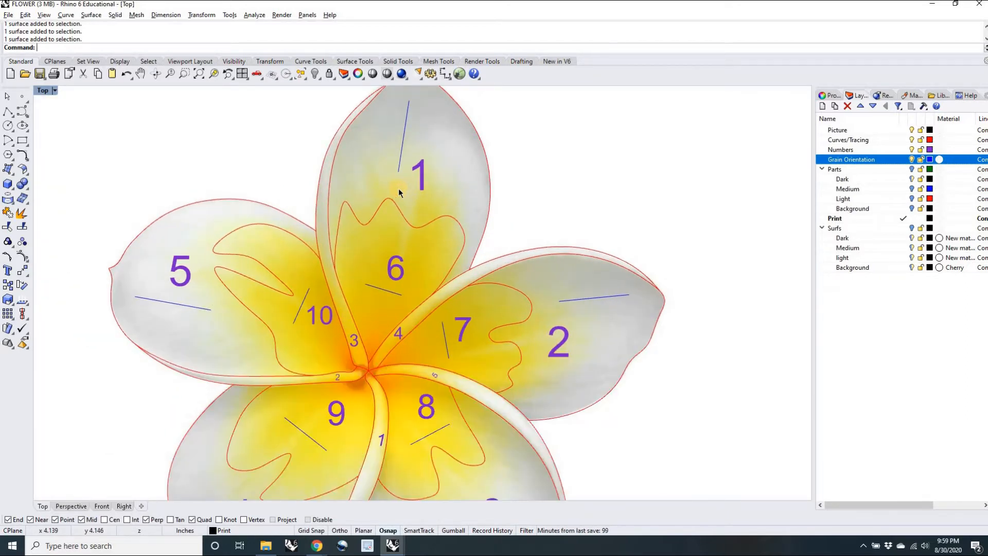
scroll(399, 189, down, 3)
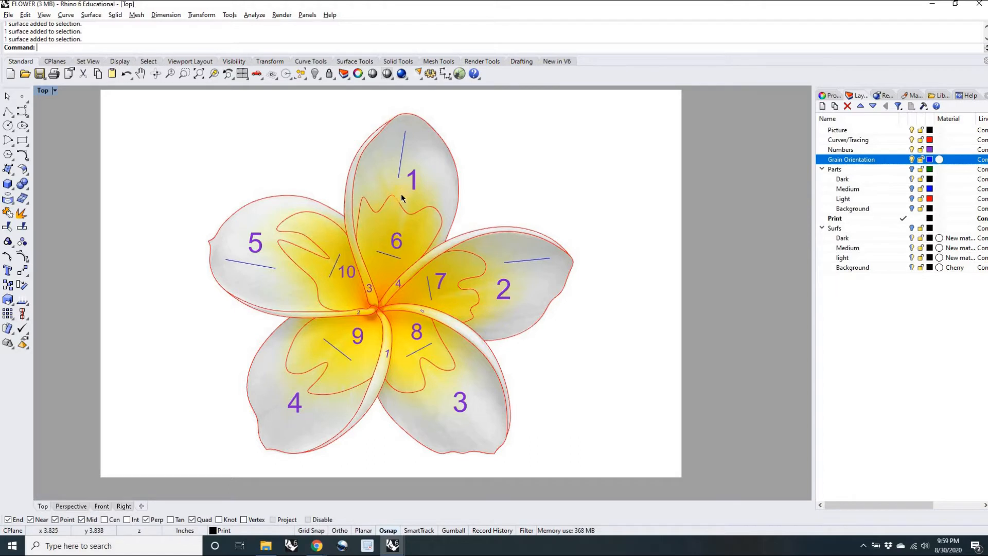
scroll(400, 188, up, 2)
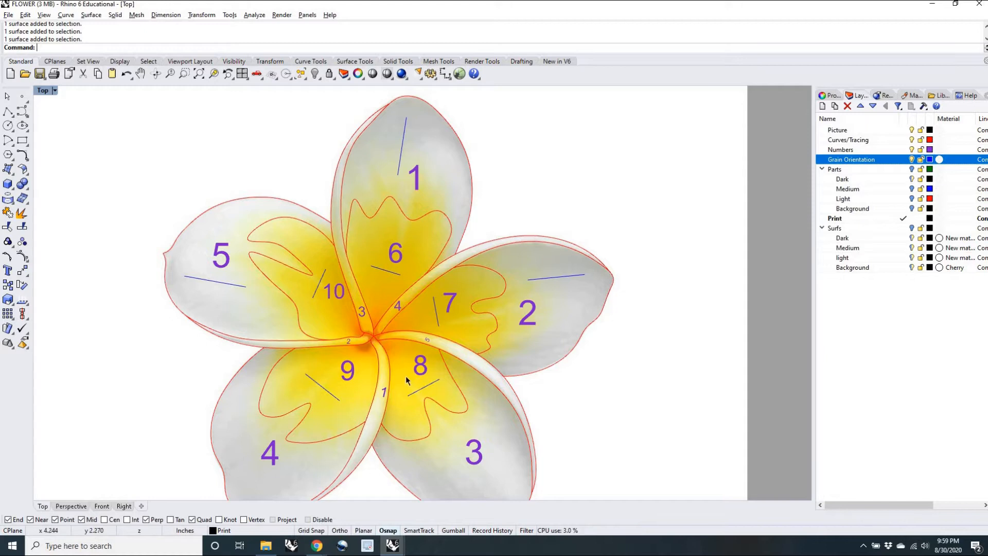
scroll(406, 391, up, 2)
scroll(404, 409, down, 1)
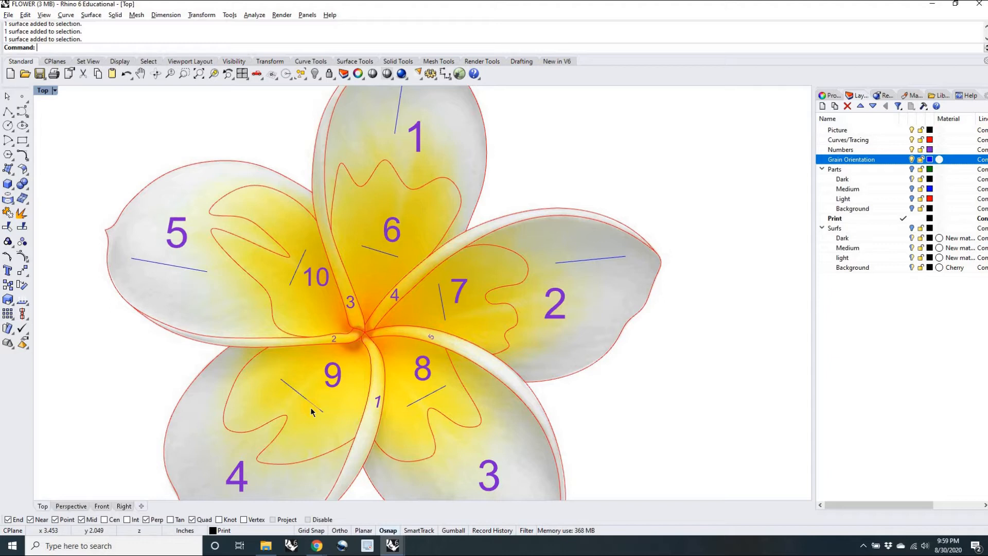
scroll(349, 377, down, 5)
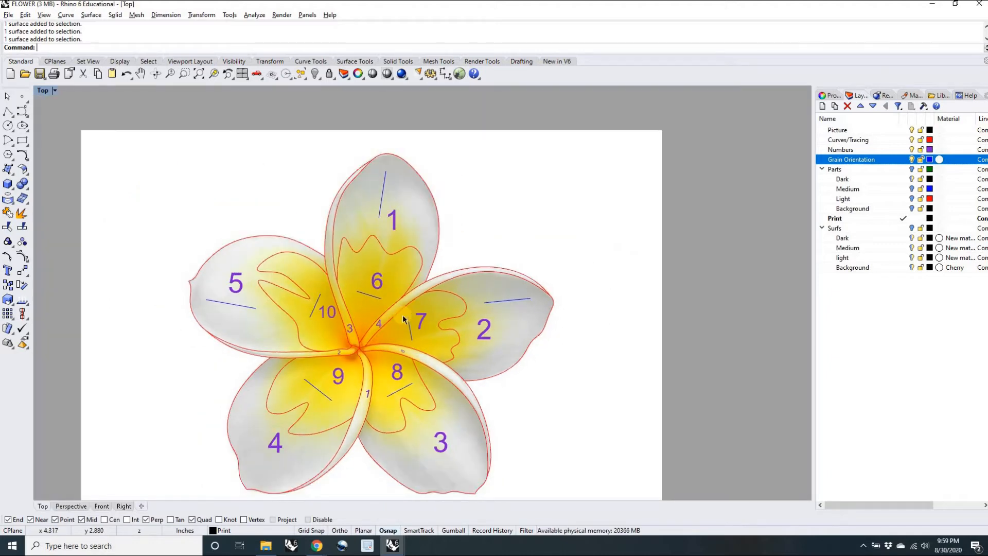
scroll(393, 329, up, 4)
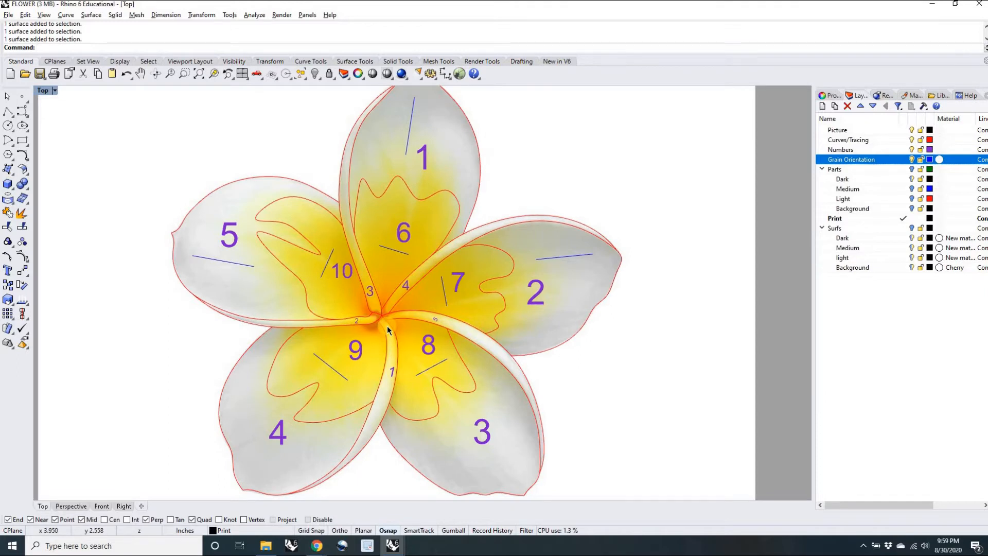
scroll(388, 326, down, 1)
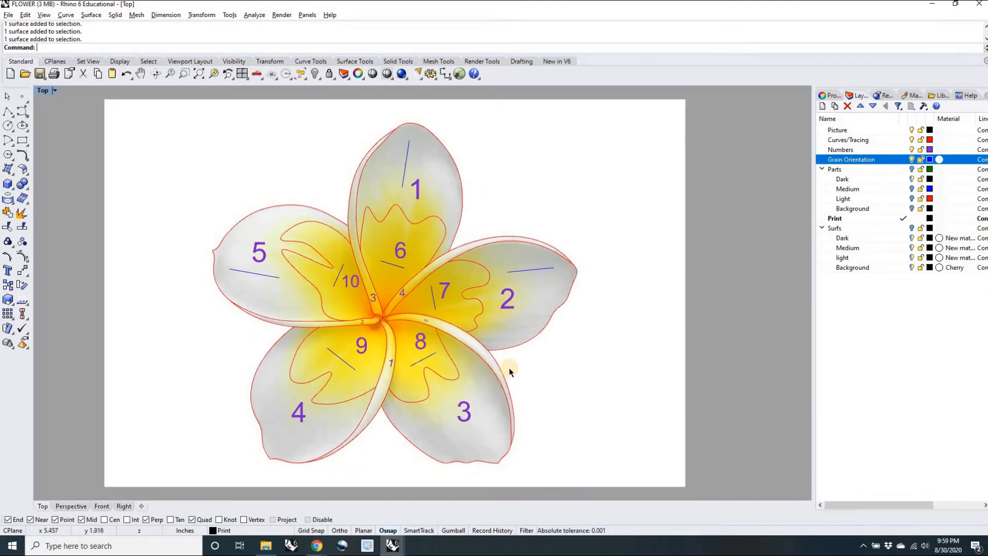
- Hide the Grain Orientation, Numbers and Picture layers, leaving only the traced curves
click(912, 159)
click(913, 149)
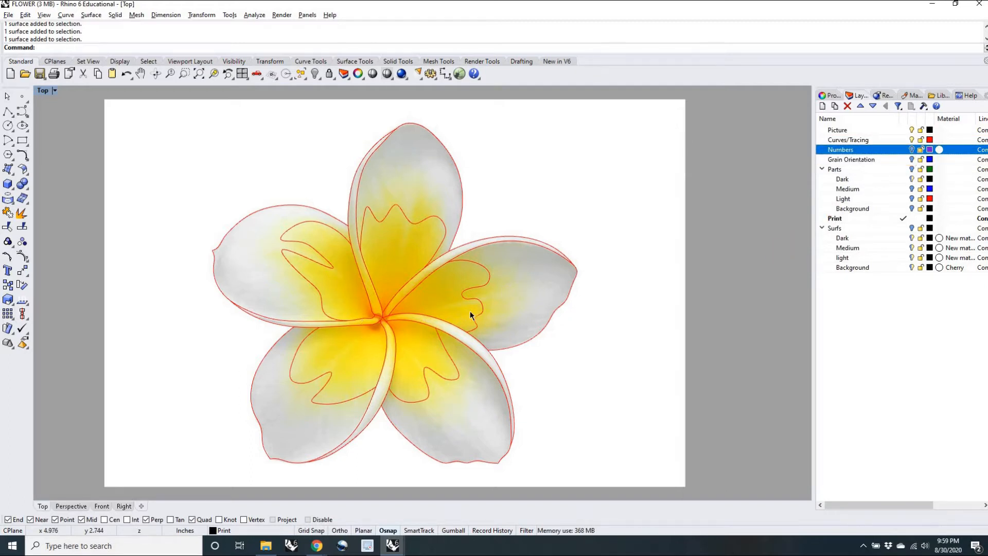
scroll(471, 314, up, 3)
scroll(484, 298, up, 1)
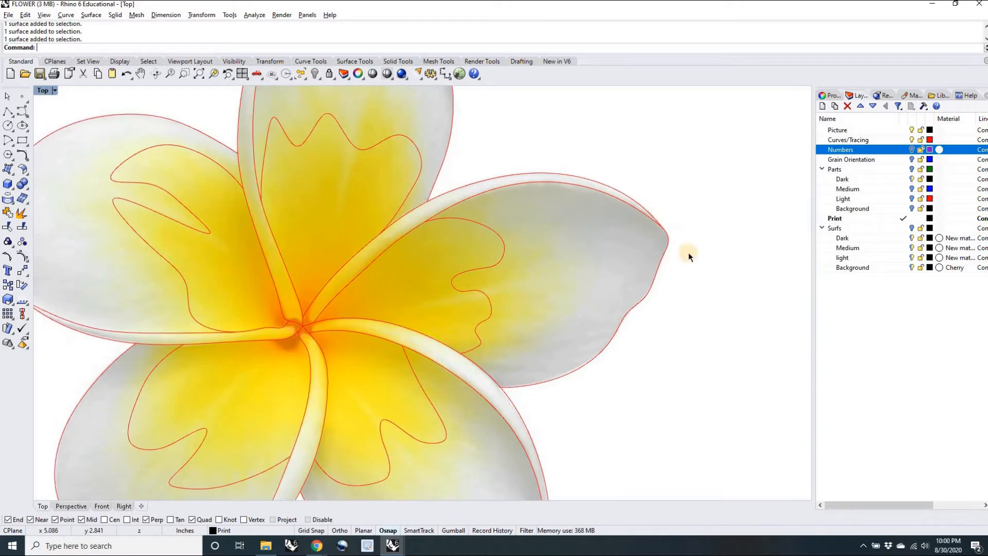
click(912, 131)
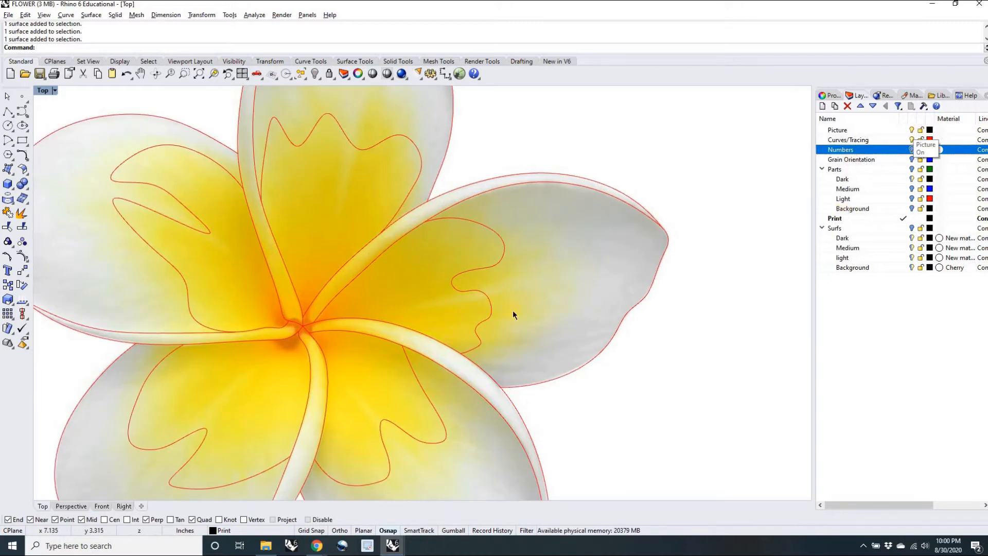
- Select individual traced curves around the petals to inspect their shapes and control points
click(491, 308)
click(515, 387)
click(556, 176)
click(450, 148)
scroll(438, 196, down, 3)
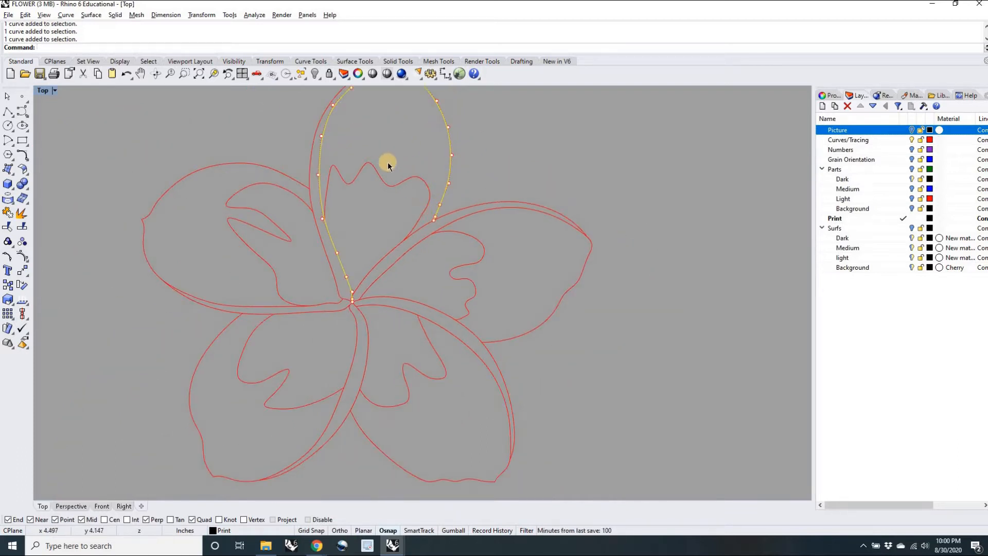
- Show the Parts layer with its Dark pieces, hide Picture and Curves/Tracing, and select the petal outline on the flower's right side
click(912, 166)
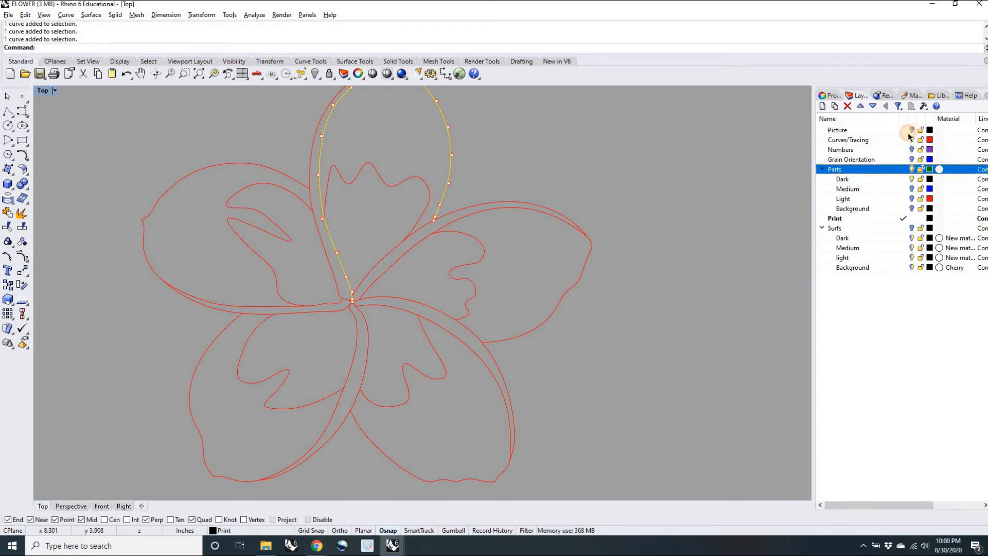
click(912, 130)
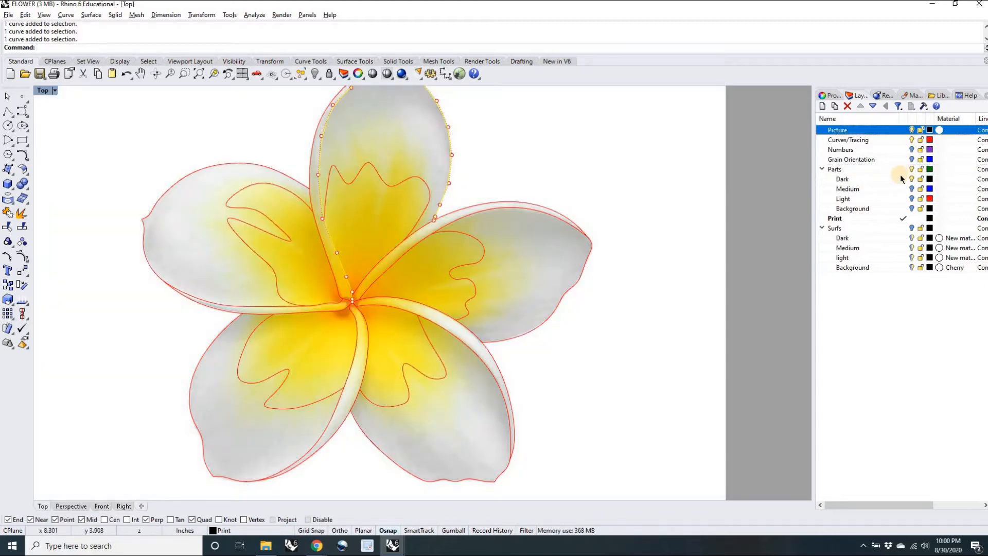
click(913, 131)
click(912, 139)
scroll(644, 270, down, 3)
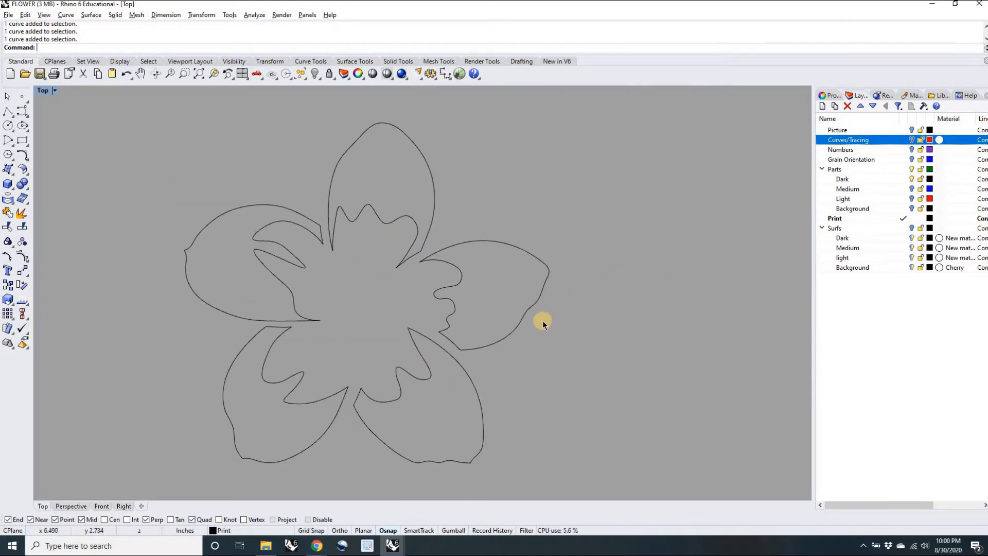
click(516, 327)
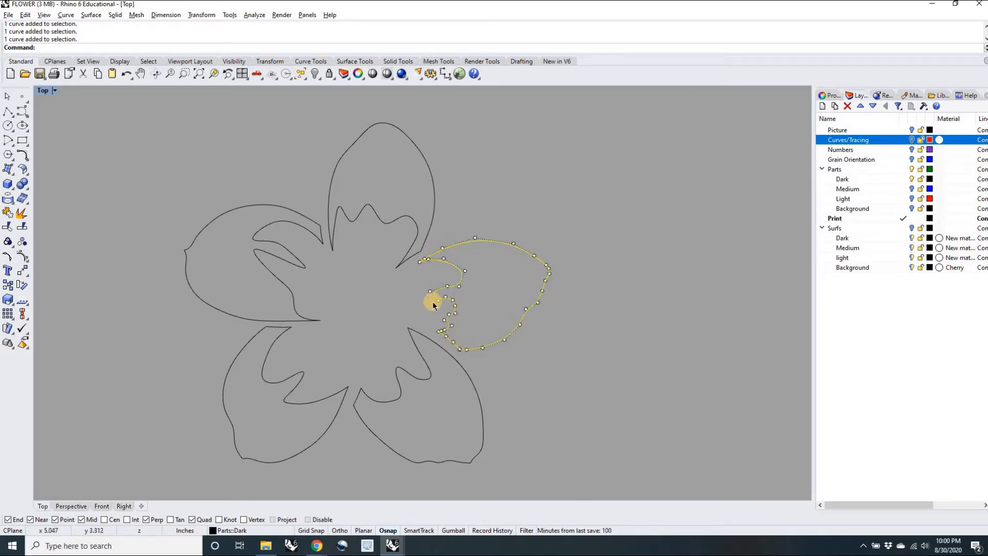
- Cycle through the Dark, Medium, Light and Background part layers, leaving only Light and Background shown
click(913, 189)
click(913, 179)
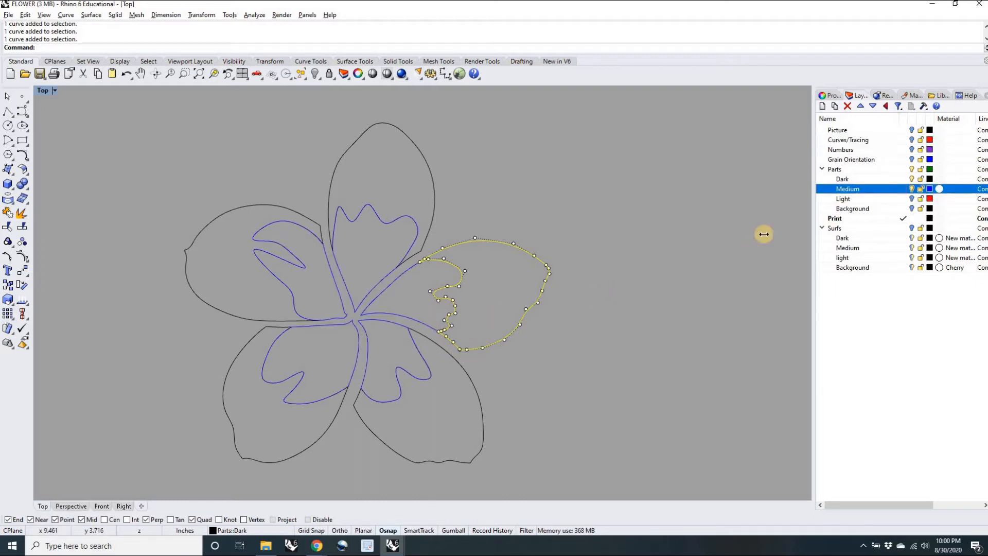
click(912, 198)
click(912, 189)
click(911, 209)
click(912, 189)
click(912, 189)
click(912, 198)
scroll(707, 260, down, 5)
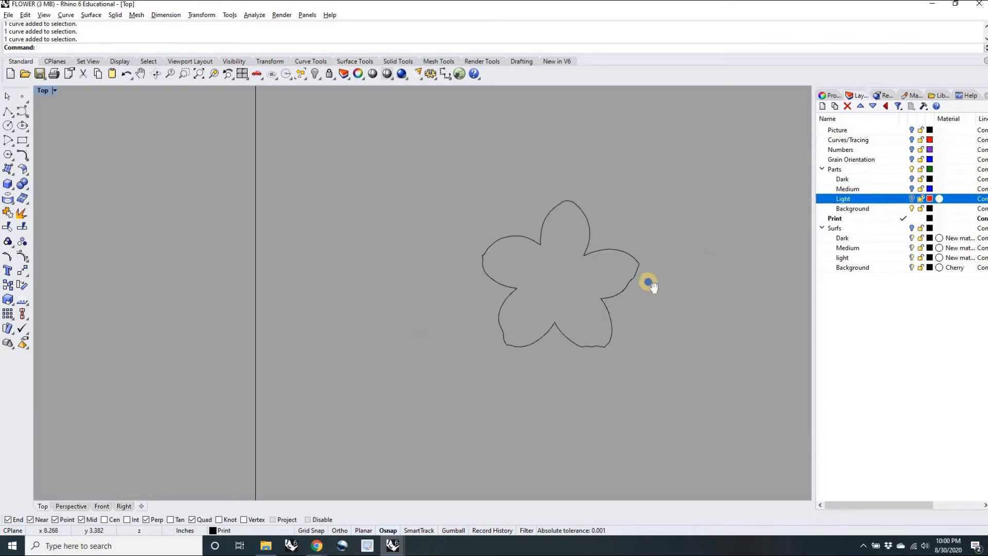
right_drag(523, 310, 363, 343)
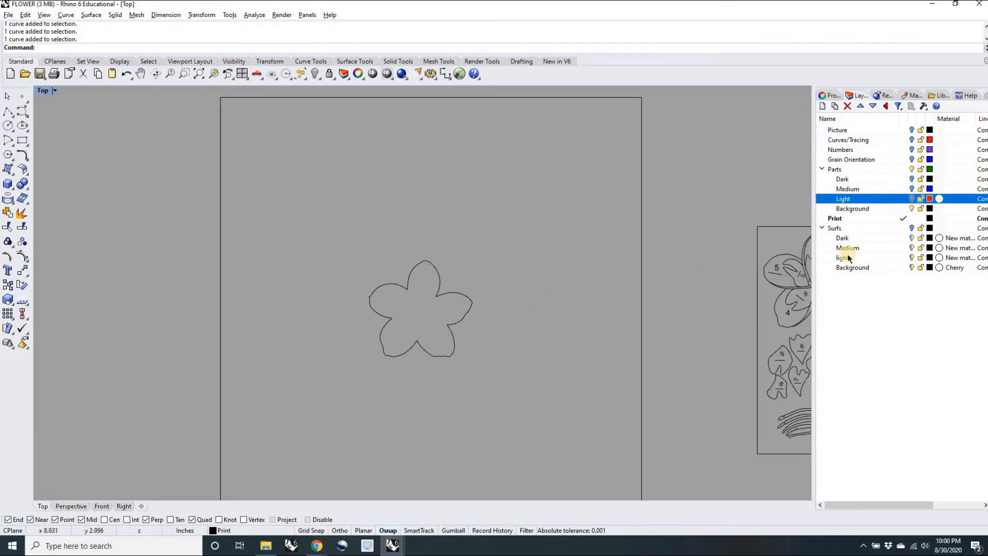
click(910, 199)
- Examine the print layout with the full numbered flower and its separate petals, inner pieces and curved strips
mouse_move(668, 324)
right_down()
mouse_move(549, 321)
mouse_move(620, 311)
mouse_move(496, 284)
right_up()
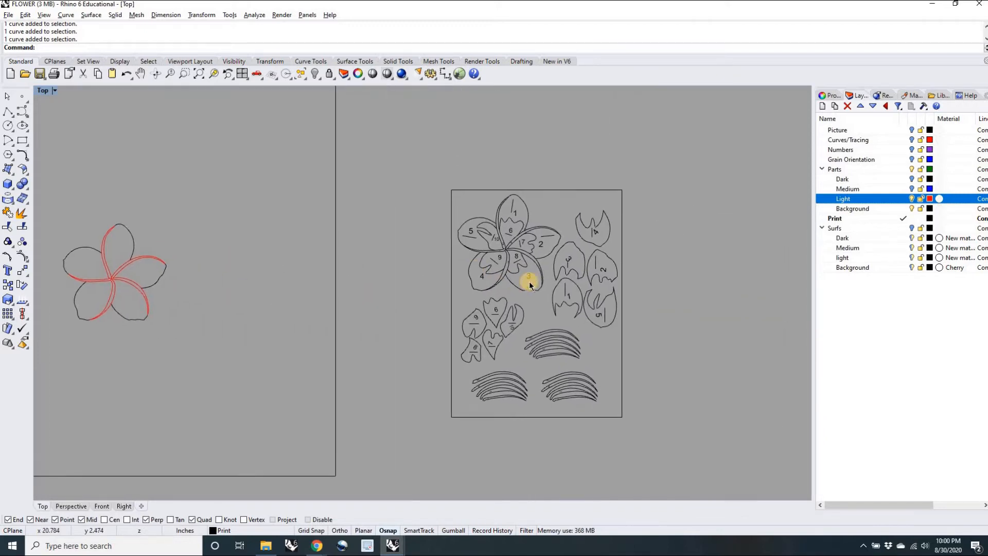
scroll(530, 283, up, 8)
right_drag(548, 316, 501, 288)
scroll(501, 289, down, 4)
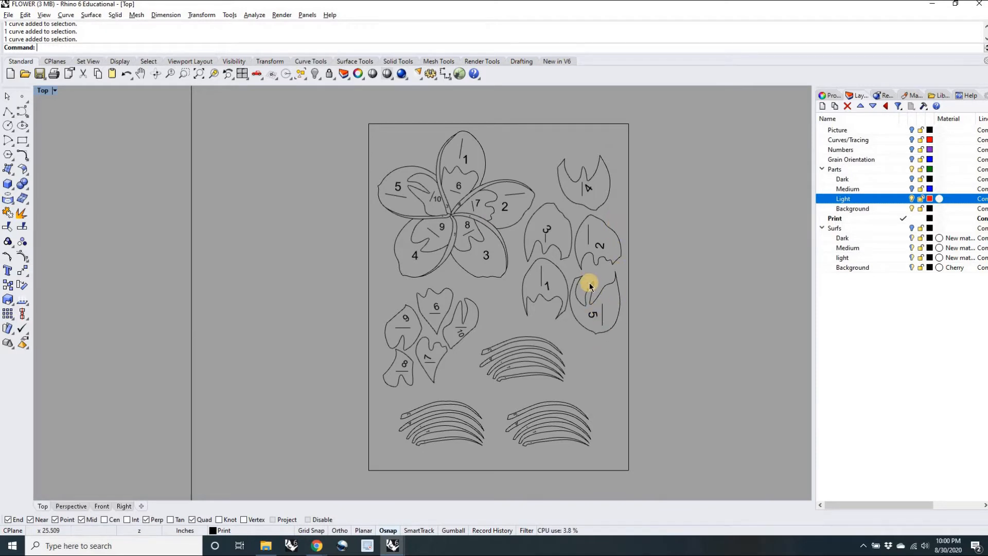
scroll(590, 287, up, 7)
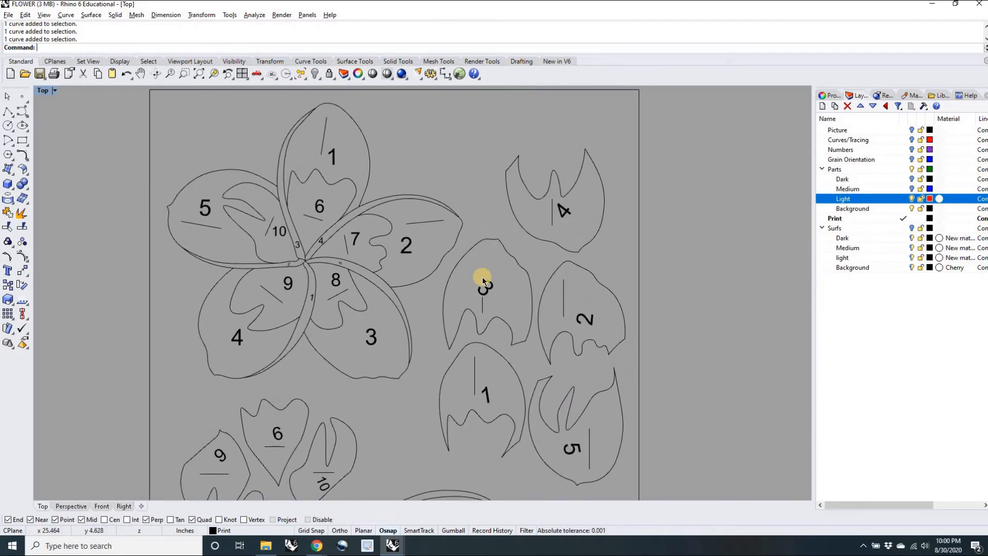
scroll(558, 364, down, 4)
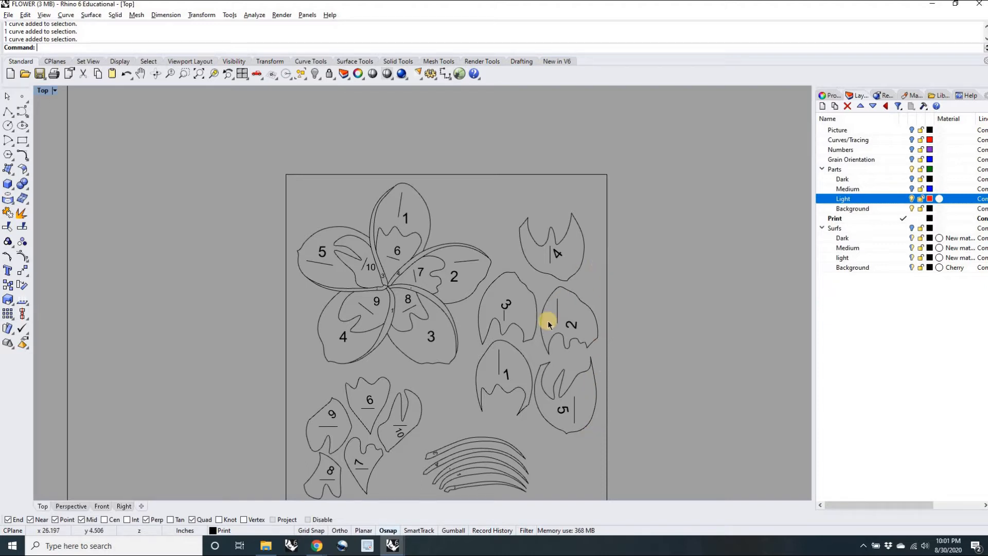
mouse_move(438, 345)
right_down()
mouse_move(479, 291)
mouse_move(494, 237)
right_up()
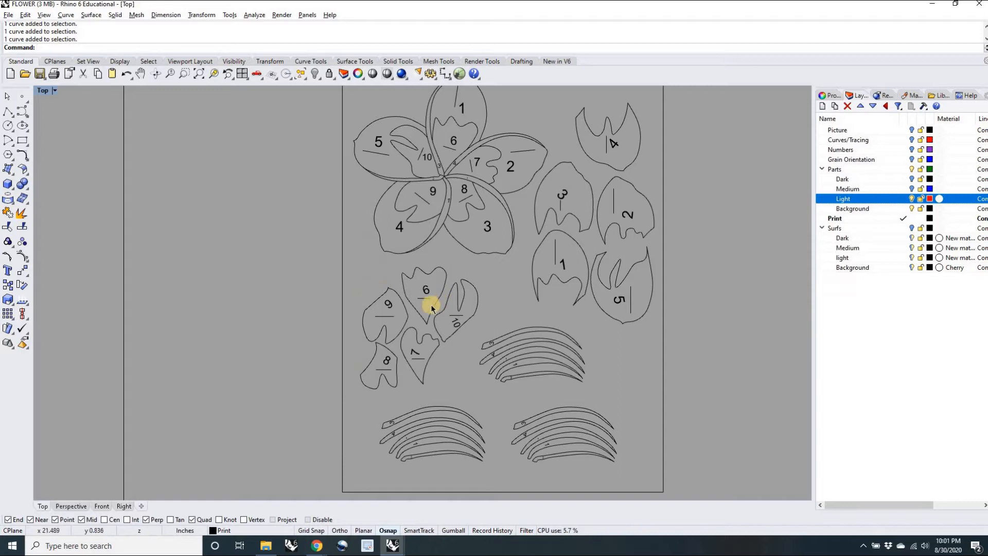
scroll(419, 310, up, 3)
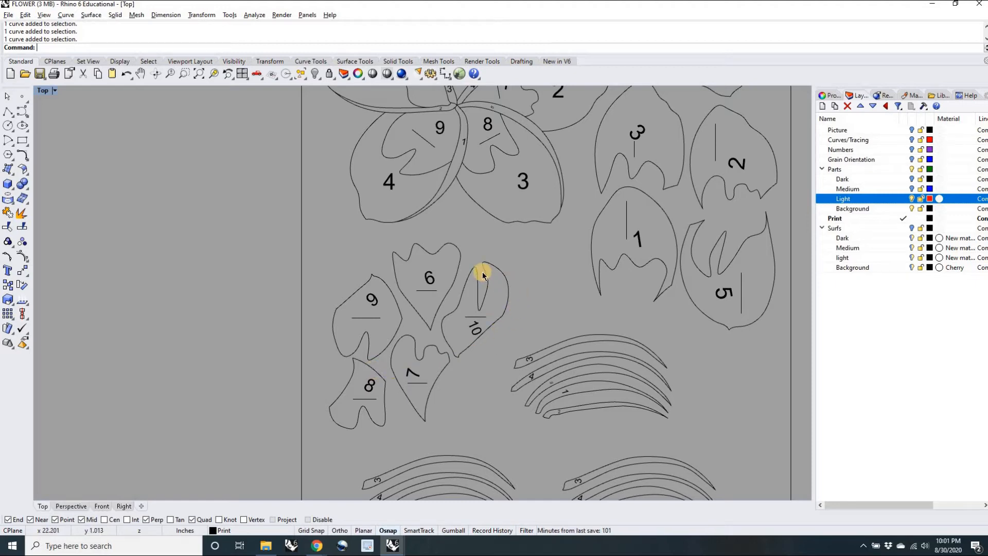
right_drag(450, 371, 415, 527)
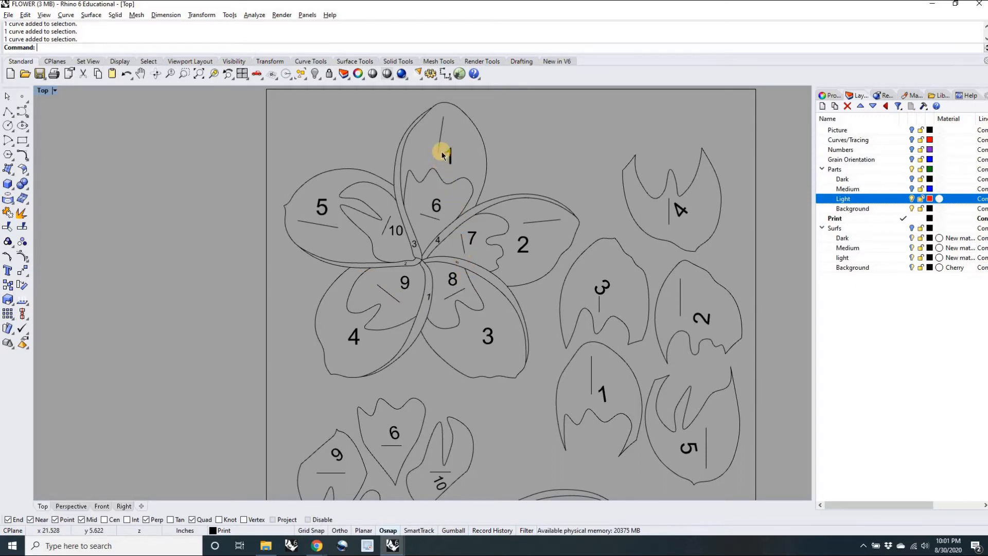
- Compare the numbered petals and inner pieces on the print sheet with the assembled flower, and inspect the repeated sets of curved strips
scroll(483, 325, down, 5)
scroll(443, 261, up, 6)
scroll(428, 257, up, 2)
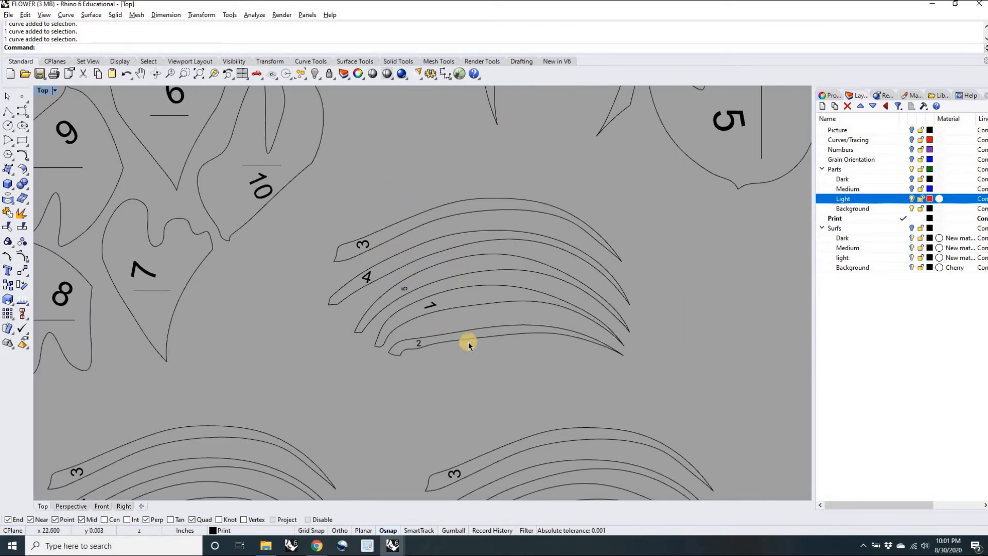
scroll(426, 361, down, 4)
scroll(404, 302, up, 3)
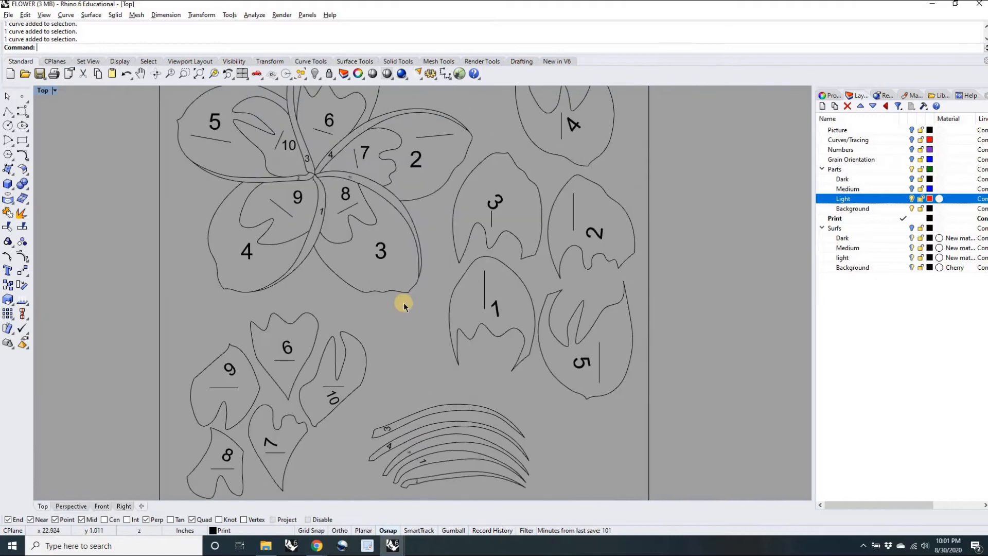
scroll(415, 350, down, 4)
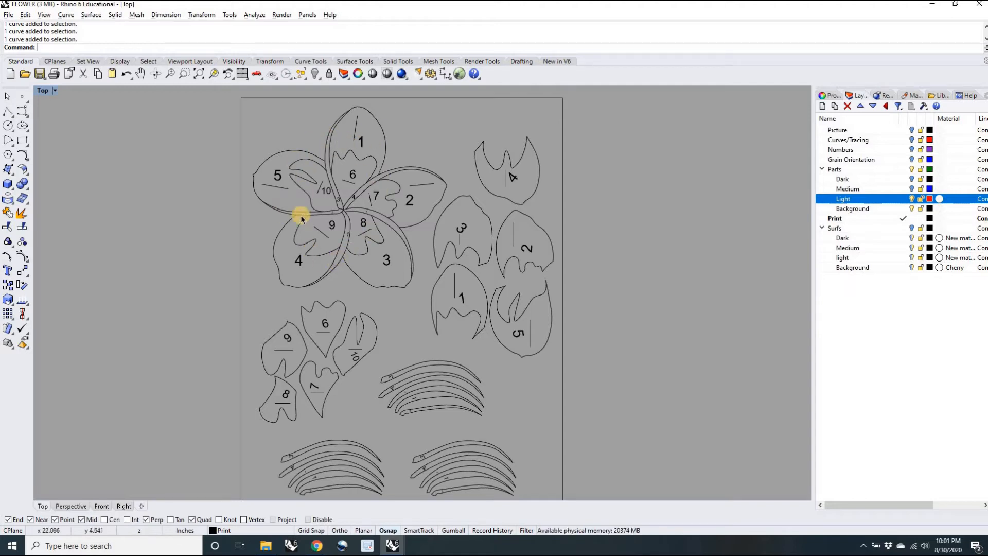
scroll(340, 289, down, 1)
scroll(368, 329, up, 3)
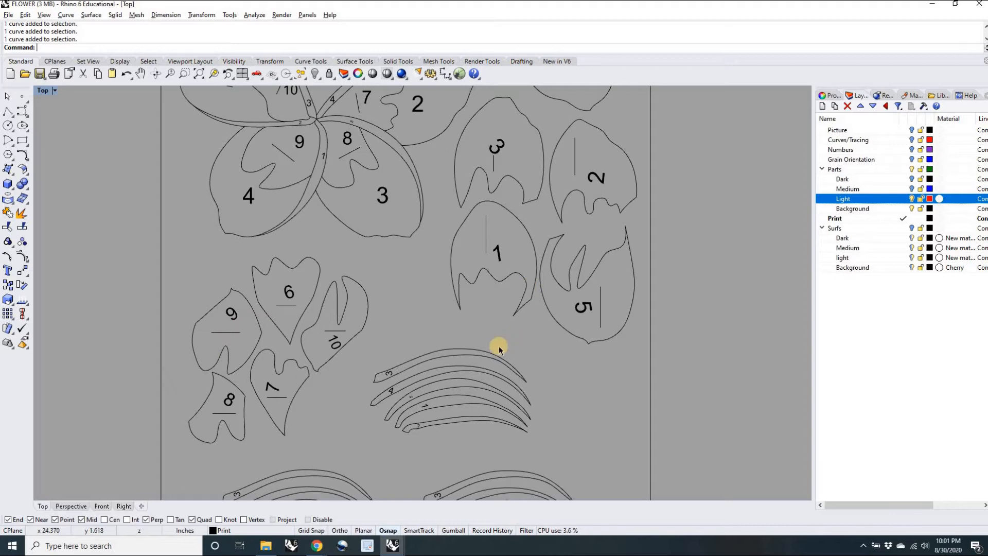
right_drag(415, 294, 417, 350)
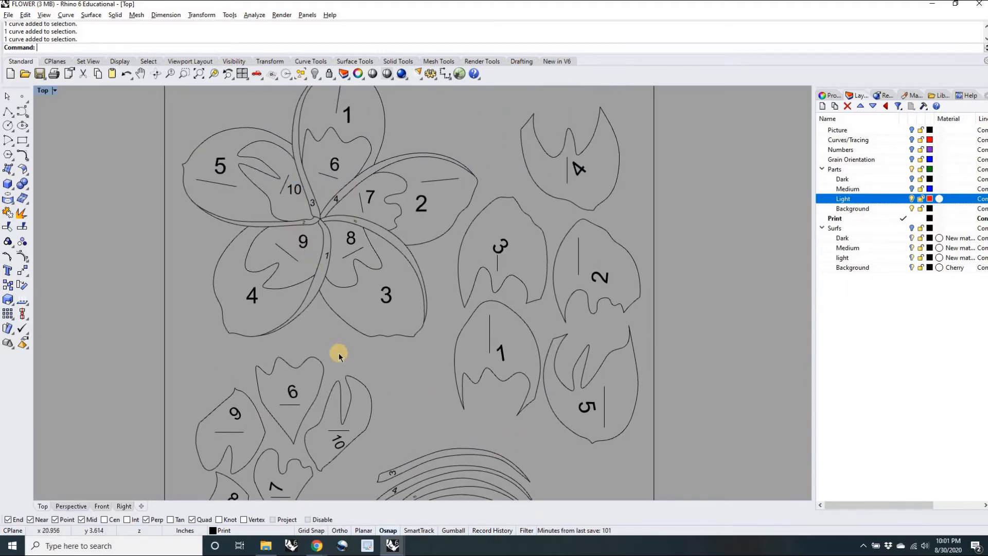
scroll(371, 335, down, 1)
scroll(410, 341, down, 1)
right_drag(378, 283, 400, 279)
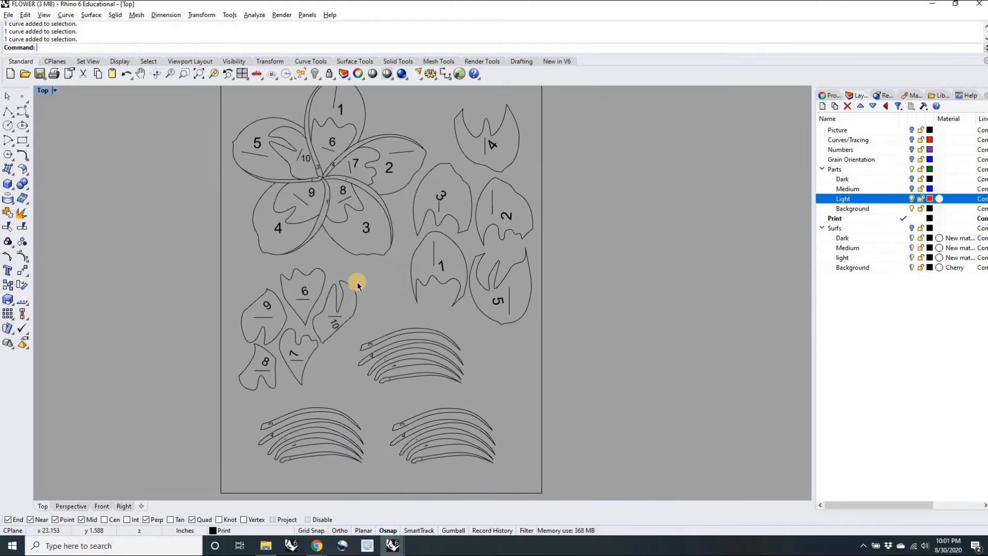
scroll(338, 279, down, 4)
right_drag(339, 280, 560, 286)
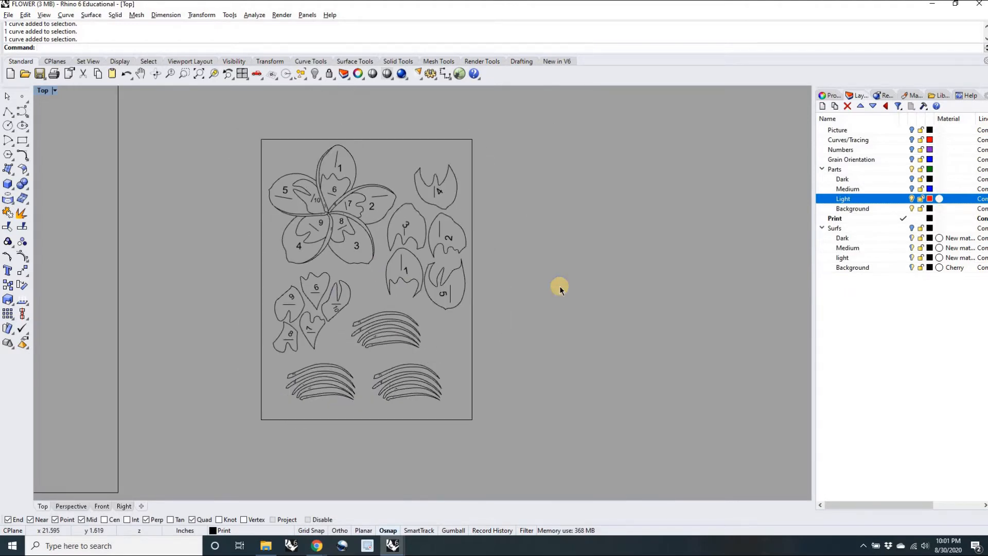
- Show the Surfs layer with its wood-textured surfaces, hide the Parts layer, and bring the rendered flower into view
click(914, 229)
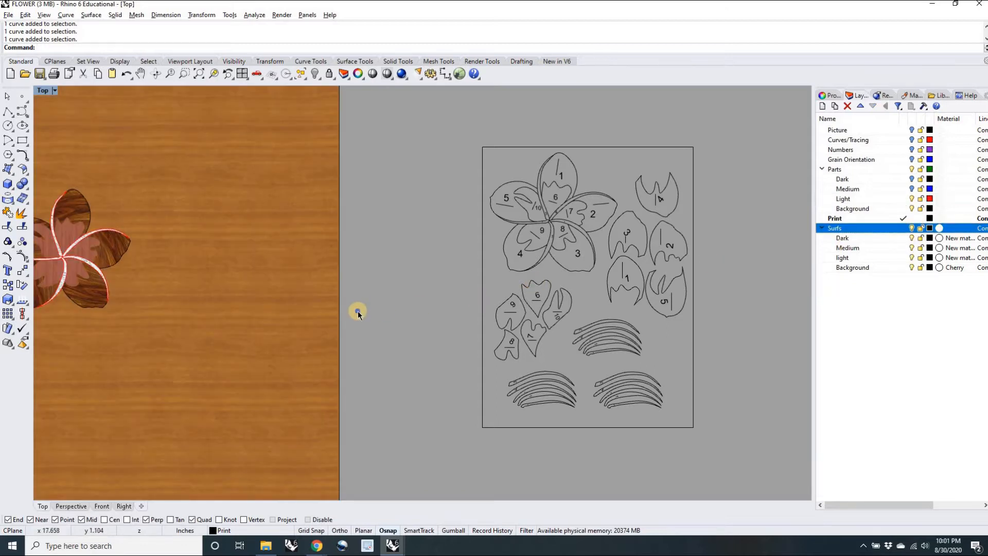
click(913, 170)
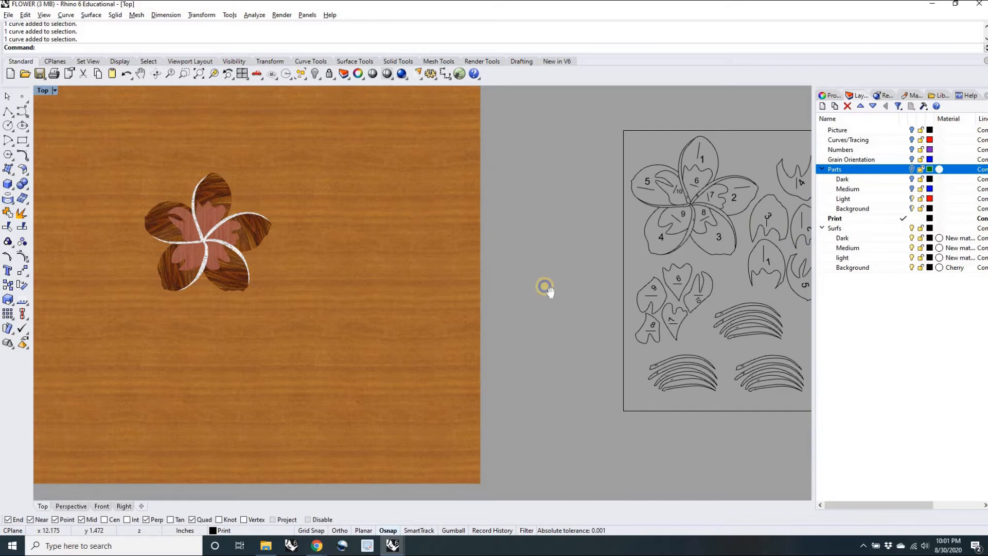
right_drag(550, 291, 588, 297)
scroll(355, 252, up, 8)
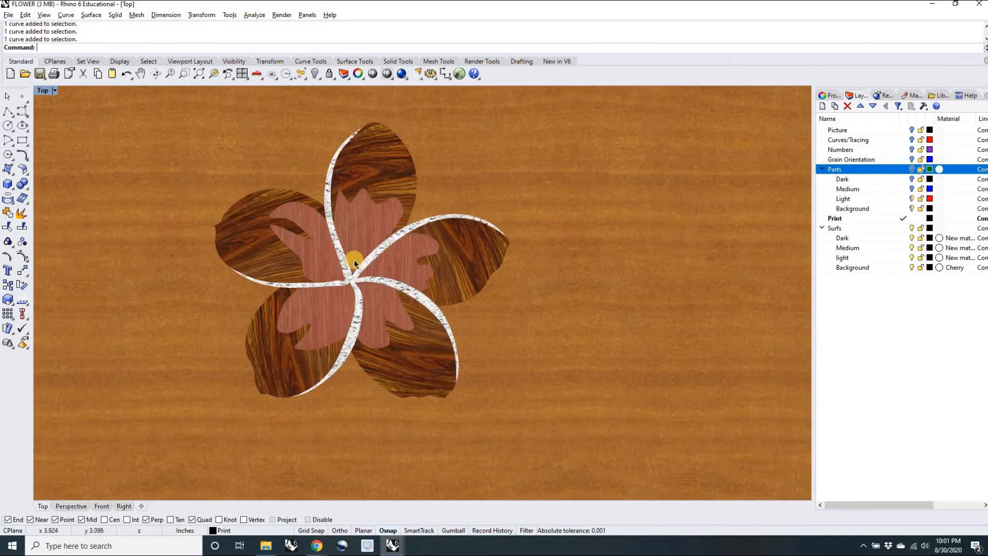
scroll(354, 261, down, 2)
right_drag(354, 261, 407, 276)
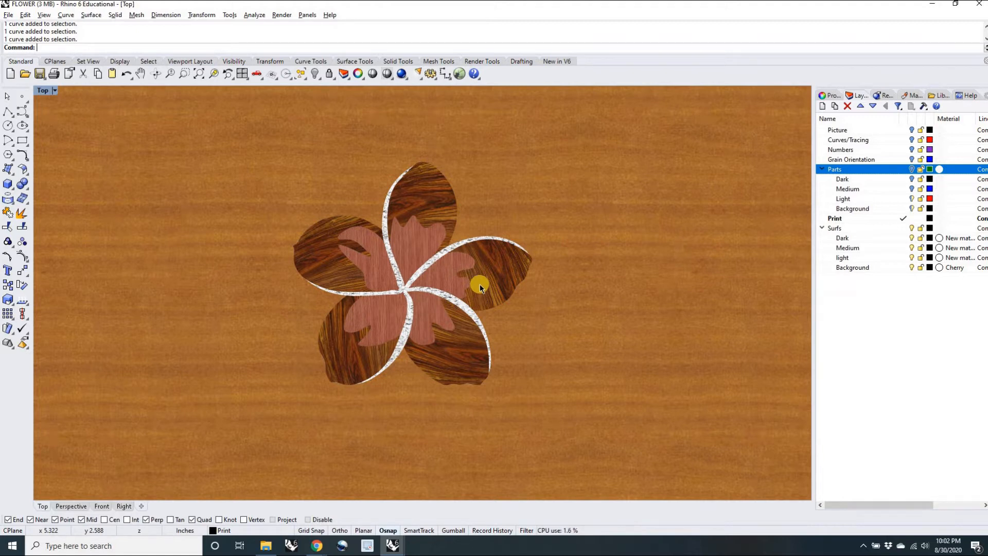
- Examine the rendered flower's wood grain and materials on the dark petals, medium inner pieces, light strips and cherry background
scroll(480, 284, up, 3)
scroll(480, 284, up, 4)
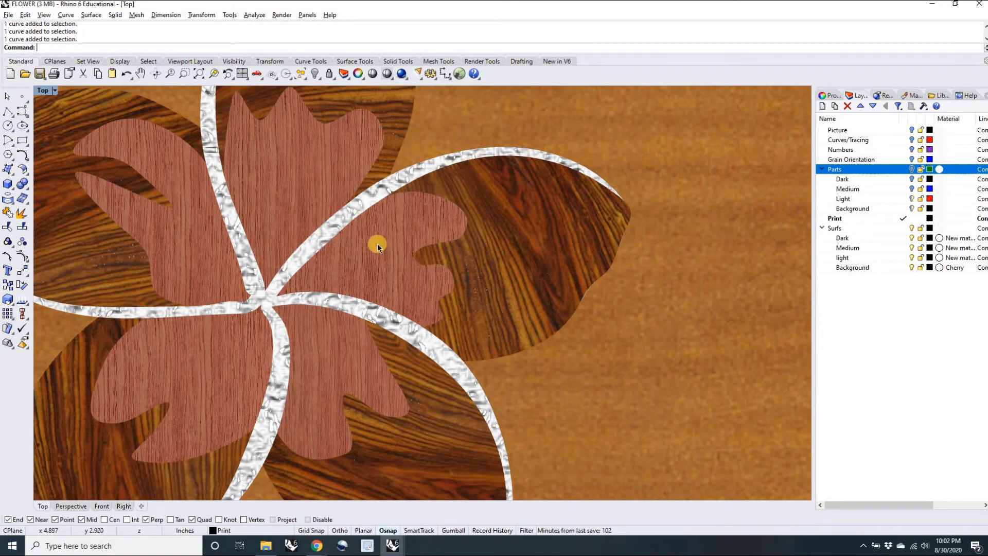
scroll(407, 257, down, 3)
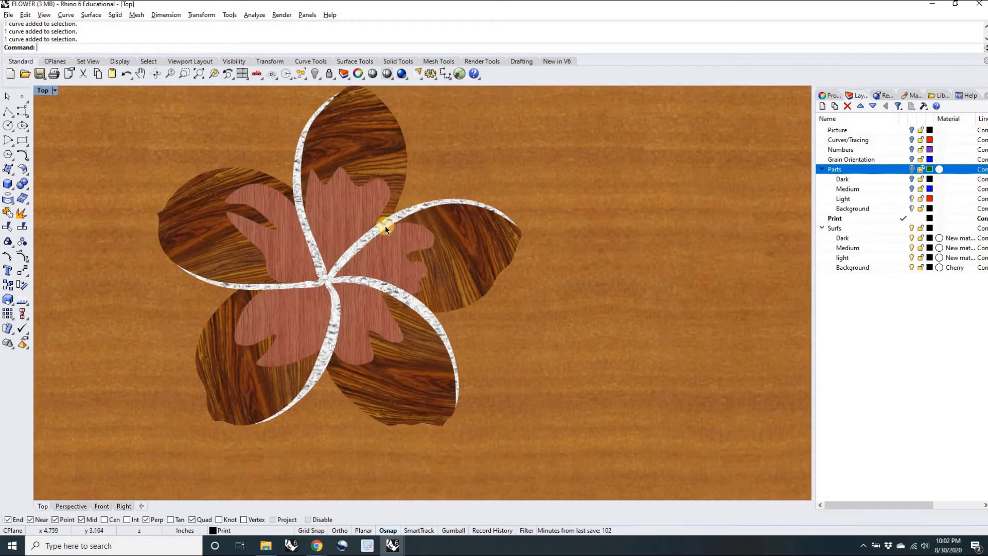
scroll(386, 231, up, 3)
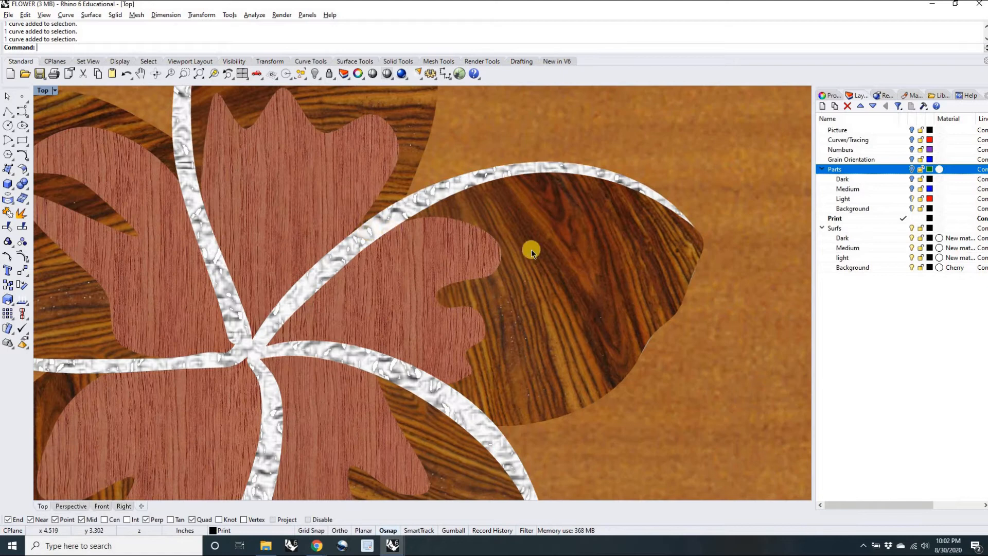
scroll(389, 298, down, 3)
scroll(388, 298, down, 5)
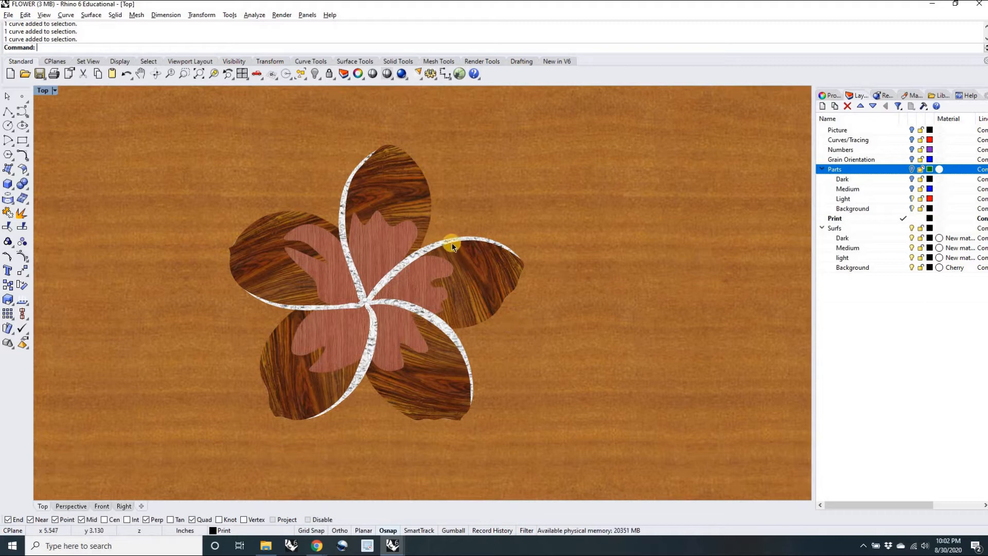
scroll(452, 246, up, 2)
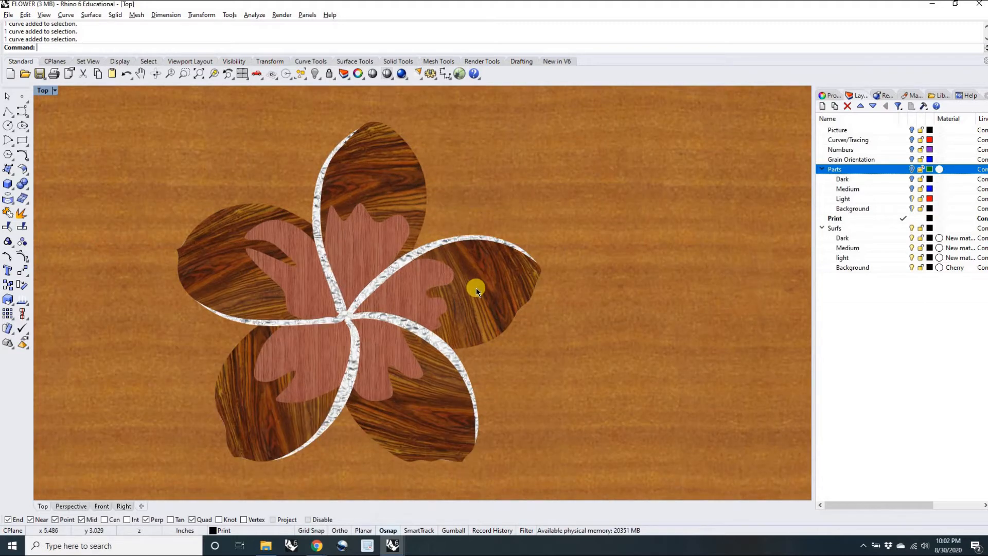
scroll(477, 289, down, 3)
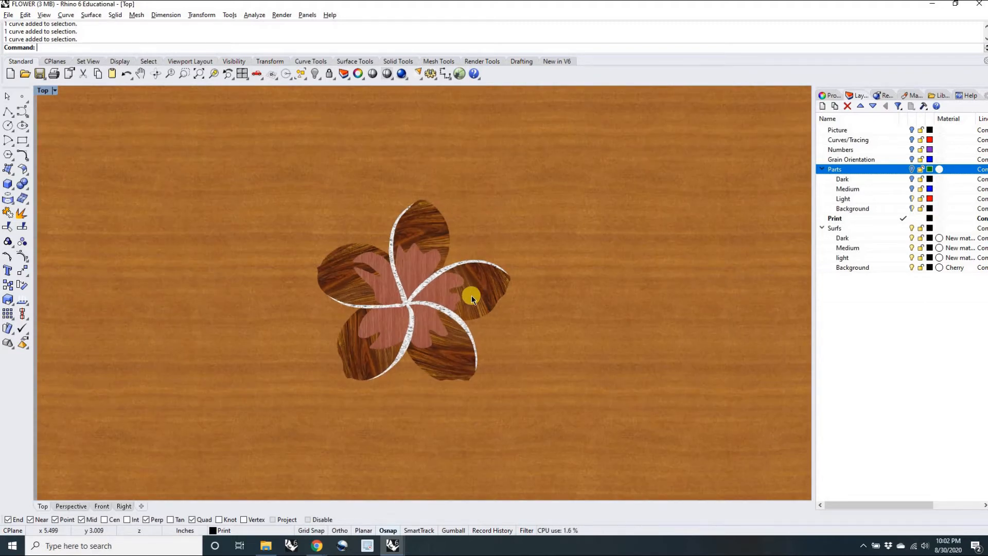
scroll(472, 295, up, 3)
scroll(471, 295, down, 3)
scroll(465, 295, up, 3)
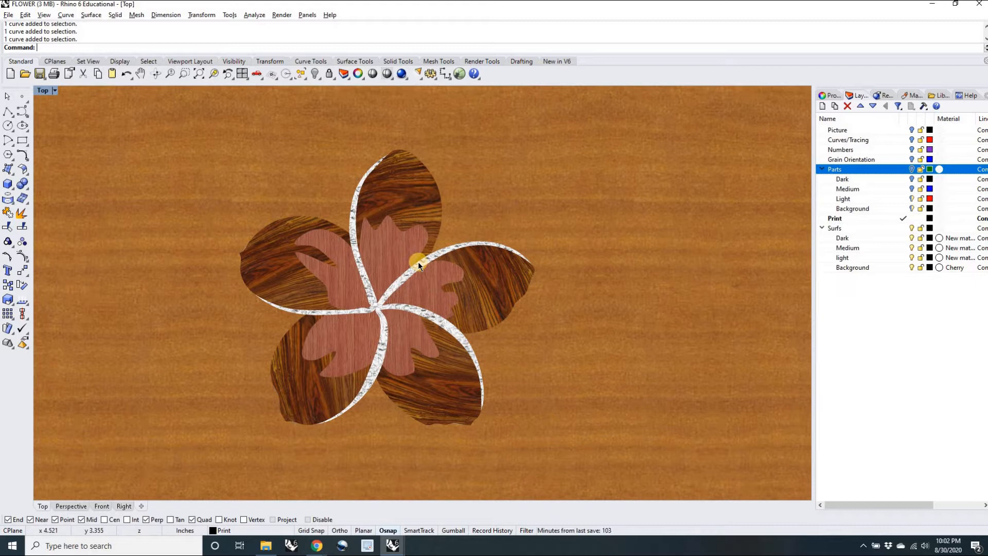
scroll(331, 237, up, 3)
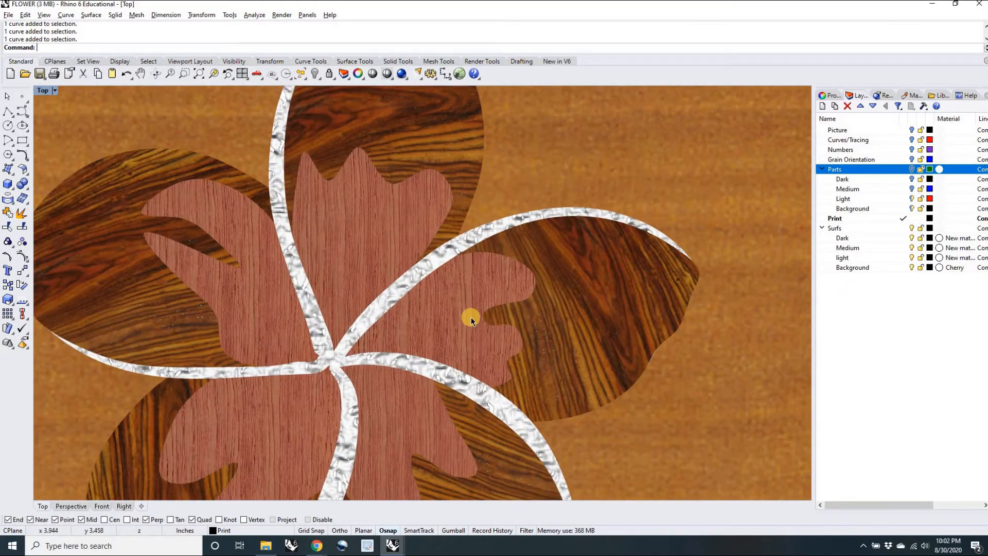
scroll(426, 311, down, 3)
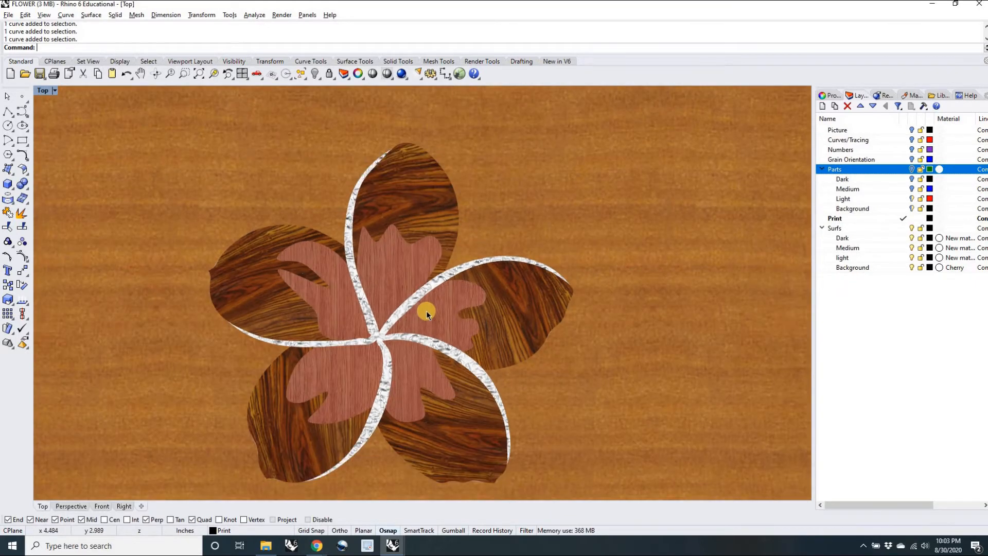
scroll(427, 310, down, 2)
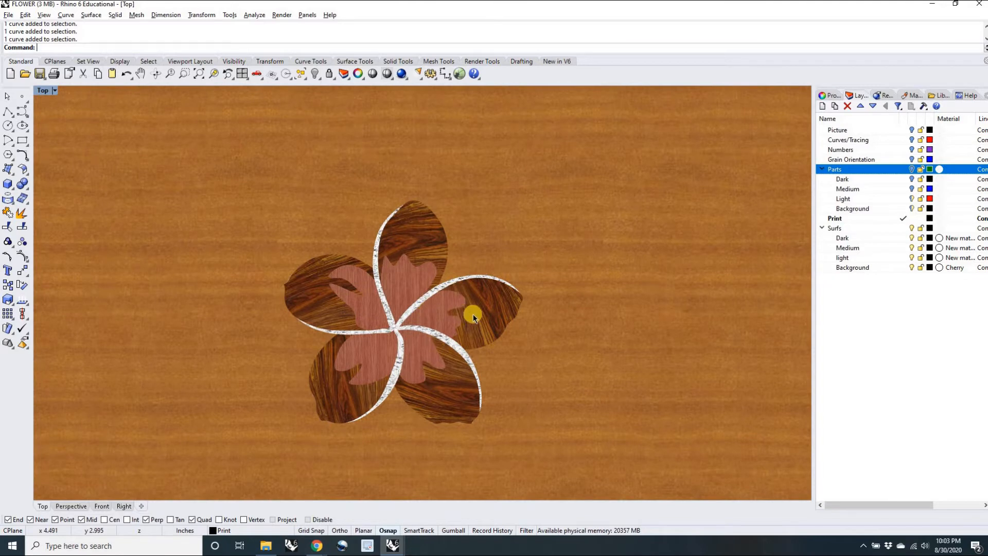
scroll(492, 316, down, 3)
right_drag(476, 309, 428, 288)
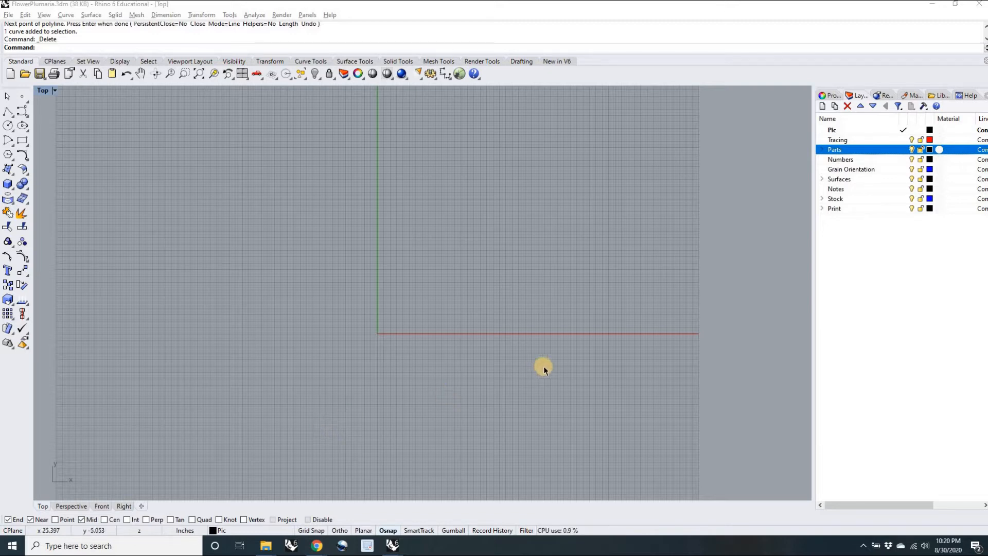
click(81, 519)
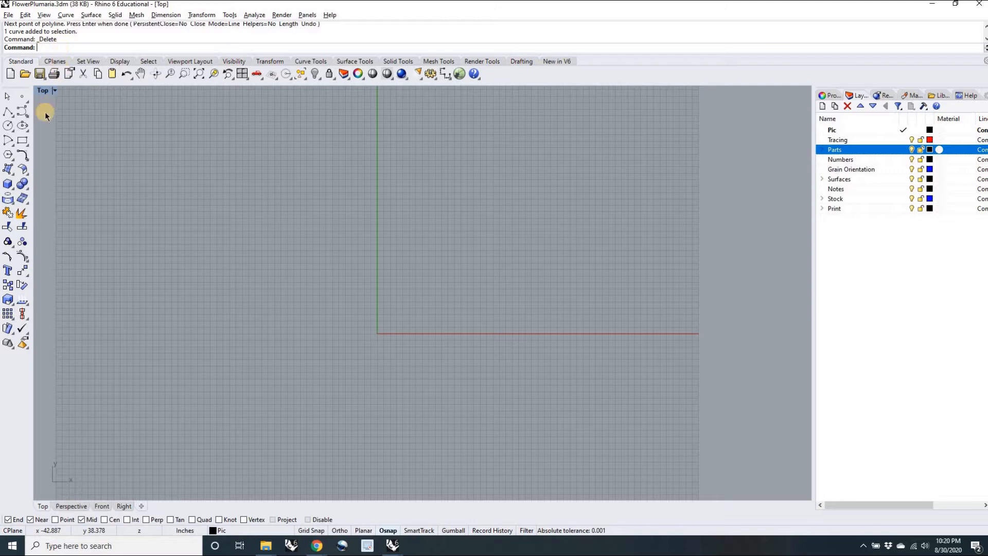
click(26, 146)
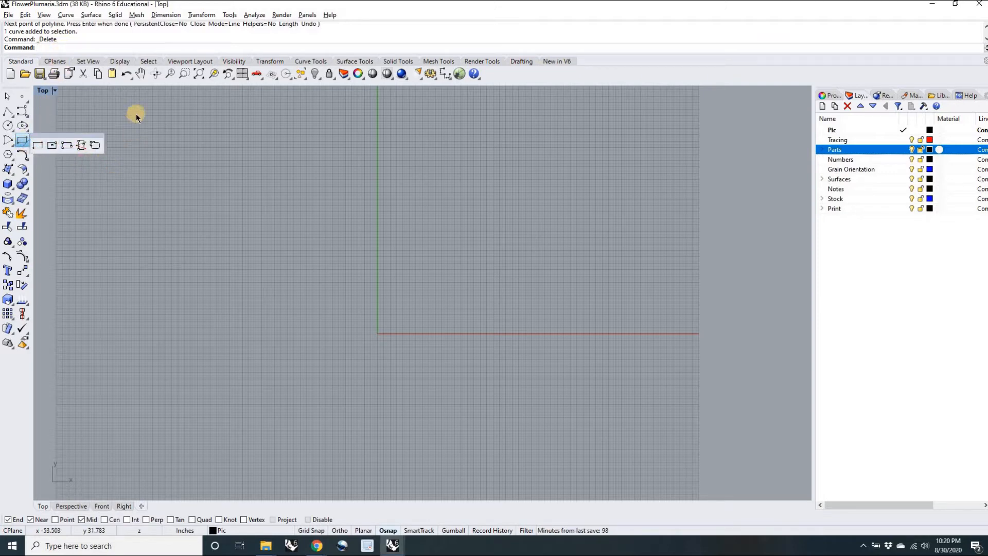
click(115, 14)
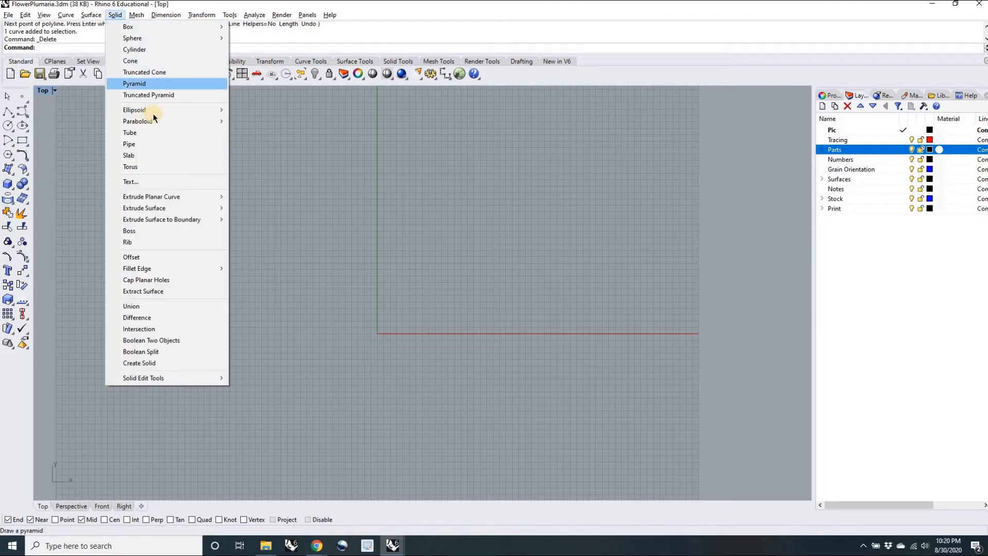
click(315, 192)
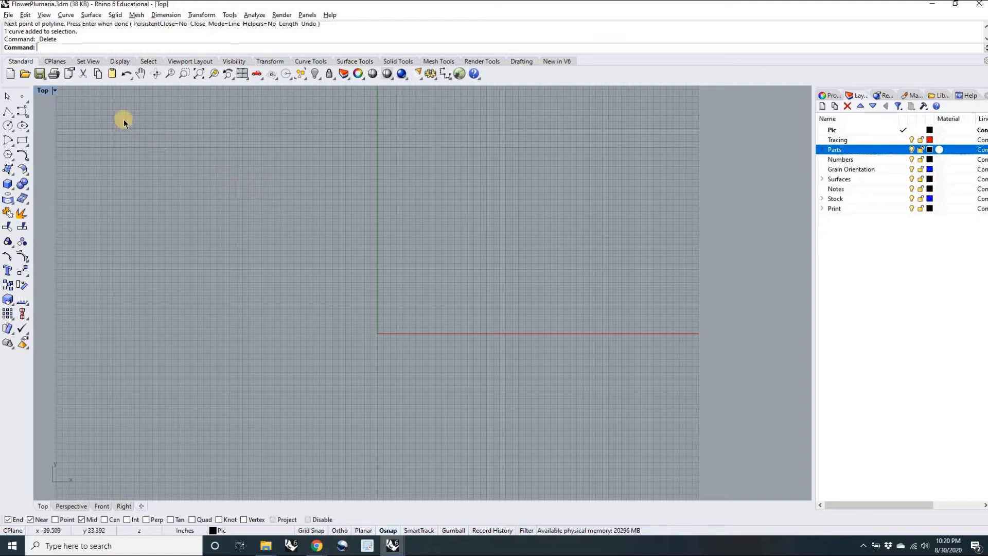
- Read the Circle command's help topic and its options, open the related topic on drawing lines and curves, and cancel the command
text(Circle)
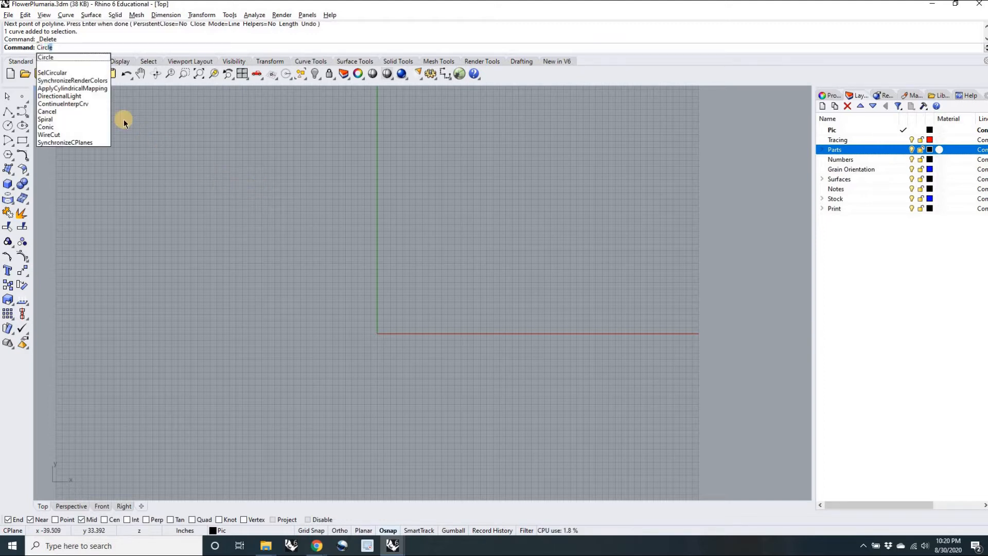
key(Return)
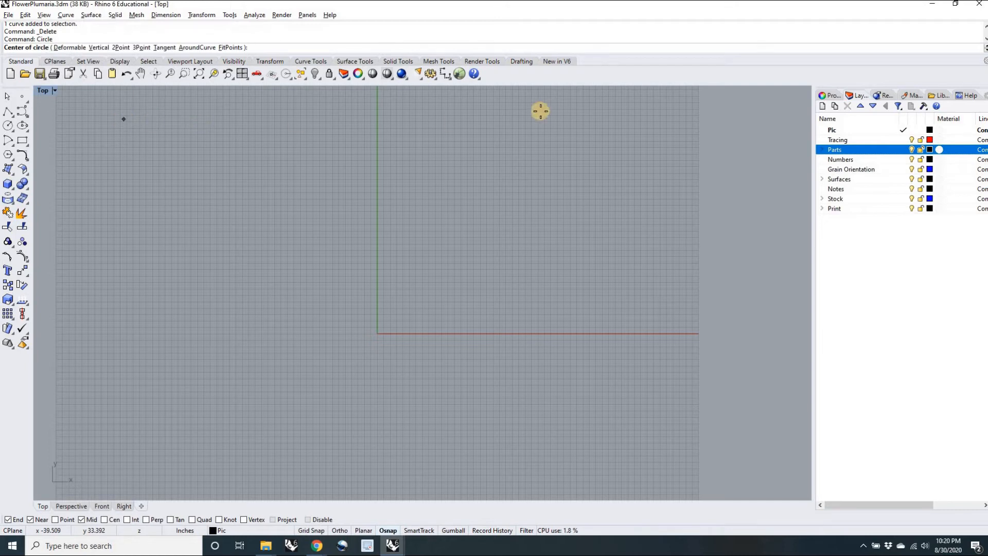
click(966, 97)
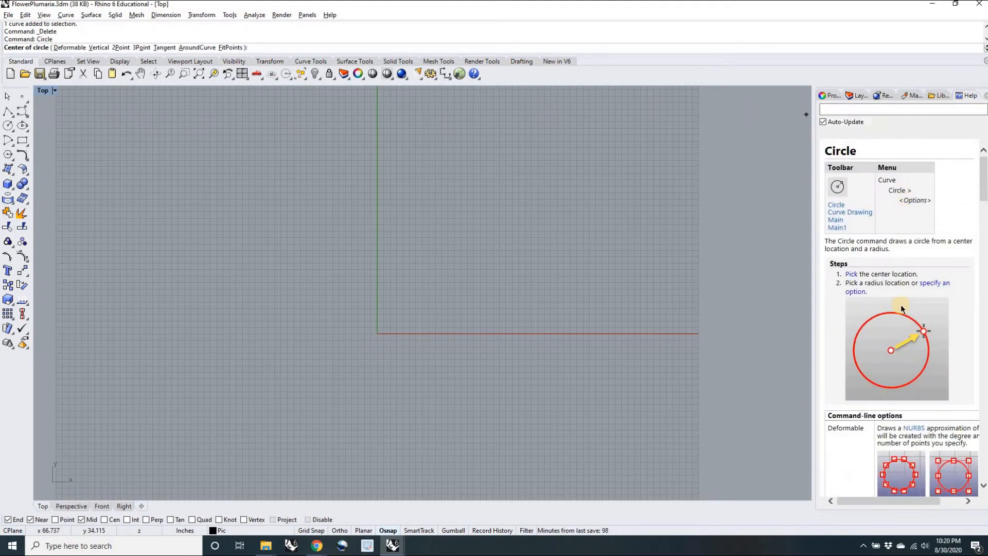
scroll(958, 219, down, 3)
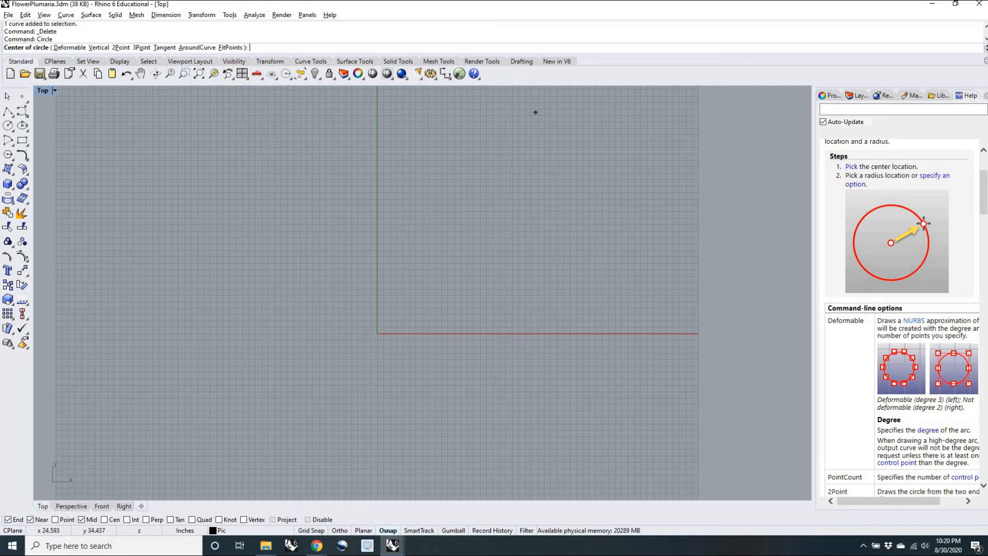
drag(984, 194, 982, 330)
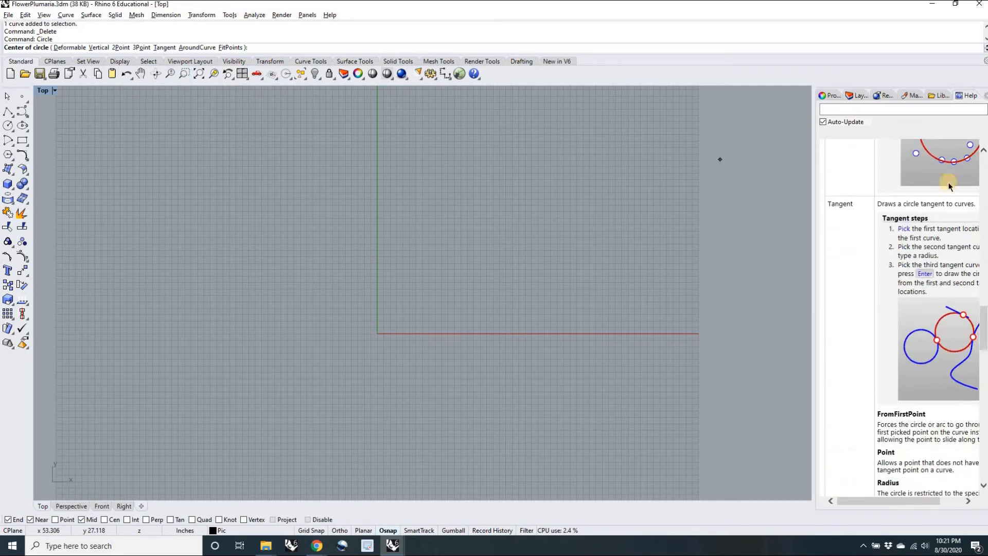
drag(985, 327, 981, 427)
click(881, 354)
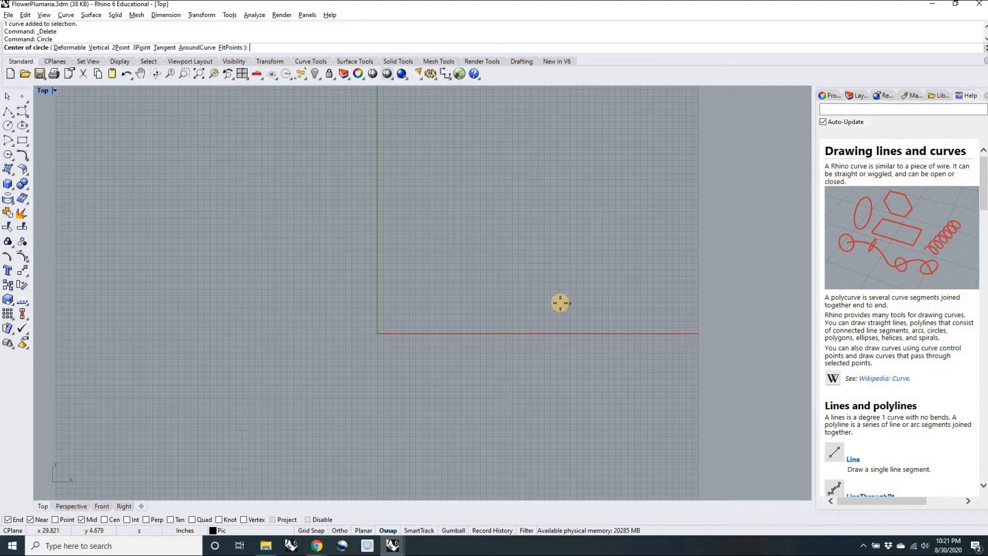
key(Escape)
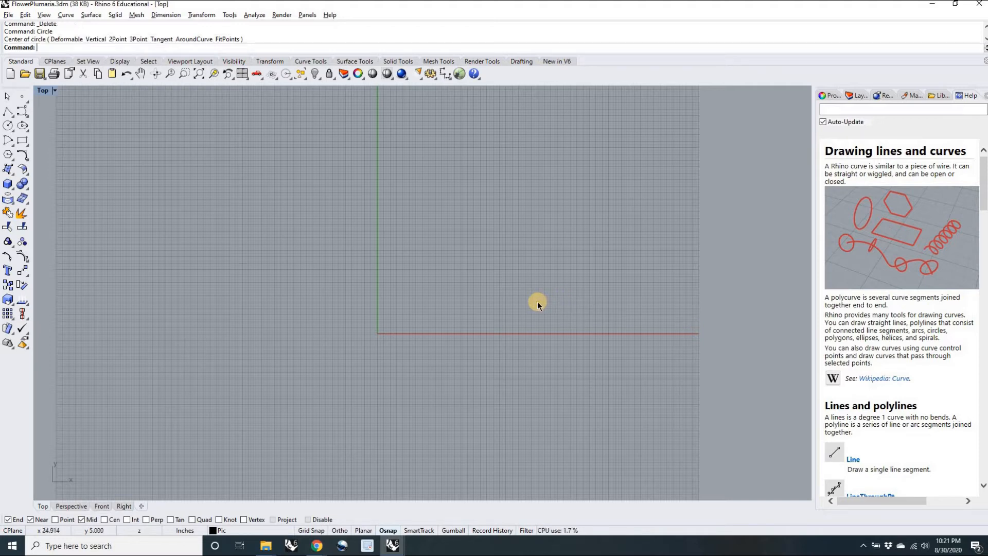
- Read the Squish command's help topic and its related Smash topic on flattening surfaces, and cancel the command
text(Squish)
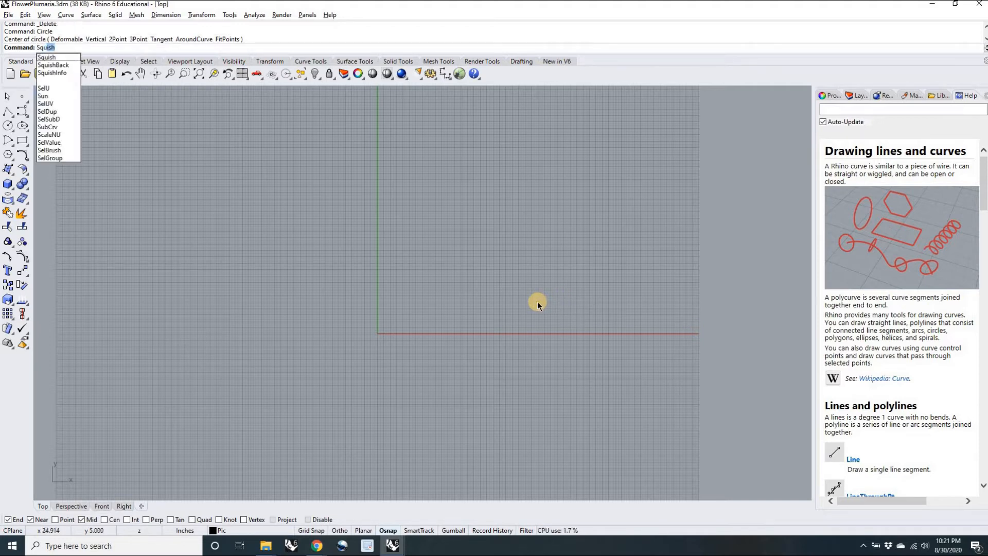
key(Return)
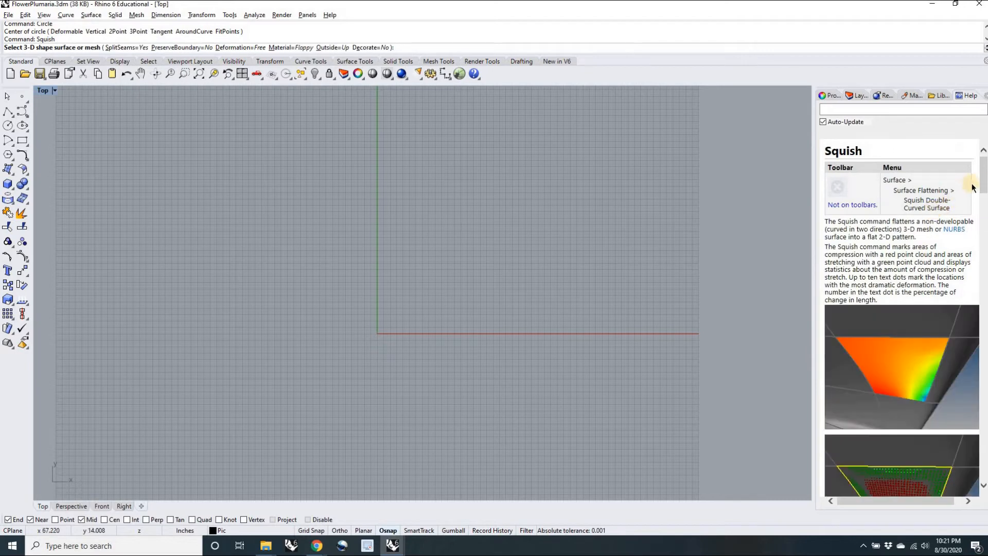
drag(984, 183, 978, 440)
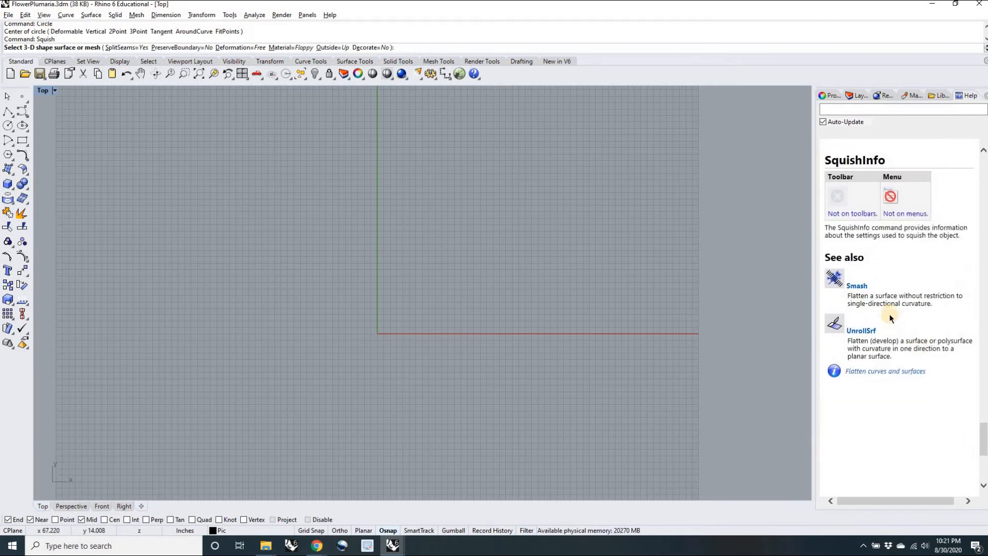
click(857, 286)
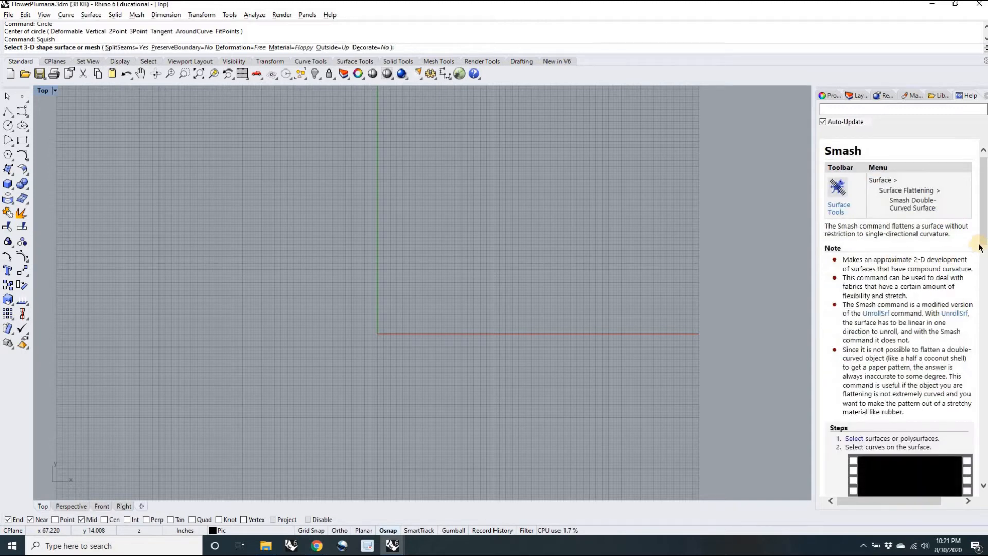
scroll(983, 251, down, 3)
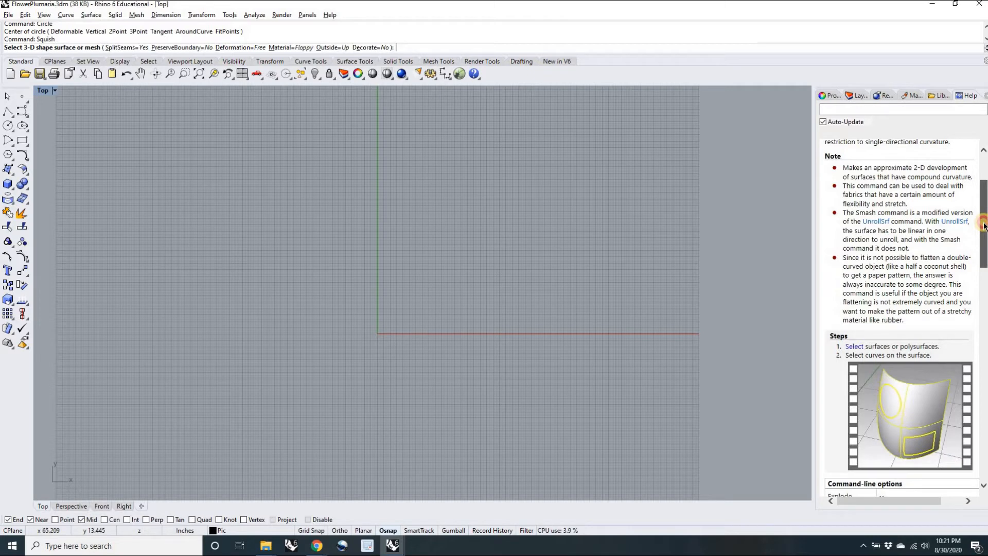
drag(984, 252, 984, 226)
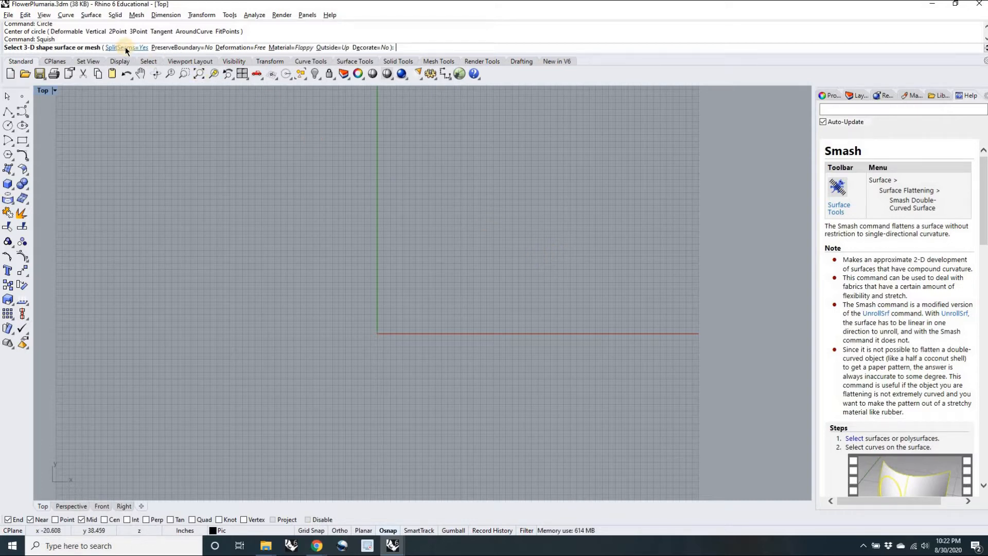
key(Escape)
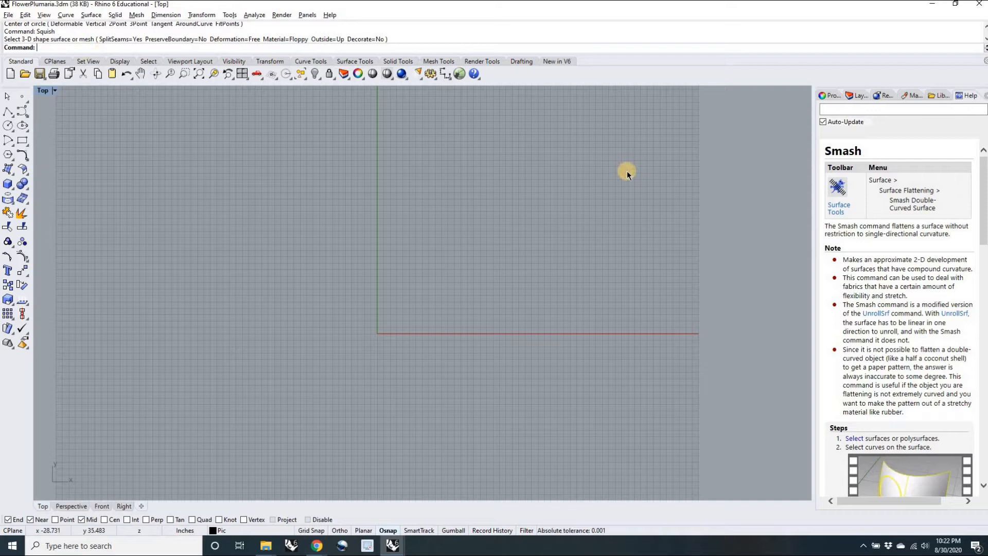
- Return to the layer list and select the Pic layer as the current layer
click(853, 95)
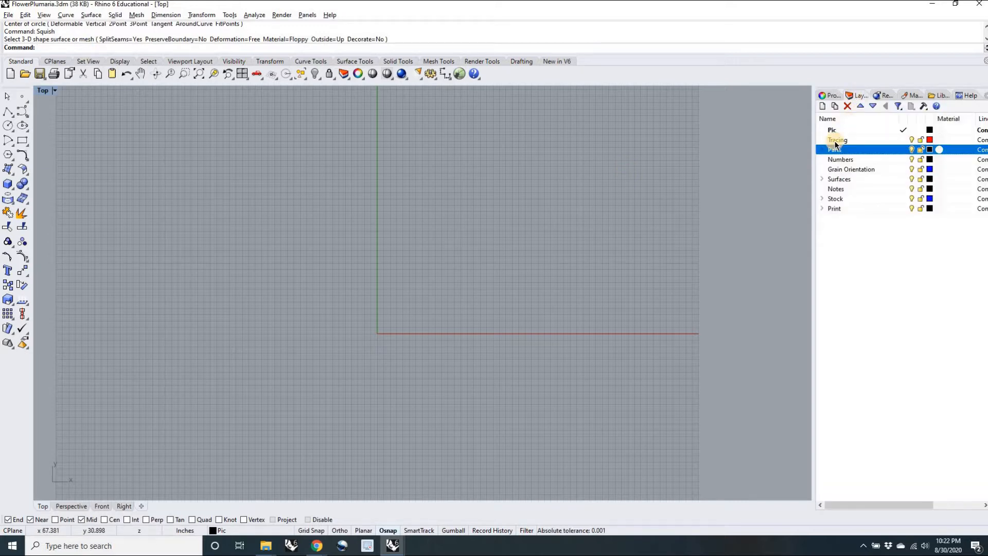
click(904, 131)
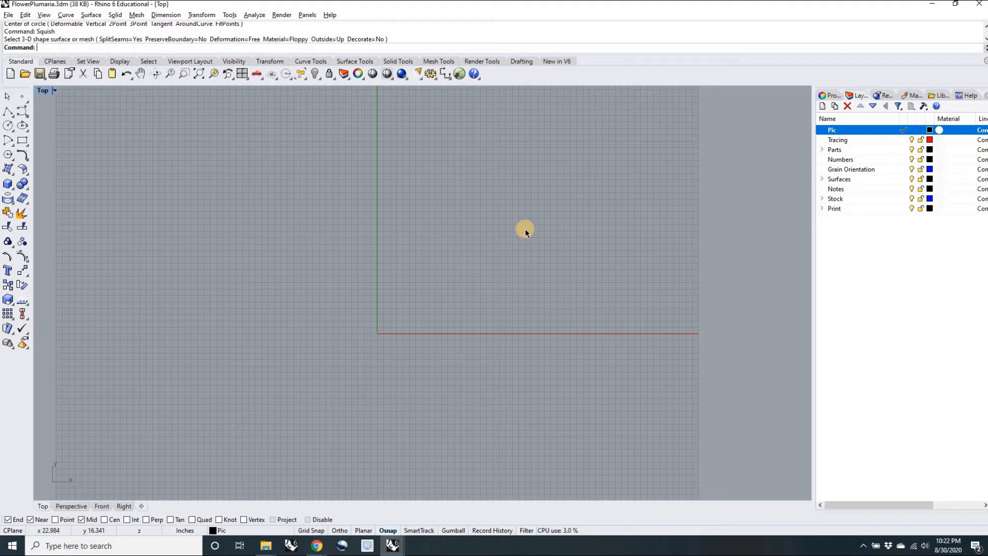
- Repeat the last-used Squish command from the viewport and cancel it
right_click(561, 229)
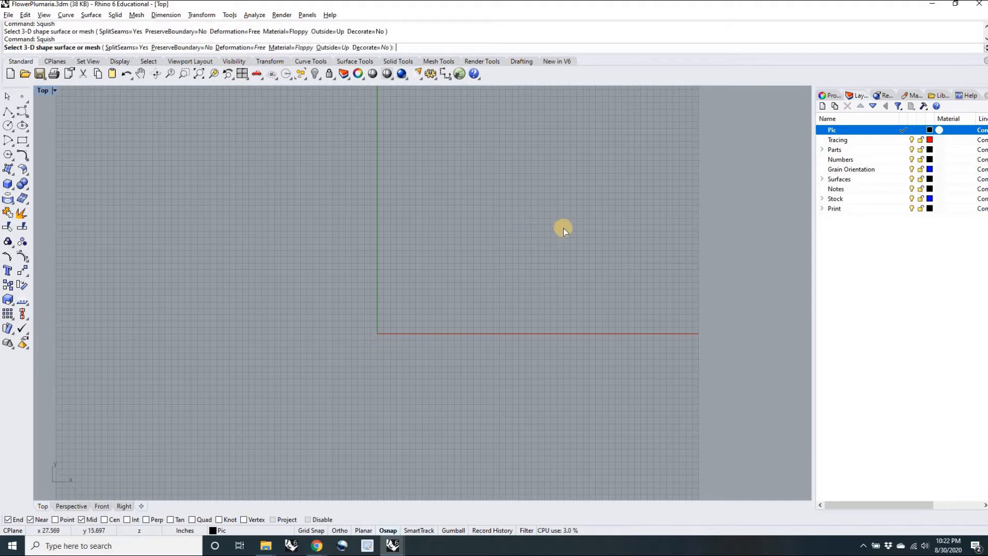
right_click(579, 221)
right_click(596, 218)
right_click(608, 209)
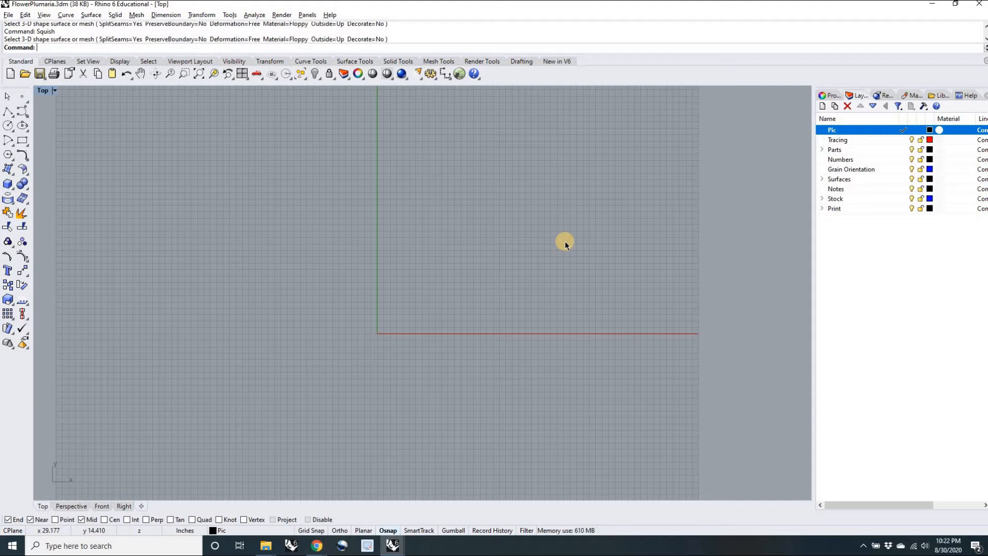
- Insert the FlowerPlumaria picture from the Inlay 2020 folder onto the Pic layer, placing it just above the red axis and beyond the green axis
right_drag(556, 252, 518, 265)
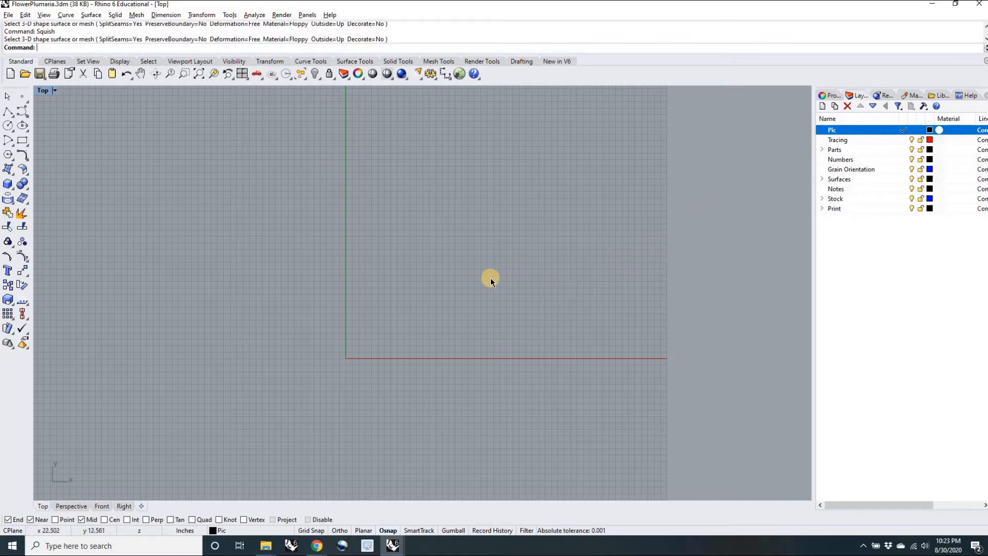
text(Picture)
key(Return)
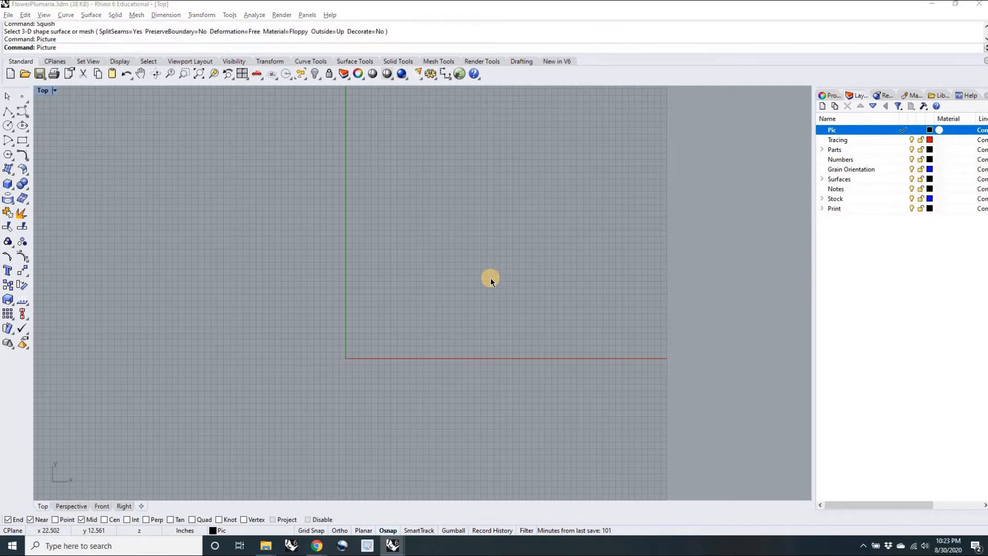
drag(80, 191, 80, 137)
click(46, 139)
double_click(127, 93)
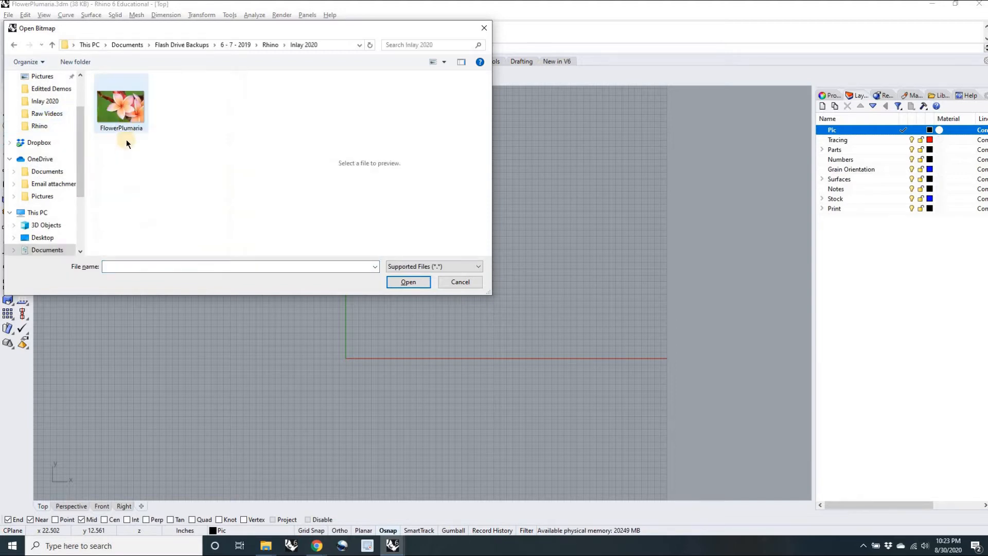
click(121, 110)
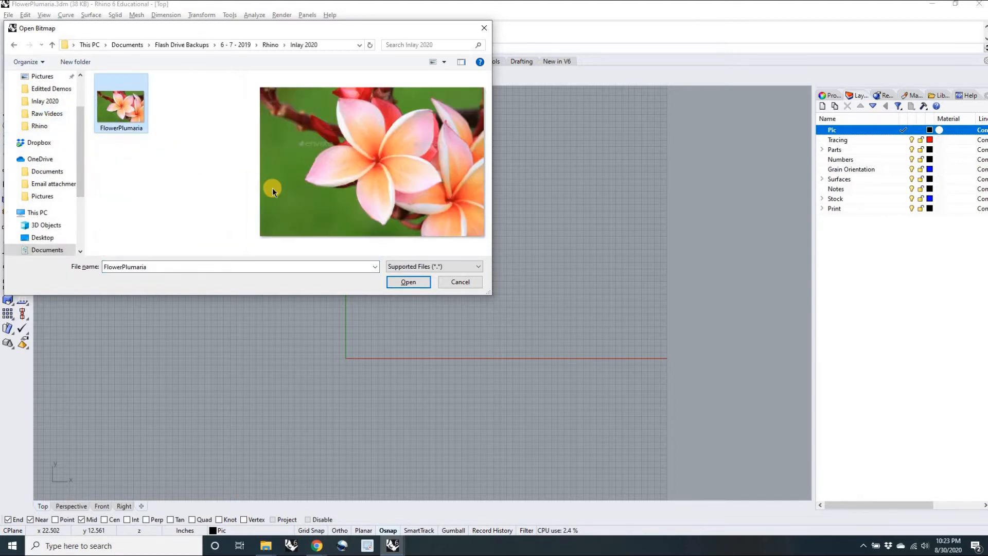
click(409, 281)
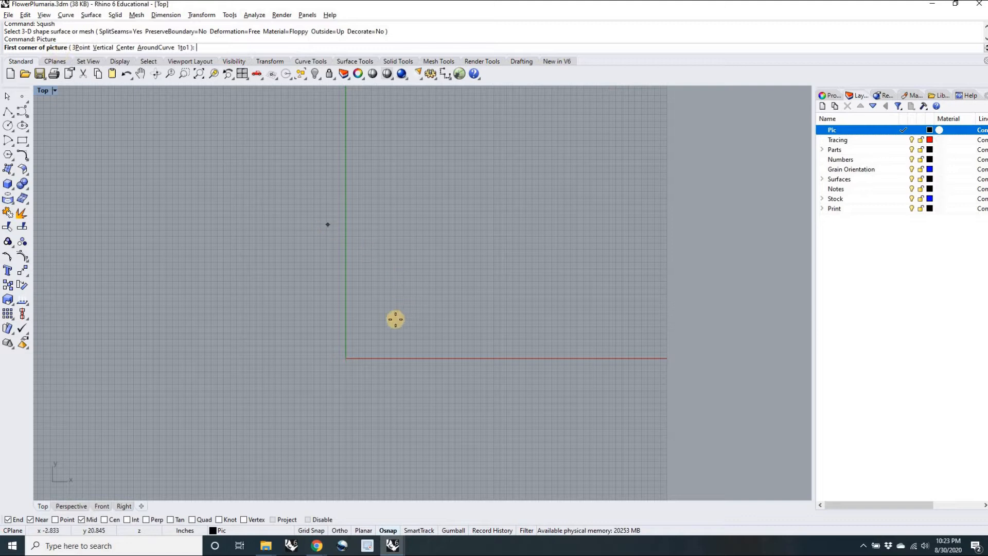
click(357, 335)
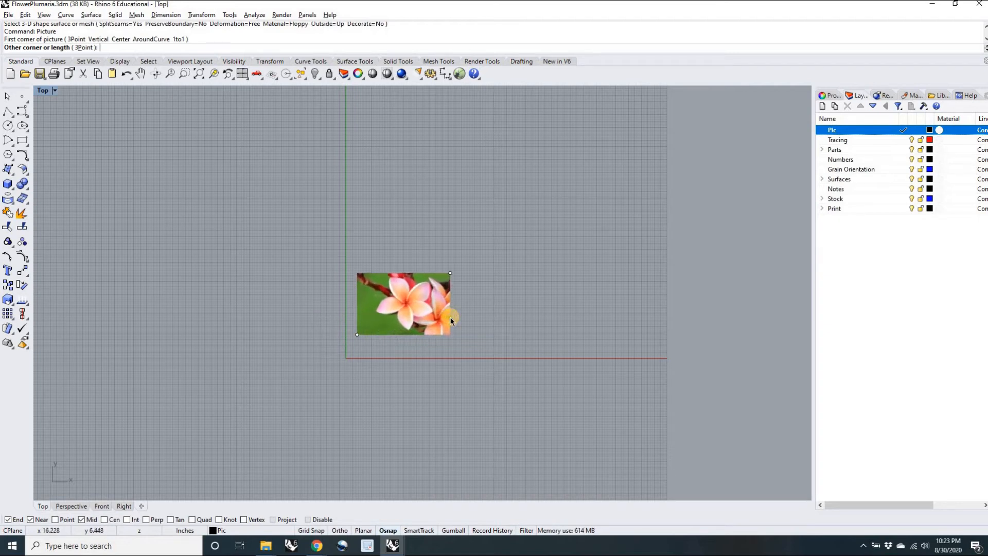
click(450, 317)
scroll(413, 307, up, 6)
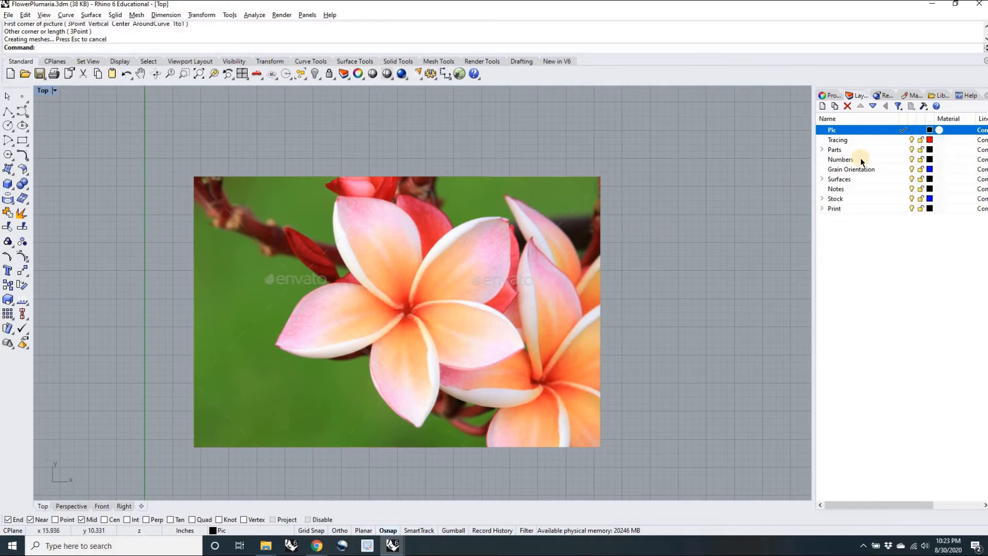
- Make Tracing the current layer, and turn the Pic layer off and on again
click(904, 139)
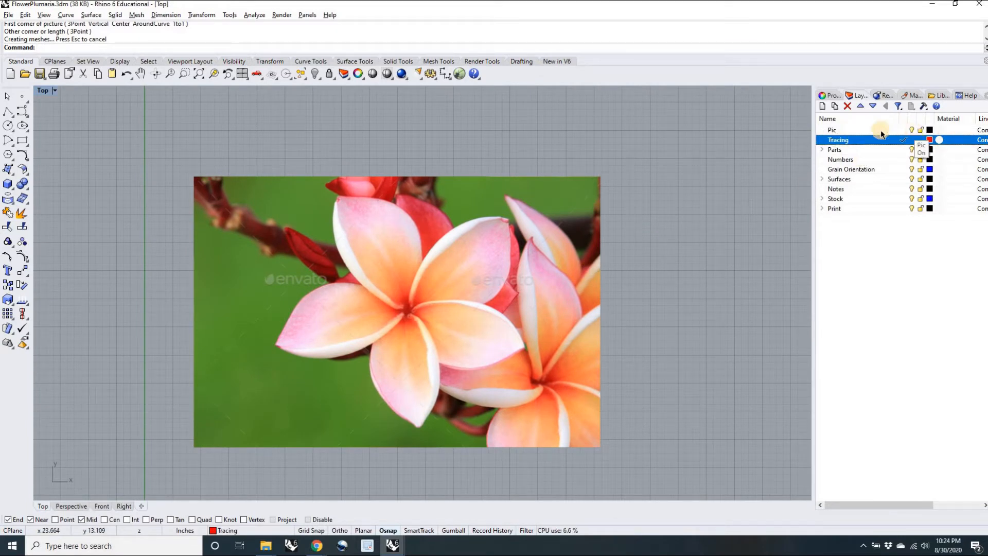
click(911, 130)
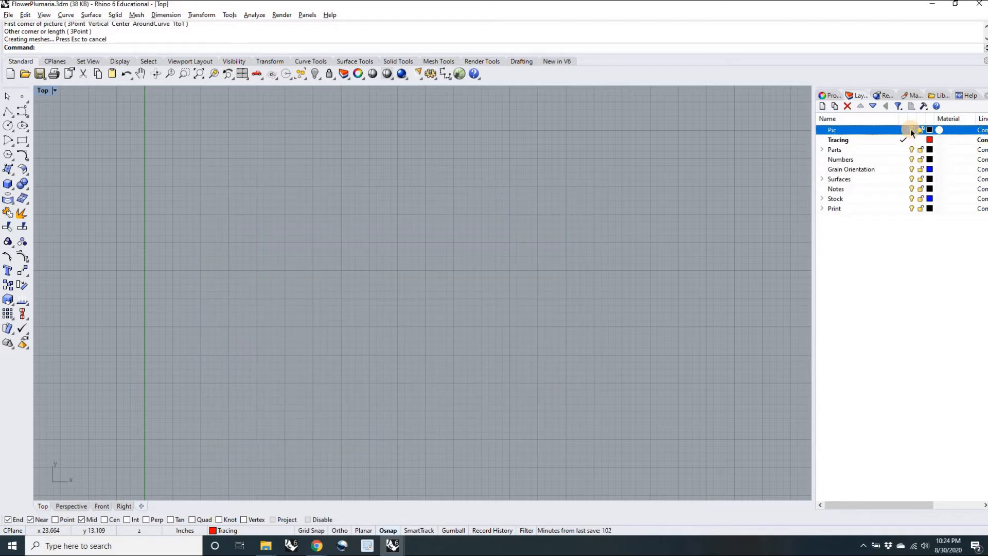
click(911, 130)
- Move the flower picture slightly to the right on the grid and deselect it
click(557, 329)
drag(563, 287, 589, 282)
key(Escape)
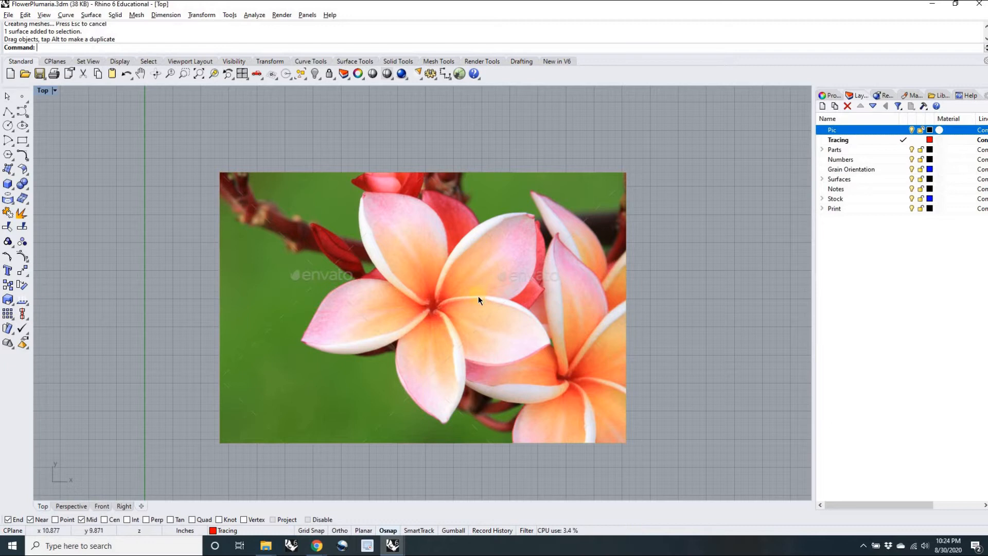
- Lock the Pic layer and try to move the flower picture
click(920, 131)
drag(556, 295, 499, 326)
scroll(448, 309, up, 2)
scroll(468, 299, down, 4)
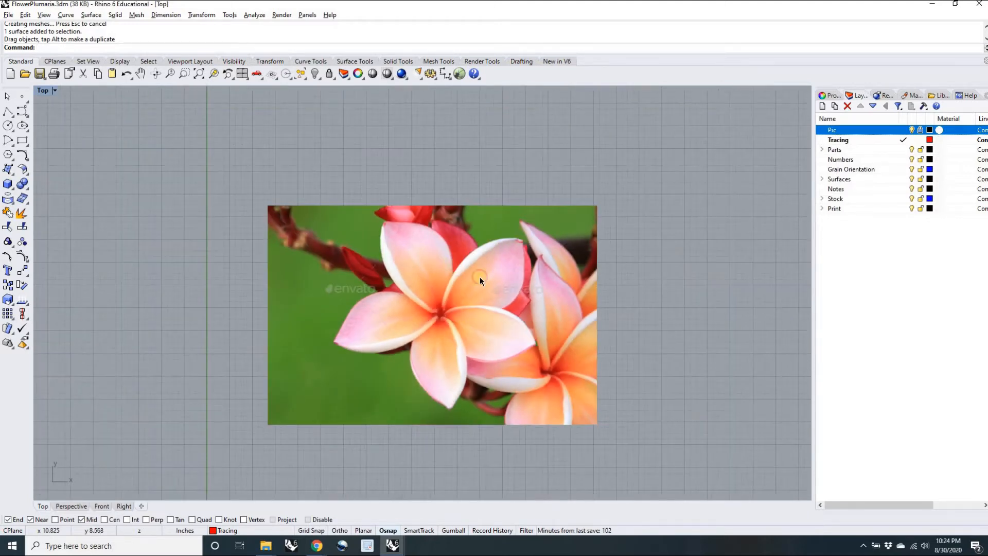
drag(485, 261, 485, 260)
- Hide and show the Pic layer, and make it the current layer again
click(912, 130)
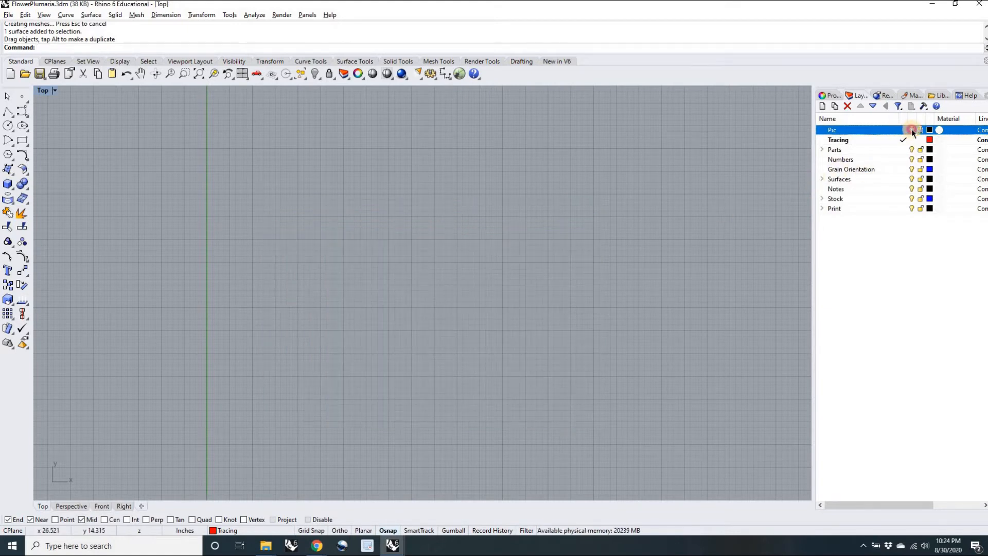
click(911, 130)
click(903, 130)
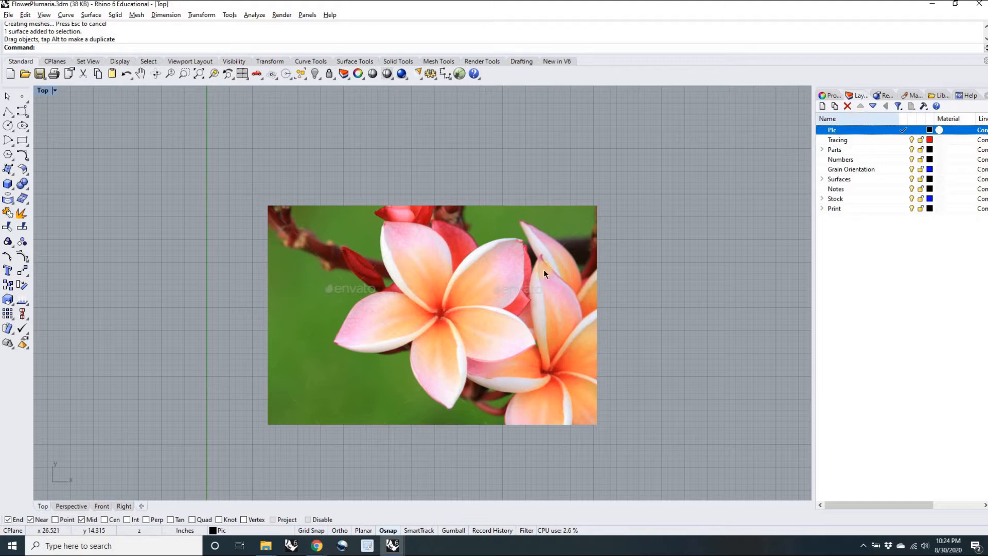
- Set the flower picture's object transparency to 36%, return to the layer list and deselect the picture
click(482, 283)
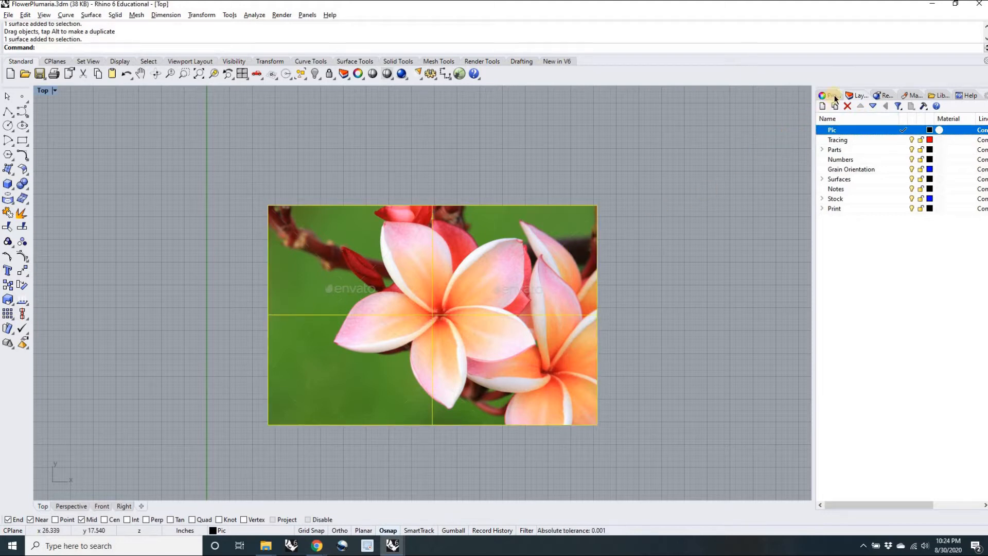
scroll(446, 301, up, 5)
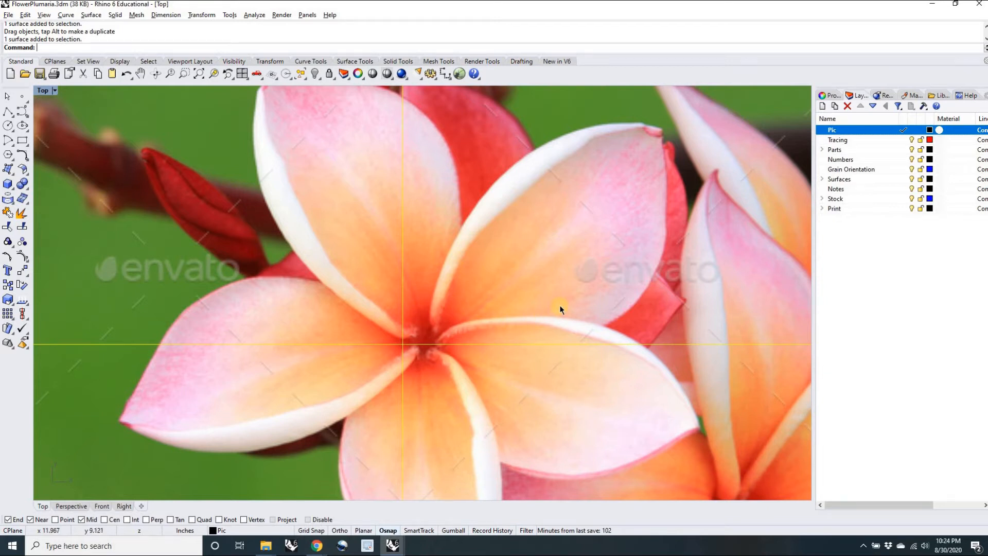
scroll(560, 306, down, 4)
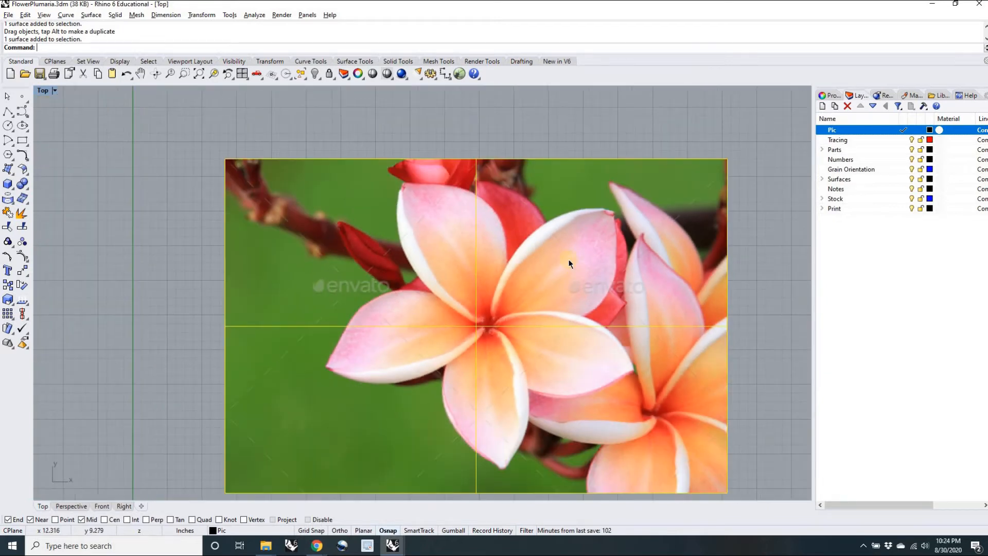
click(828, 96)
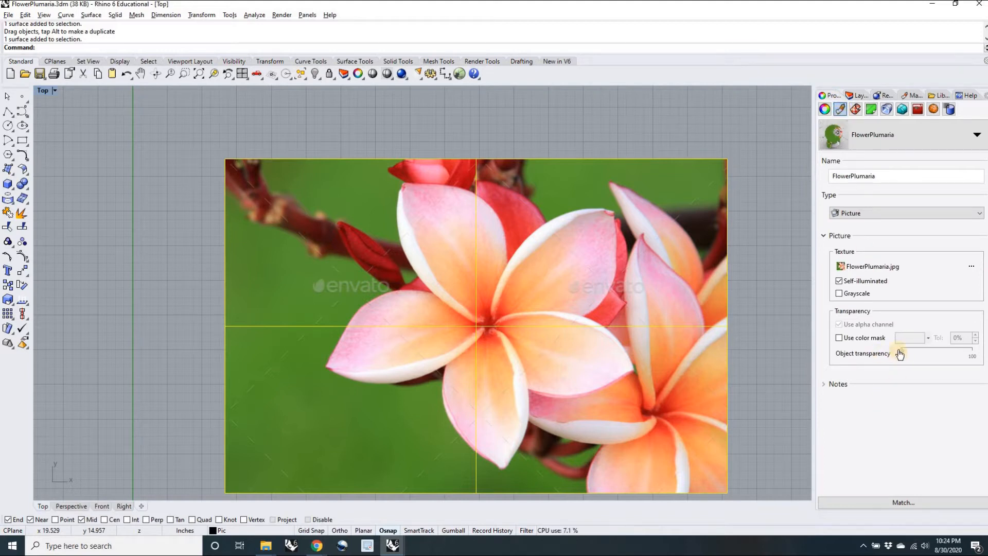
drag(903, 354, 930, 354)
drag(950, 355, 927, 351)
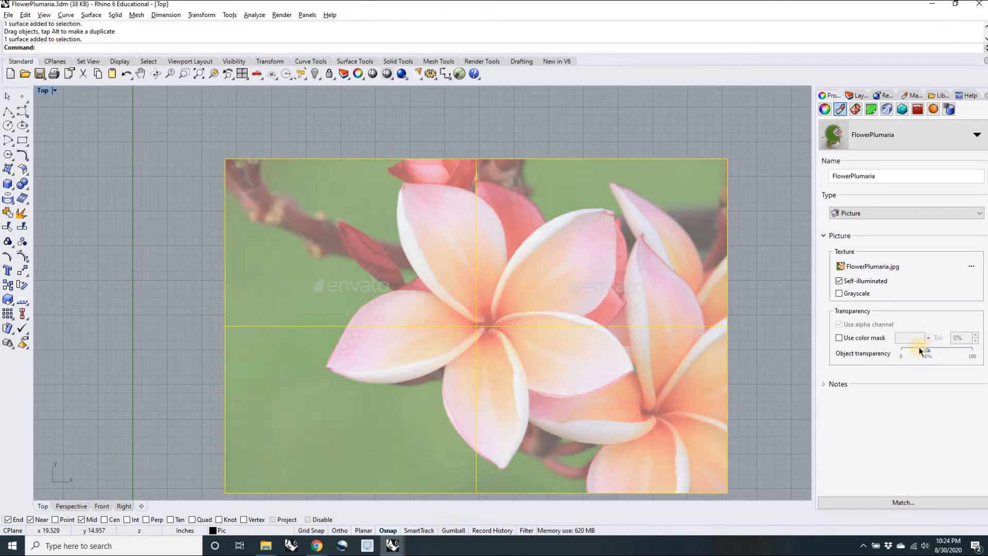
click(856, 95)
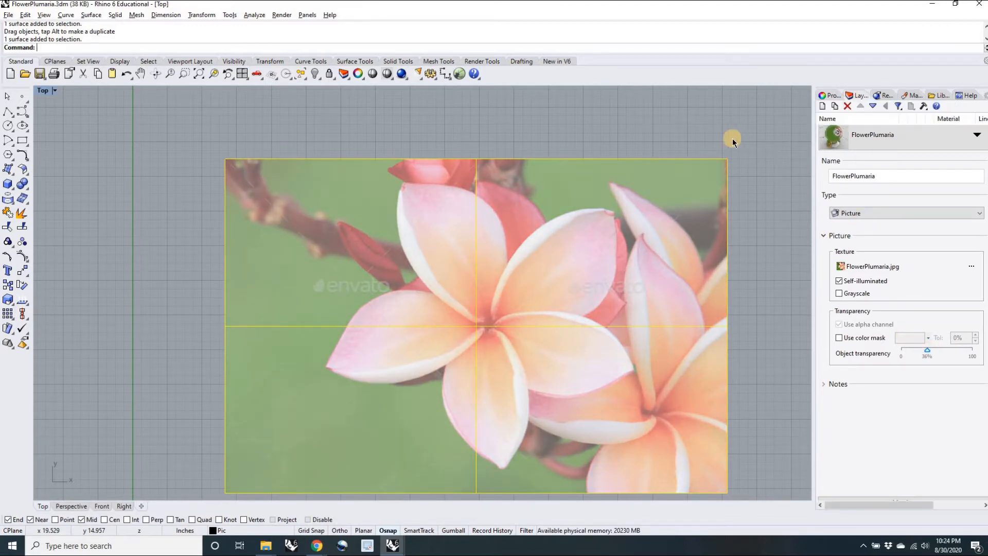
click(661, 199)
- Examine the faded flower picture from the full photo on the grid down to the lower petal tip and picture edge
scroll(664, 201, down, 3)
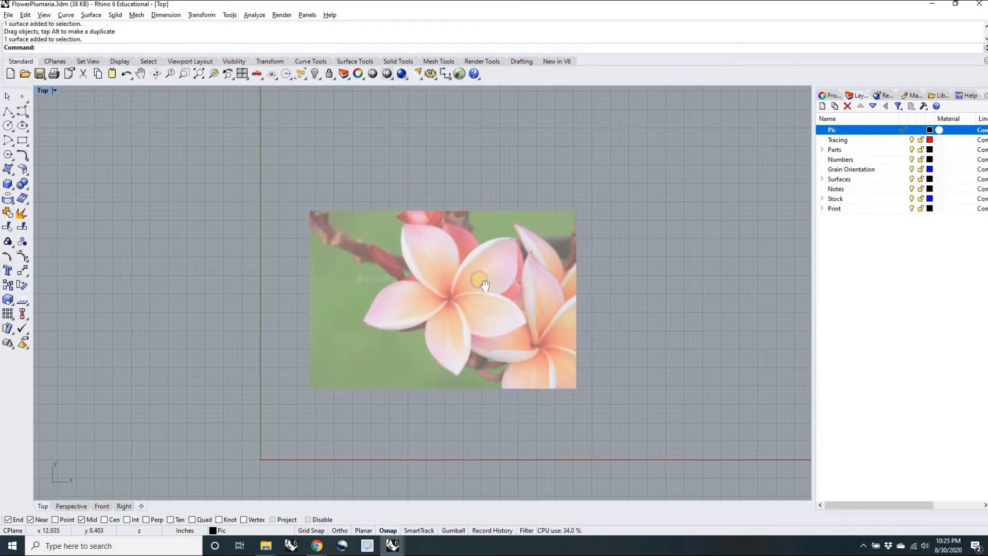
right_drag(482, 288, 465, 274)
scroll(464, 274, up, 1)
scroll(465, 274, up, 3)
scroll(465, 274, down, 2)
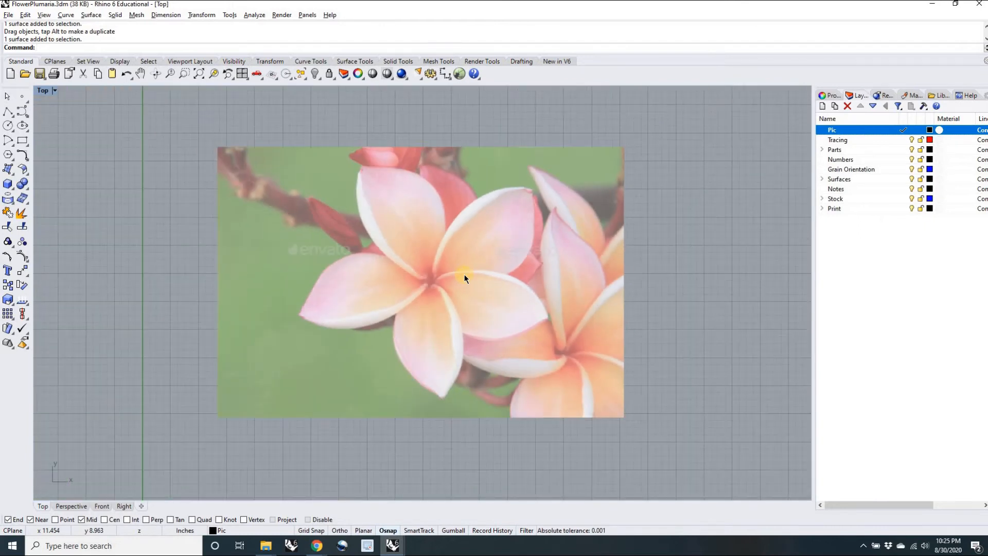
scroll(464, 274, down, 4)
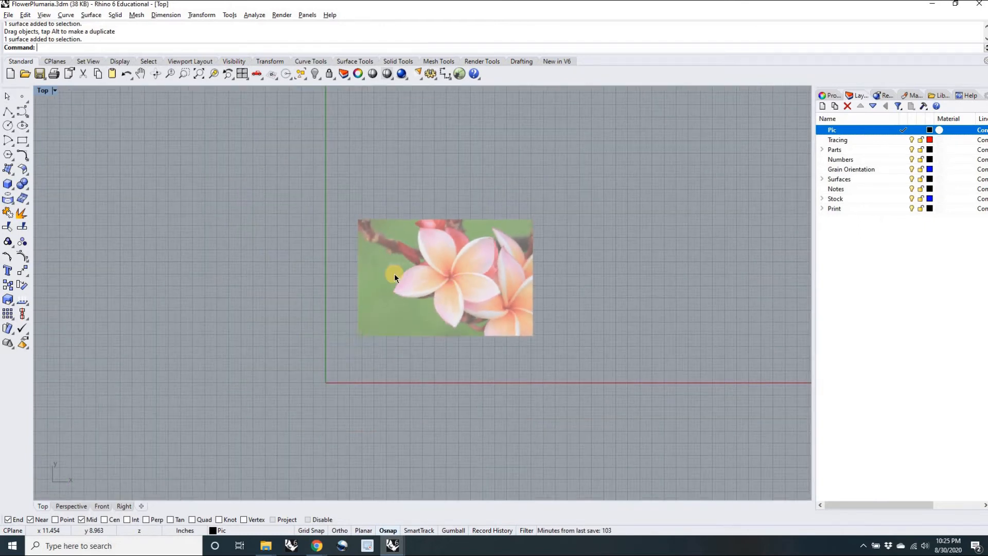
scroll(437, 347, up, 12)
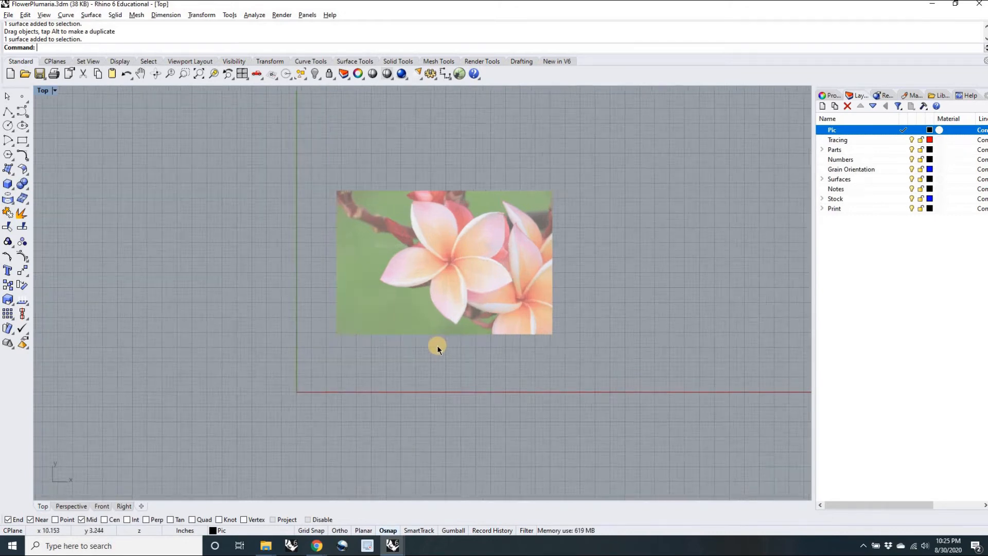
scroll(425, 356, up, 3)
scroll(425, 357, down, 3)
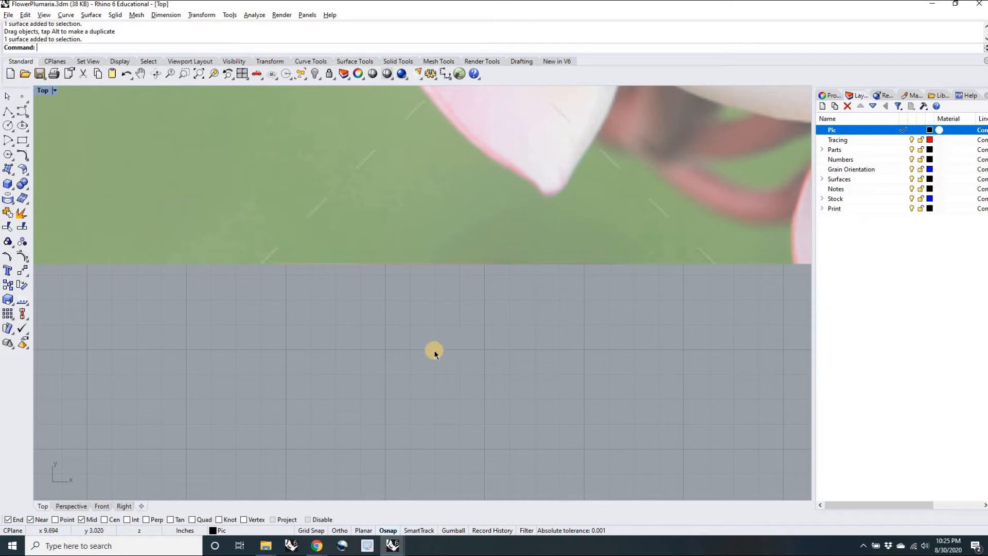
- Measure the distance from the main flower's left petal tip to its upper-right petal tip
scroll(393, 350, down, 6)
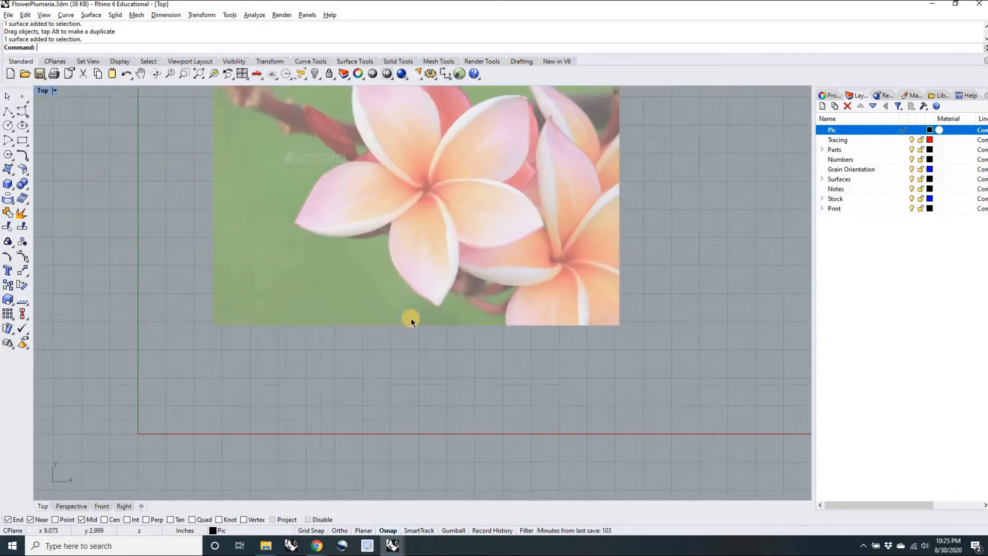
scroll(369, 307, up, 5)
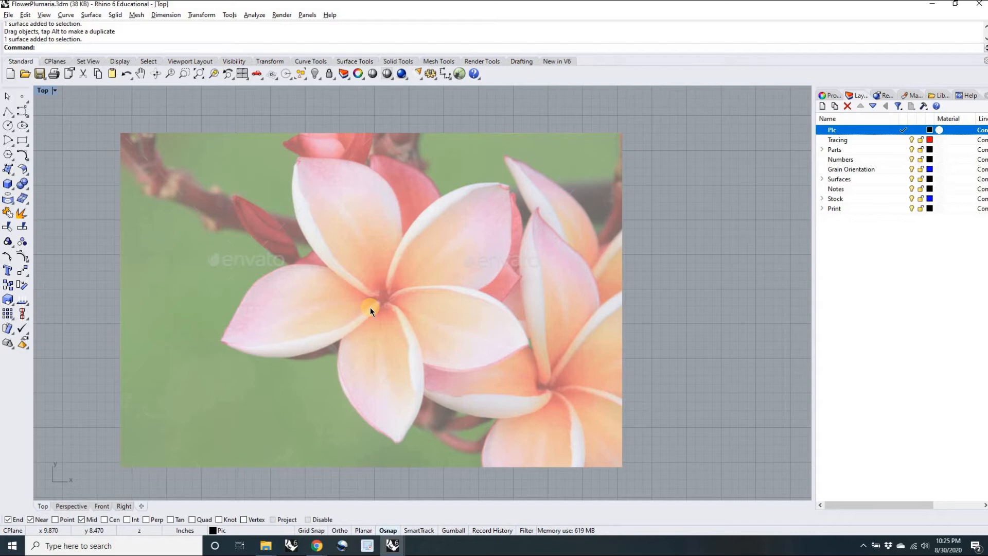
text(Distance)
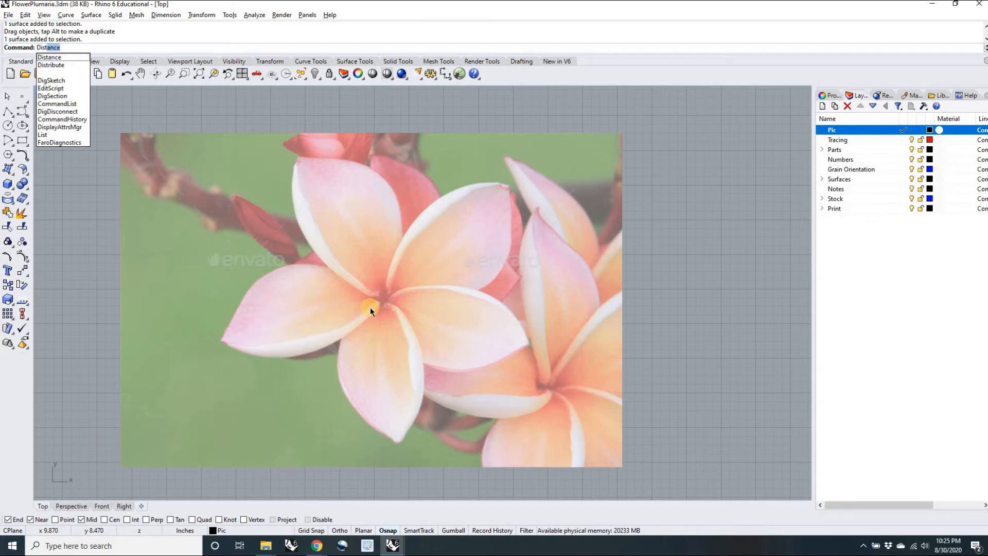
key(Return)
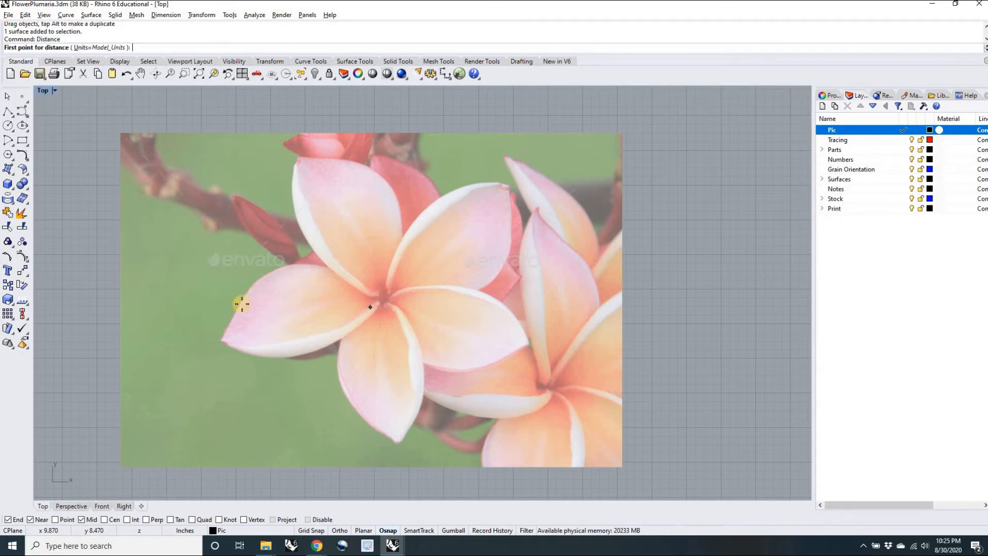
click(220, 341)
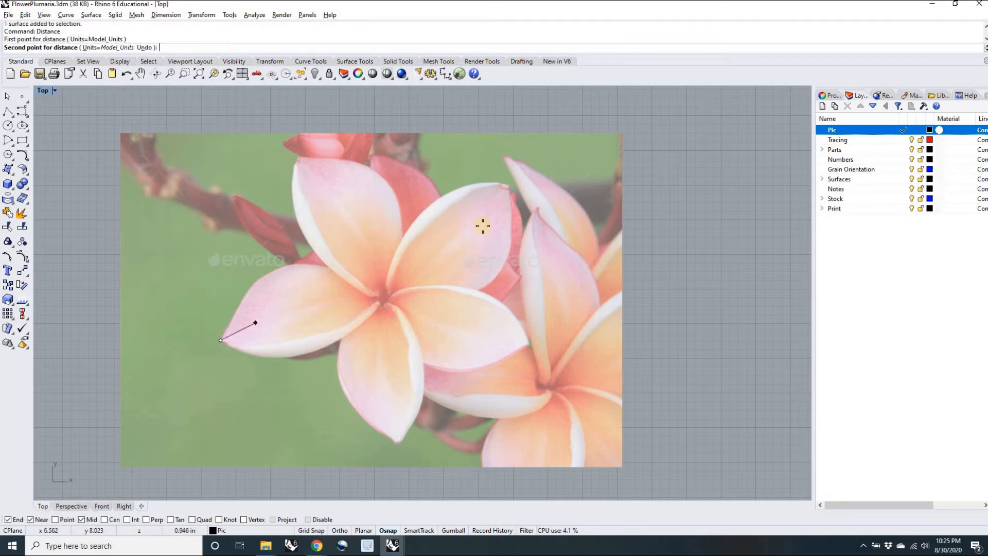
click(499, 187)
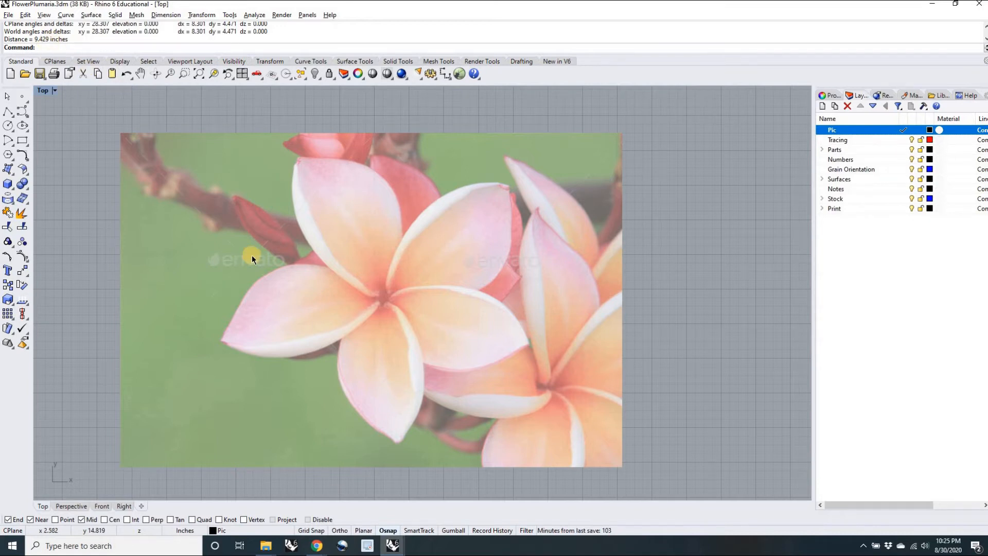
scroll(406, 315, down, 3)
scroll(406, 314, up, 3)
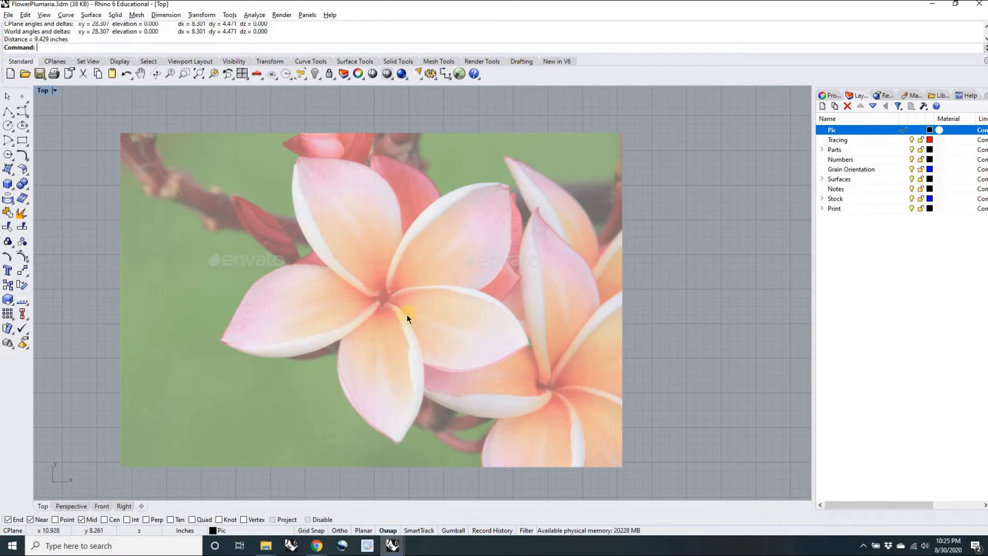
- Scale the flower picture from the left petal tip, using the upper-right petal tip as reference, to a 2-inch span
click(427, 333)
scroll(482, 334, down, 2)
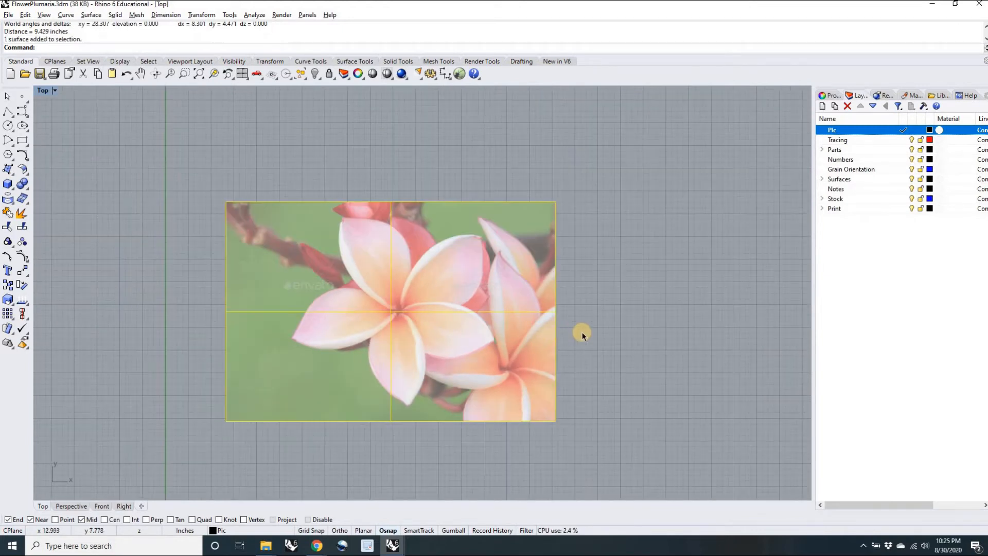
text(Scale)
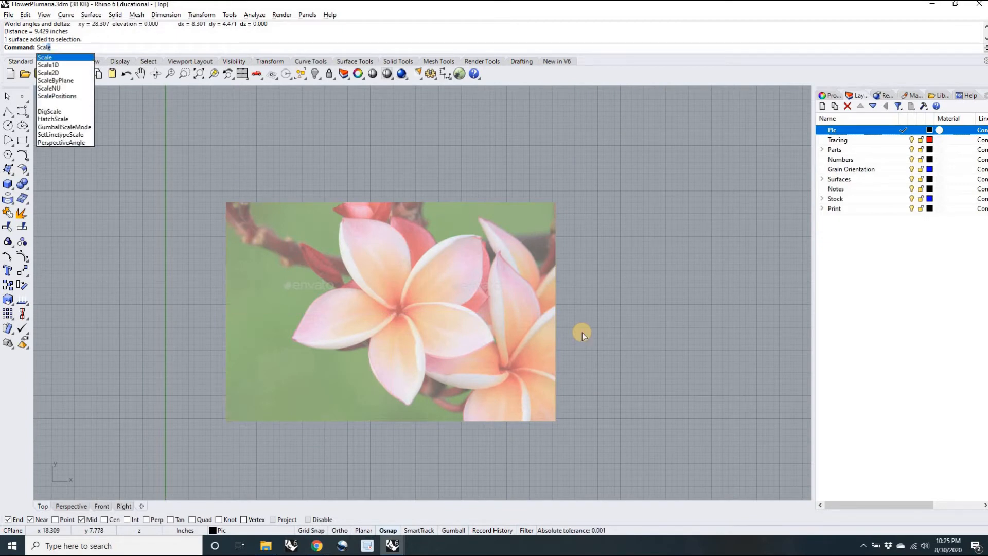
key(Return)
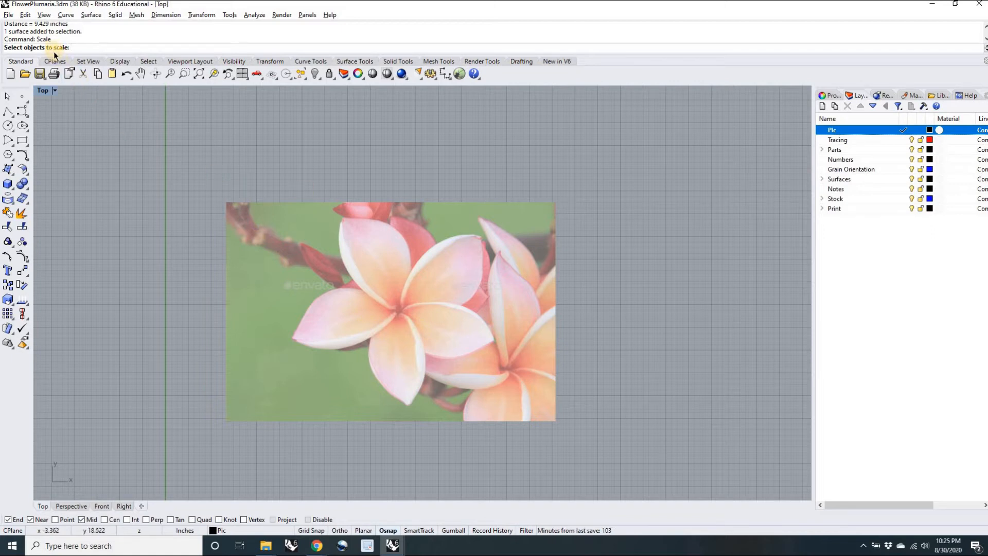
click(391, 322)
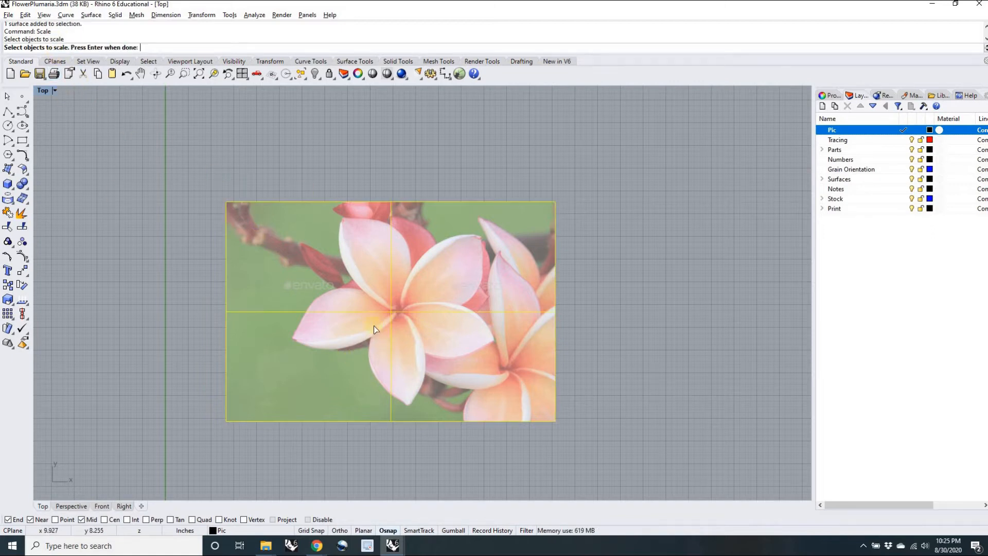
scroll(356, 327, up, 2)
scroll(356, 327, up, 1)
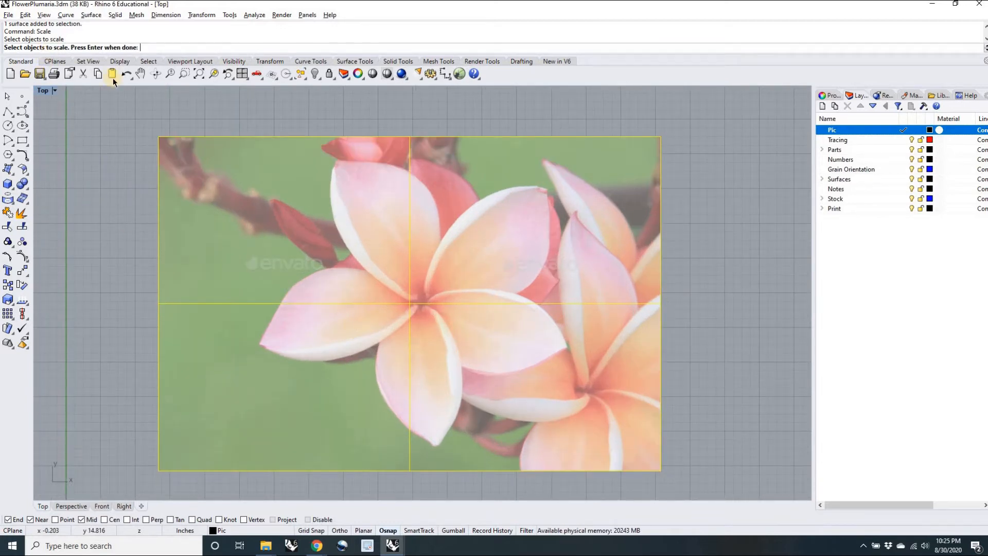
scroll(109, 277, down, 4)
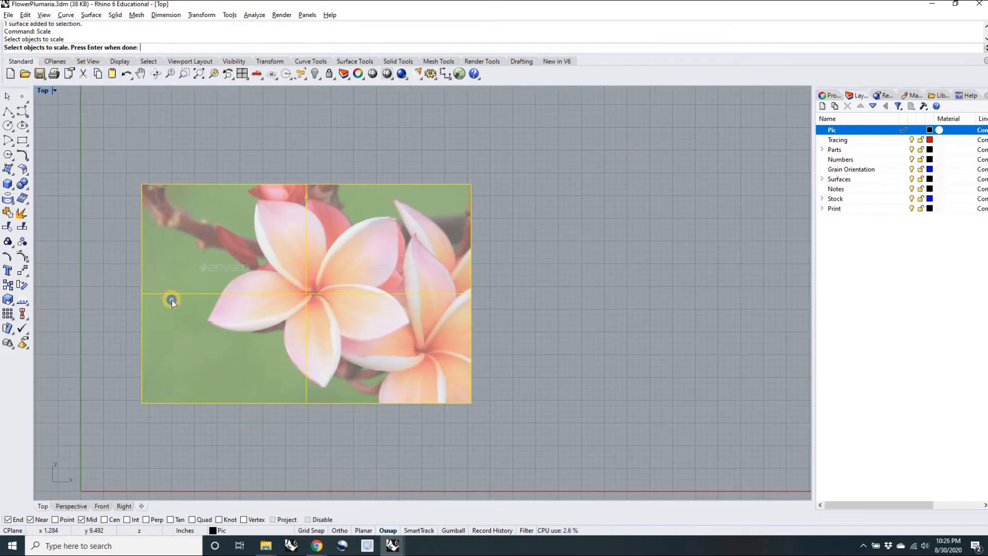
right_drag(170, 299, 232, 323)
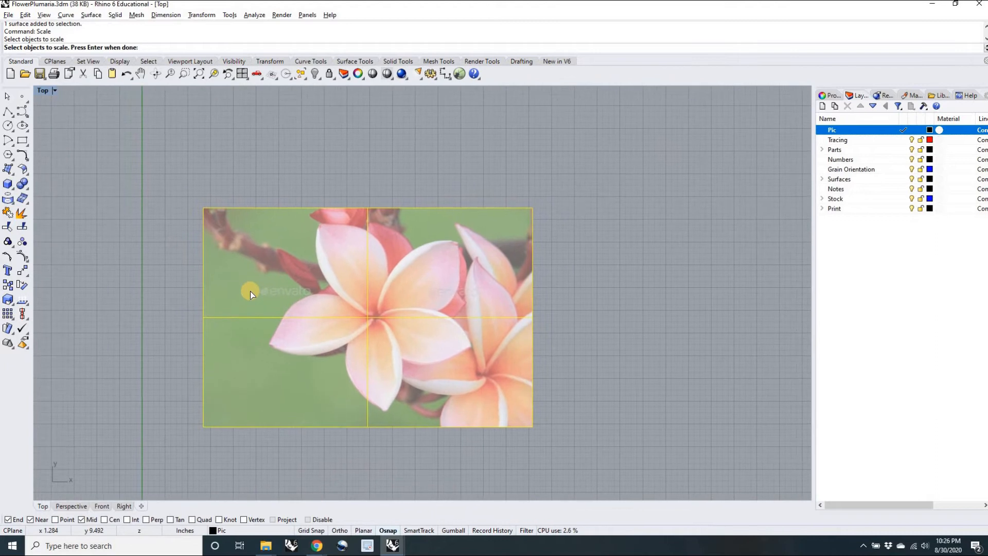
right_click(159, 231)
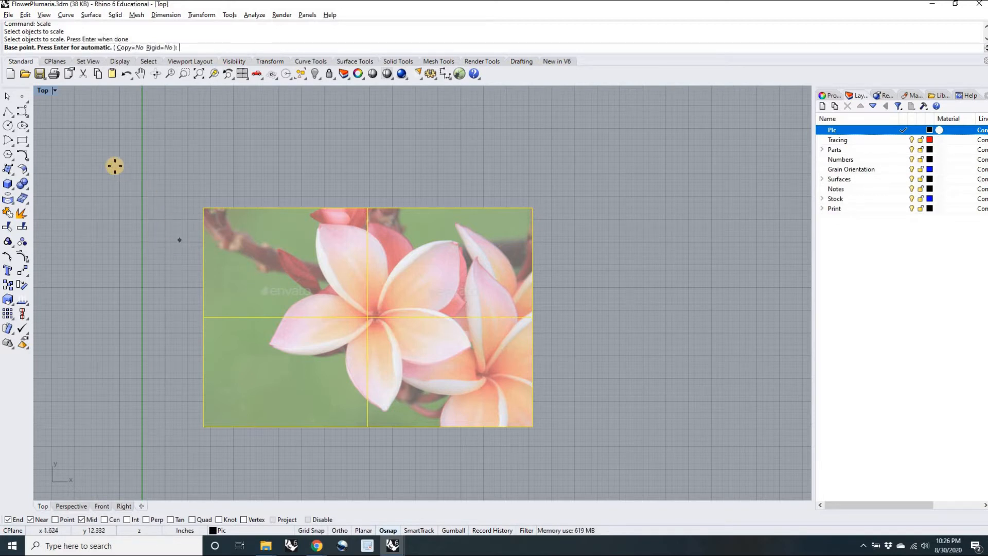
scroll(325, 323, up, 5)
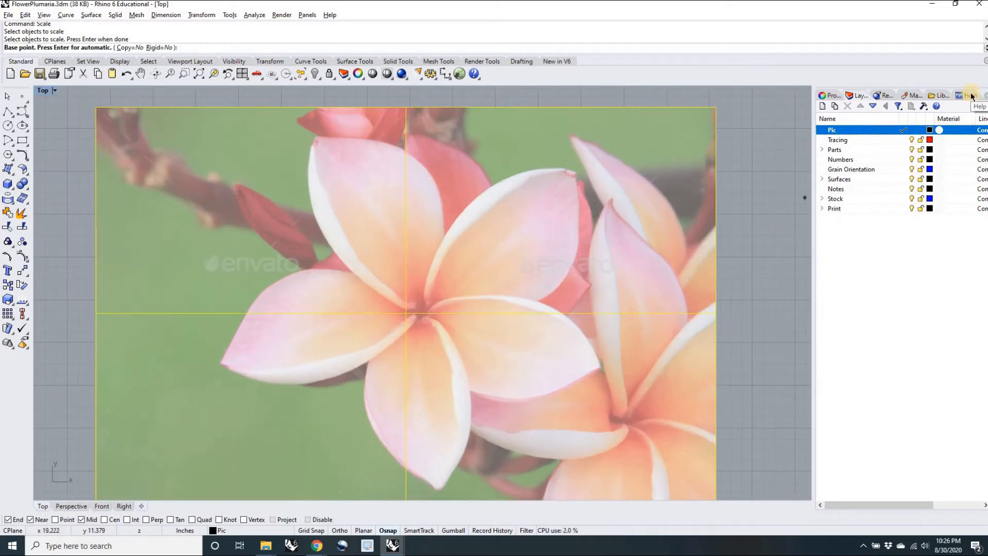
scroll(595, 272, down, 3)
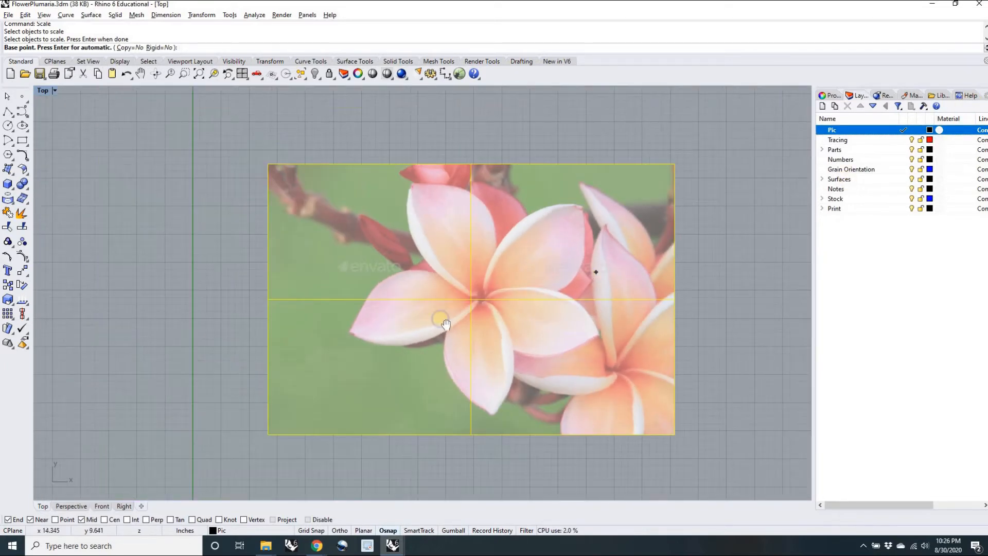
right_drag(481, 342, 327, 386)
scroll(274, 408, up, 4)
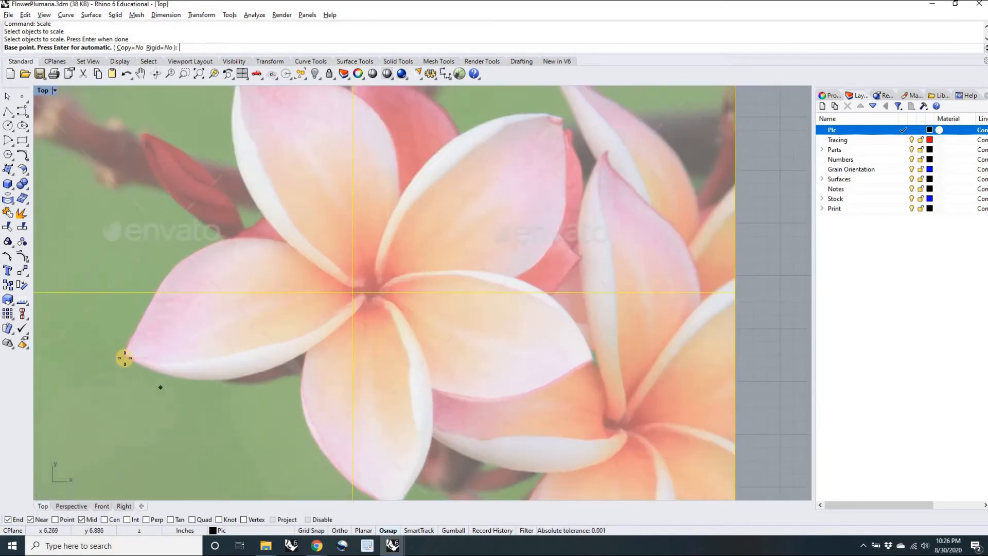
click(123, 355)
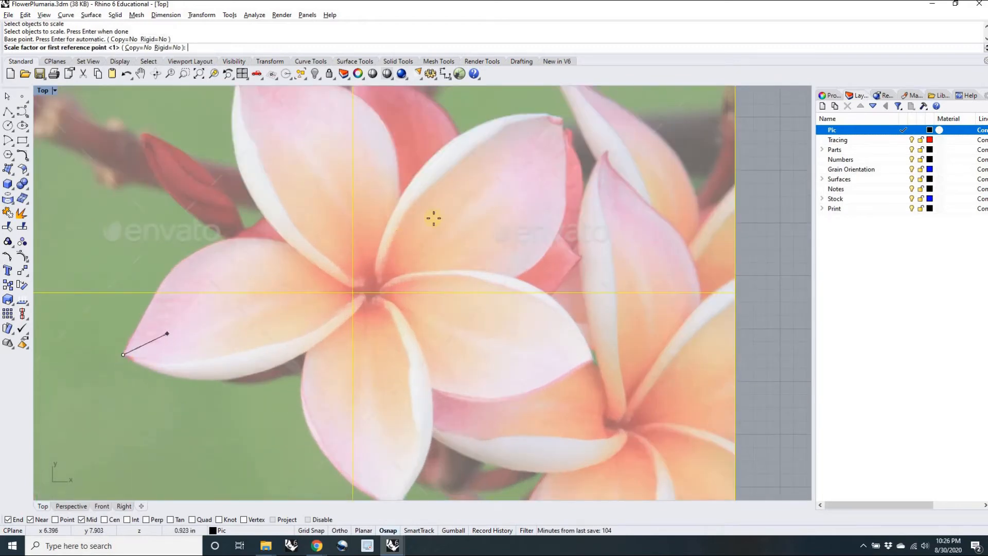
click(561, 119)
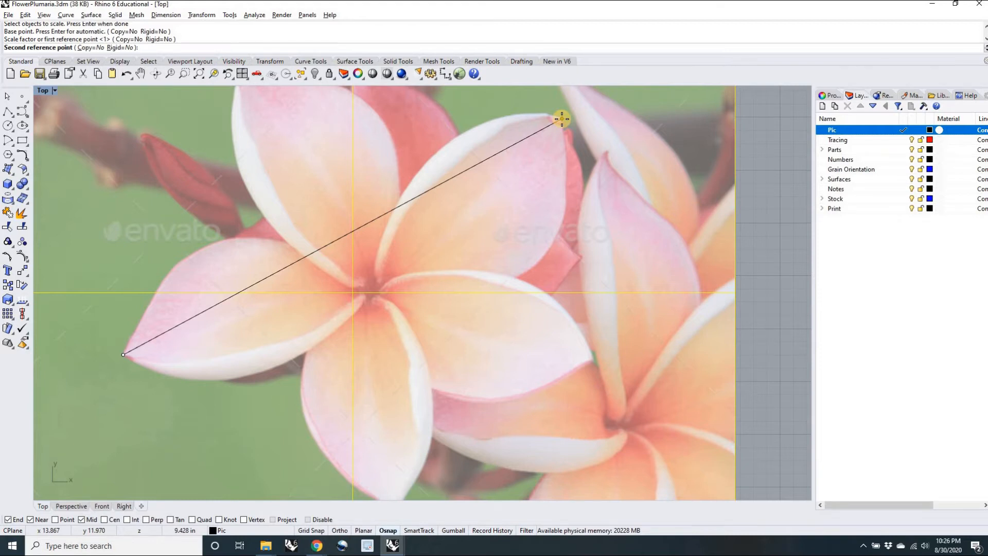
text(2)
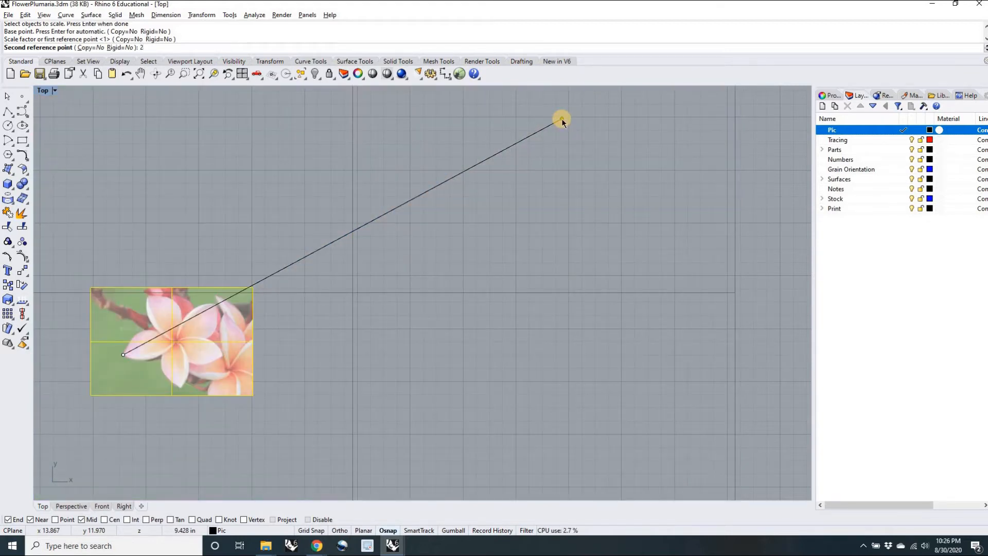
key(Return)
- Measure the scaled flower's span between its left and upper-right petal tips
scroll(423, 264, down, 6)
right_drag(422, 264, 476, 208)
scroll(337, 252, up, 12)
scroll(339, 253, up, 3)
text(Distance)
key(Return)
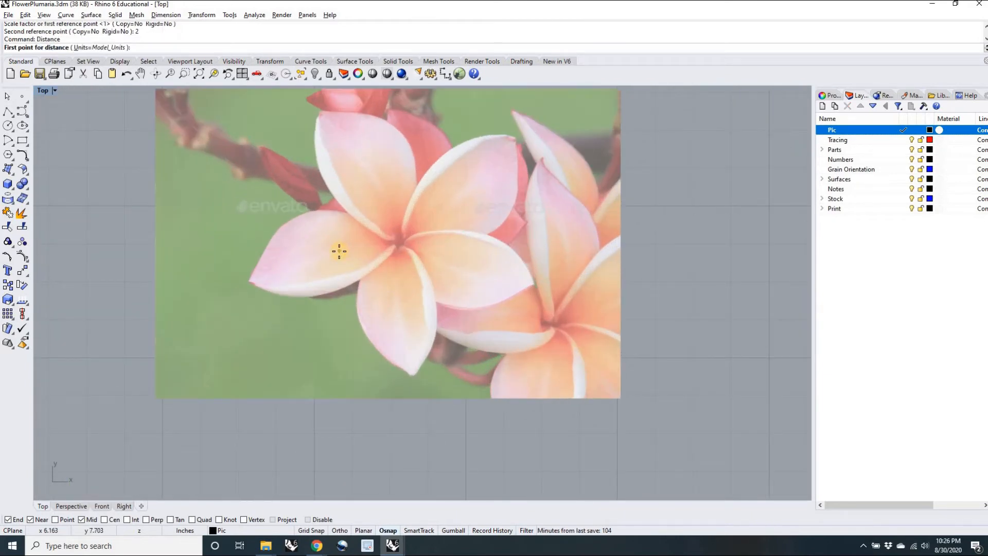
click(249, 280)
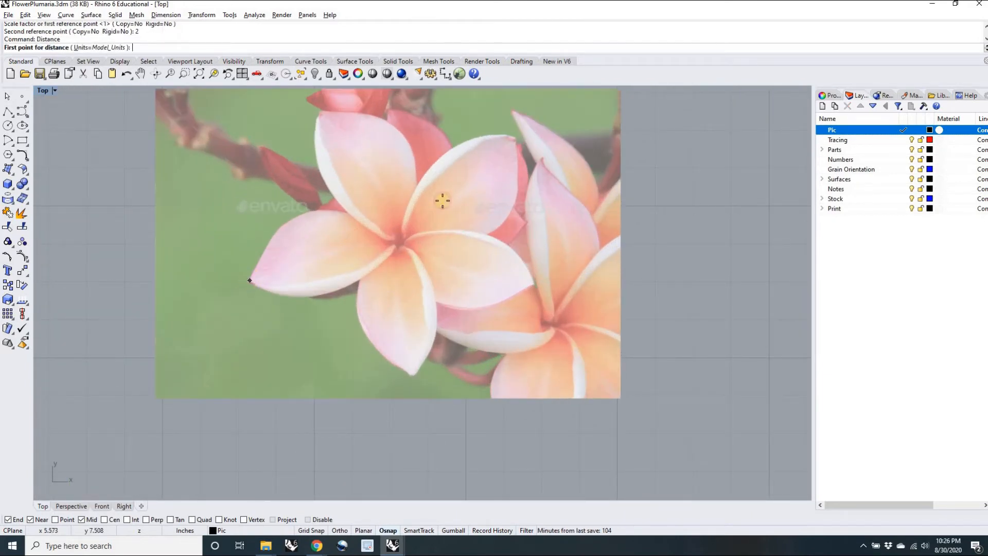
click(514, 138)
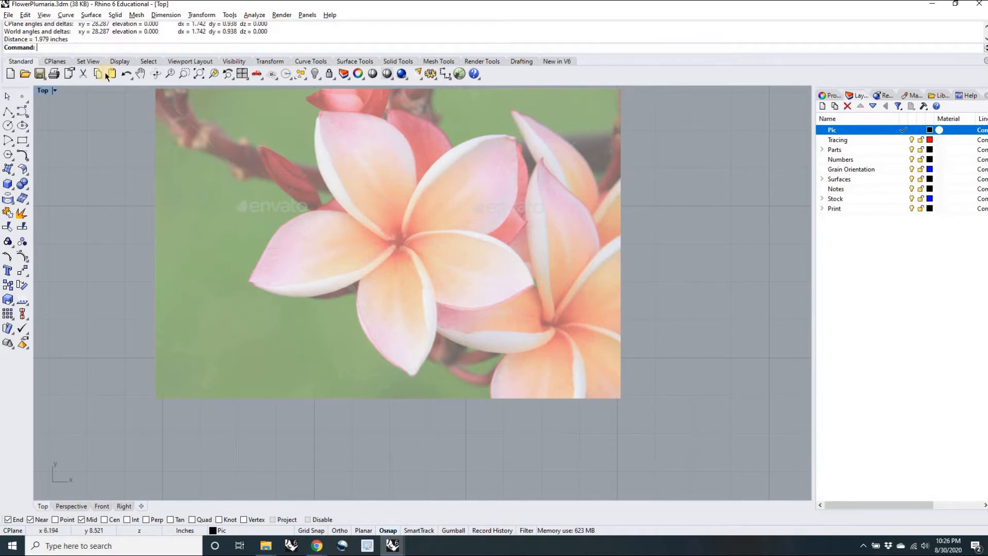
- Make Tracing the current layer
scroll(461, 220, down, 5)
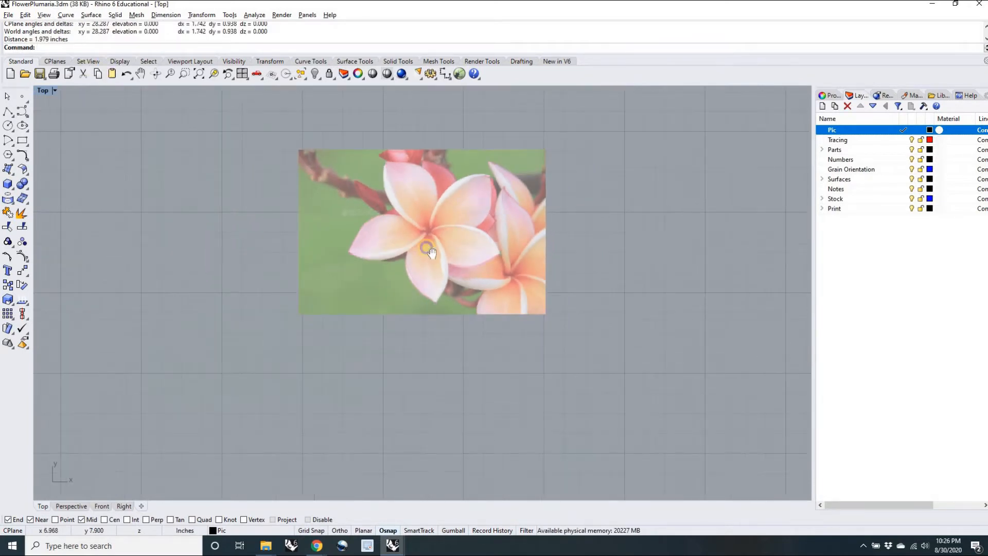
right_drag(424, 257, 452, 253)
scroll(454, 255, down, 10)
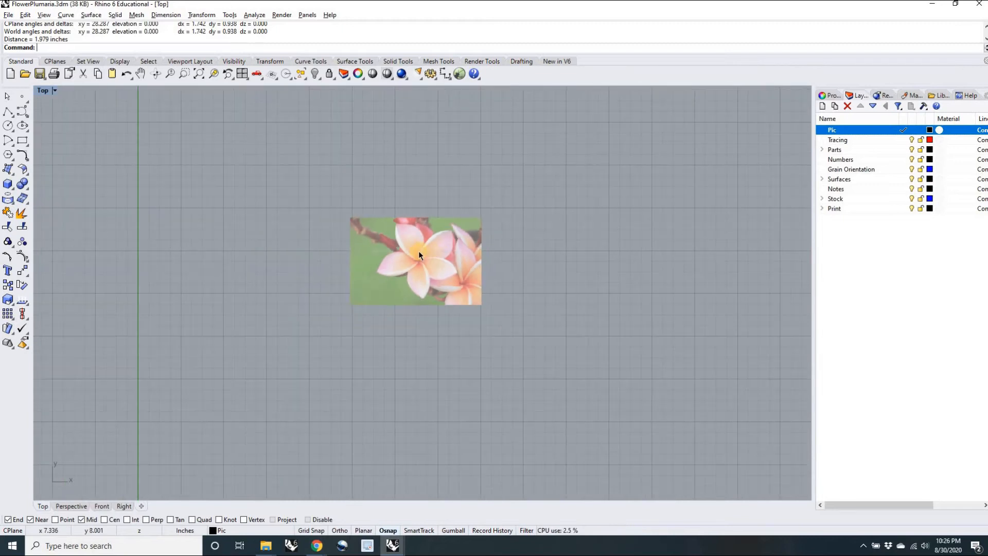
scroll(534, 238, up, 12)
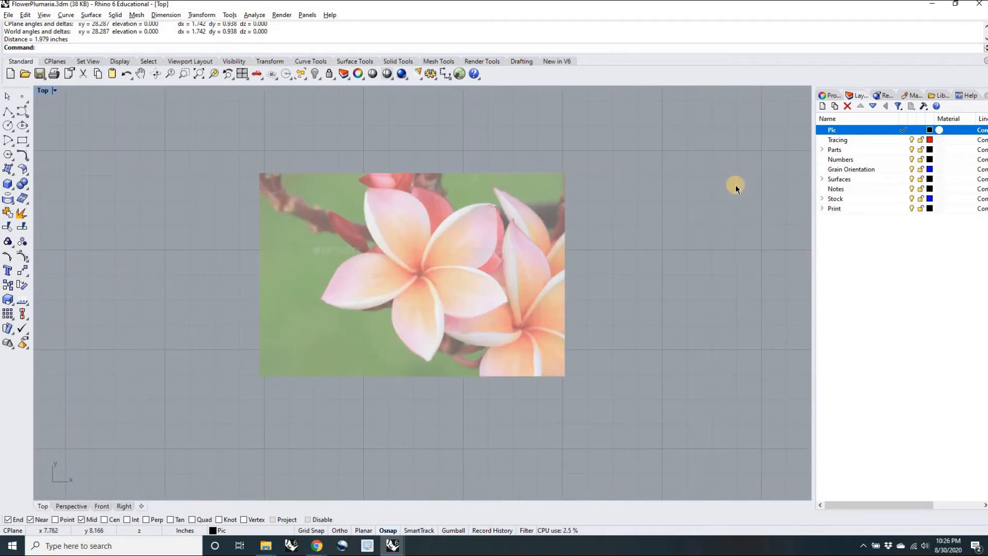
click(904, 137)
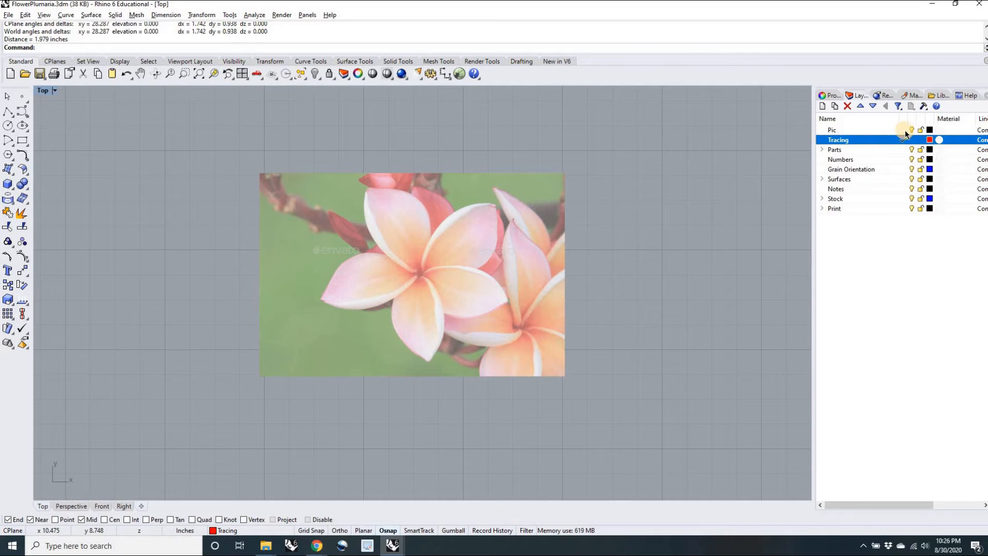
- Shift the flower picture slightly on the grid and lock the Pic layer
drag(480, 274, 508, 258)
drag(507, 257, 431, 299)
drag(428, 299, 452, 258)
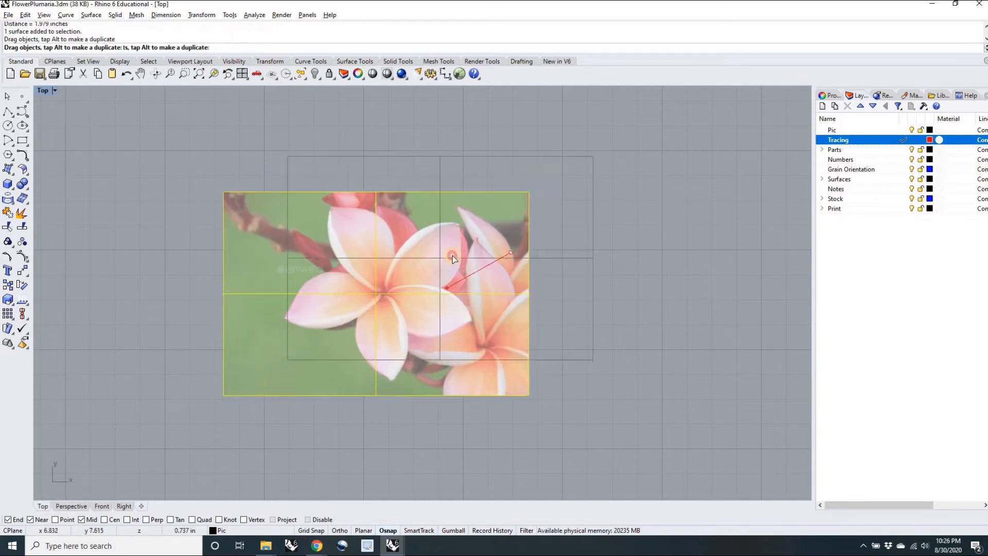
click(922, 130)
click(921, 131)
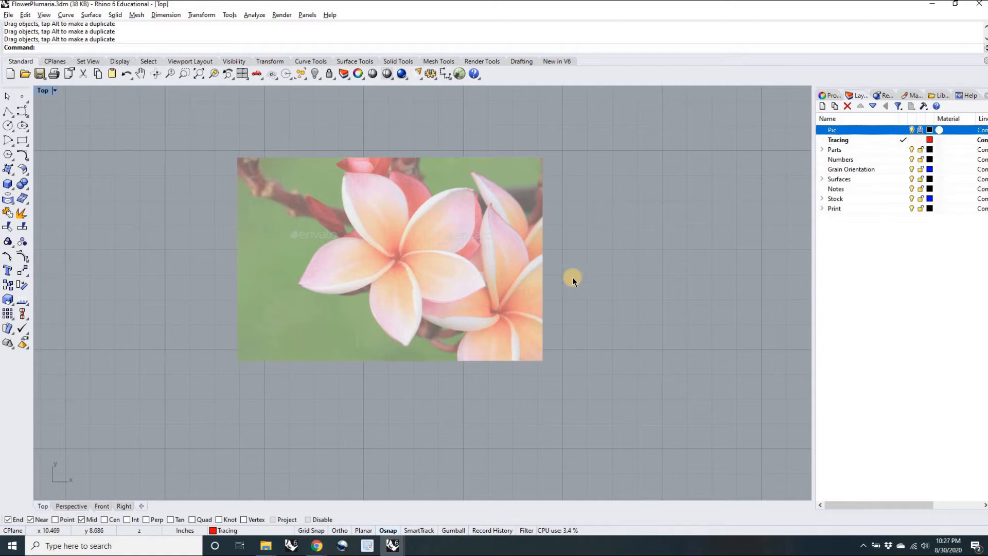
scroll(373, 255, up, 3)
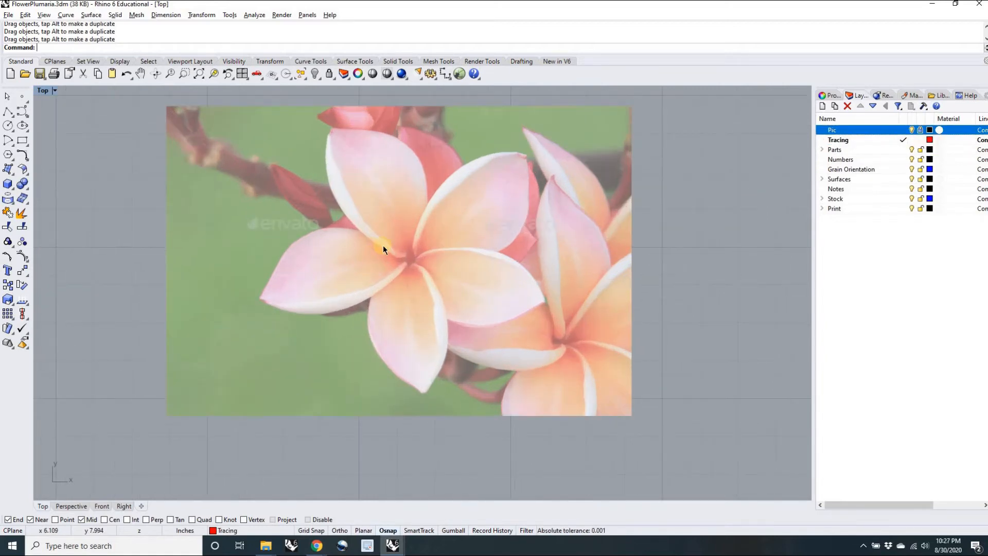
scroll(383, 245, up, 3)
scroll(383, 245, up, 1)
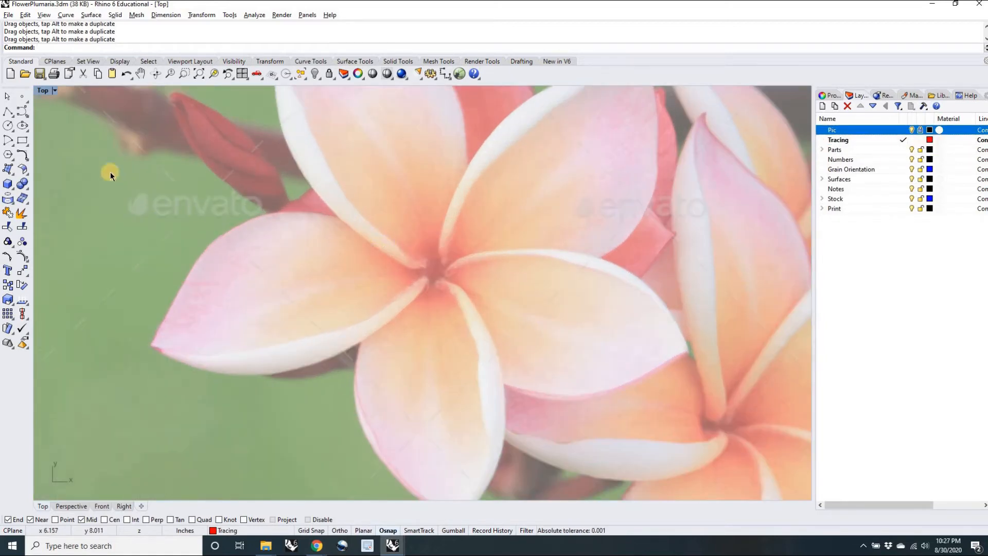
click(13, 118)
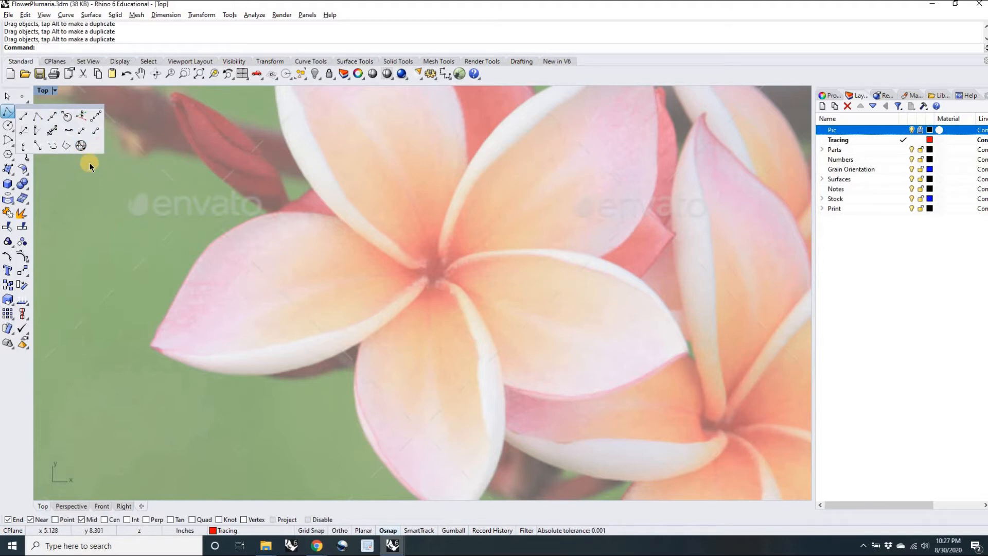
click(24, 100)
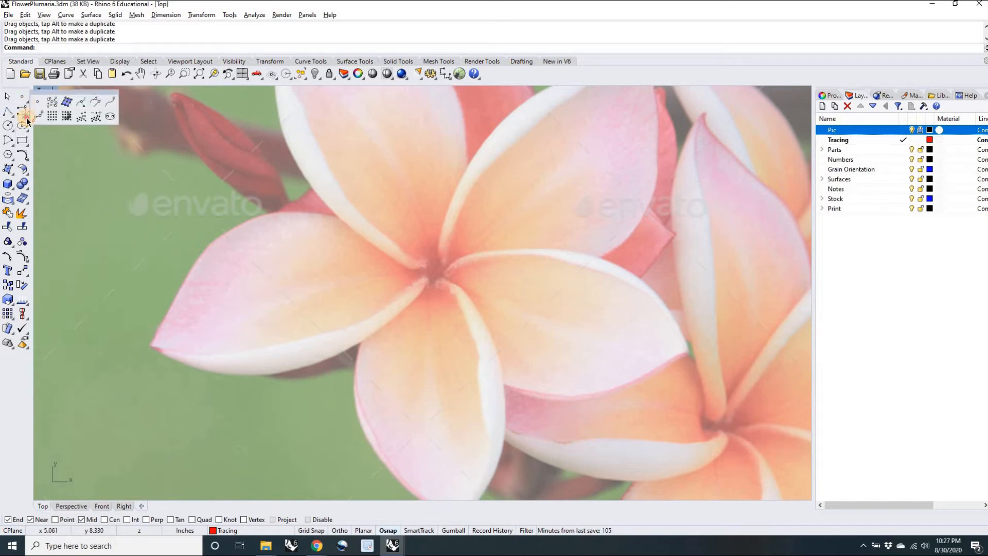
click(24, 112)
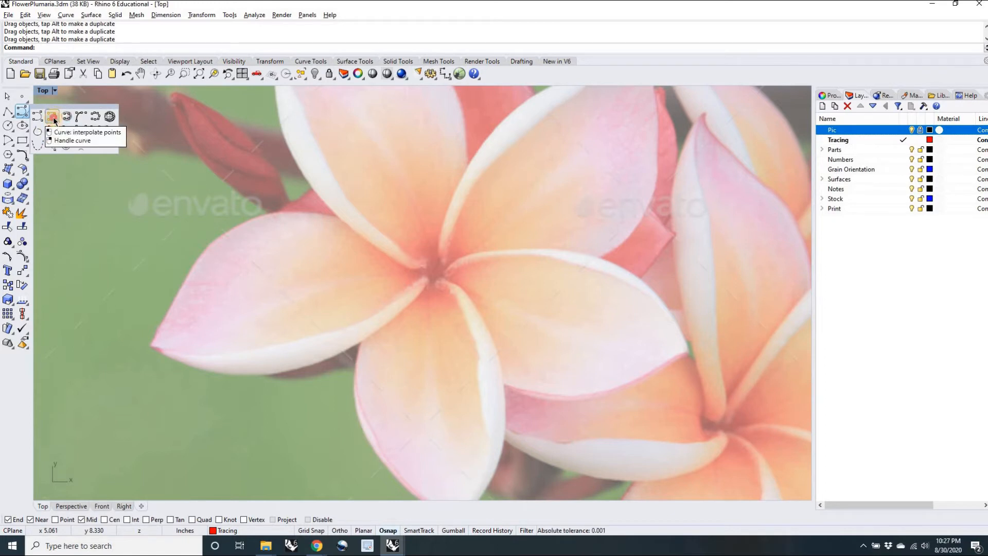
key(Escape)
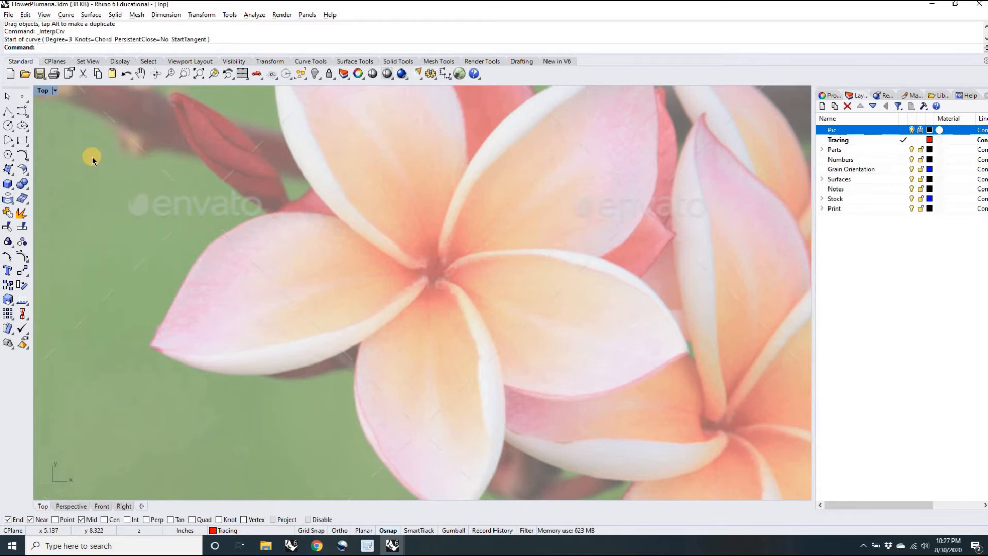
- Start an interpolated curve at the flower's centre and place its second point just below the inner end of the left petal
text(InterpCrv)
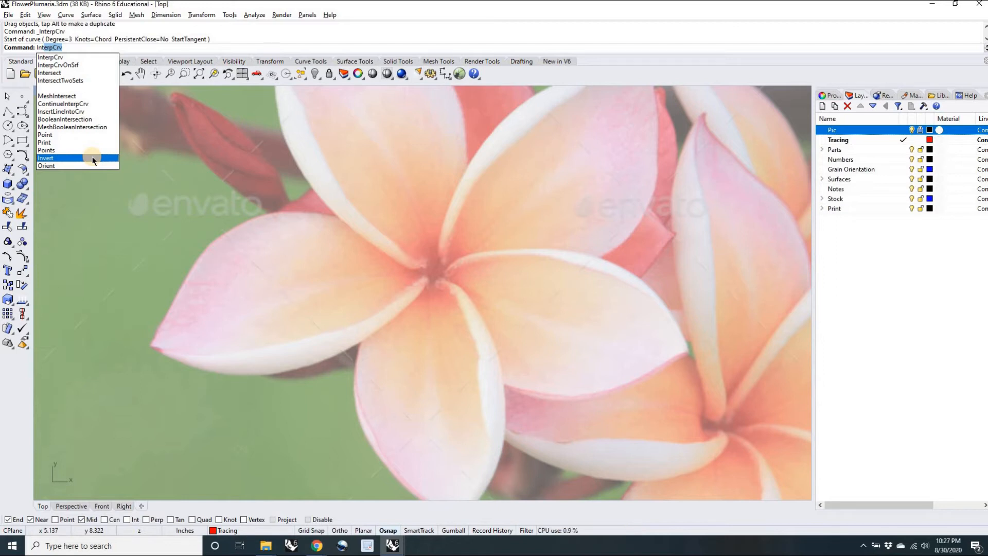
click(54, 55)
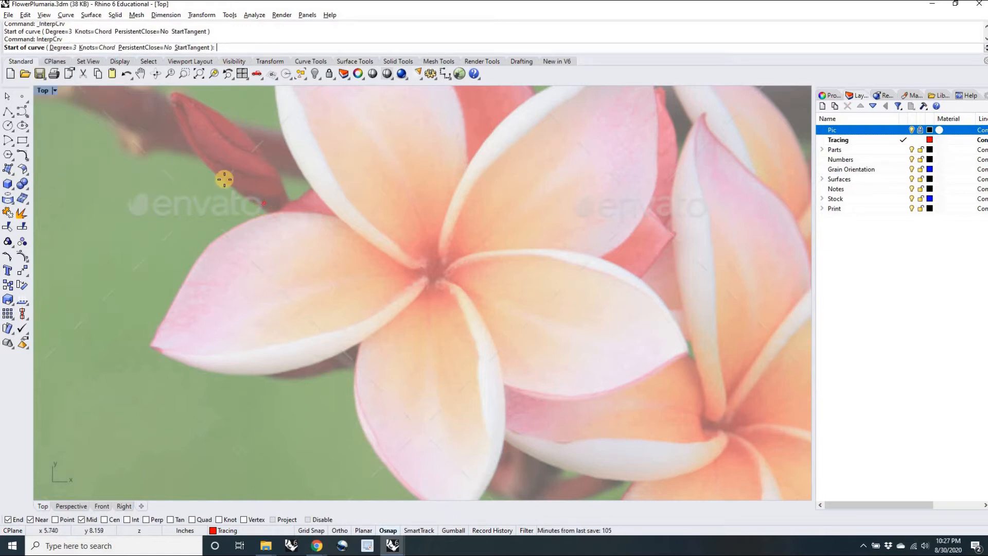
click(26, 114)
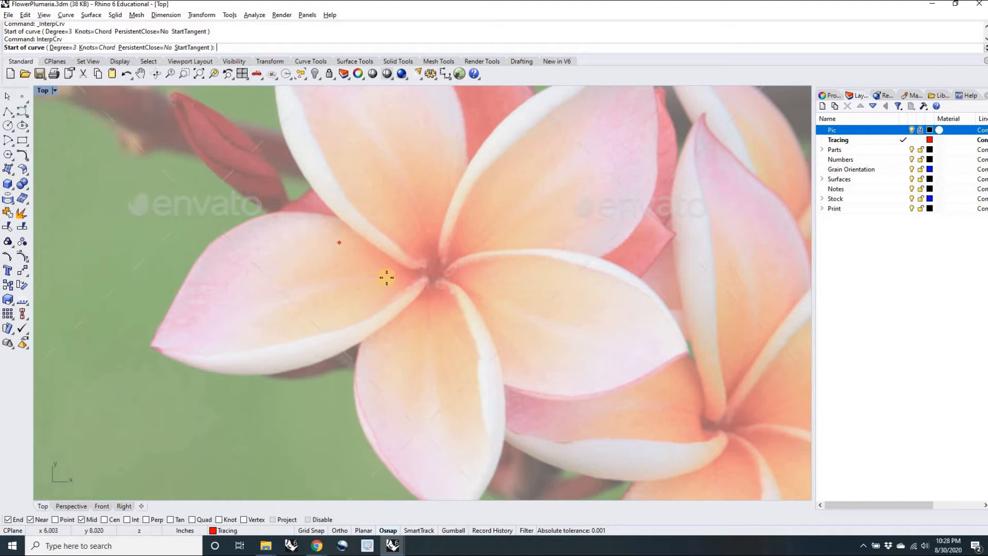
scroll(432, 297, up, 3)
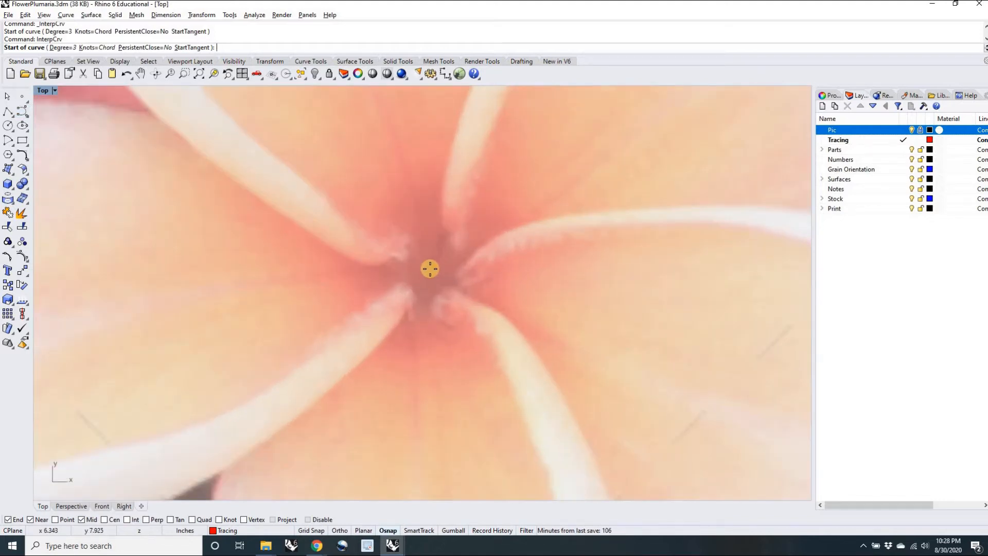
scroll(420, 273, down, 2)
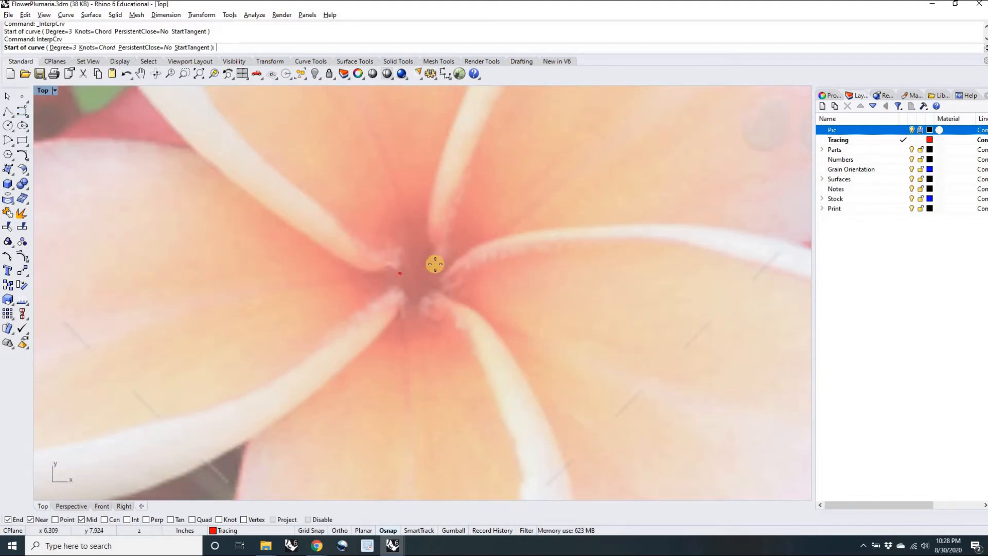
scroll(415, 285, down, 5)
scroll(412, 282, up, 2)
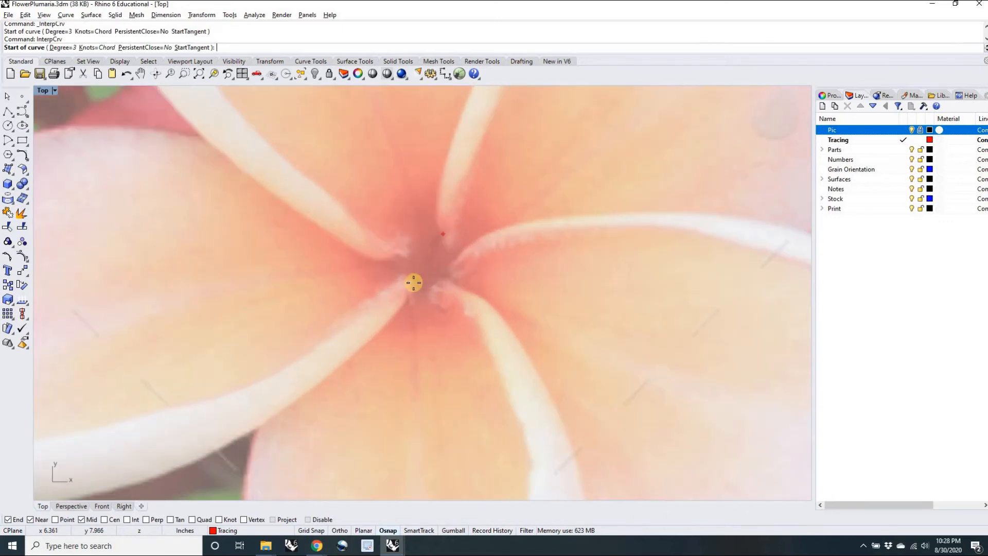
scroll(413, 271, down, 3)
scroll(406, 266, up, 5)
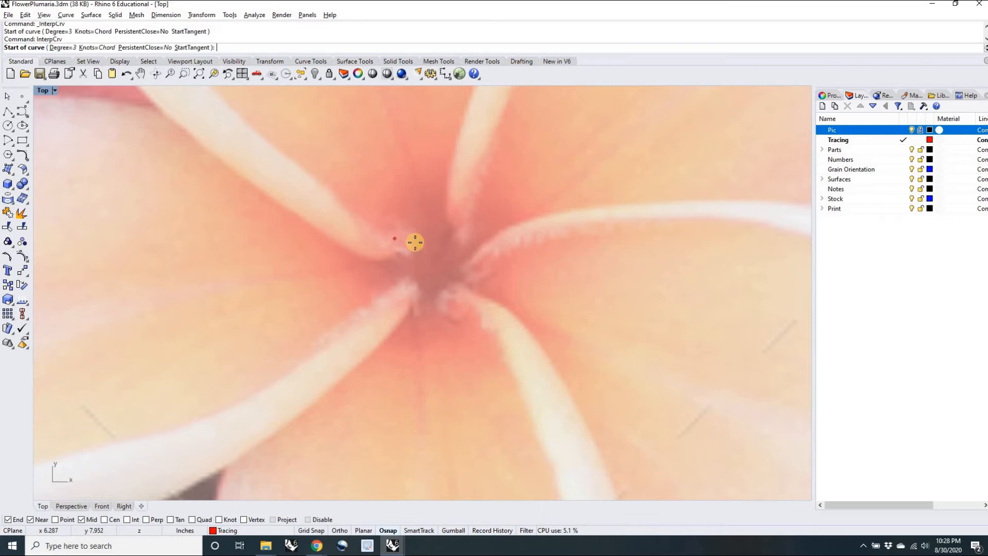
scroll(415, 289, down, 3)
scroll(427, 289, up, 2)
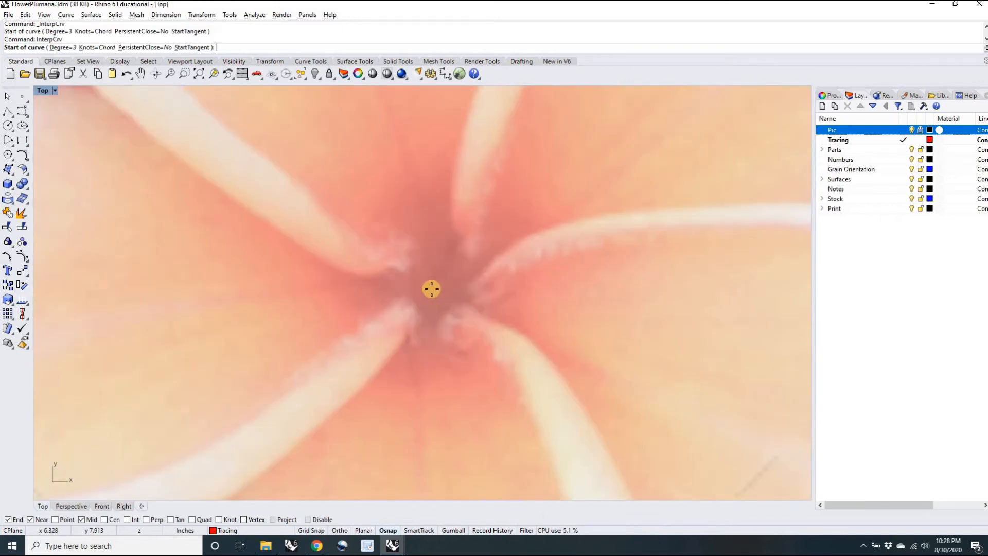
click(431, 289)
scroll(417, 317, down, 2)
click(408, 331)
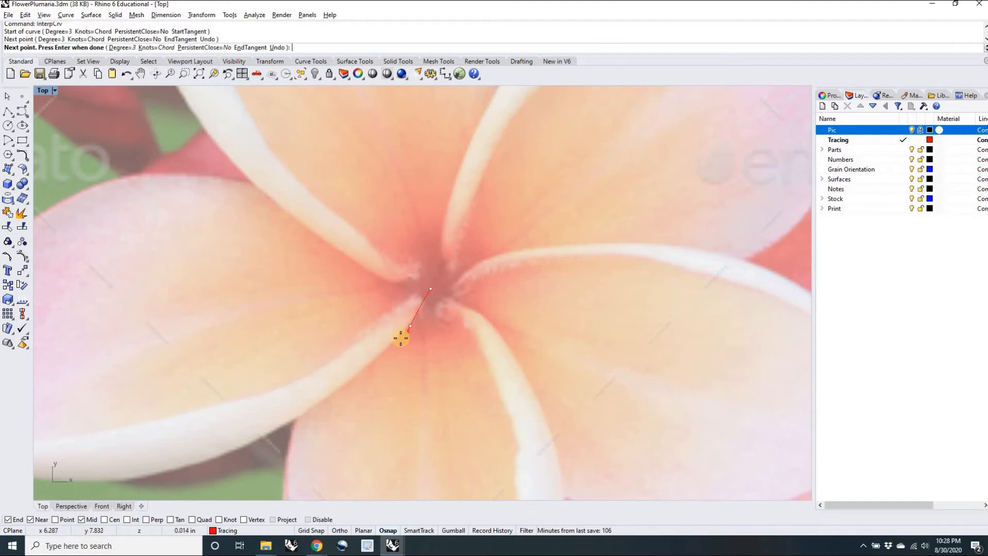
- Try three more curve points along and beyond the left petal's lower edge, and undo them
scroll(400, 337, down, 3)
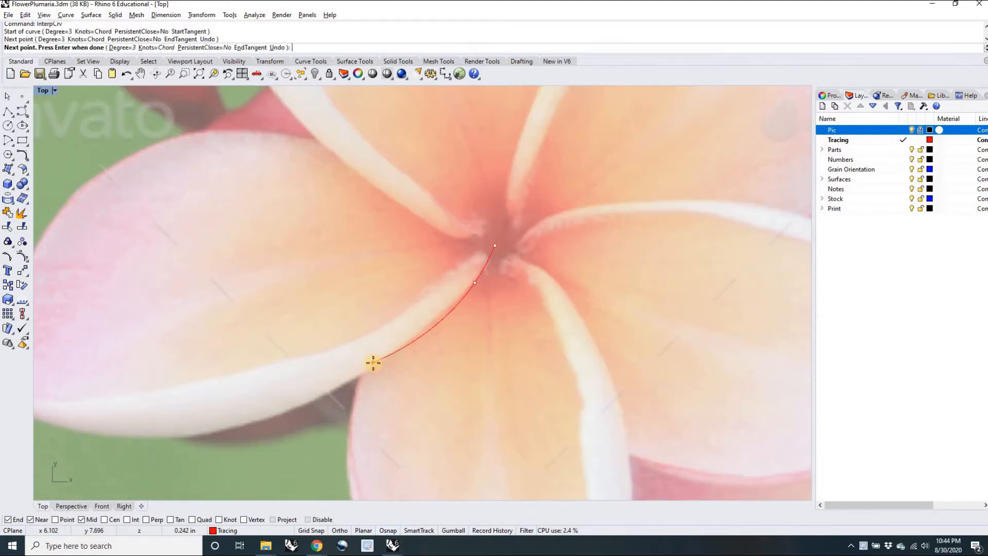
click(371, 365)
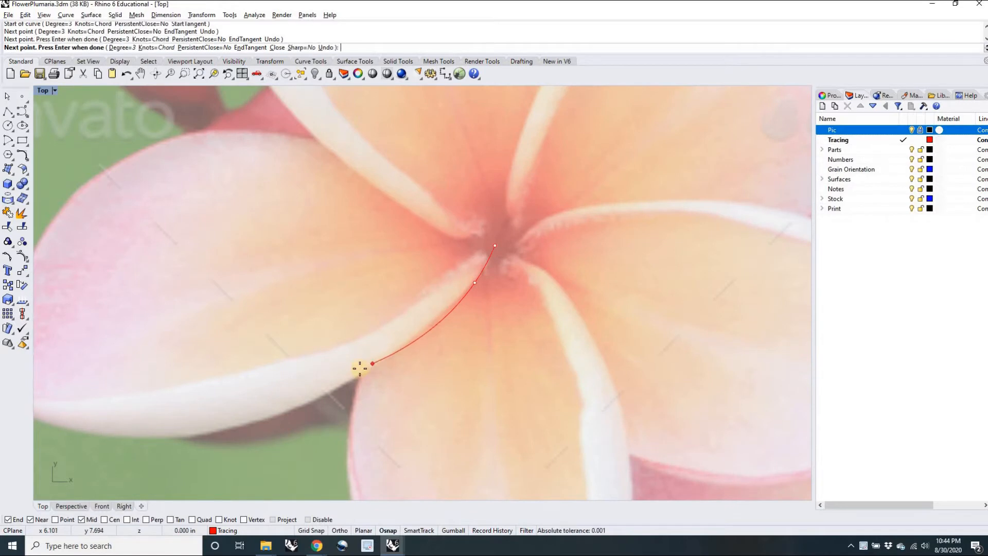
click(291, 410)
right_drag(316, 380, 391, 317)
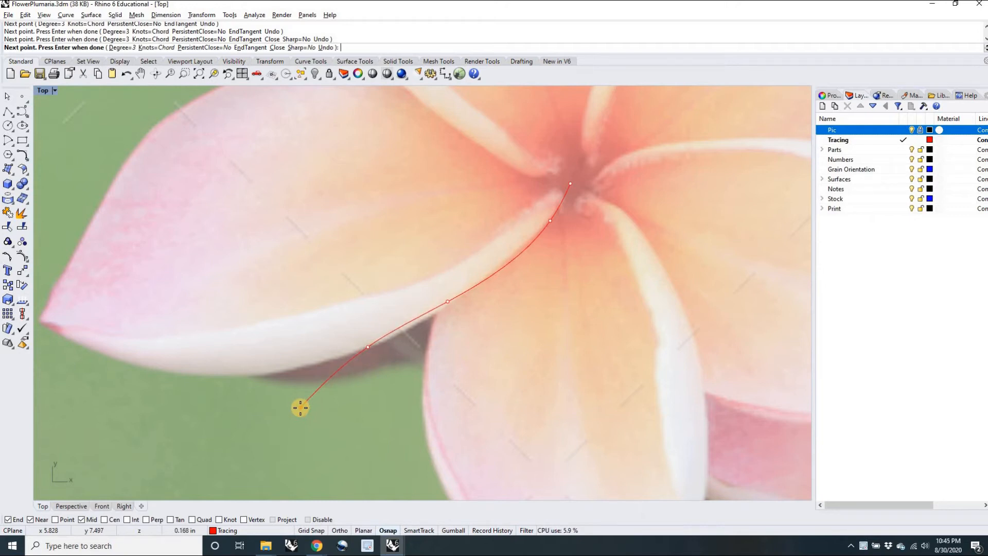
click(220, 414)
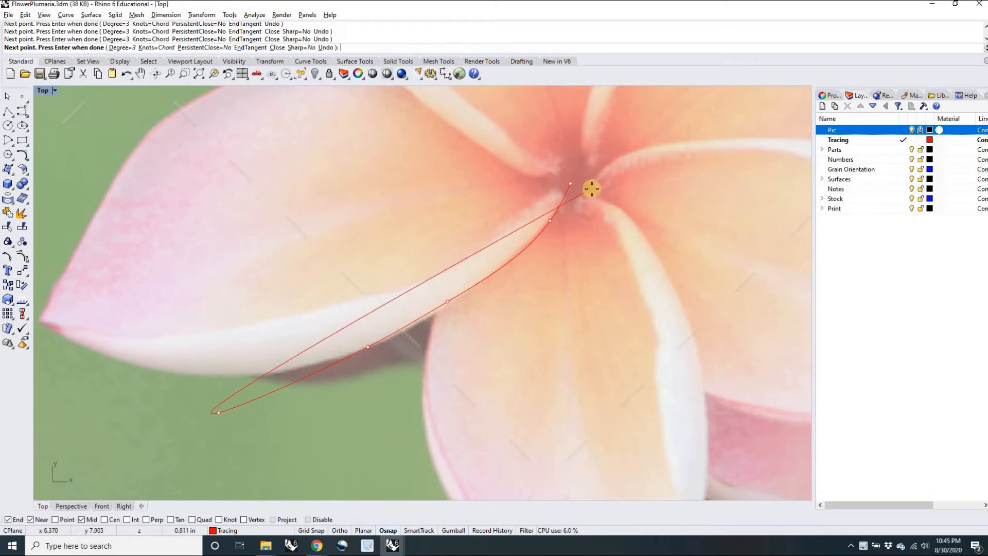
key(ctrl+z)
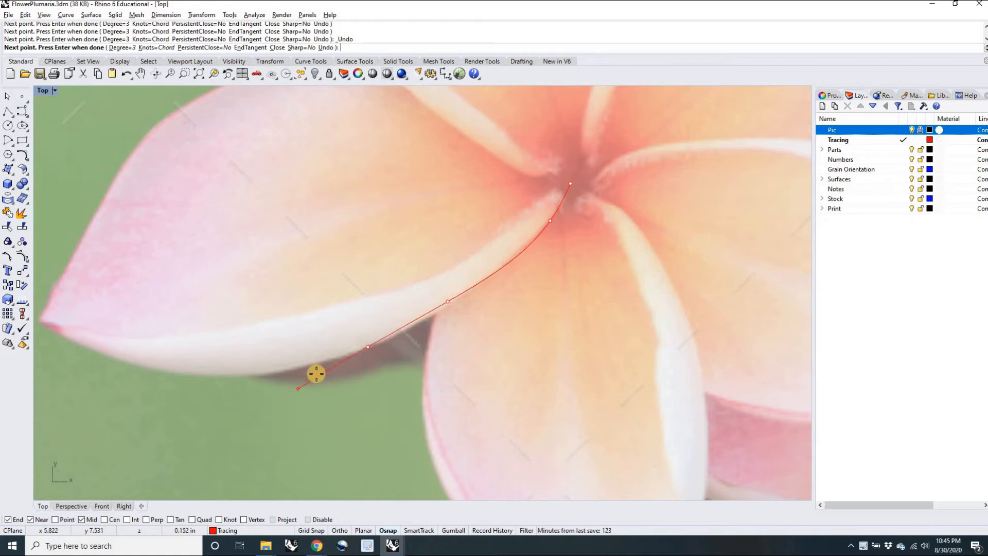
key(ctrl+z)
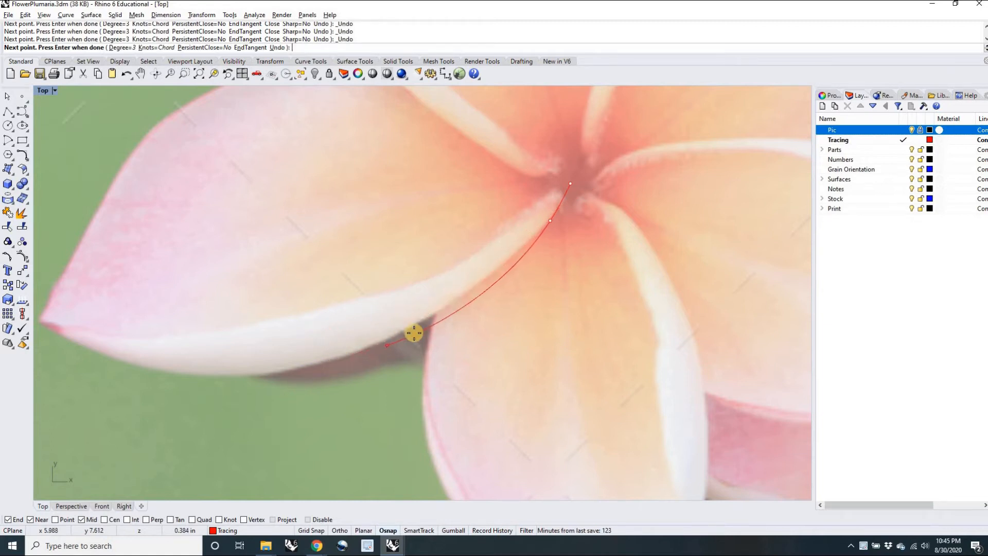
- Continue the interpolated curve along the left petal's lower edge out to the petal tip
click(459, 295)
click(346, 357)
click(193, 374)
right_drag(193, 375, 348, 375)
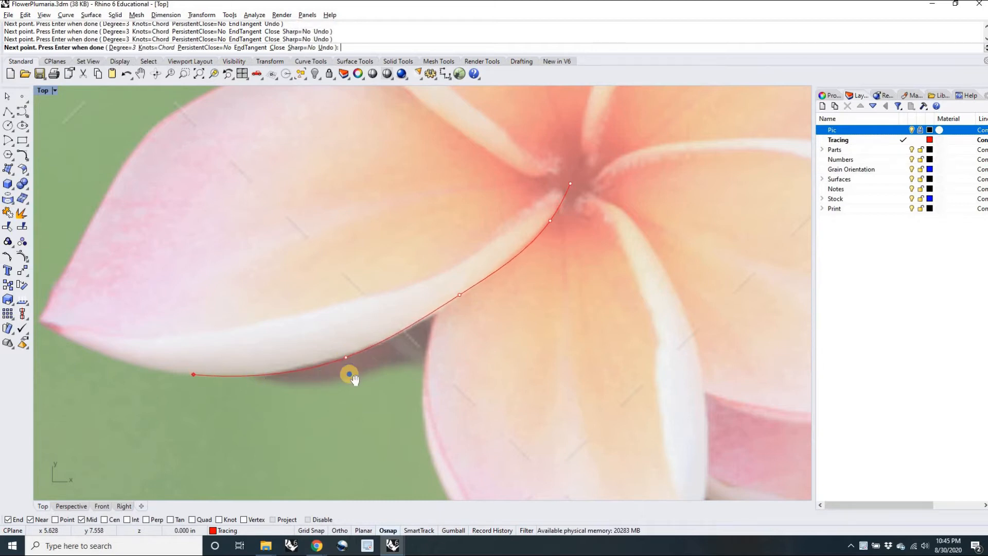
click(253, 353)
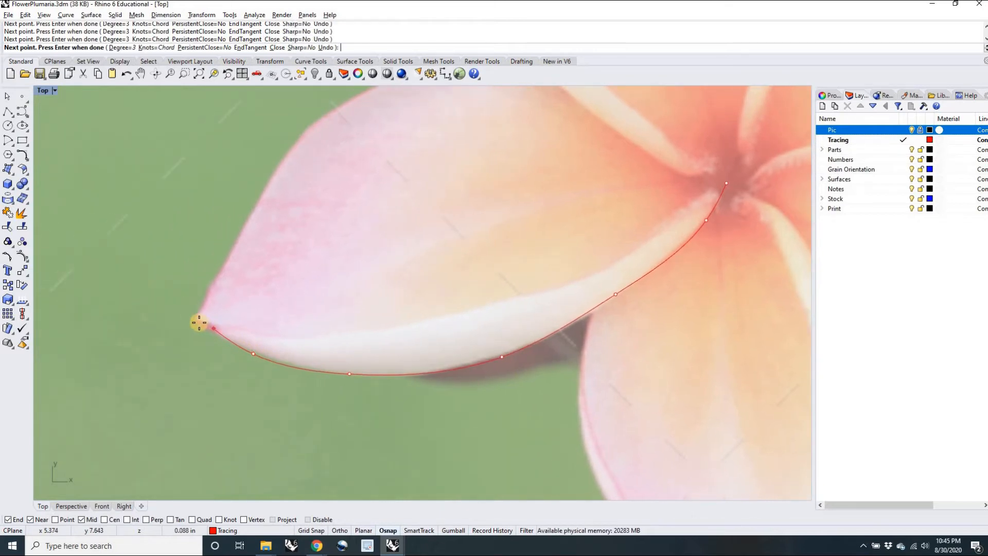
click(197, 322)
- Try to carry the same curve around the left petal's tip with closely spaced points, and undo those points
scroll(200, 308, up, 5)
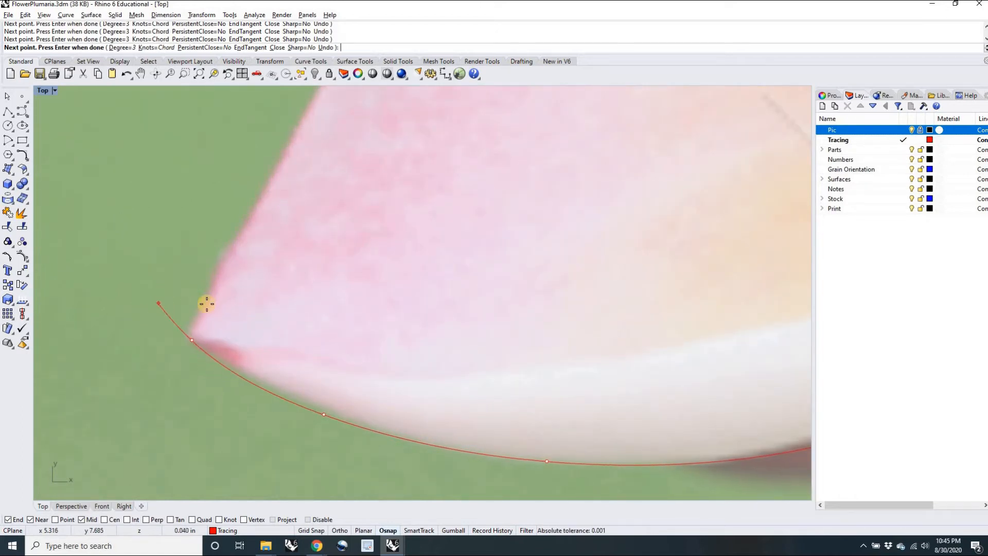
scroll(169, 322, down, 2)
scroll(201, 337, up, 3)
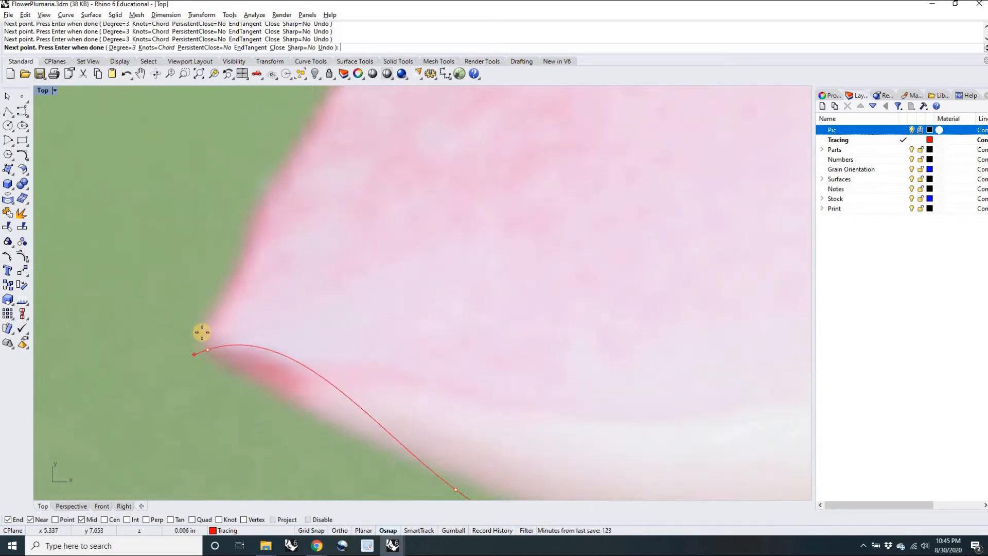
click(200, 323)
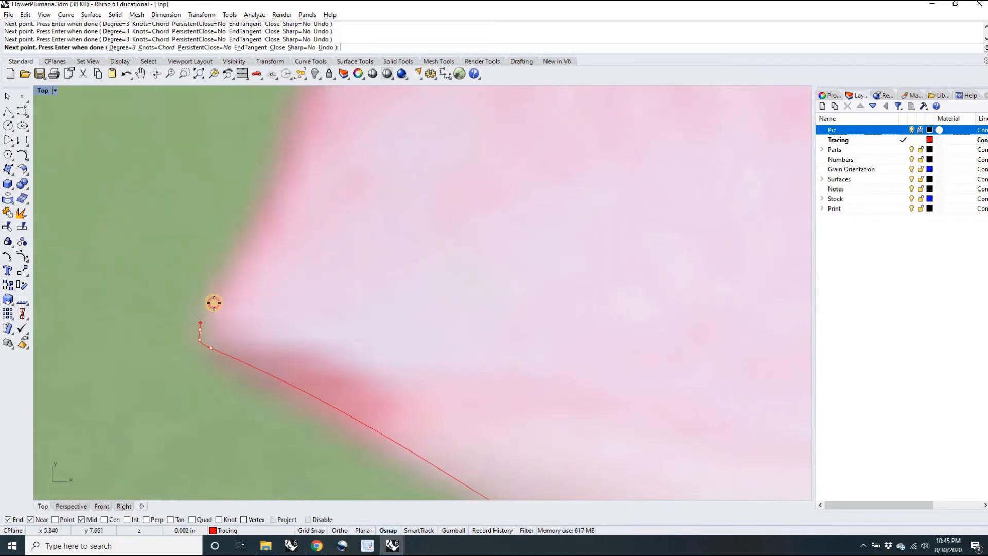
scroll(231, 259, down, 3)
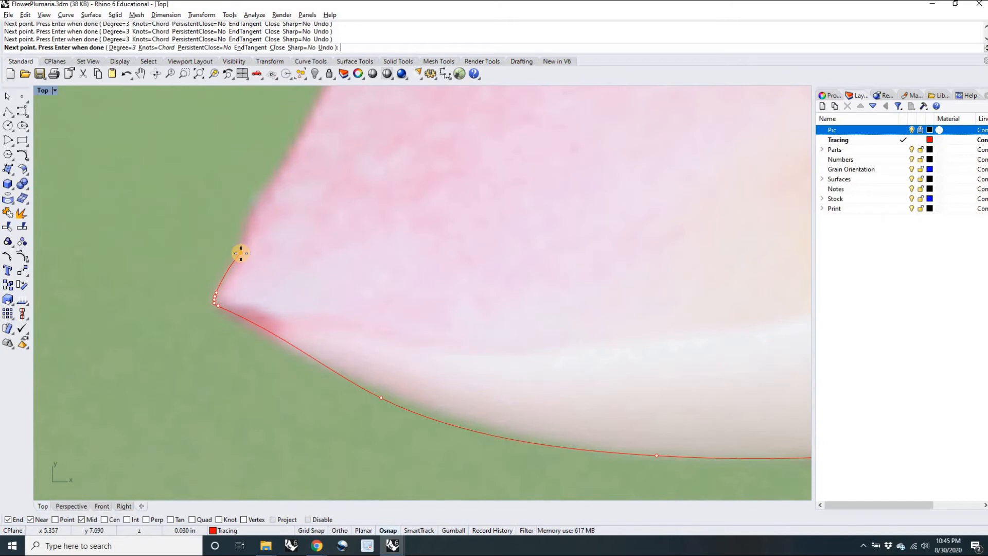
key(ctrl+z)
key(ctrl+z)
key(ctrl+z)
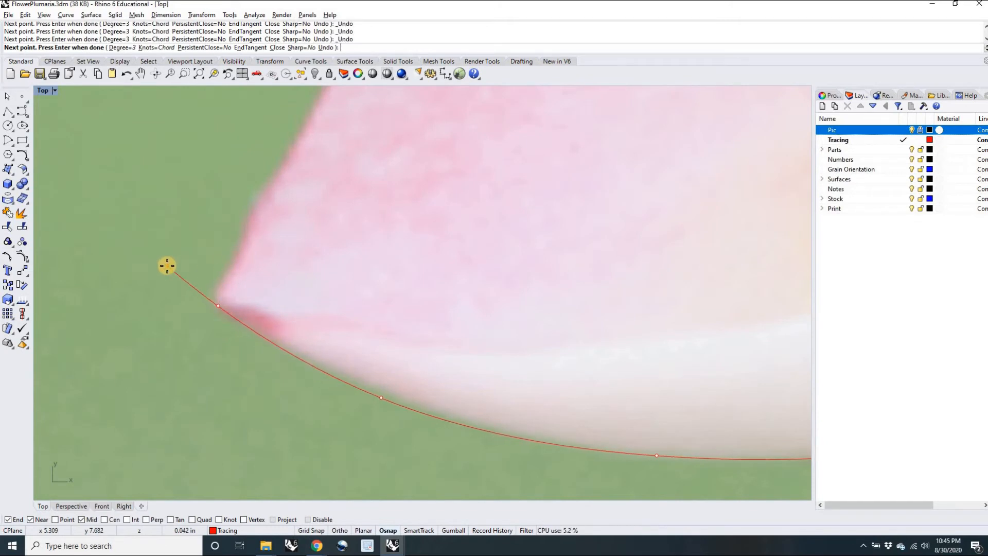
- Finish the interpolated curve along the left petal's lower edge at the petal tip
key(Return)
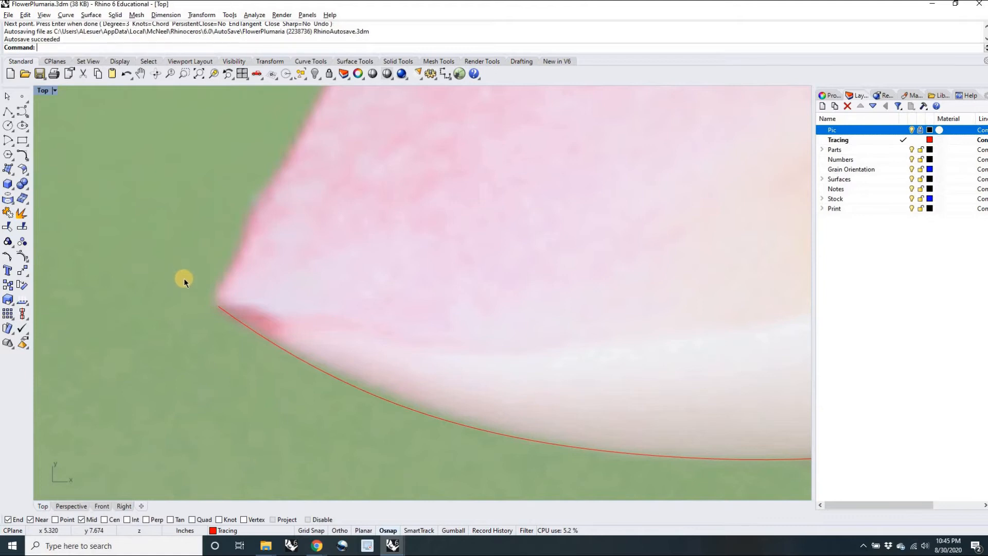
scroll(196, 289, down, 2)
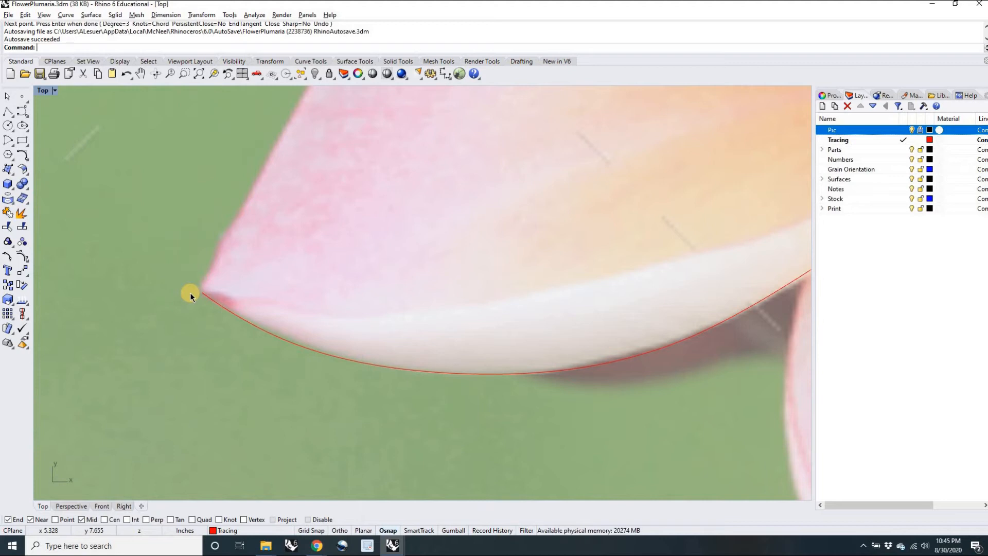
- Start another interpolated curve and check how the End snap catches the finished curve's endpoint at the left petal's tip
key(Return)
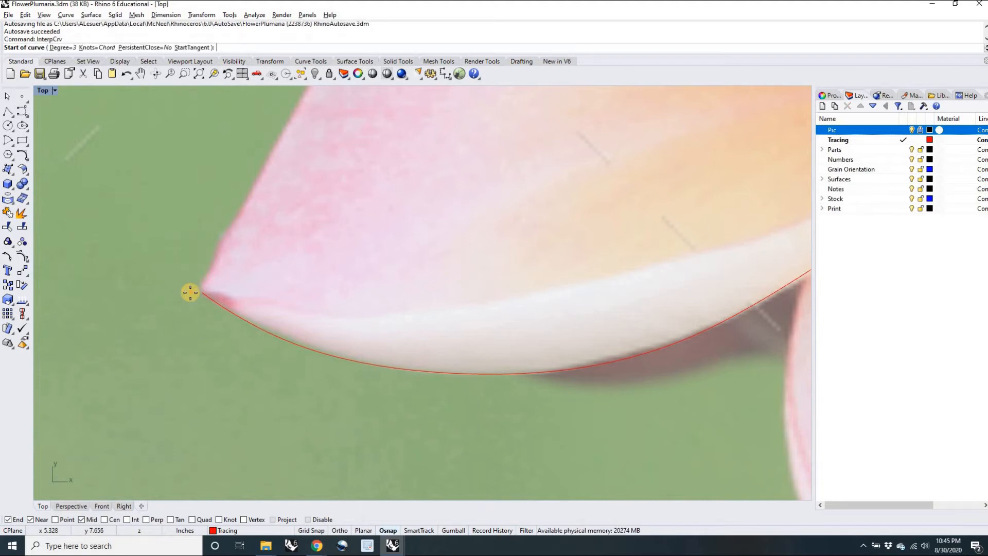
scroll(191, 292, down, 2)
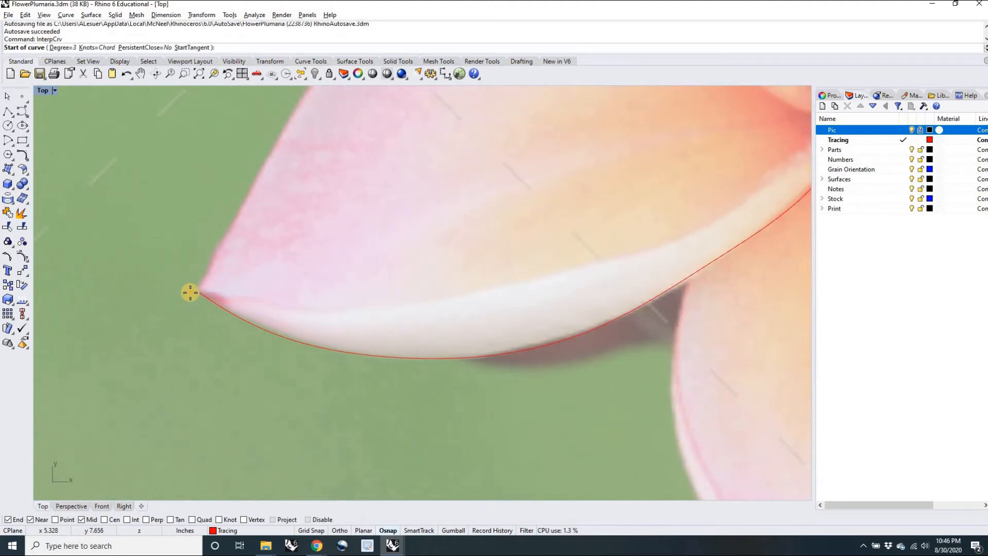
scroll(200, 292, up, 3)
scroll(200, 291, up, 1)
scroll(168, 254, up, 2)
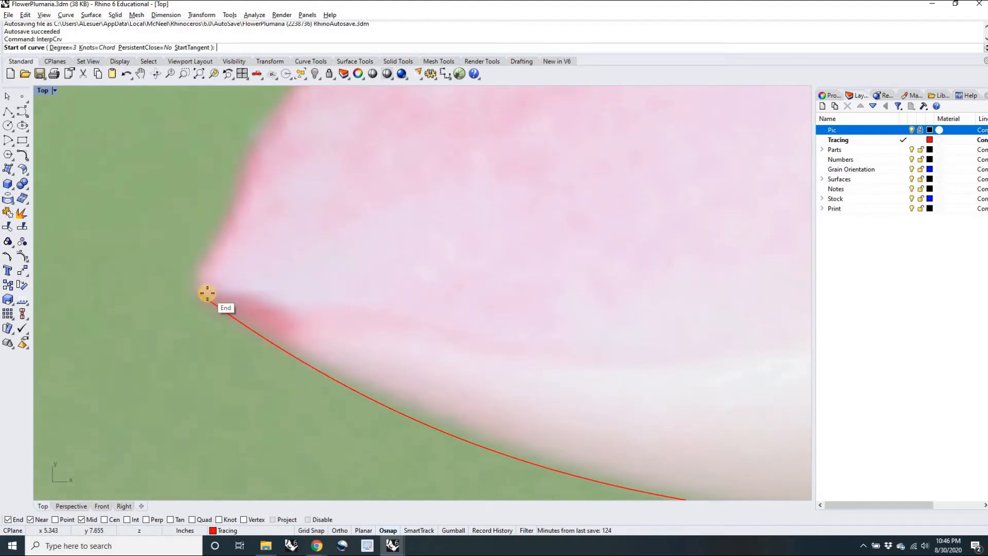
scroll(269, 234, down, 1)
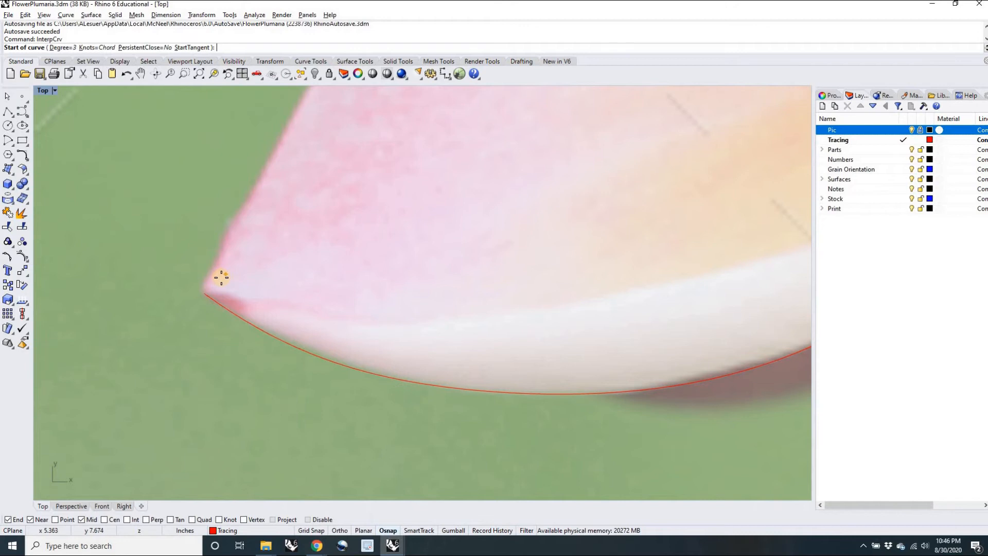
scroll(212, 283, up, 3)
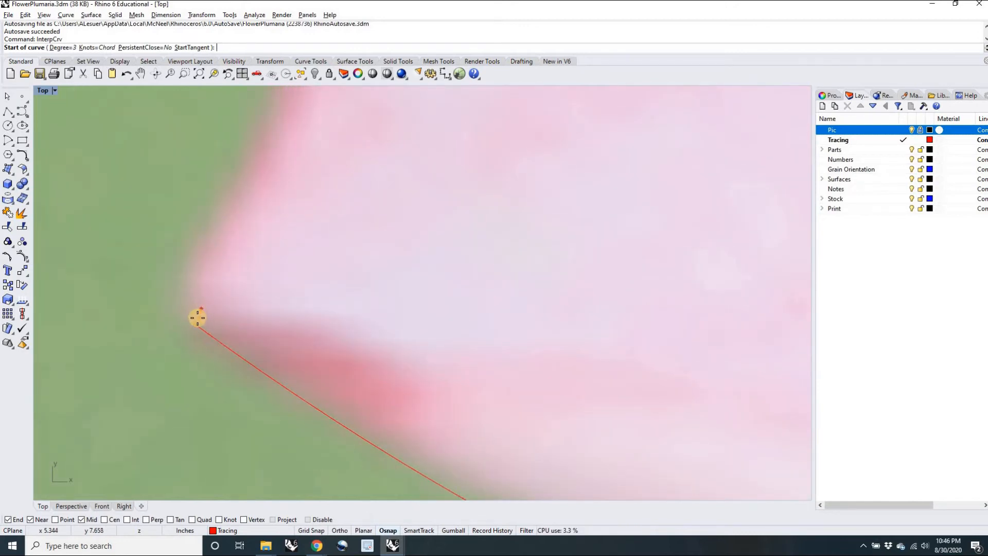
scroll(197, 314, up, 2)
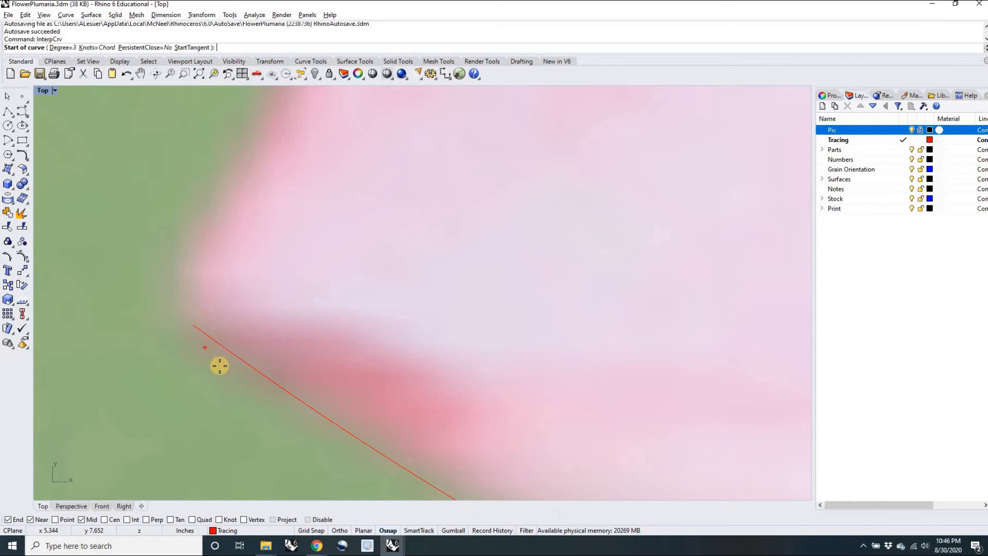
- Switch object snaps off to inspect the curve's endpoint without snapping, switch them back on, and cancel the pending curve
click(387, 532)
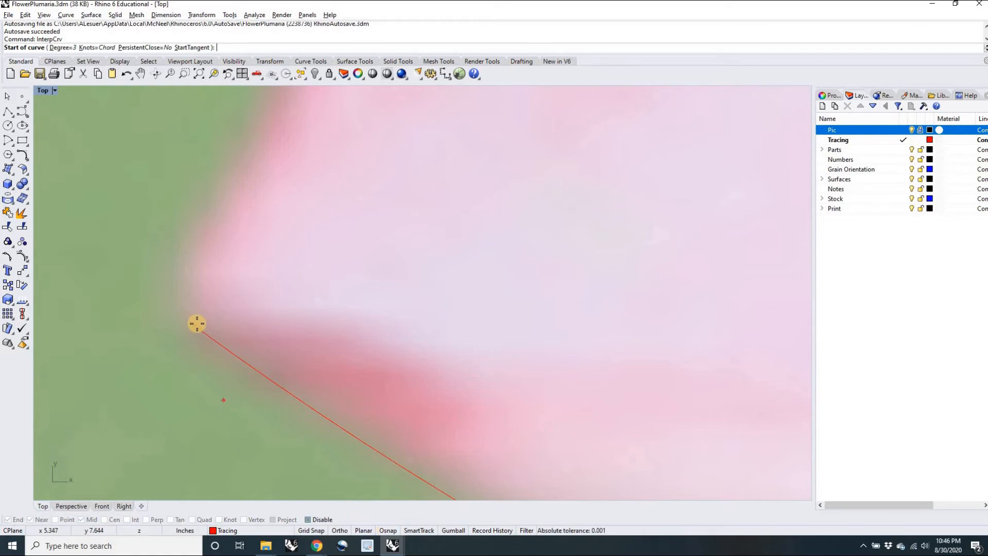
scroll(194, 326, up, 10)
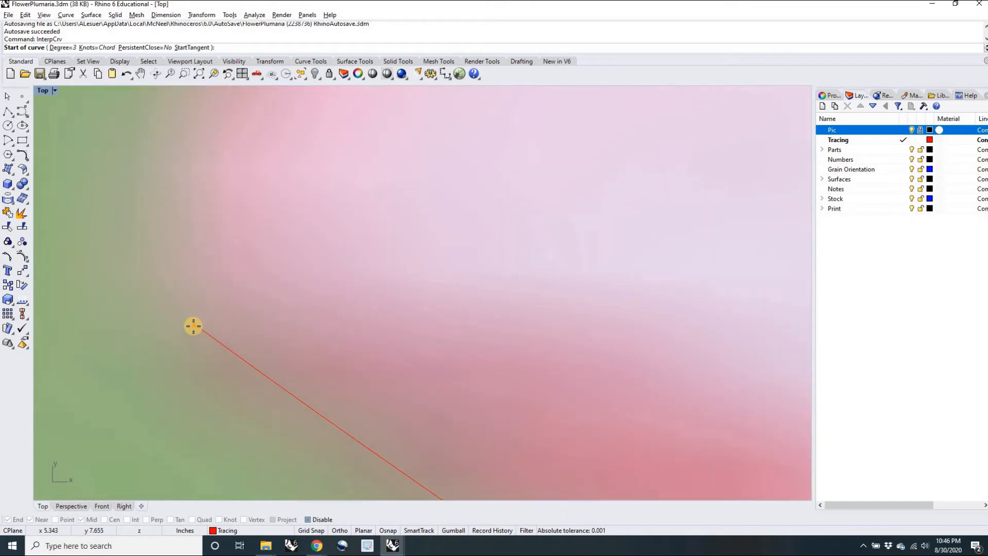
scroll(187, 305, up, 15)
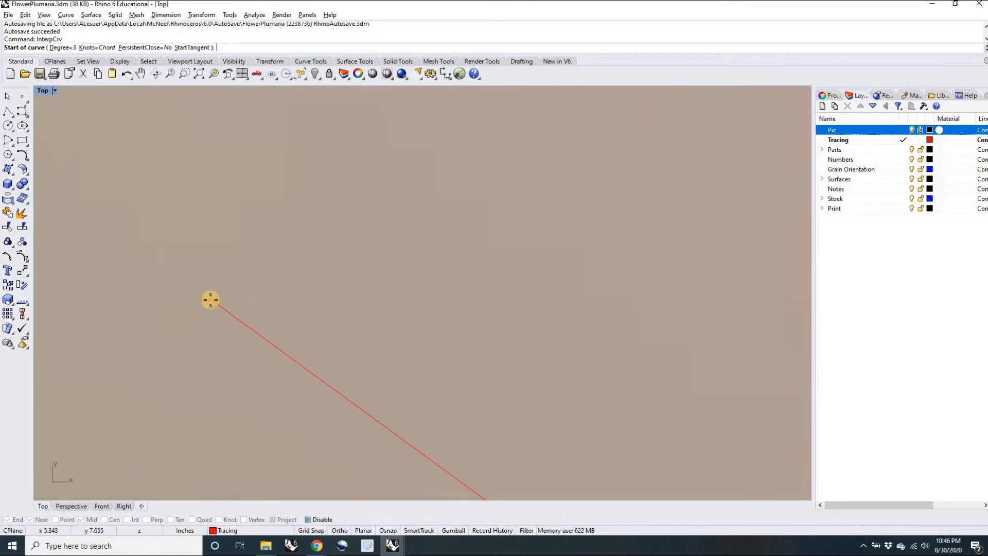
scroll(210, 300, up, 12)
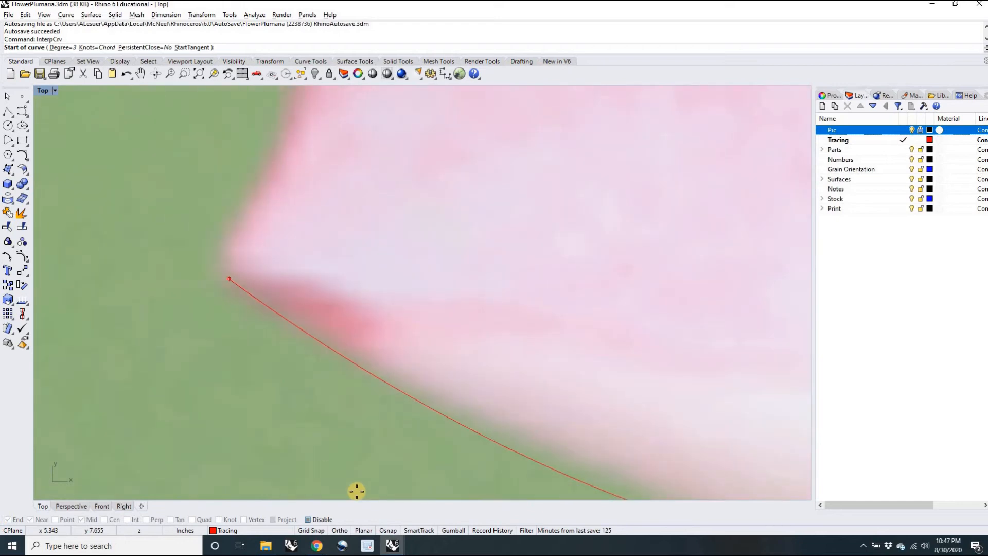
click(388, 532)
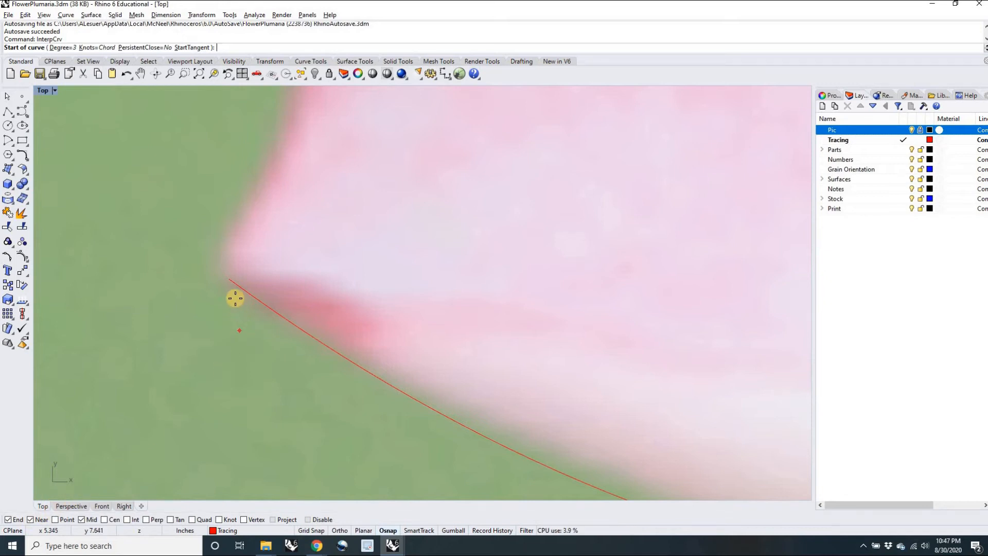
scroll(230, 271, down, 10)
right_drag(230, 272, 191, 315)
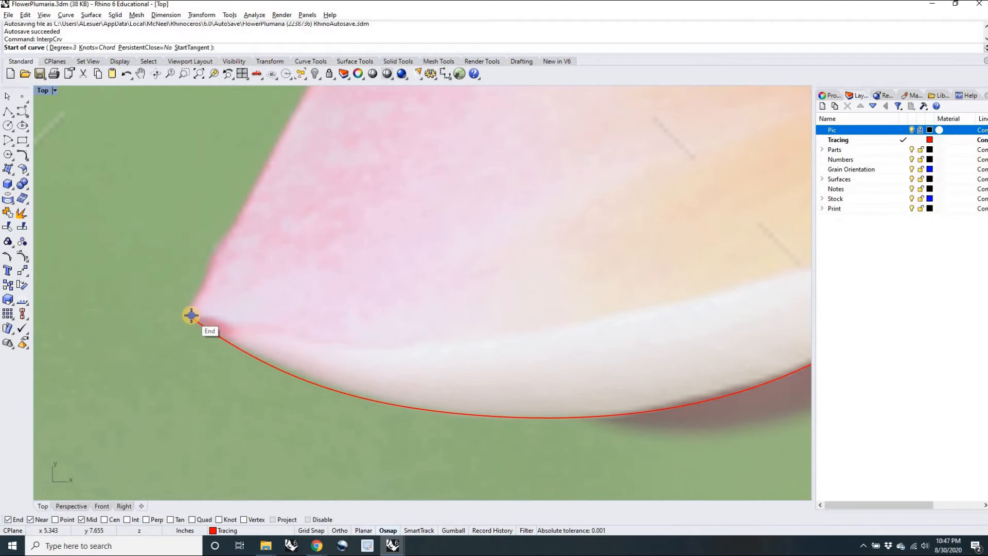
scroll(191, 315, down, 3)
scroll(191, 315, down, 2)
right_click(191, 316)
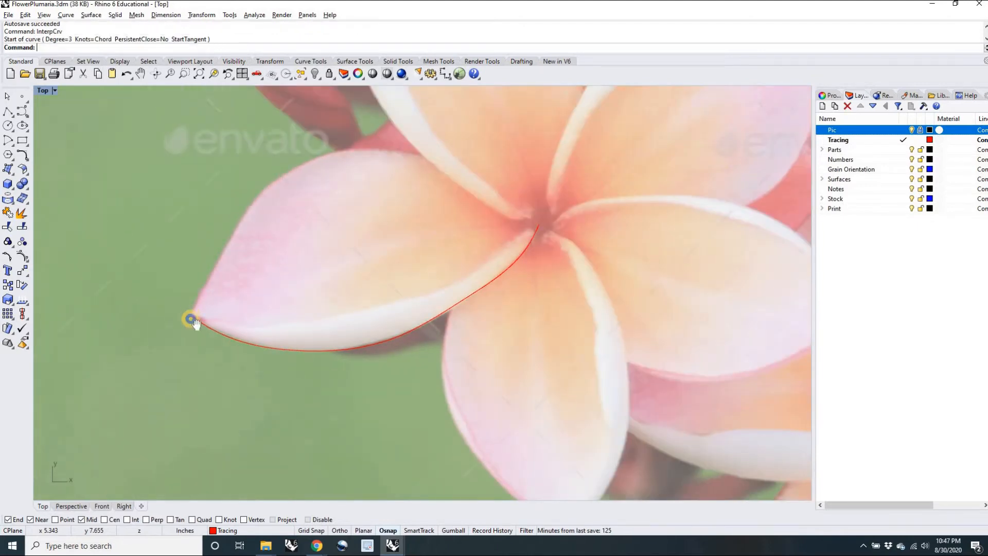
- Review the left petal's traced lower edge and its start at the flower's centre
right_drag(191, 316, 187, 367)
scroll(187, 367, down, 1)
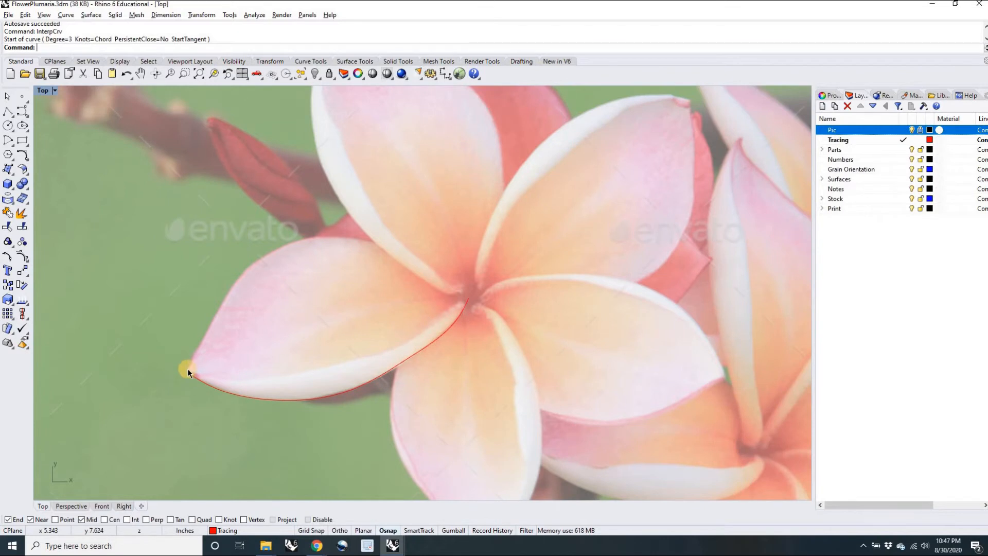
scroll(188, 378, up, 3)
scroll(188, 377, down, 3)
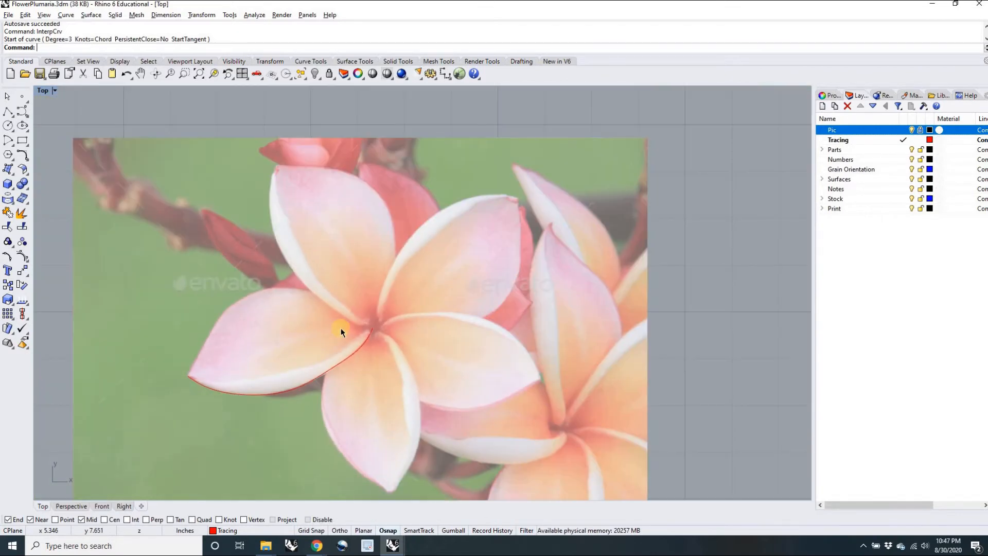
scroll(342, 328, up, 3)
scroll(393, 333, up, 4)
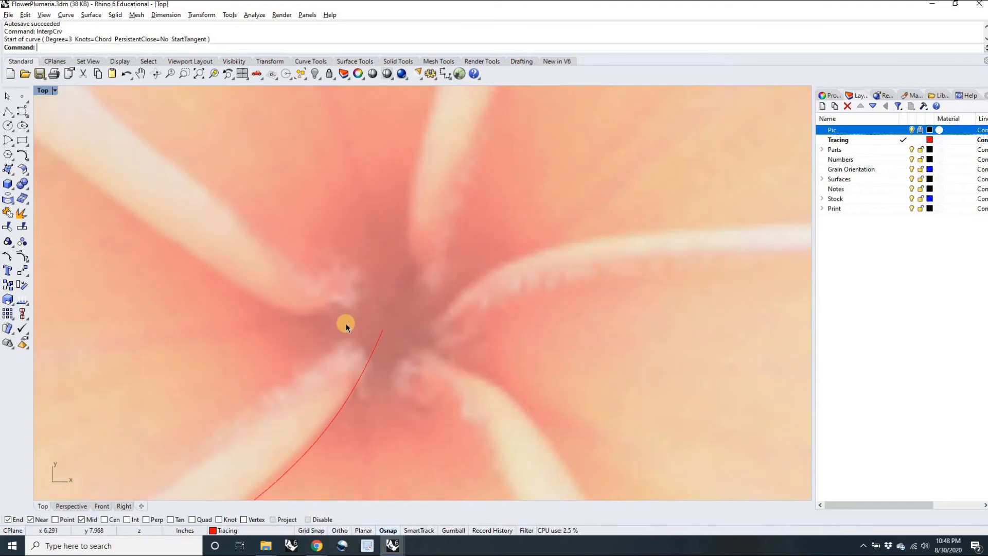
scroll(327, 332, down, 2)
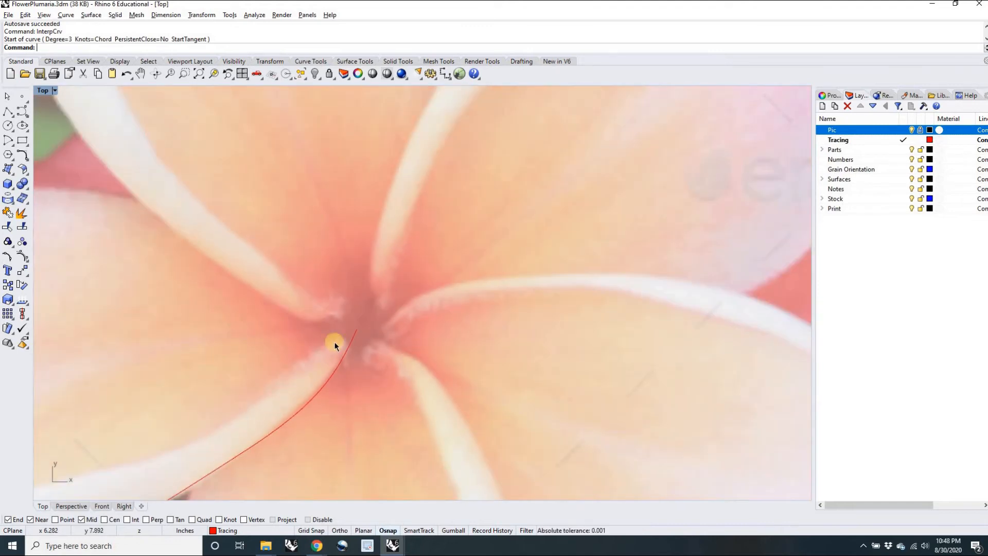
scroll(320, 337, down, 4)
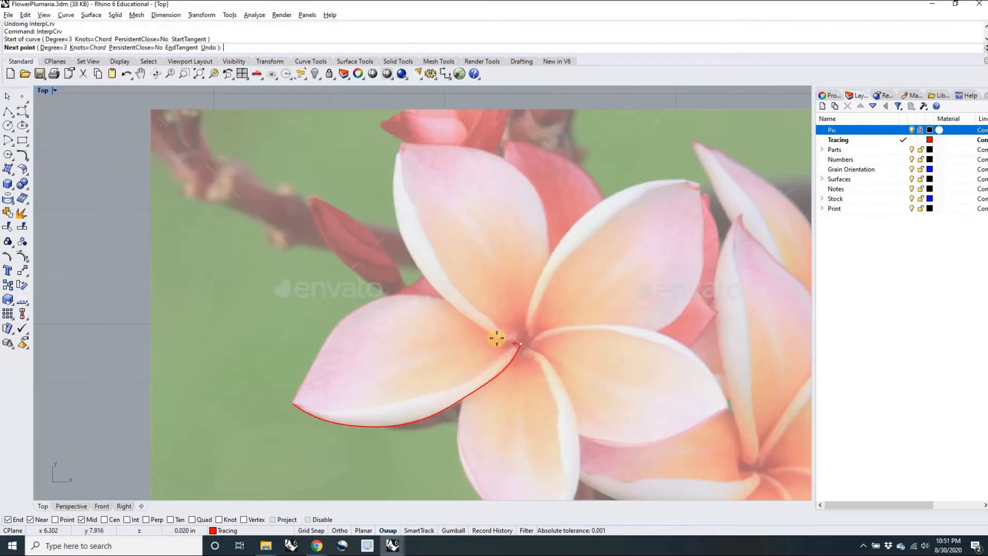
- Trace the upper-left petal's outer left edge with an interpolated curve from the flower's centre to the petal tip
click(524, 340)
click(397, 218)
click(402, 147)
key(Return)
- Trace the upper-right petal's upper edge with an interpolated curve from the flower's centre to the petal tip
key(Return)
click(524, 341)
click(627, 188)
click(700, 184)
key(Return)
- Trace the right petal's upper edge with an interpolated curve from the flower's centre to the petal tip
key(Return)
click(524, 340)
click(728, 409)
key(Return)
- Trace the bottom petal's right edge with an interpolated curve from the flower's centre to the petal tip
key(Return)
right_drag(523, 348, 484, 274)
click(484, 272)
click(506, 474)
- Trace the bottom petal's left edge from its tip up to the left petal's lower curve, ending with the Near snap
click(492, 462)
click(455, 439)
click(420, 363)
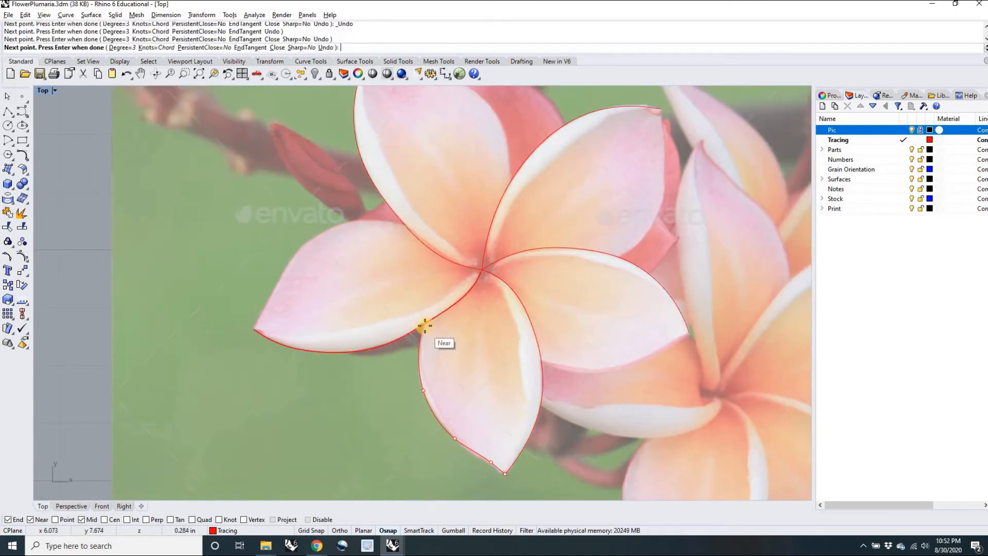
click(425, 325)
key(Return)
- Trace the left petal's upper edge with an interpolated curve from its tip to the upper-left petal's outer curve
key(Return)
right_drag(426, 326, 466, 374)
click(295, 378)
key(Return)
- Trace the upper-left petal's top and right edge from its tip to the upper-right petal's curve
key(Return)
right_drag(443, 276, 404, 321)
click(363, 165)
click(473, 183)
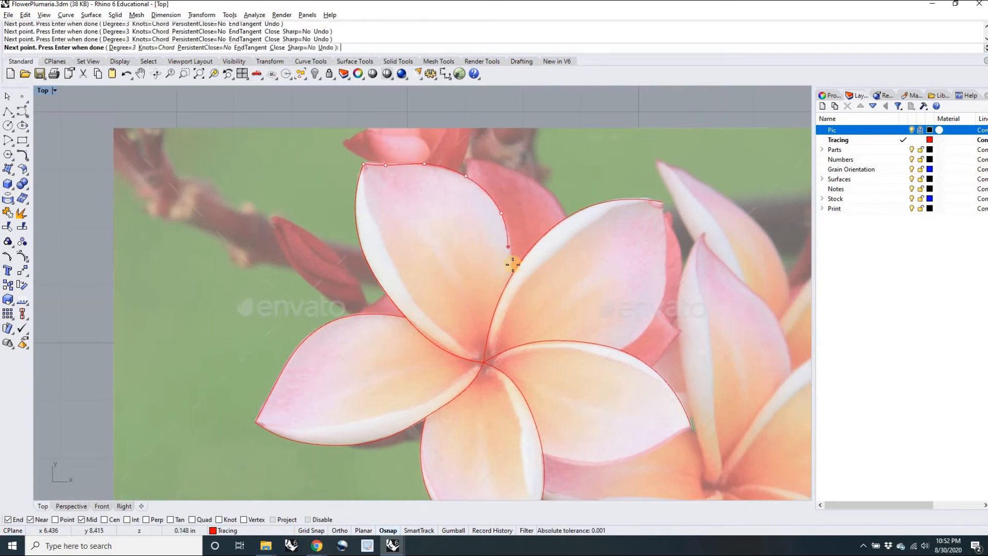
key(Return)
- Trace the upper-right petal's right edge with an interpolated curve from its tip down to the right petal's upper curve
key(Return)
right_drag(663, 202, 541, 185)
click(541, 185)
click(545, 234)
click(498, 332)
key(Return)
- Trace the right petal's lower edge with an interpolated curve from its tip to the bottom petal's right curve
key(Return)
right_drag(567, 408, 549, 305)
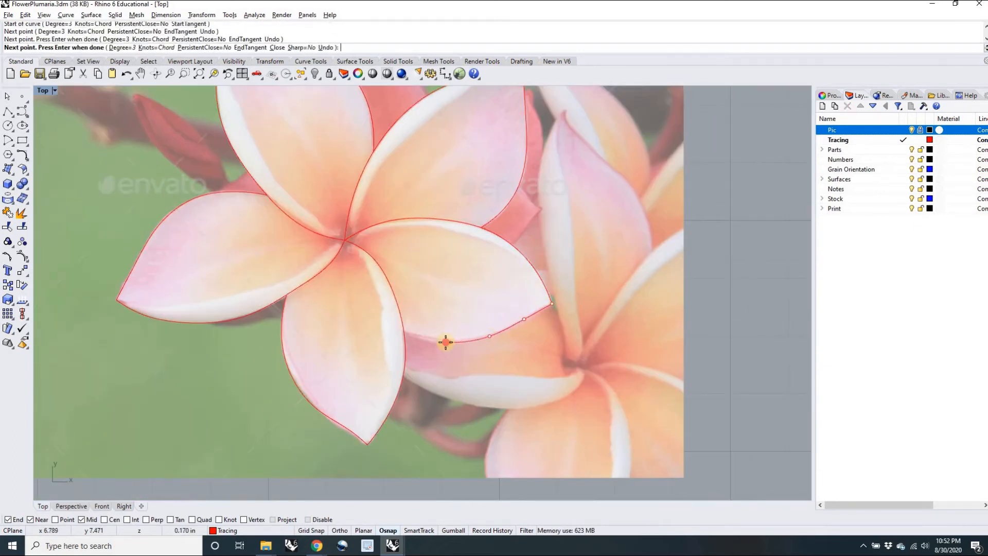
- Trace the inner line of the bottom petal's white curled edge with an interpolated curve from the tip to the flower's centre
scroll(369, 441, up, 2)
scroll(369, 441, up, 1)
click(370, 434)
click(367, 409)
click(372, 396)
click(390, 368)
right_drag(412, 200, 401, 350)
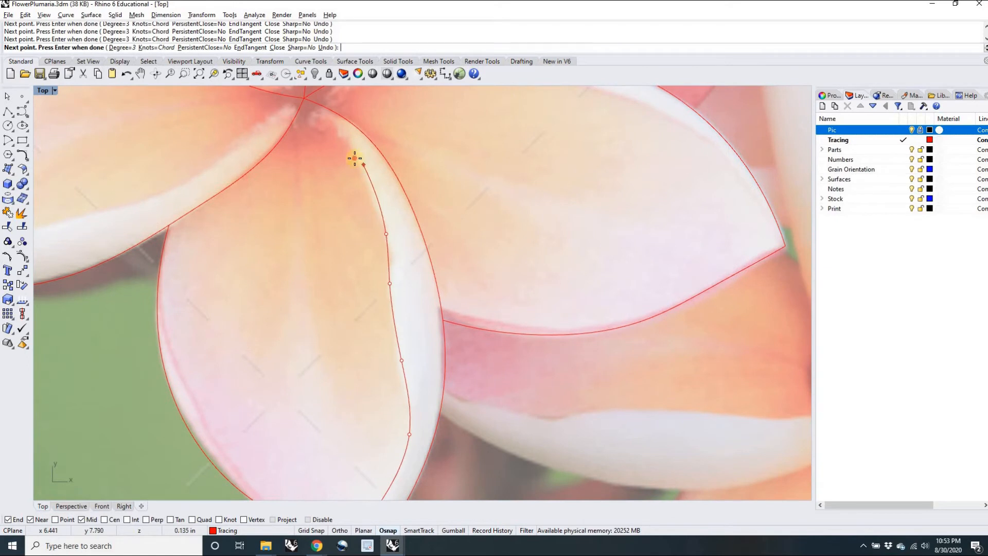
scroll(332, 135, up, 5)
key(Return)
- Trace the inner line of the left petal's white curled edge with an interpolated curve from the tip to the flower's centre
key(Return)
click(183, 300)
click(218, 305)
click(265, 306)
click(360, 288)
click(384, 279)
- Trace the inner line of the upper-left petal's white curled edge with an interpolated curve ending at the flower's centre
right_drag(388, 115, 227, 265)
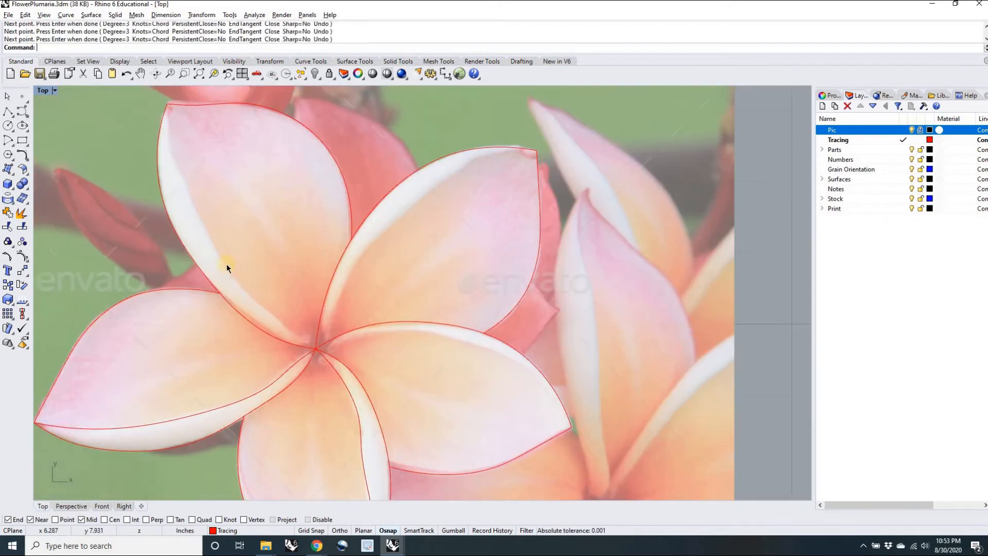
click(303, 376)
key(Return)
- Trace the inner line of the upper-right petal's curled edge from the tip toward the flower's centre, undoing a misplaced point
key(Return)
click(524, 177)
click(472, 185)
key(ctrl+z)
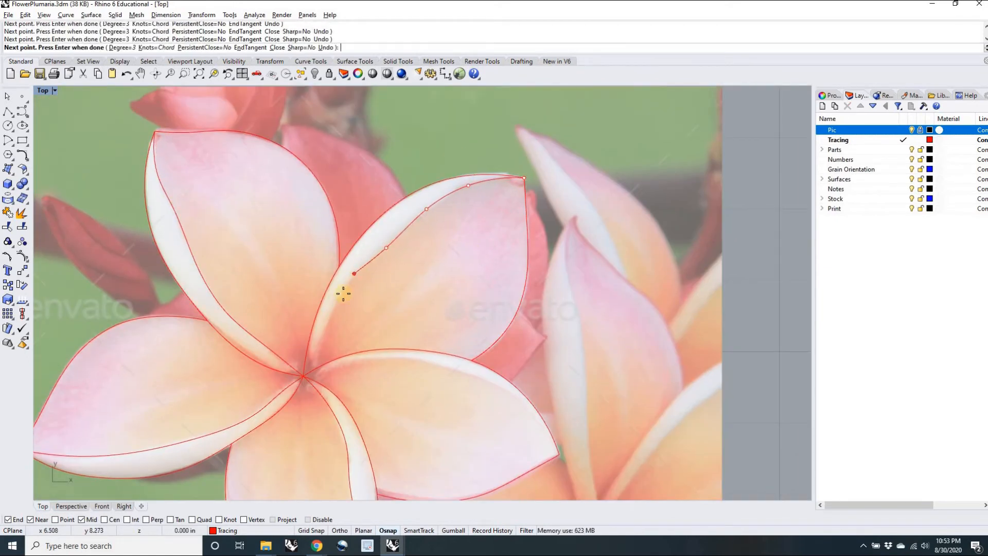
- Trace the inner line of the right petal's white curled edge with an interpolated curve ending at the flower's centre
click(540, 434)
scroll(541, 434, up, 1)
click(248, 362)
key(Return)
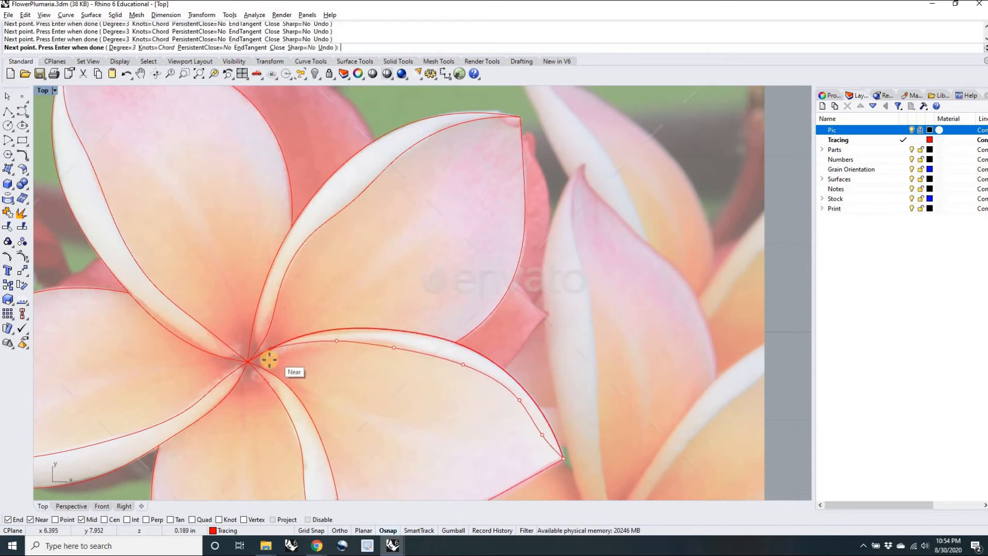
- Hide the Pic layer briefly to check the traced outline alone, show it again, and inspect the curves over the photo
scroll(238, 363, down, 4)
mouse_move(237, 363)
right_down()
mouse_move(354, 304)
mouse_move(387, 314)
right_up()
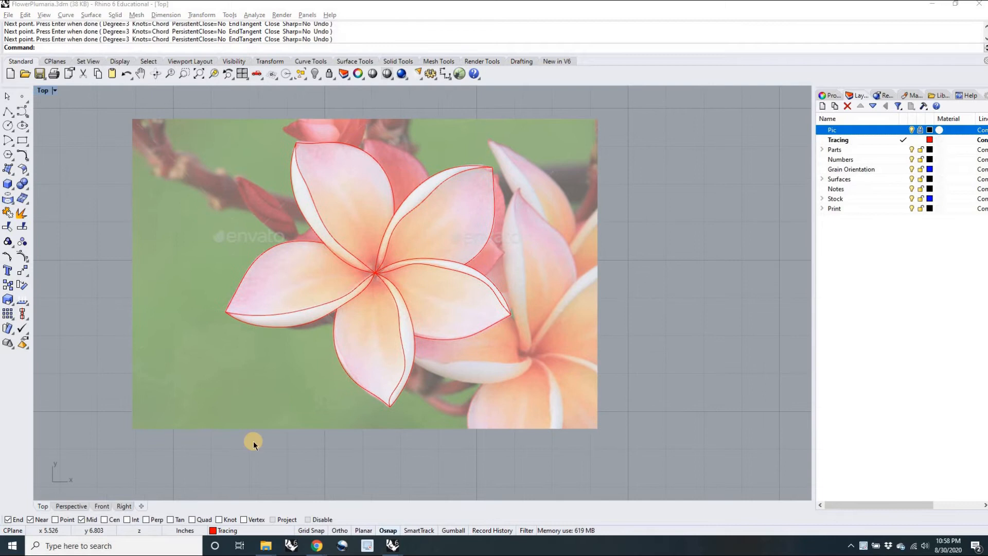
right_drag(451, 375, 476, 394)
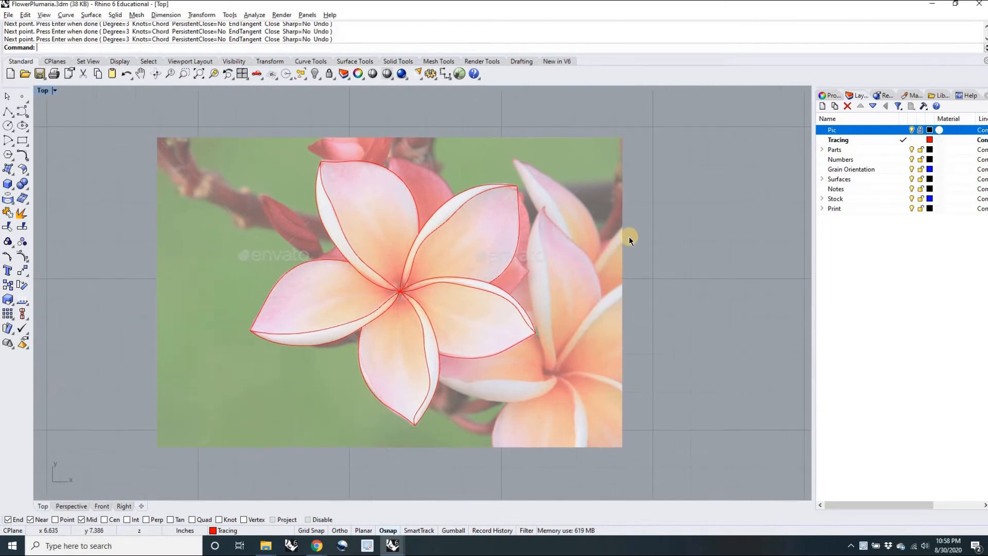
click(912, 130)
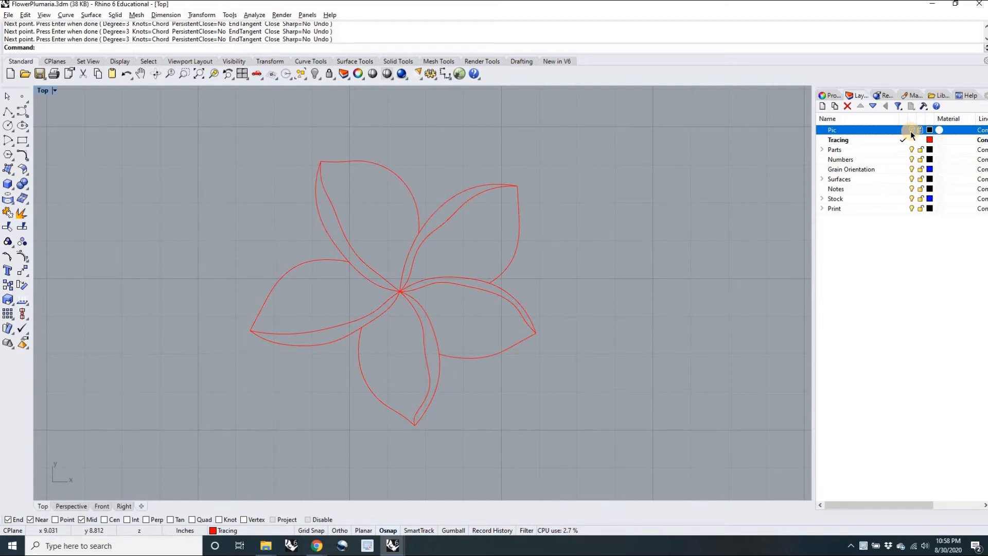
click(911, 131)
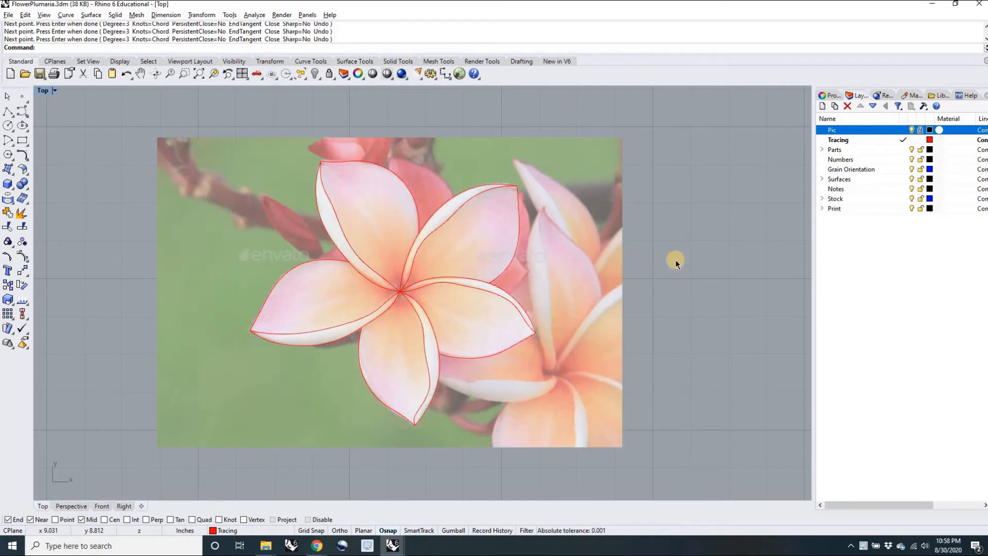
scroll(403, 292, up, 8)
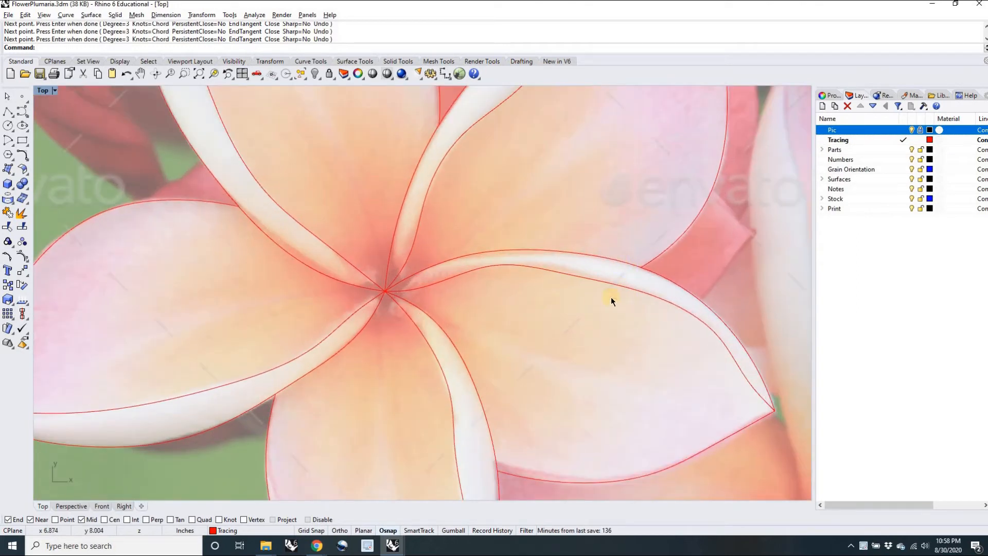
scroll(611, 299, down, 6)
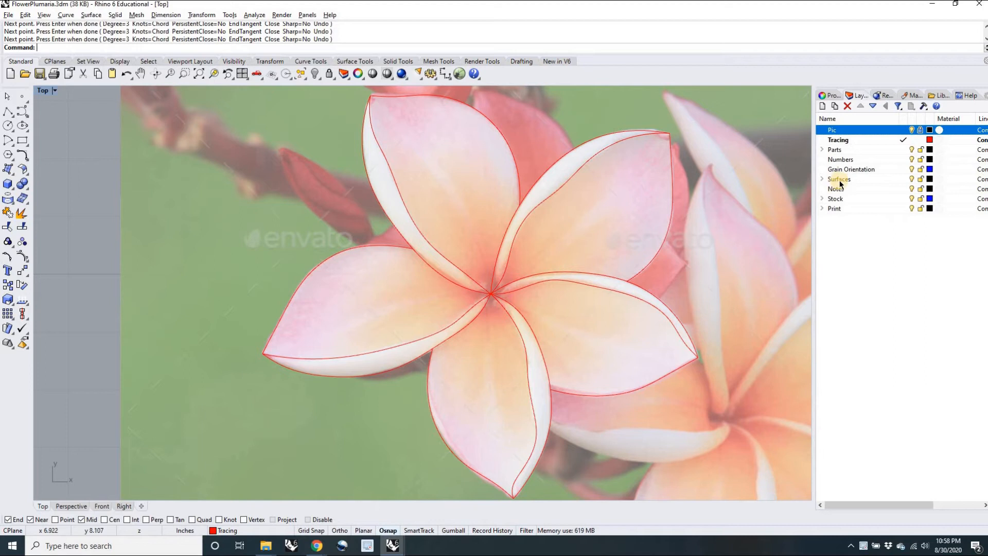
- Try cyan as the Tracing layer's colour and check the curves against the photo
click(930, 140)
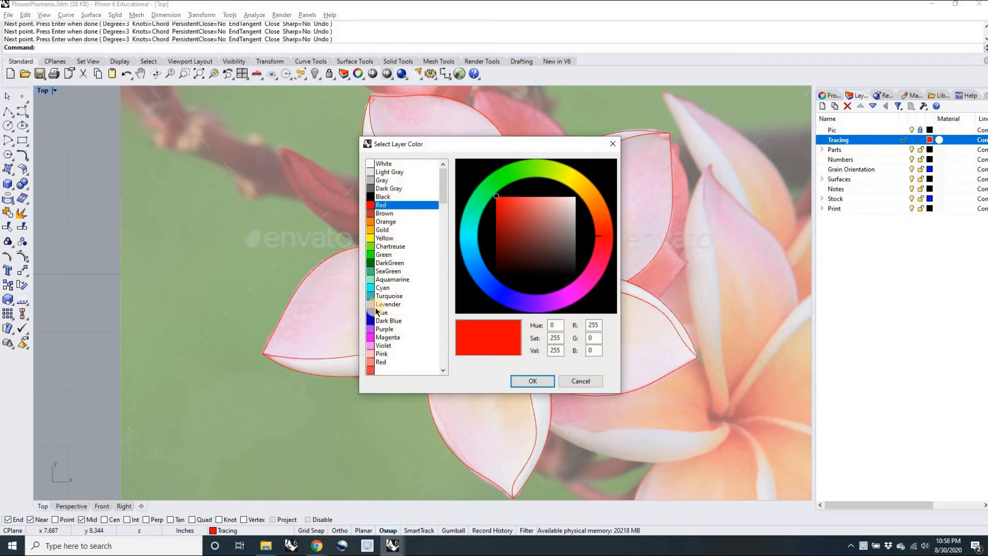
click(373, 290)
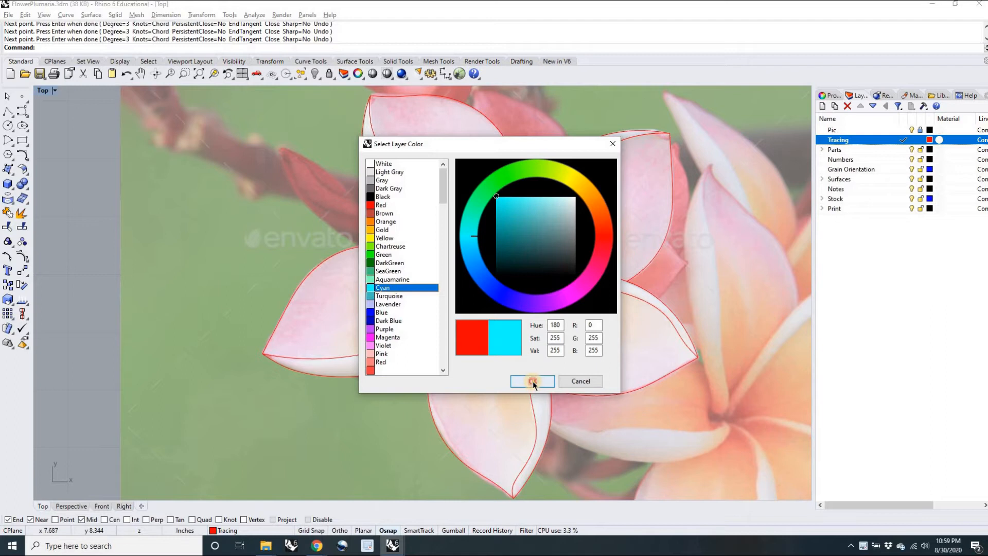
click(534, 382)
right_drag(483, 364, 458, 381)
- Set the Tracing layer's colour to blue
click(929, 141)
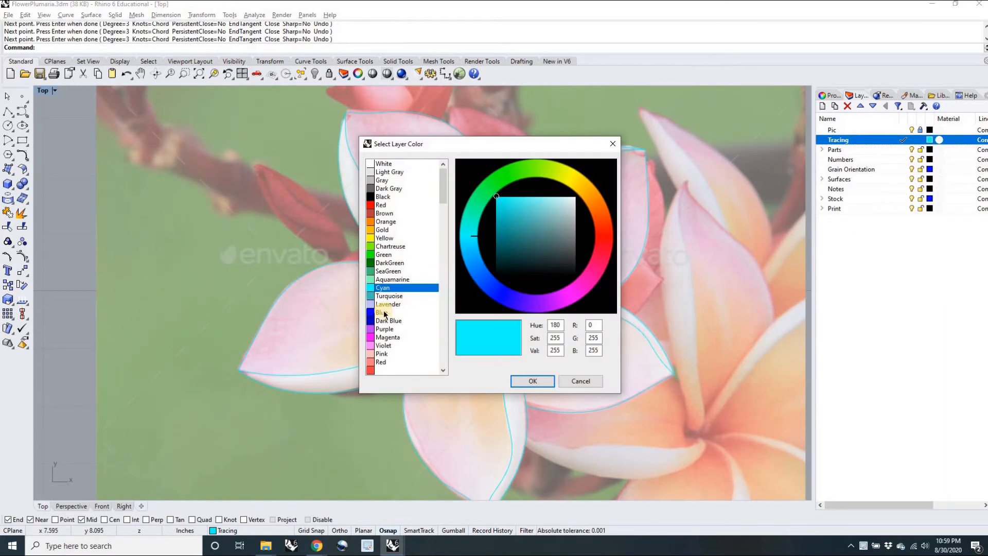
click(384, 313)
click(531, 380)
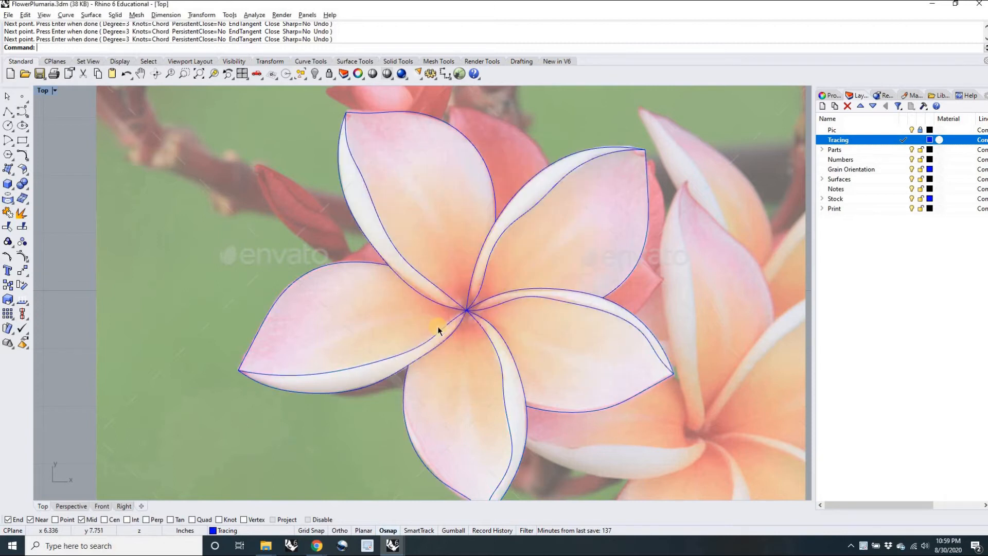
- Examine the upper-left petal's tip up close to check that its outline and curled-edge curves meet in one point
scroll(438, 330, down, 3)
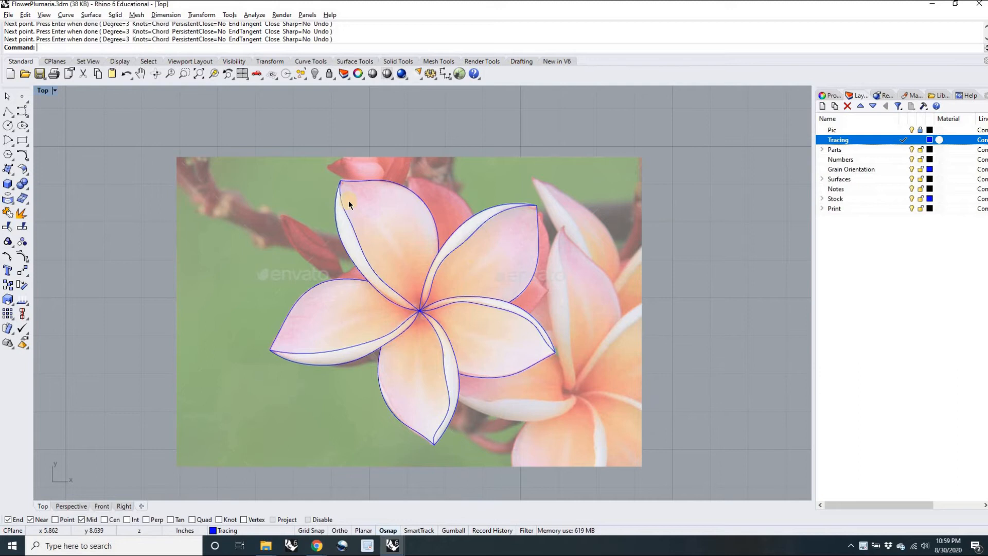
scroll(348, 200, up, 3)
scroll(342, 207, up, 2)
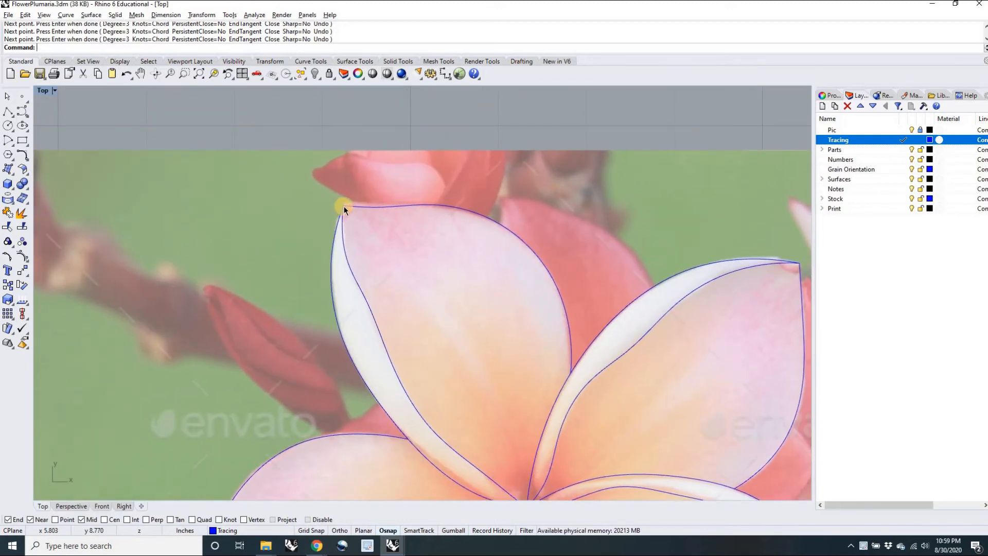
scroll(344, 206, up, 5)
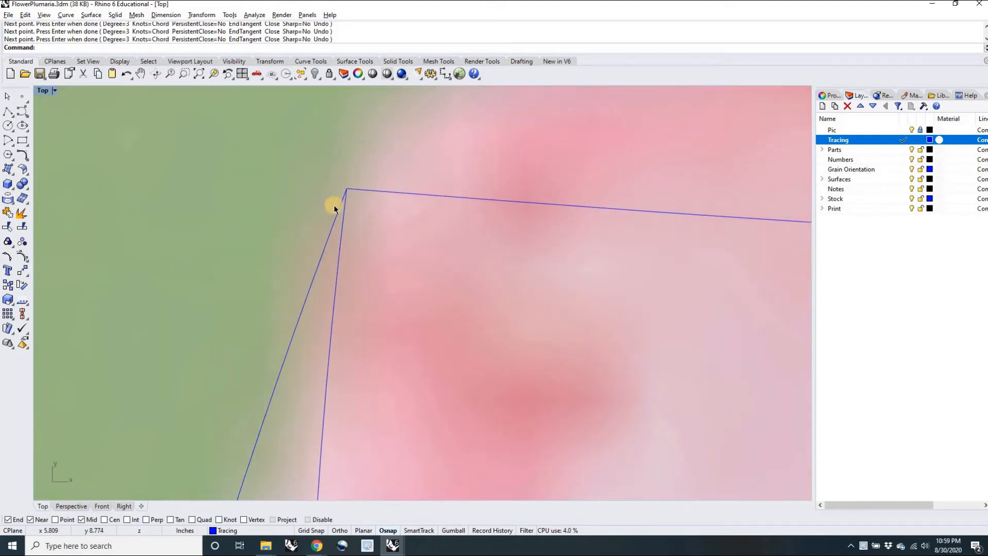
scroll(341, 214, down, 2)
scroll(341, 213, down, 5)
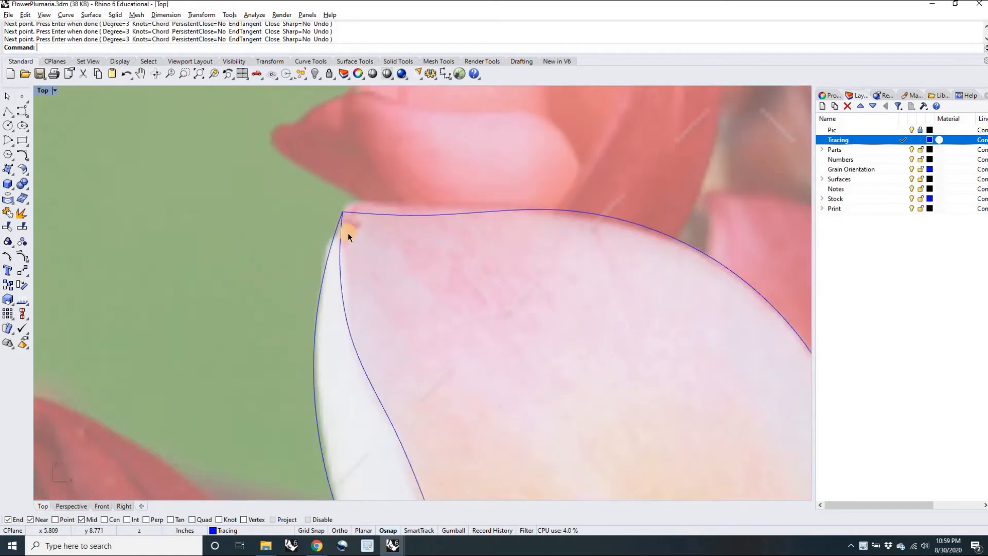
scroll(416, 325, down, 1)
- Examine the flower's centre up close to check how all the petal curves converge, and compare with the whole traced flower
right_drag(414, 321, 397, 320)
scroll(393, 327, up, 14)
scroll(392, 330, up, 3)
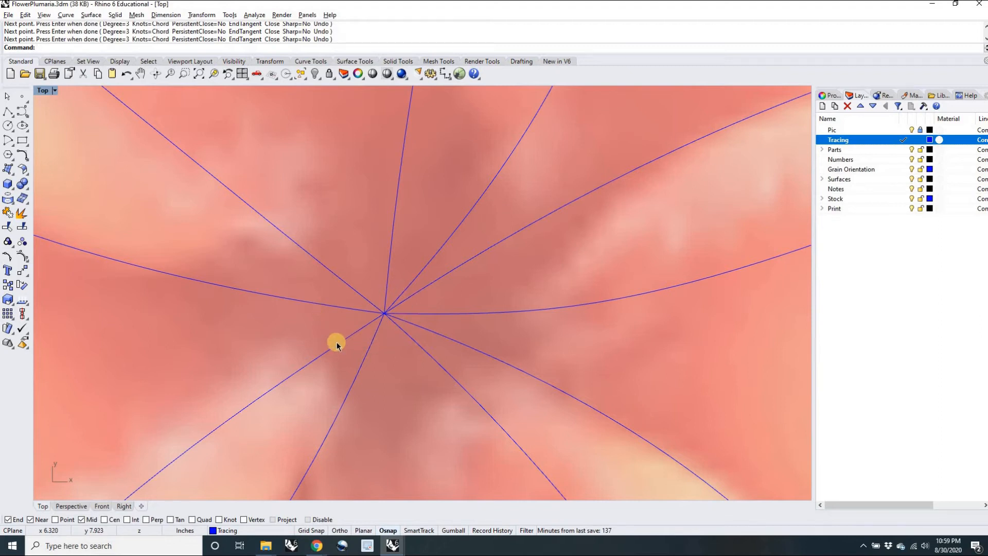
scroll(346, 345, down, 4)
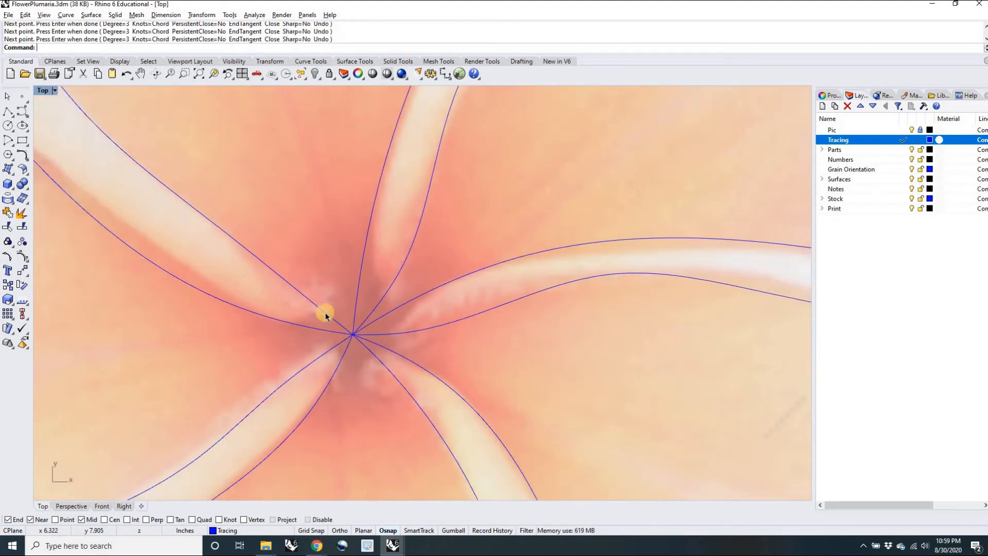
scroll(326, 338, down, 2)
scroll(327, 339, down, 5)
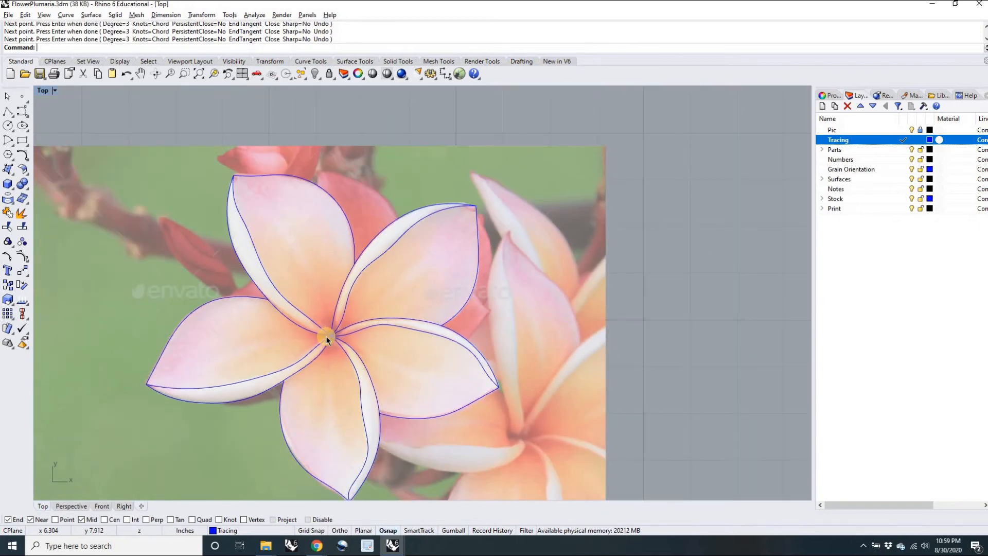
scroll(326, 336, up, 2)
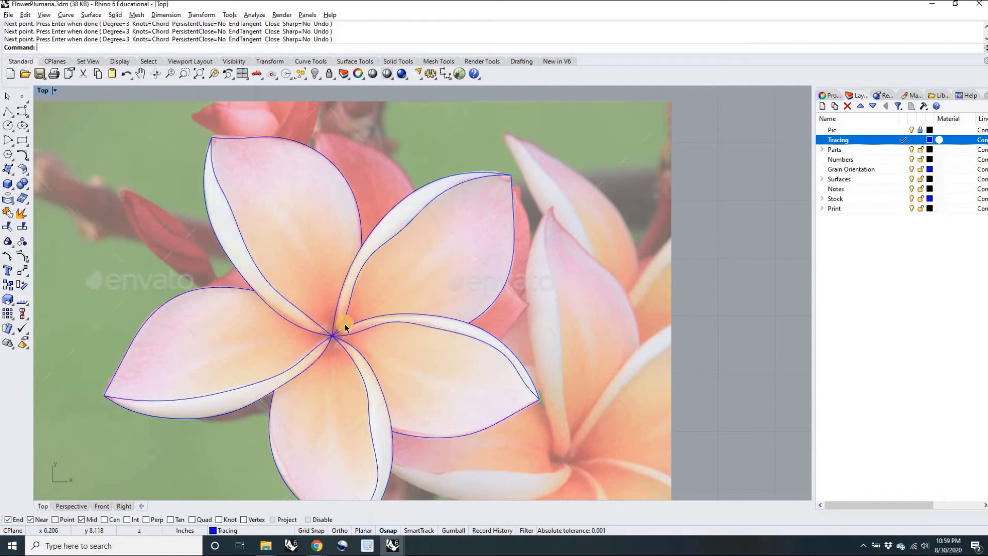
scroll(332, 336, up, 4)
scroll(341, 329, up, 3)
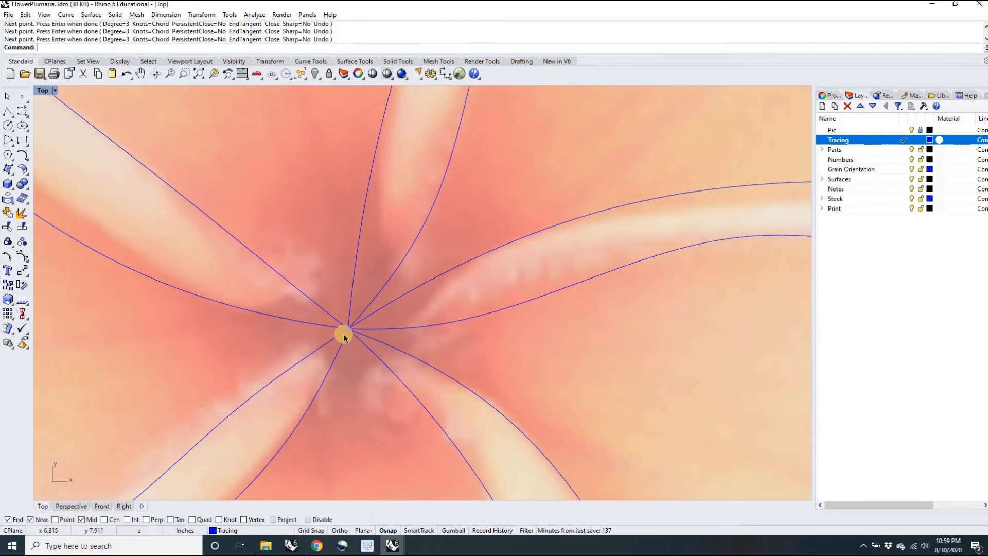
scroll(344, 332, down, 8)
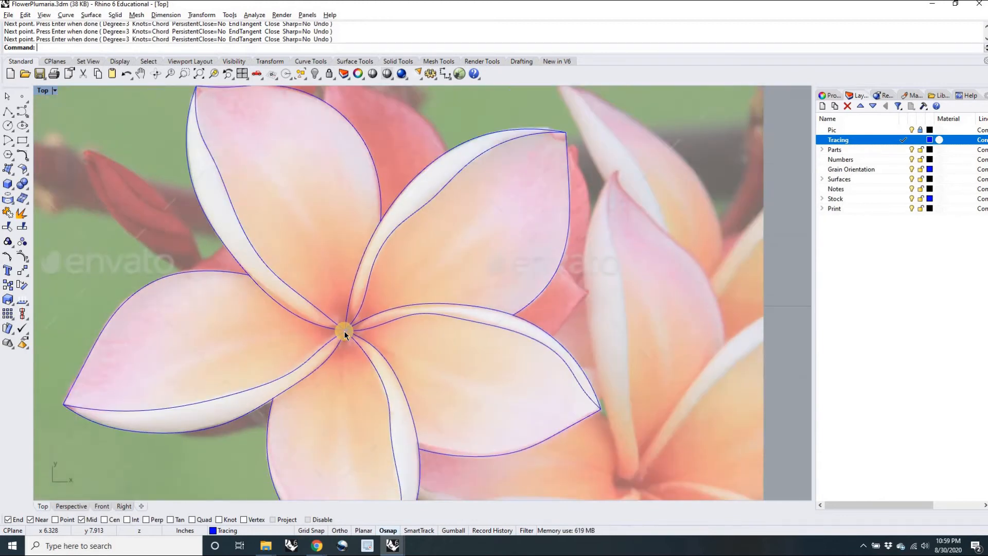
scroll(339, 345, up, 6)
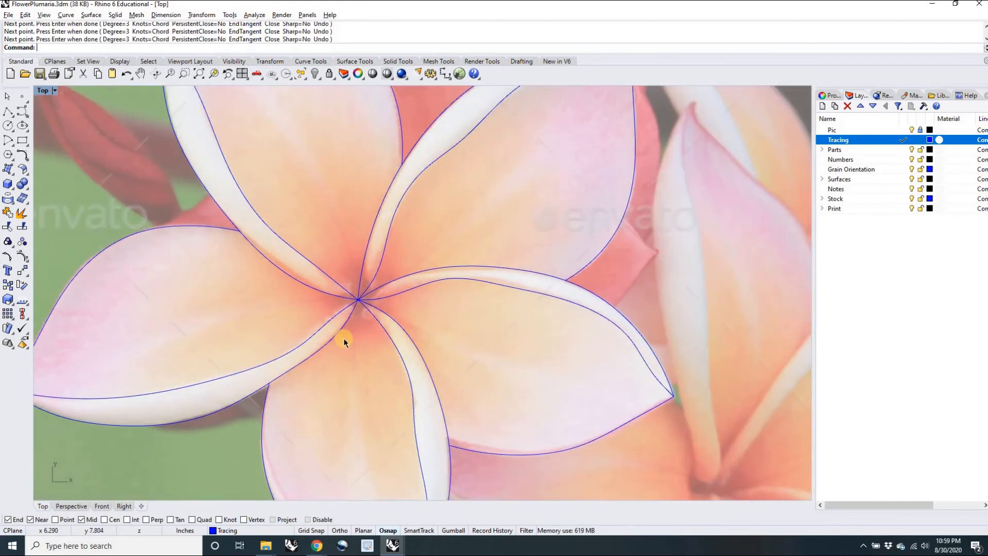
scroll(344, 339, down, 5)
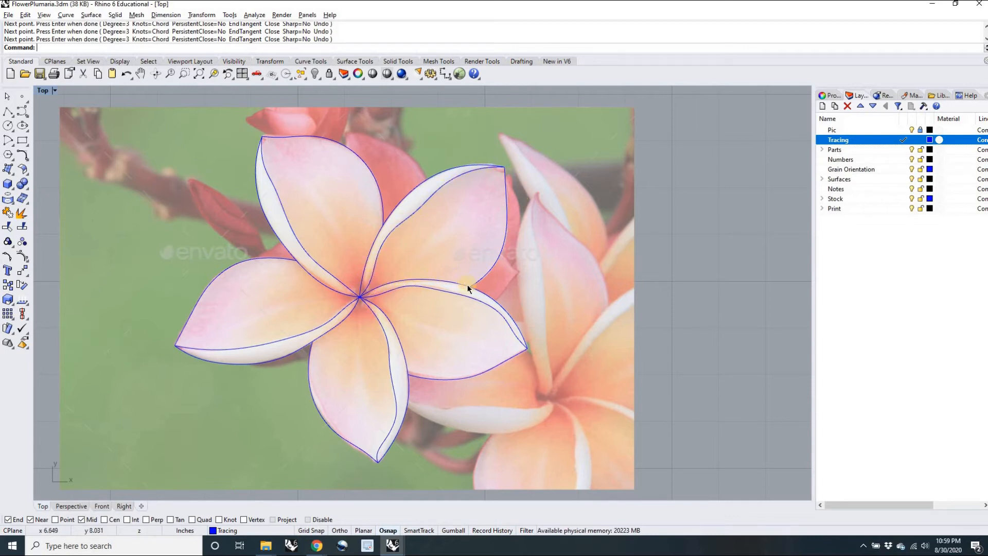
- Hide the Pic layer and slightly shift the middle control point of the upper-right petal's inner curled-edge curve
click(909, 131)
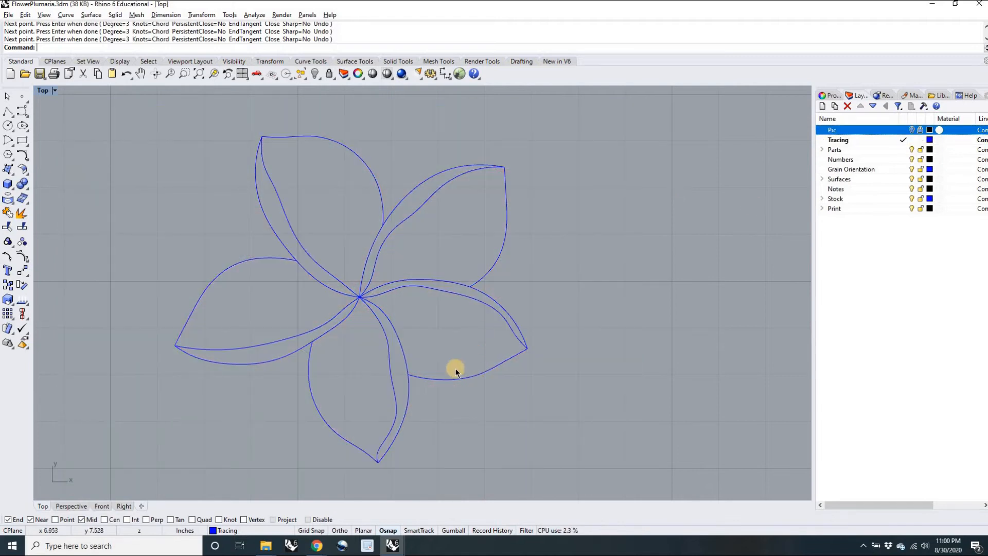
click(422, 208)
scroll(413, 222, up, 5)
scroll(418, 213, down, 5)
scroll(428, 212, up, 7)
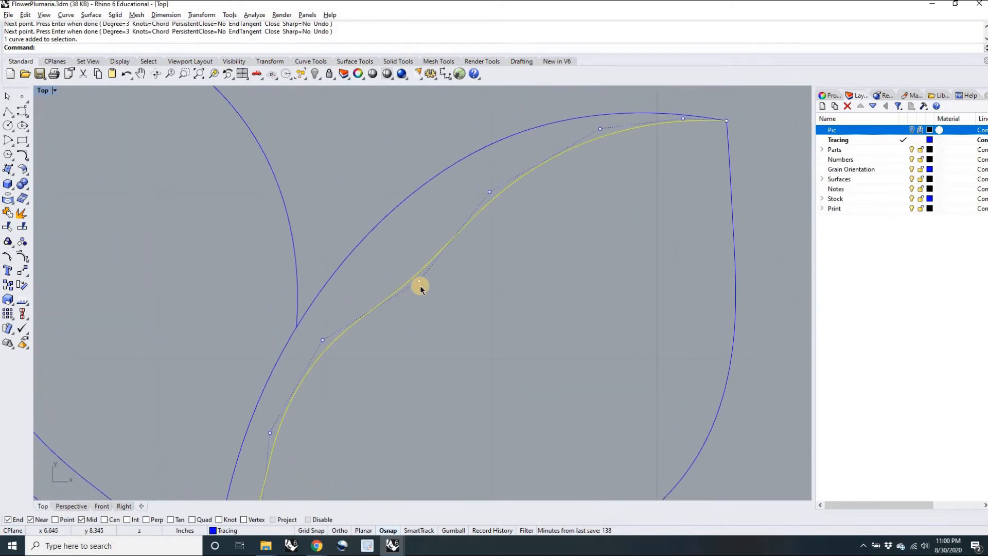
click(412, 265)
drag(406, 257, 426, 283)
scroll(426, 282, down, 4)
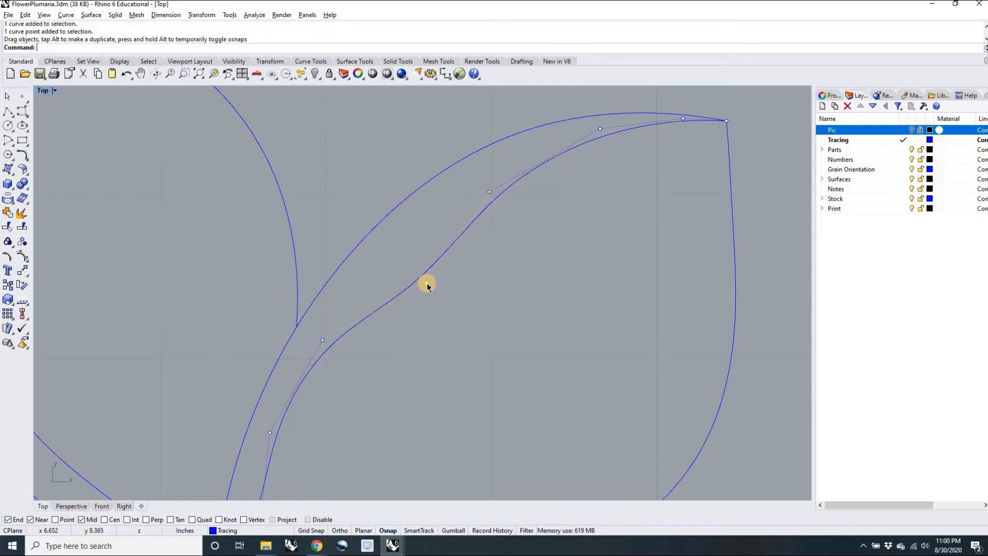
right_drag(397, 294, 392, 206)
click(415, 339)
mouse_move(422, 348)
right_down()
mouse_move(444, 346)
mouse_move(432, 379)
mouse_move(413, 353)
mouse_move(415, 361)
right_up()
scroll(415, 360, down, 5)
scroll(371, 325, up, 3)
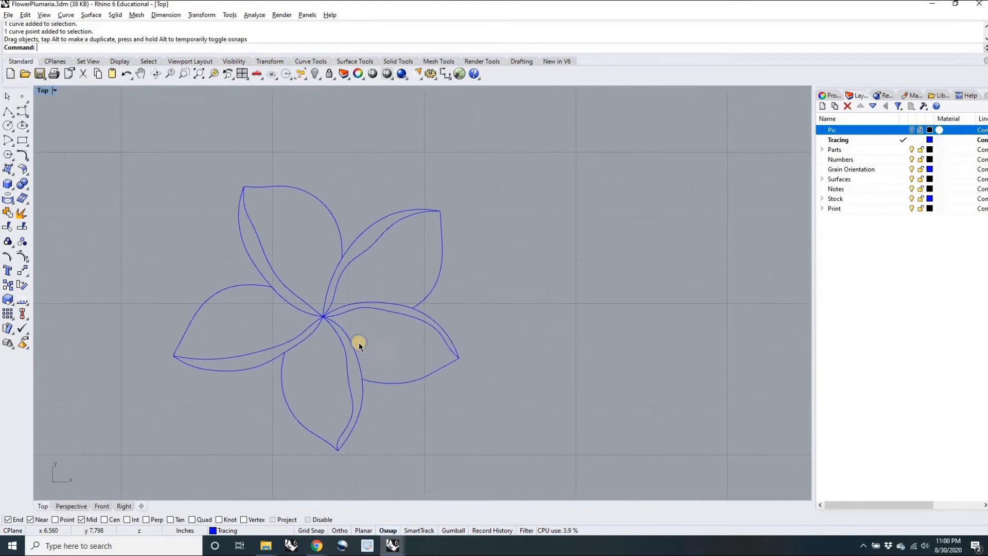
- Select curves of the upper-right, upper-left and left petals one at a time to examine their extents and control points
click(436, 295)
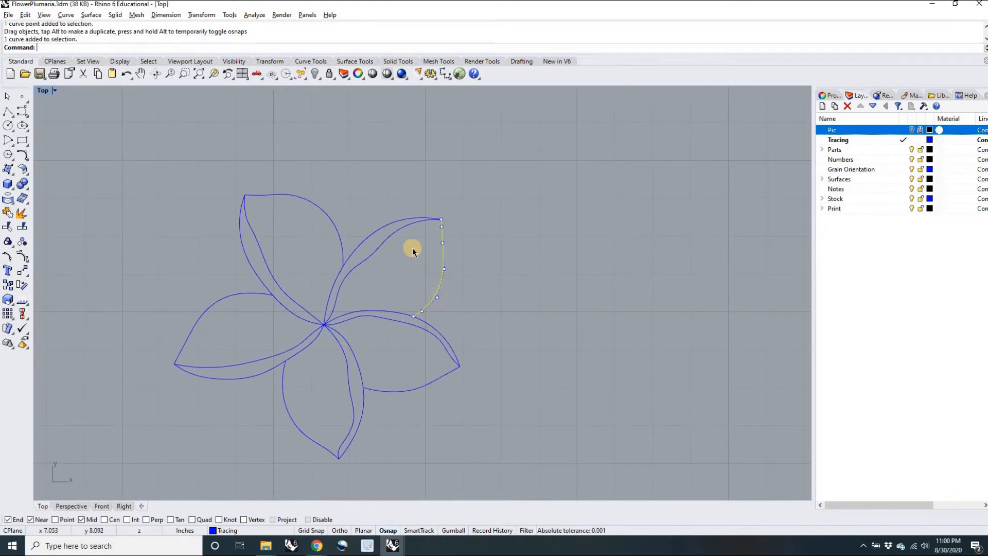
click(396, 230)
click(369, 233)
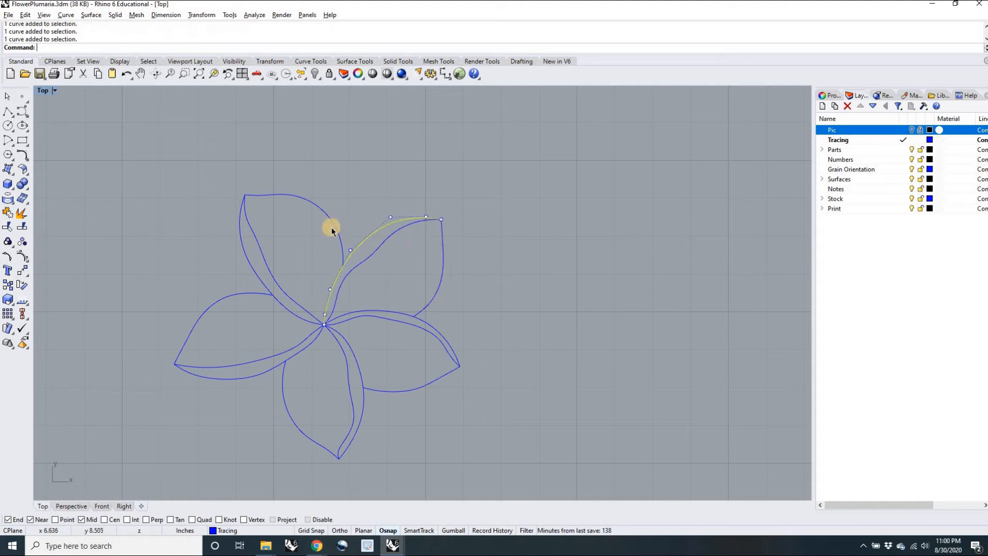
click(264, 265)
click(258, 273)
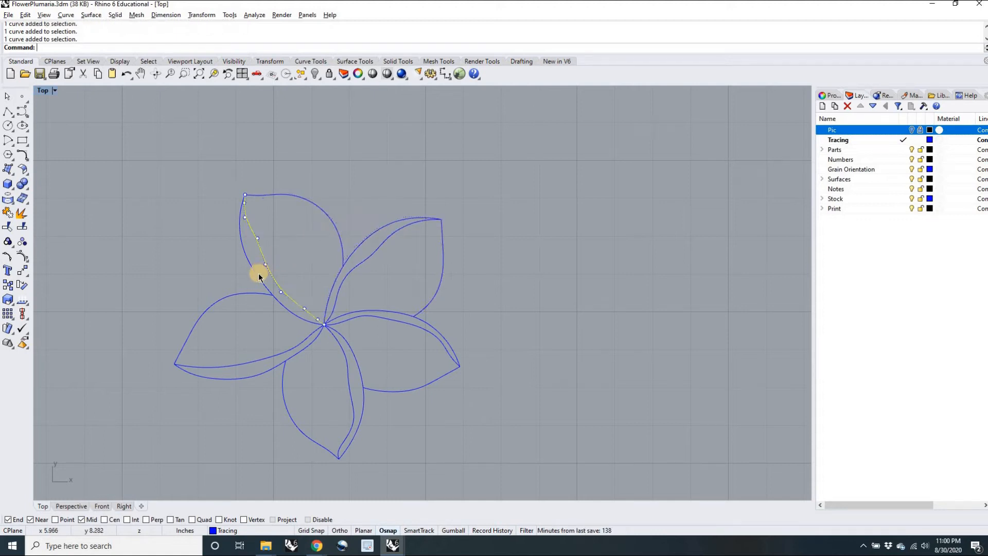
click(250, 292)
click(247, 293)
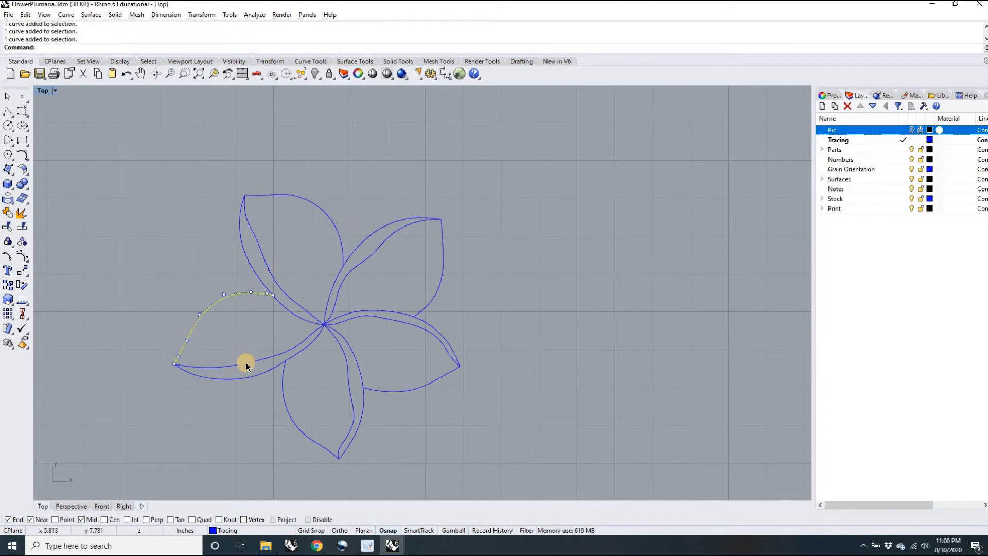
click(246, 362)
scroll(244, 331, up, 4)
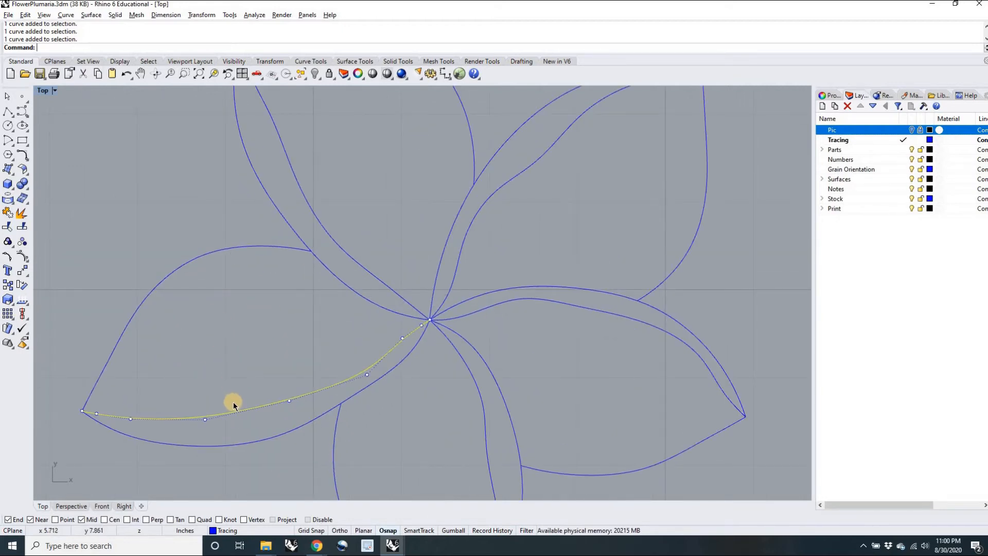
scroll(280, 399, down, 5)
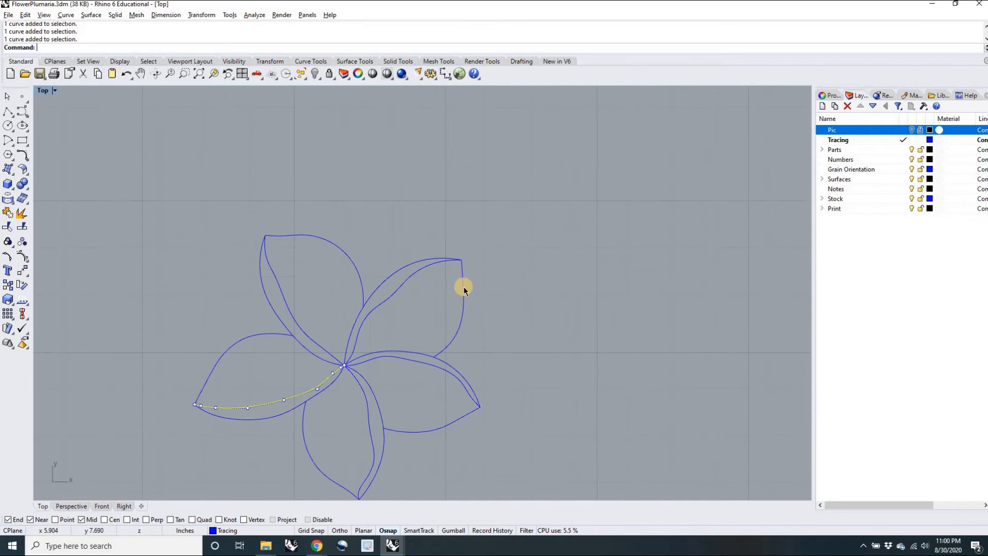
- Rename the Parts sublayers Layer 01 and Layer 02 as "light" and "Dark"
click(822, 150)
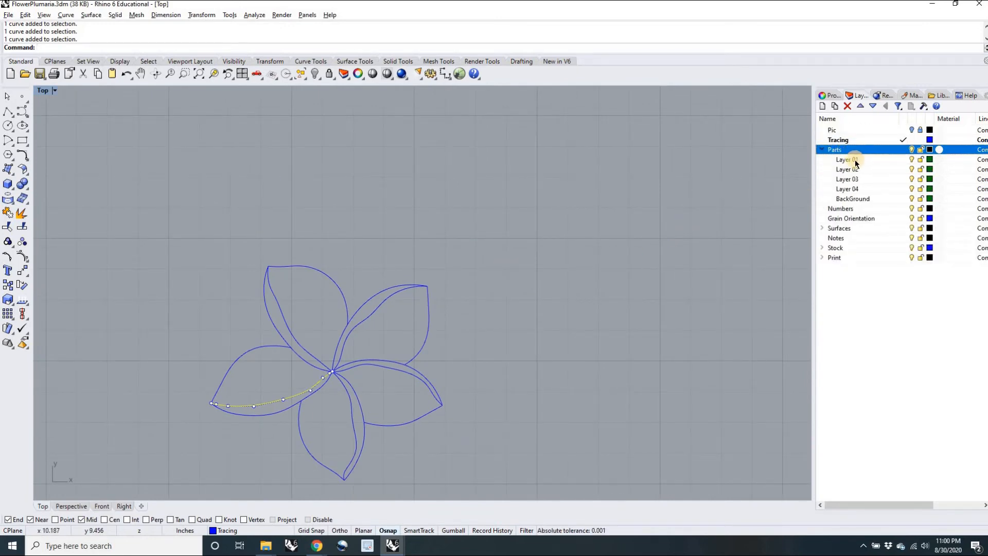
click(847, 163)
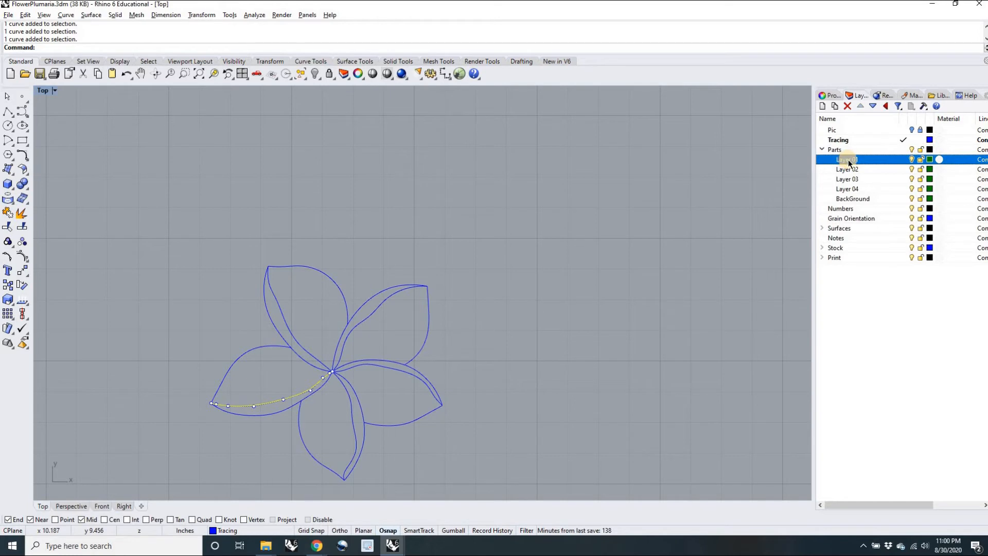
click(849, 163)
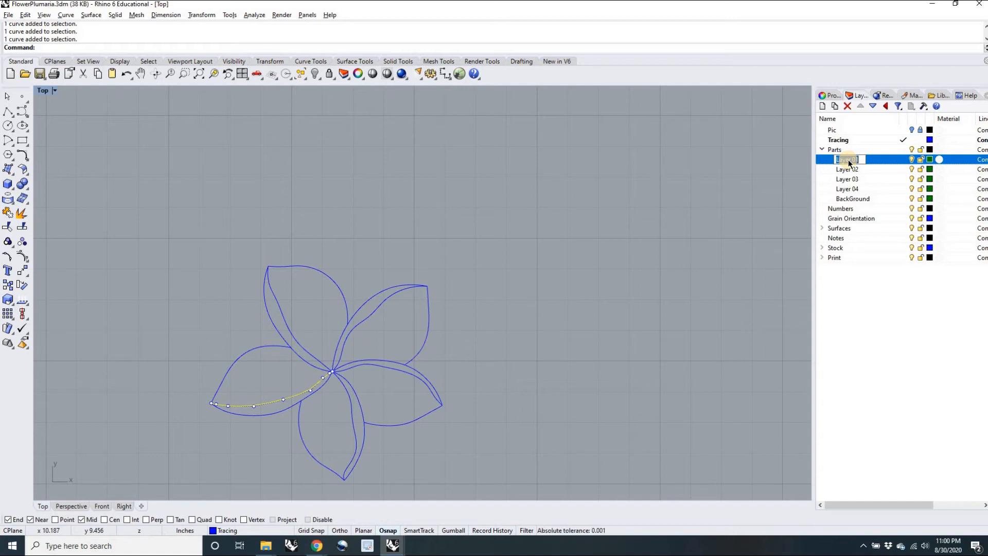
text(light)
key(Return)
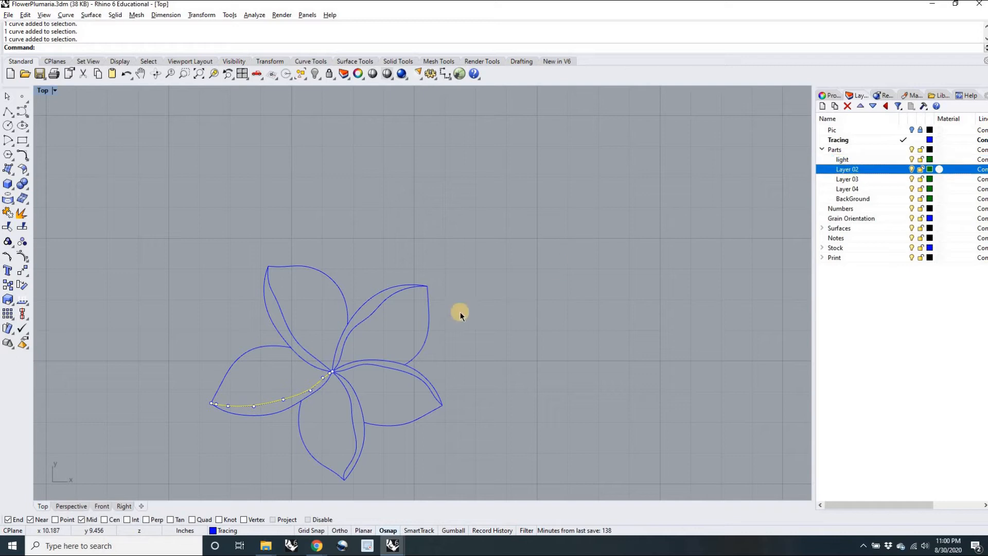
click(845, 170)
click(844, 169)
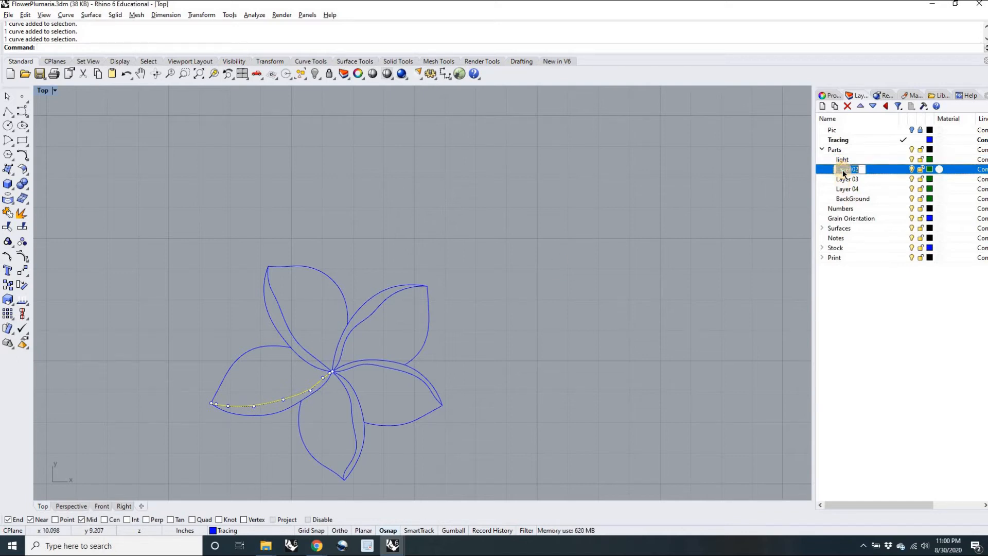
text(De)
key(Return)
- Highlight the BackGround sublayer and draw a rectangle enclosing the whole flower with a wide margin on every side
click(853, 199)
scroll(497, 336, down, 5)
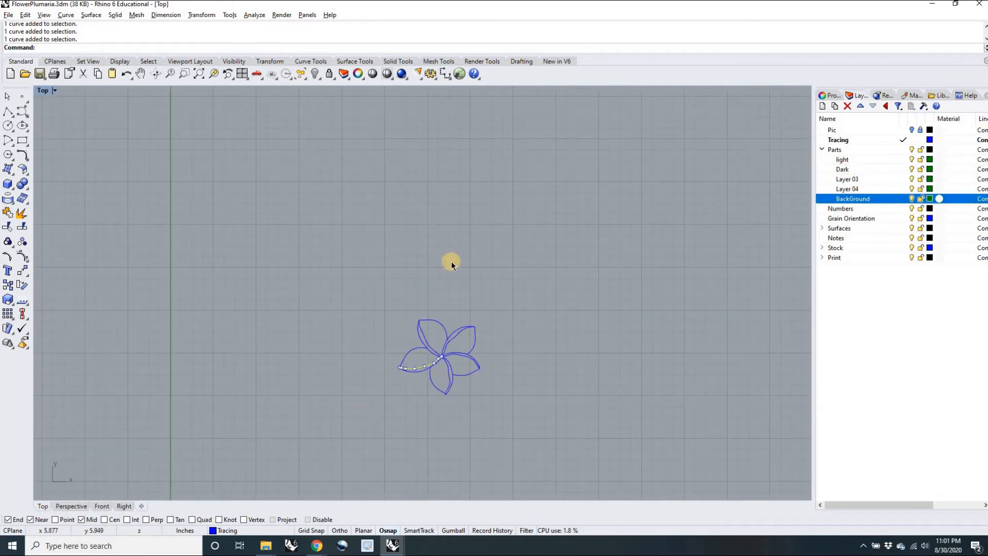
right_drag(626, 324, 606, 282)
click(605, 281)
right_drag(565, 307, 500, 300)
text(Rect)
key(Return)
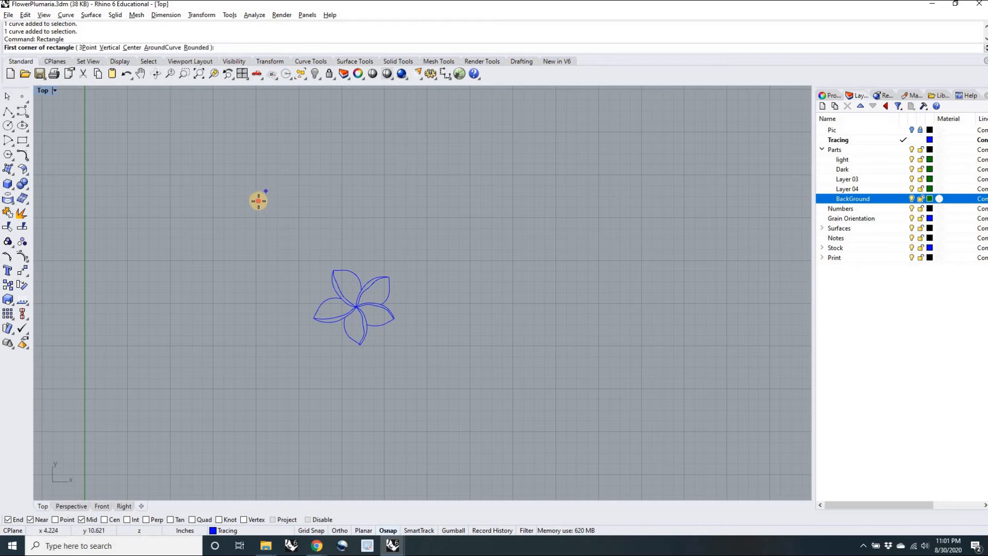
click(259, 201)
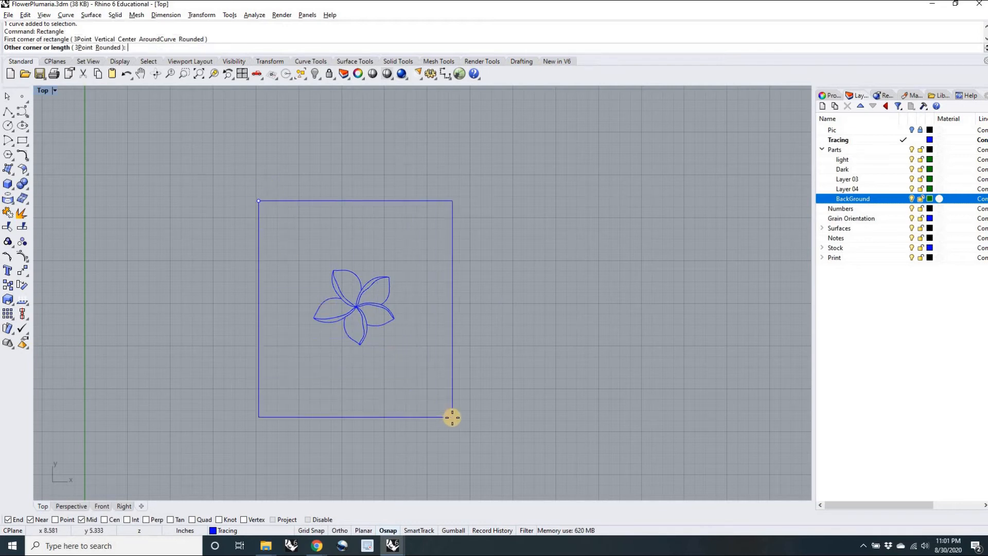
click(462, 419)
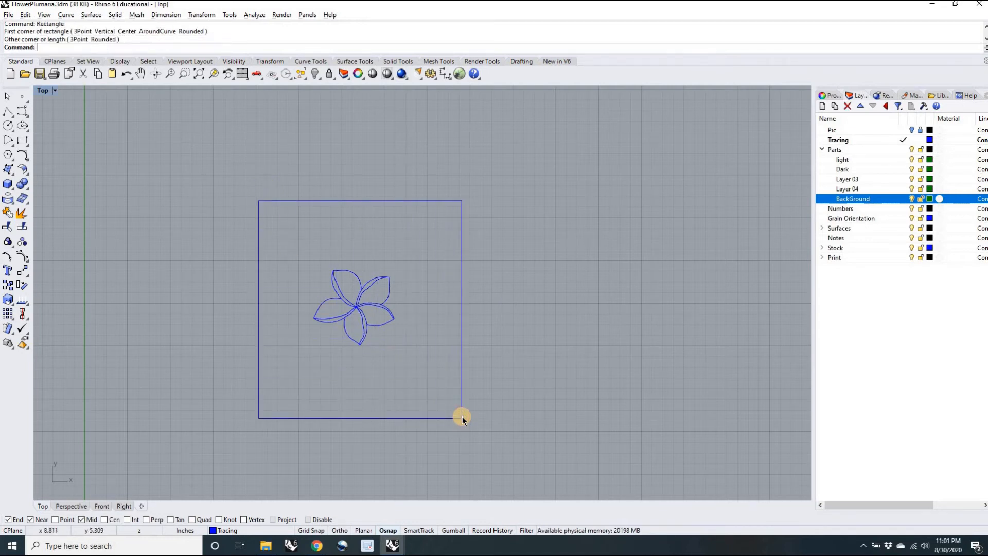
- Show the Pic layer to compare the traced petals with the flower photo, and hide it again
scroll(379, 334, up, 3)
scroll(379, 335, down, 3)
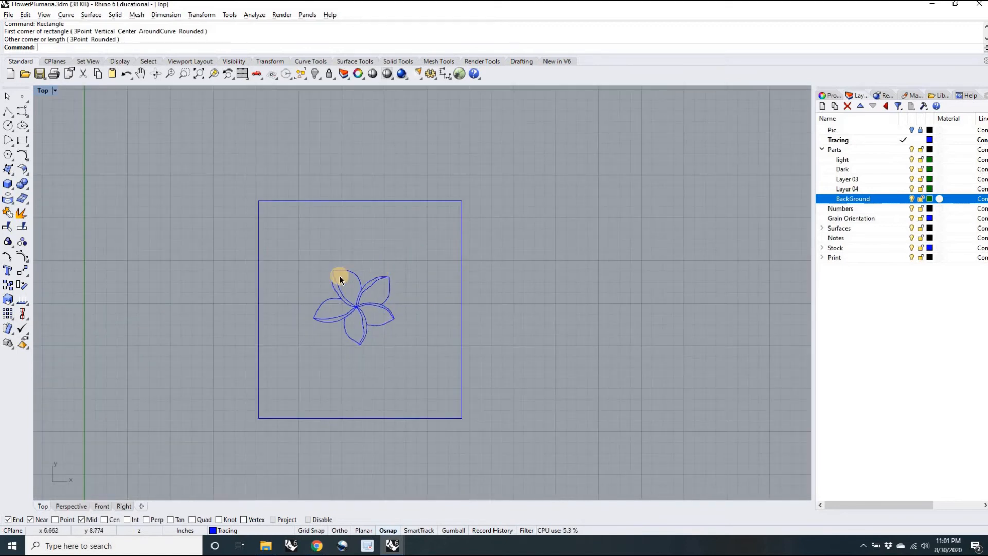
scroll(339, 277, up, 3)
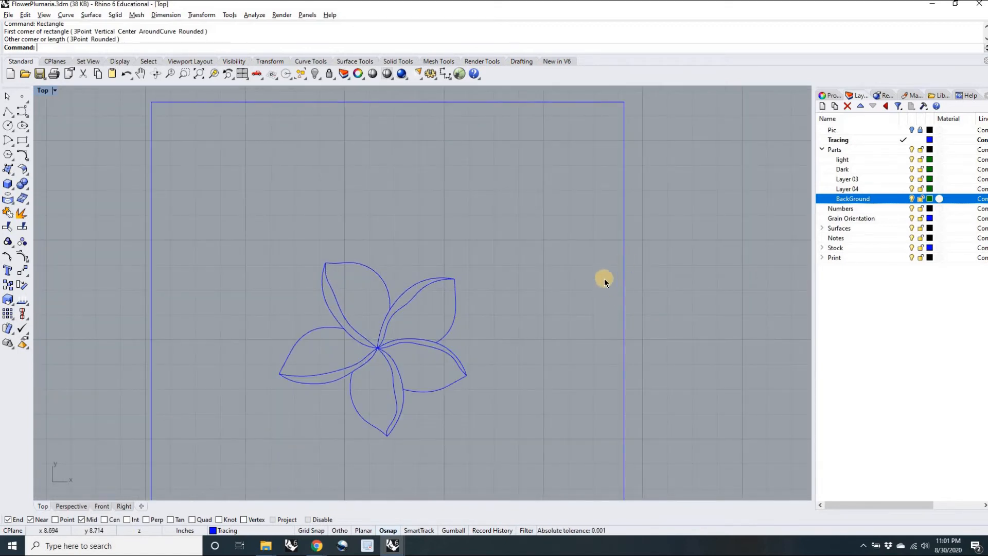
scroll(551, 288, down, 2)
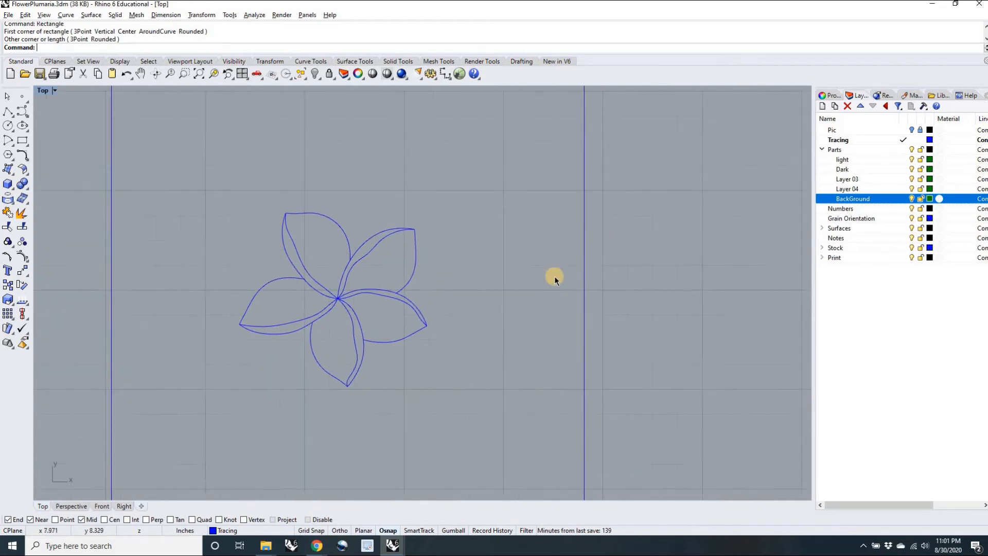
scroll(555, 276, up, 2)
scroll(418, 294, up, 3)
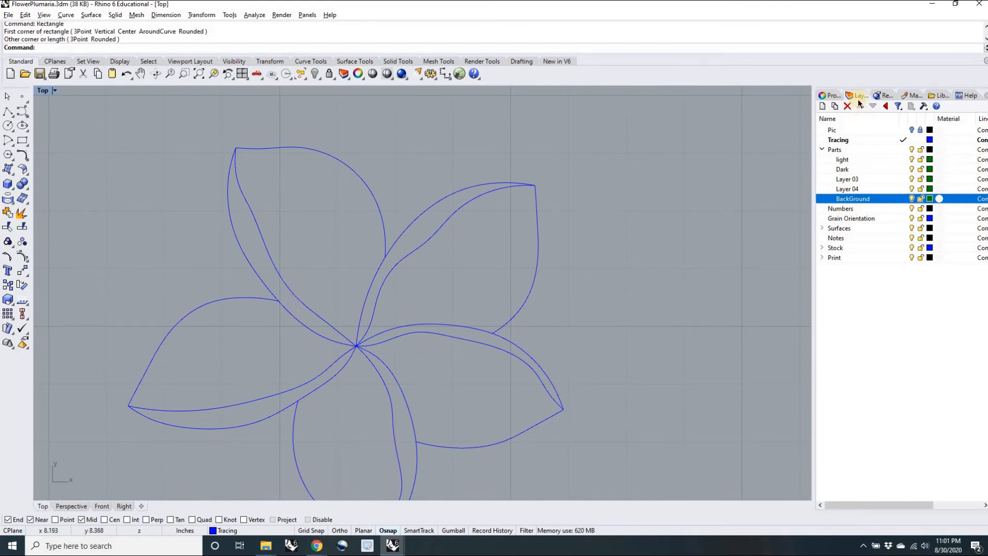
click(921, 130)
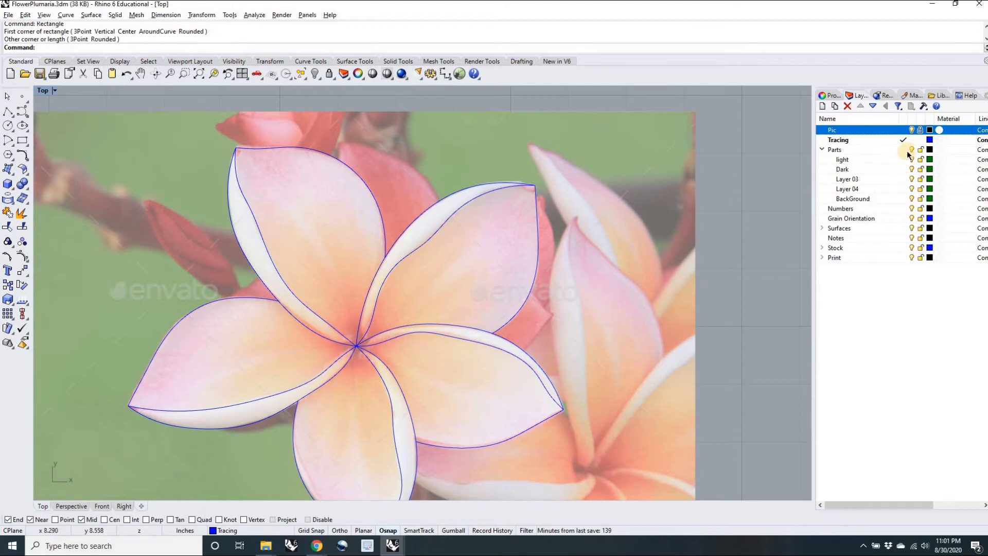
click(911, 130)
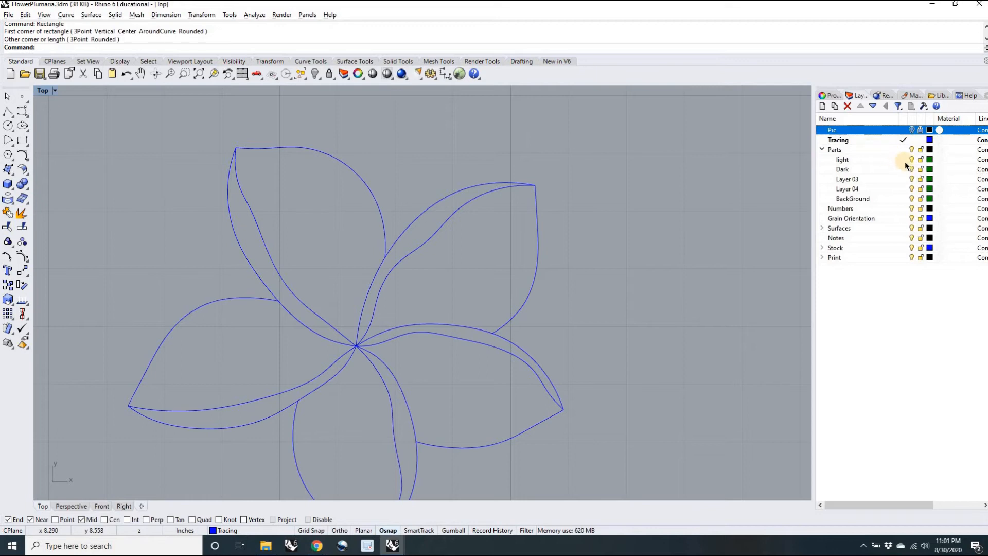
- Make the light sublayer current and start the CurveBoolean command
click(904, 159)
scroll(570, 261, down, 8)
right_drag(543, 283, 508, 297)
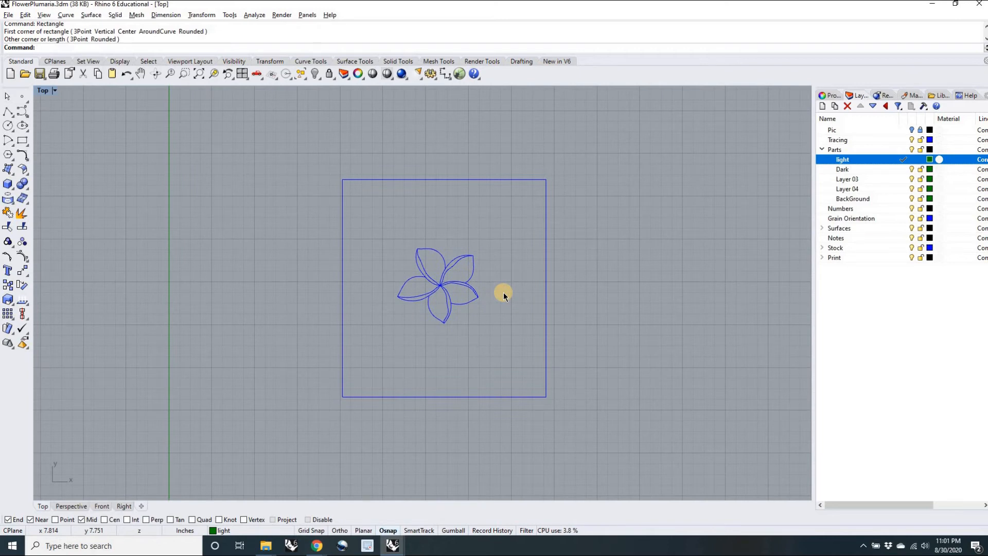
text(Curve)
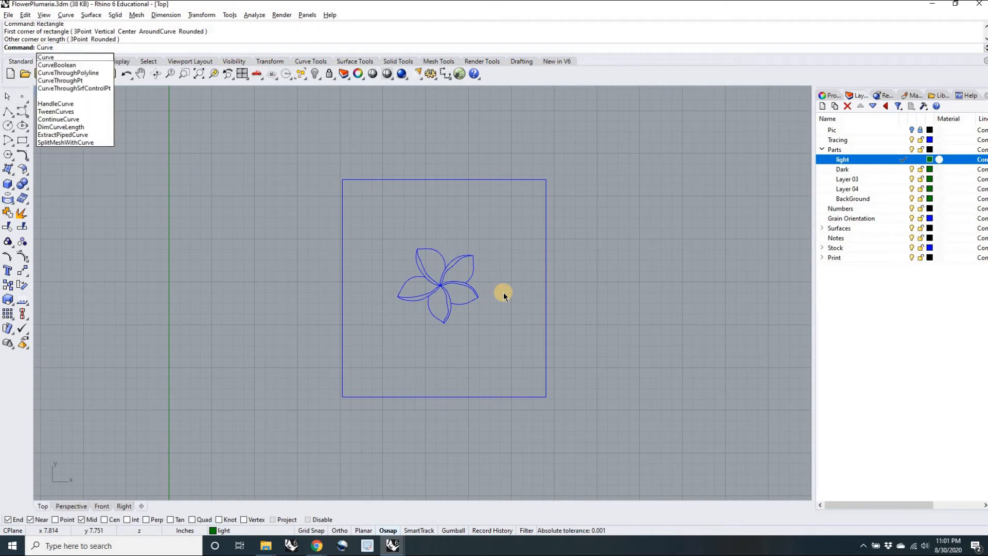
text(Boolean)
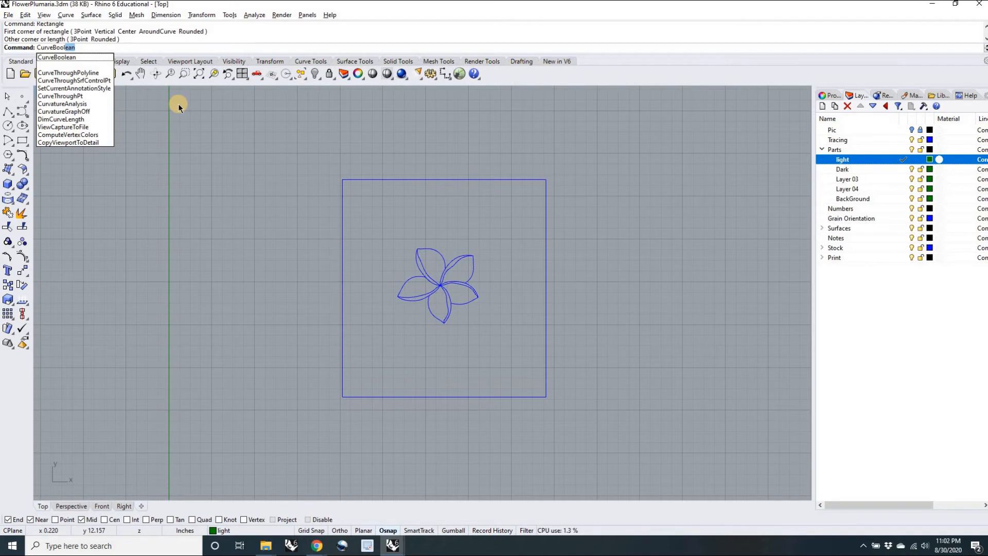
click(72, 63)
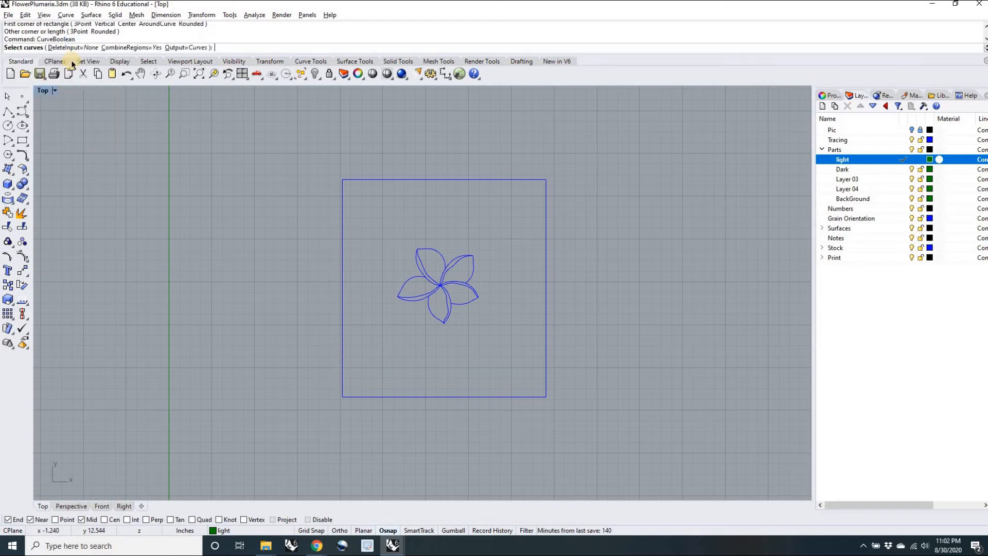
- Read the CurveBoolean help topic and watch its demonstration video, and return to the layer list
click(967, 96)
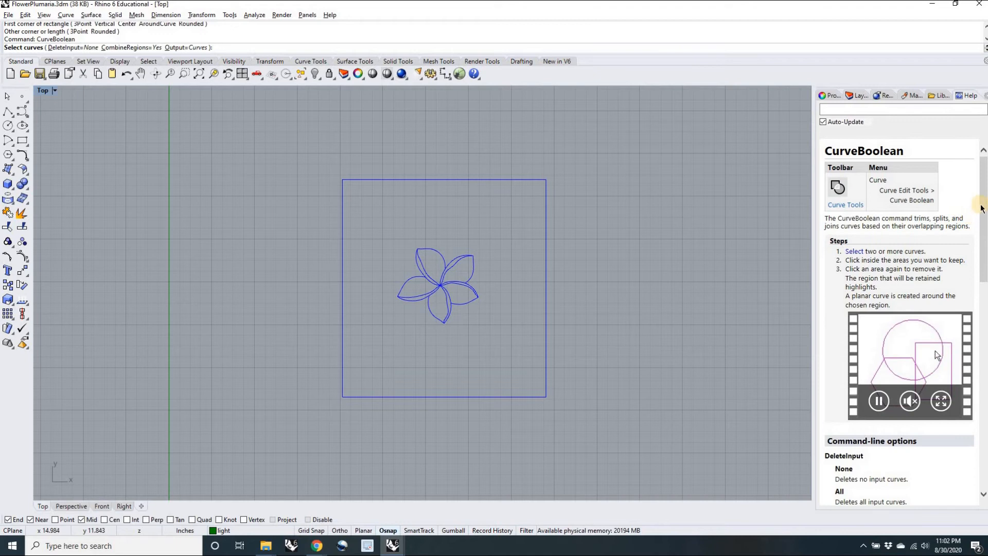
drag(980, 211, 979, 256)
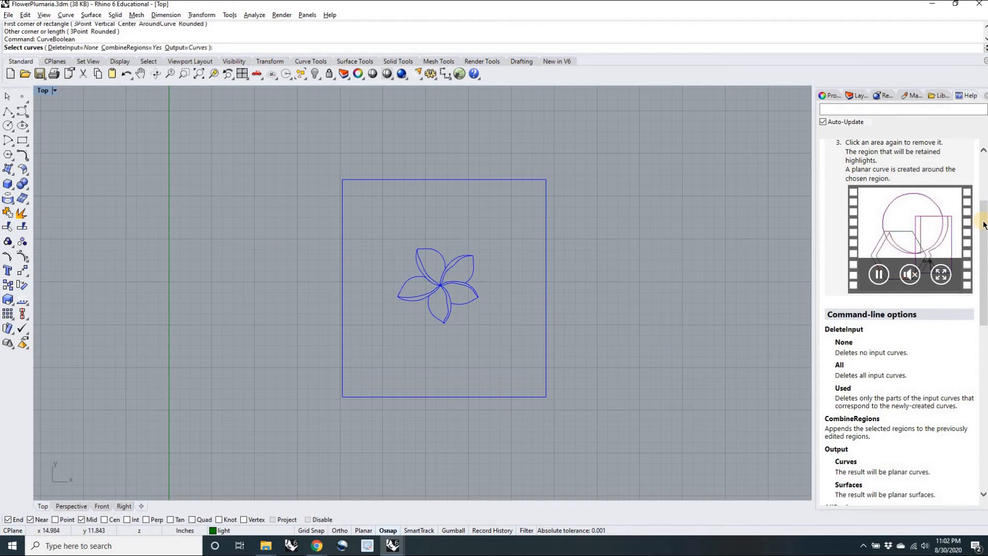
click(938, 274)
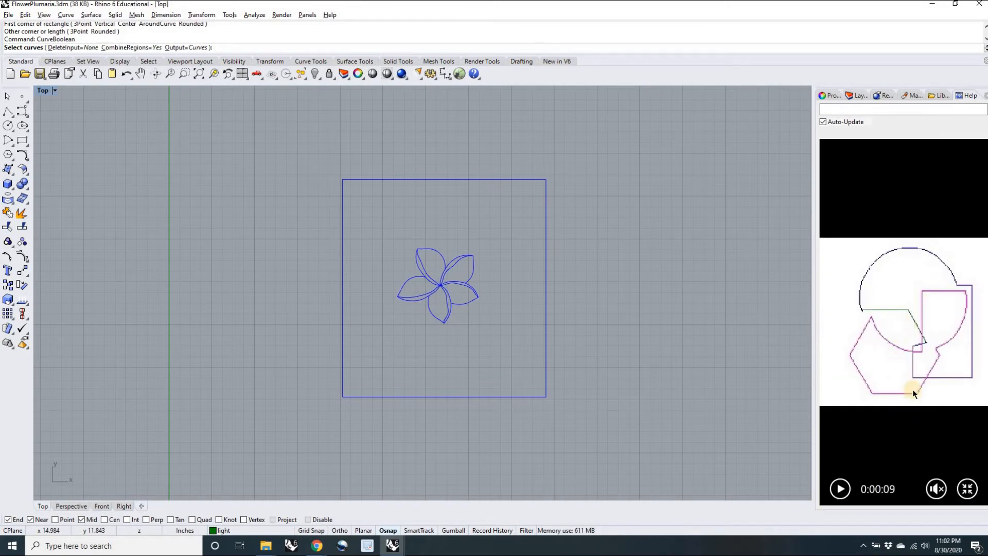
click(853, 475)
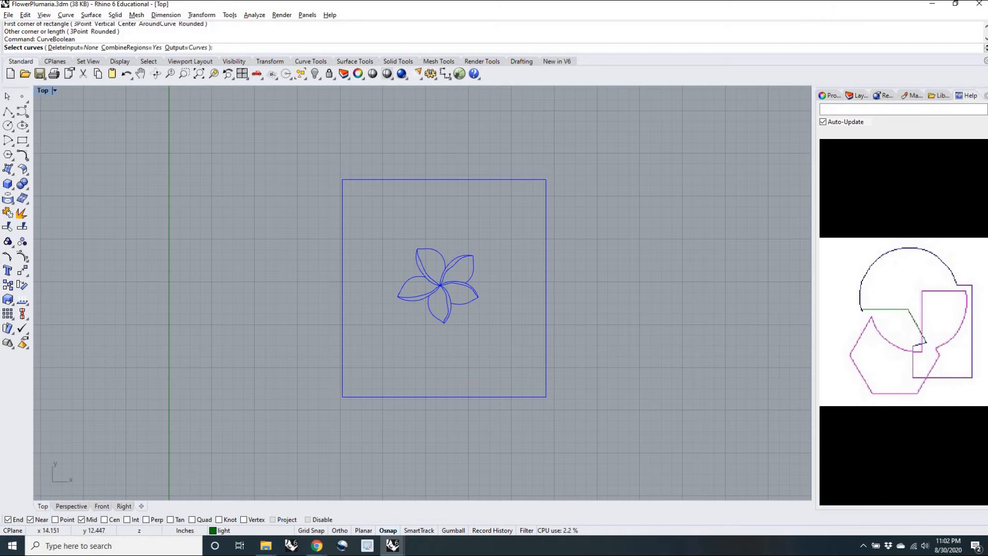
click(859, 97)
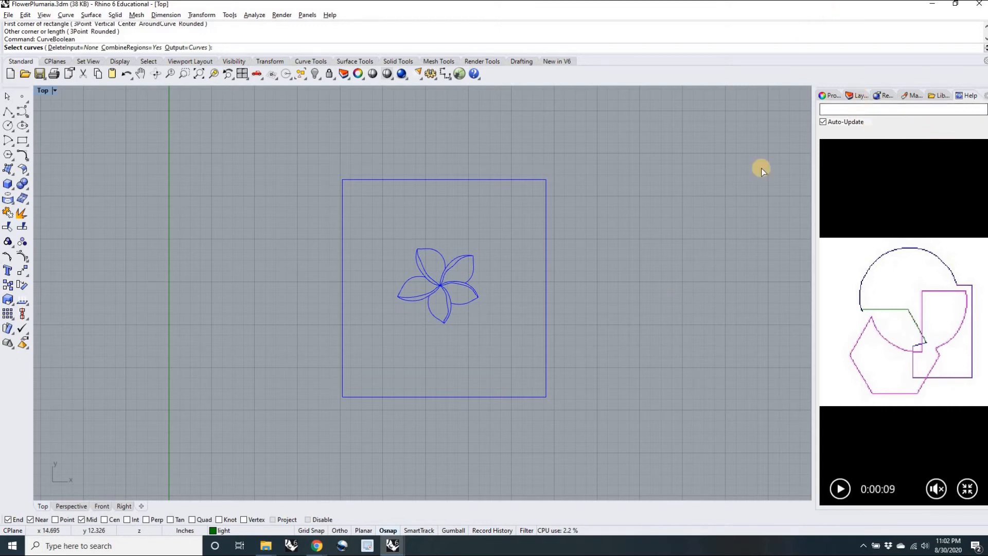
- Select all the flower curves for CurveBoolean, leaving out the background rectangle, and set CombineRegions to No
scroll(477, 285, up, 3)
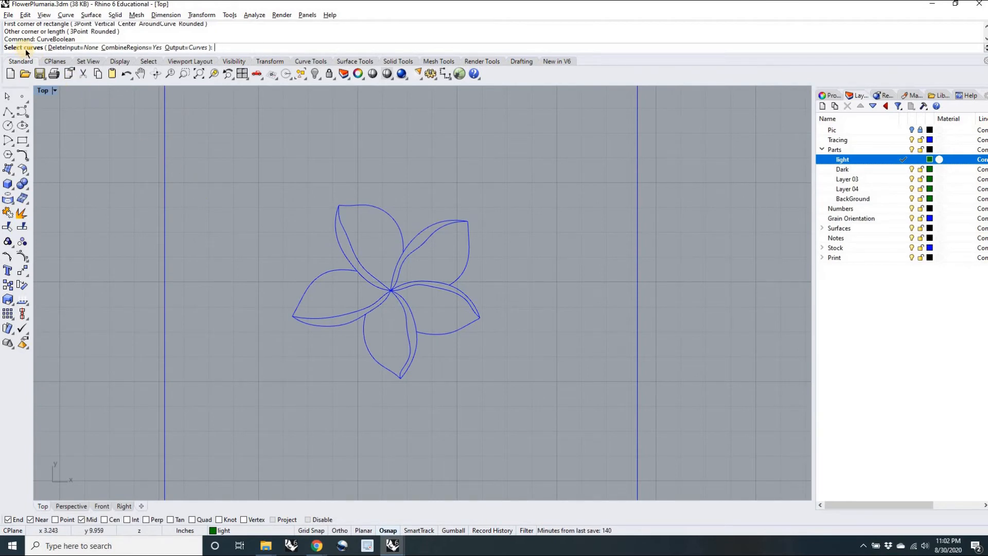
drag(530, 406, 258, 182)
scroll(382, 289, up, 3)
scroll(369, 280, down, 3)
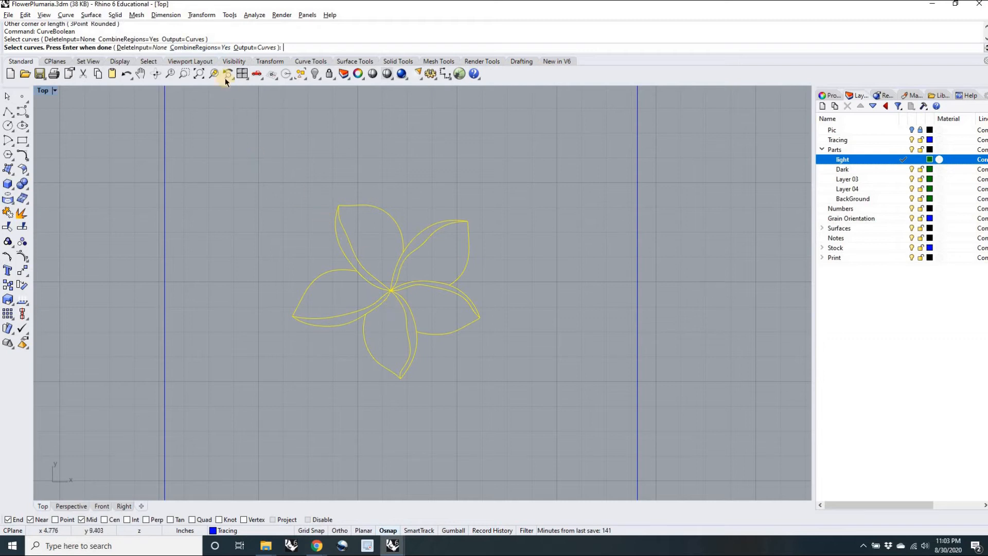
click(200, 47)
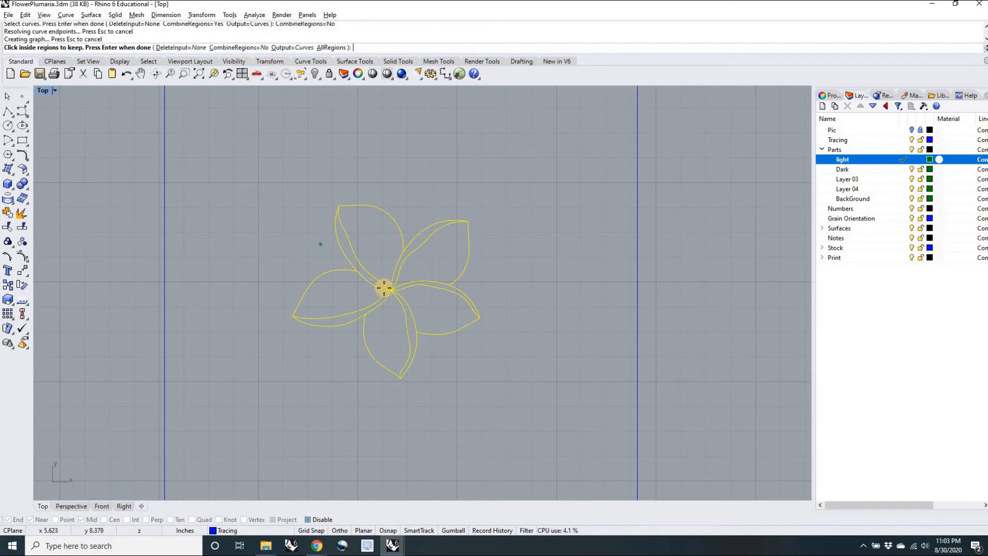
- Keep the five large petal regions, without the curled edges, and create their closed outlines on the light layer
scroll(385, 288, up, 4)
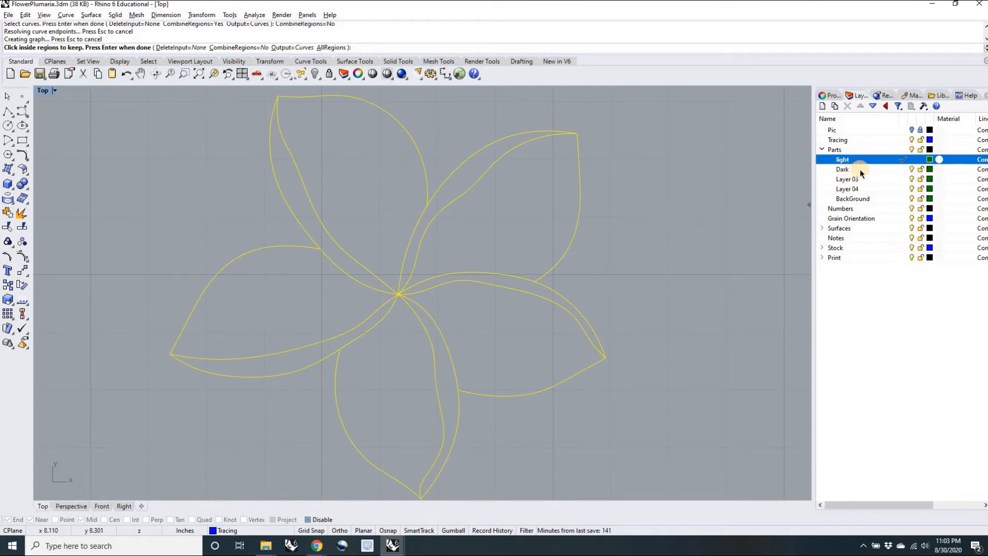
click(362, 209)
click(321, 337)
click(388, 383)
click(508, 344)
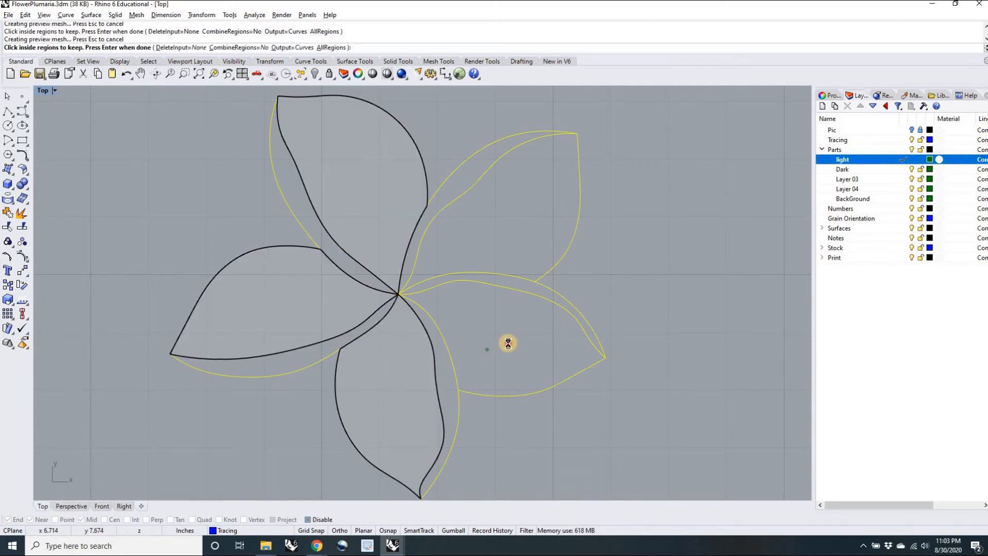
click(502, 225)
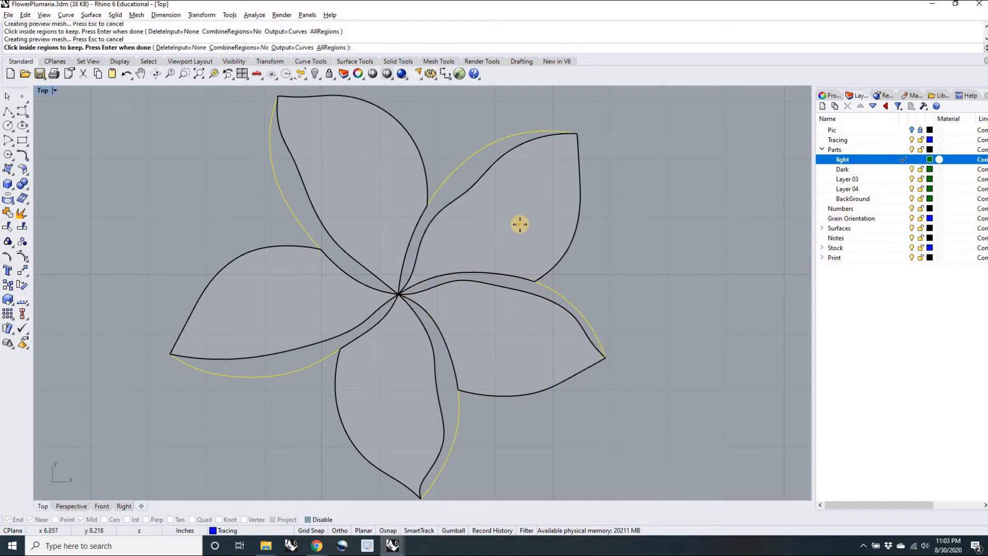
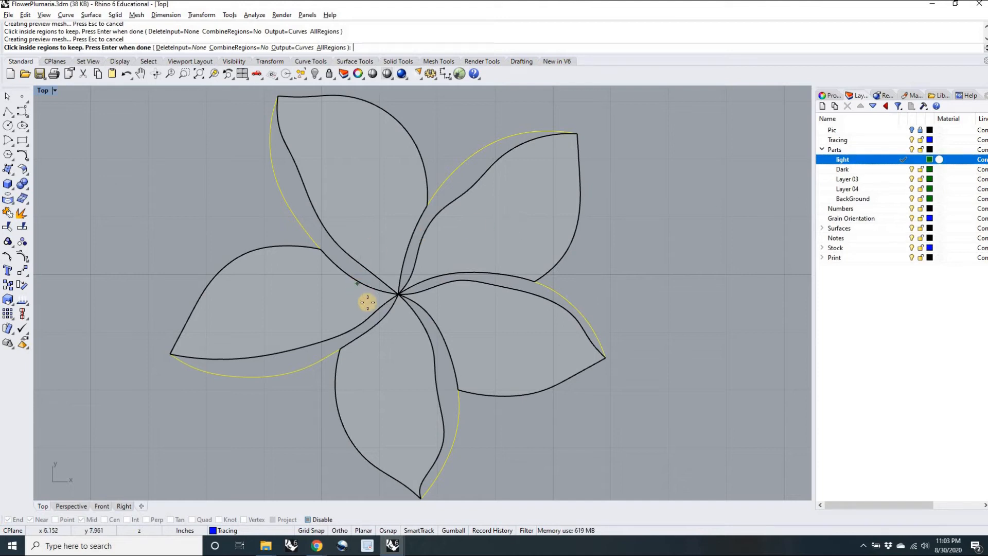
key(Return)
scroll(401, 368, down, 4)
right_drag(396, 366, 380, 353)
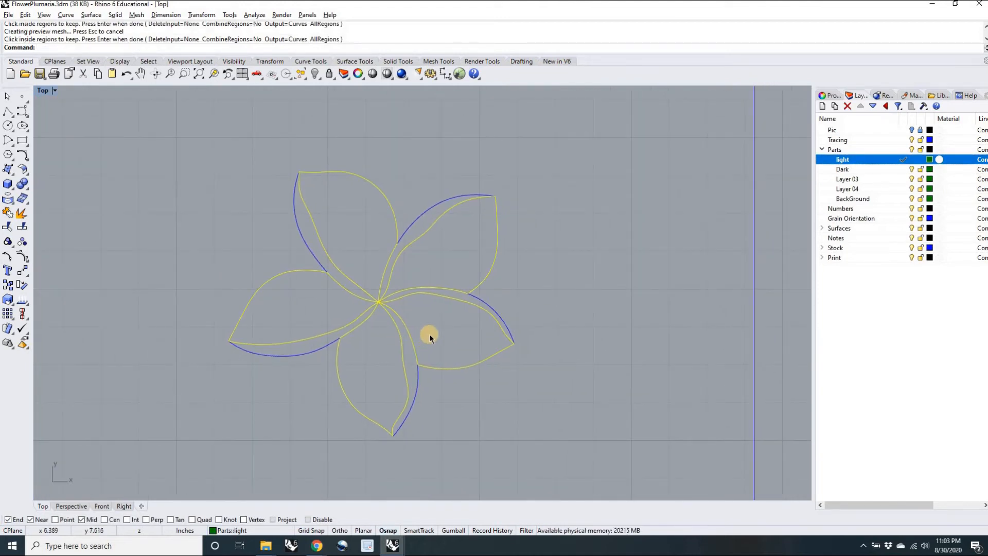
- Examine the overlapping traced and boolean curves along the upper edge of the lower-right petal
scroll(430, 334, up, 3)
click(429, 334)
click(419, 275)
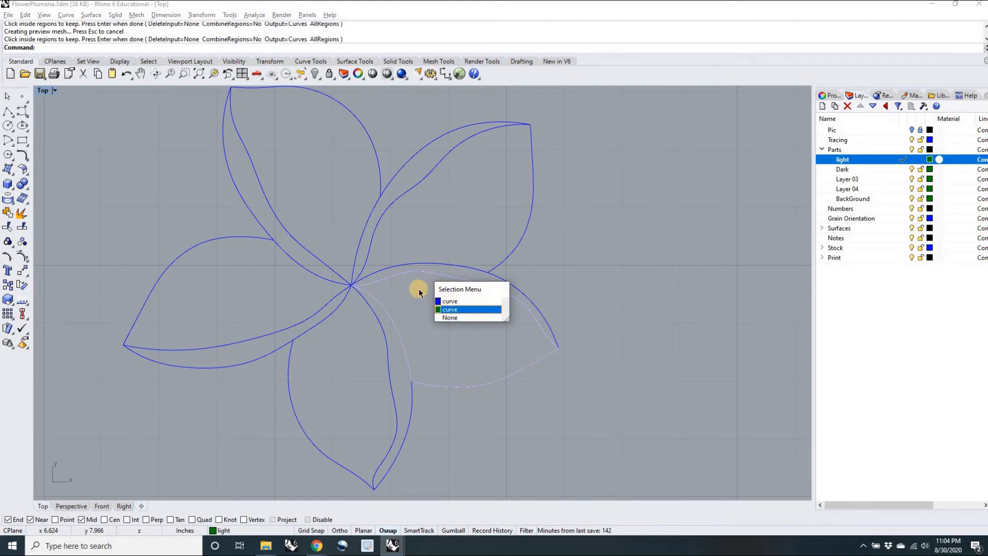
click(412, 272)
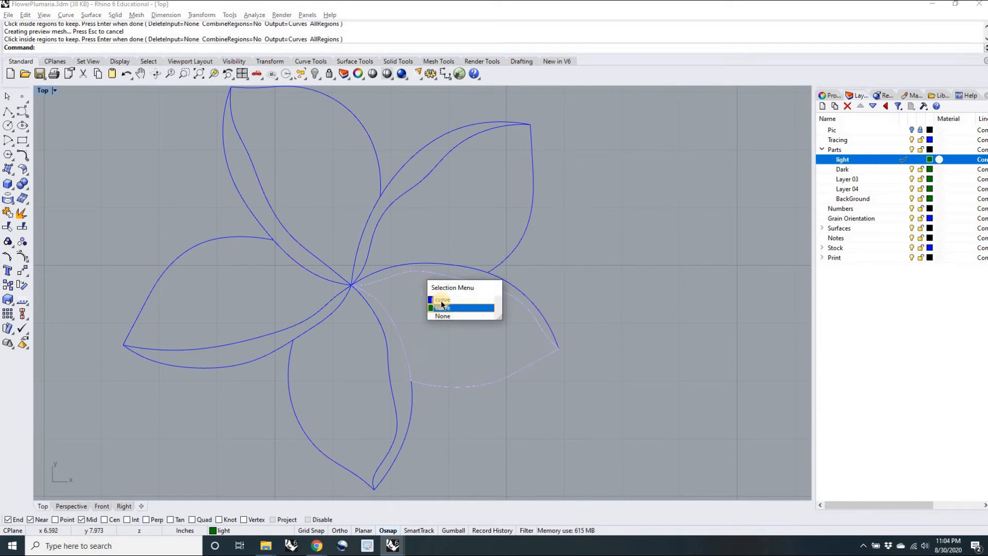
click(412, 283)
scroll(421, 285, down, 2)
scroll(534, 273, down, 1)
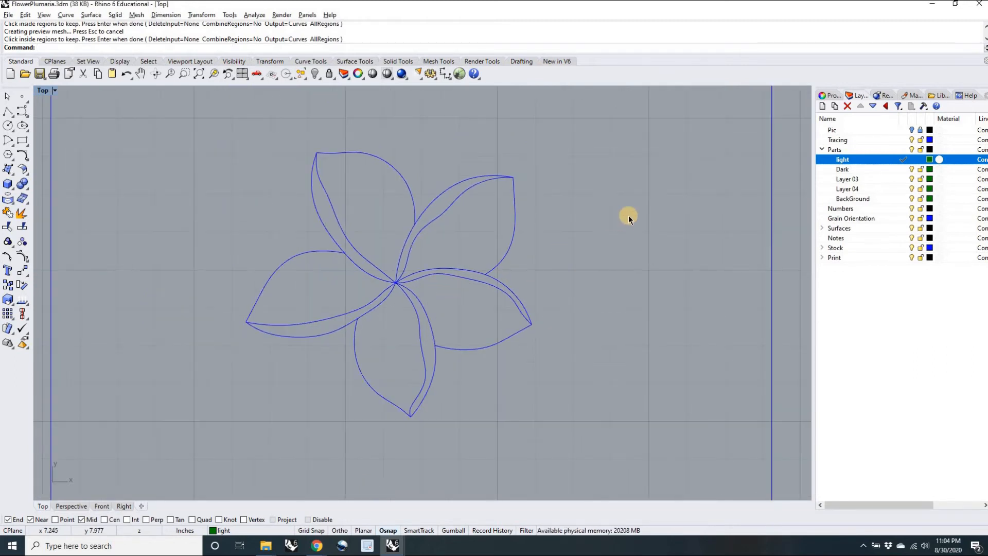
- Hide the Tracing layer and select the light petal outlines one at a time to examine them
click(912, 139)
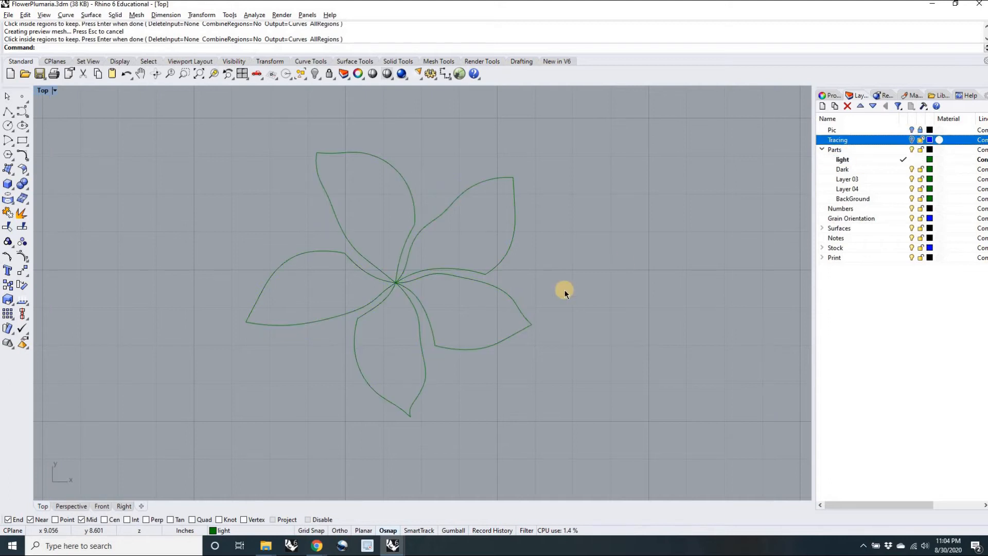
scroll(443, 284, up, 4)
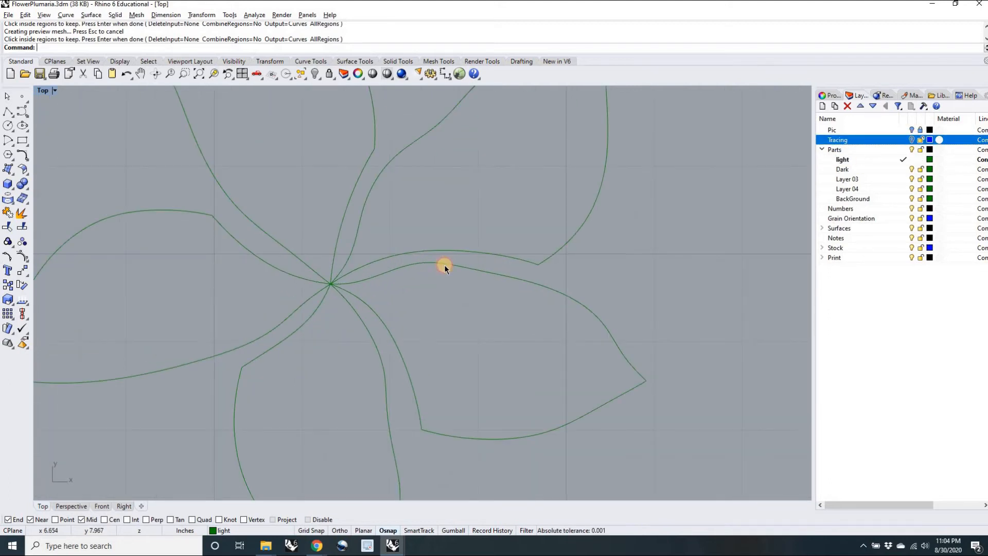
click(444, 265)
click(440, 250)
click(340, 224)
click(263, 259)
click(293, 331)
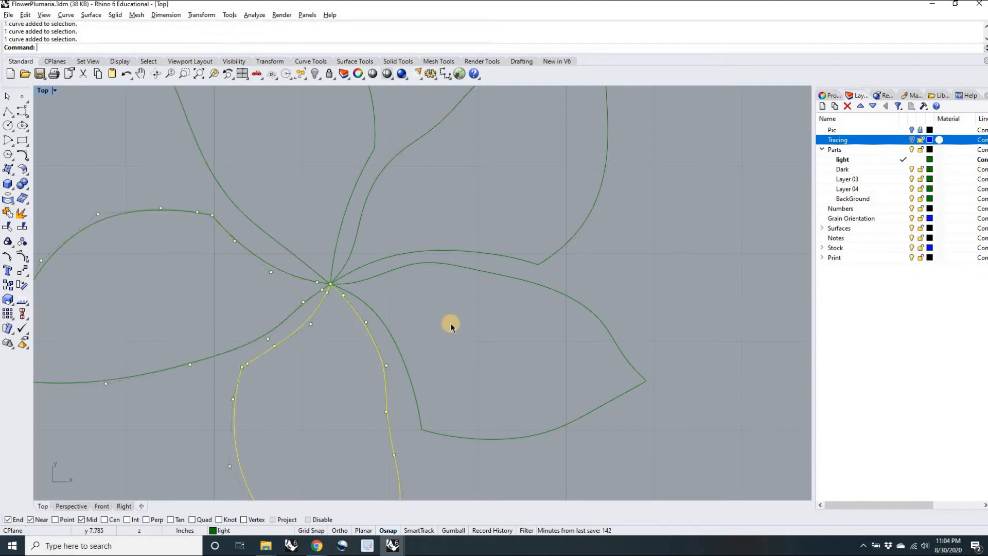
scroll(453, 322, down, 6)
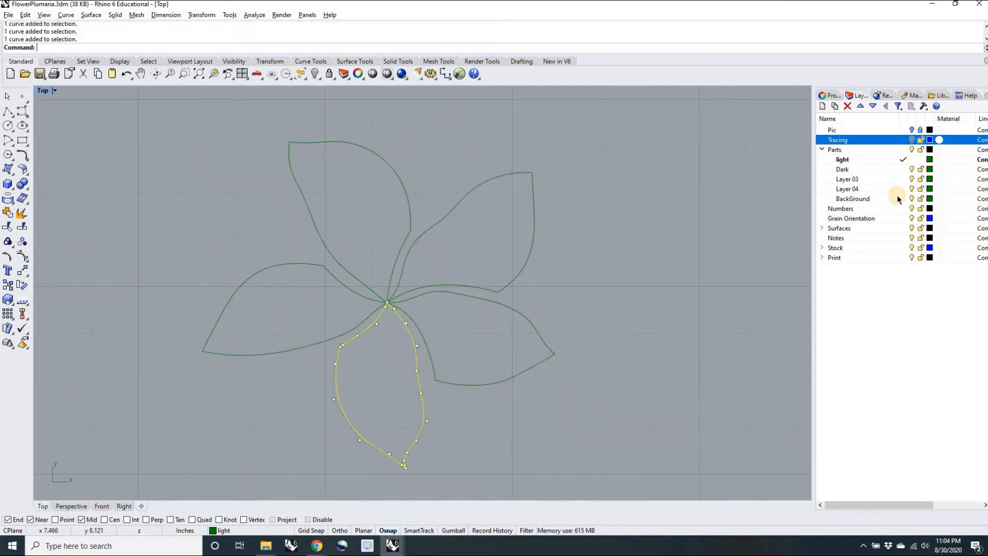
- Make the Dark sublayer current, hide the light sublayer and show the Tracing layer
click(905, 168)
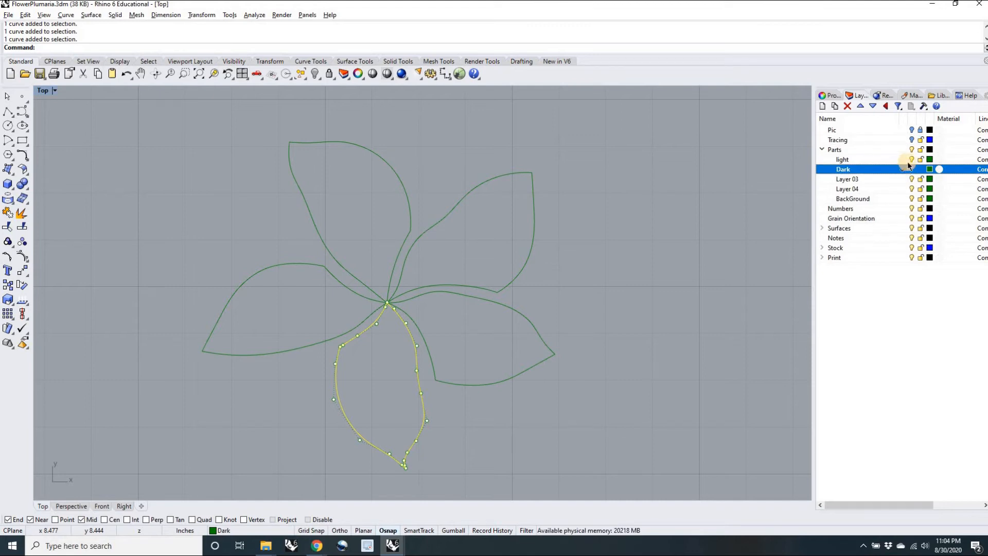
click(912, 158)
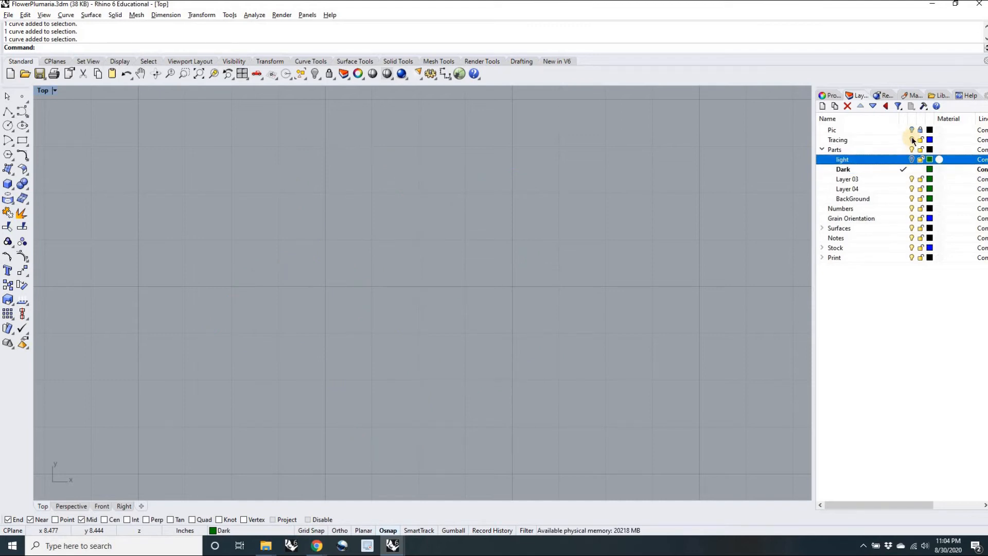
click(911, 139)
scroll(535, 340, down, 2)
scroll(542, 356, down, 2)
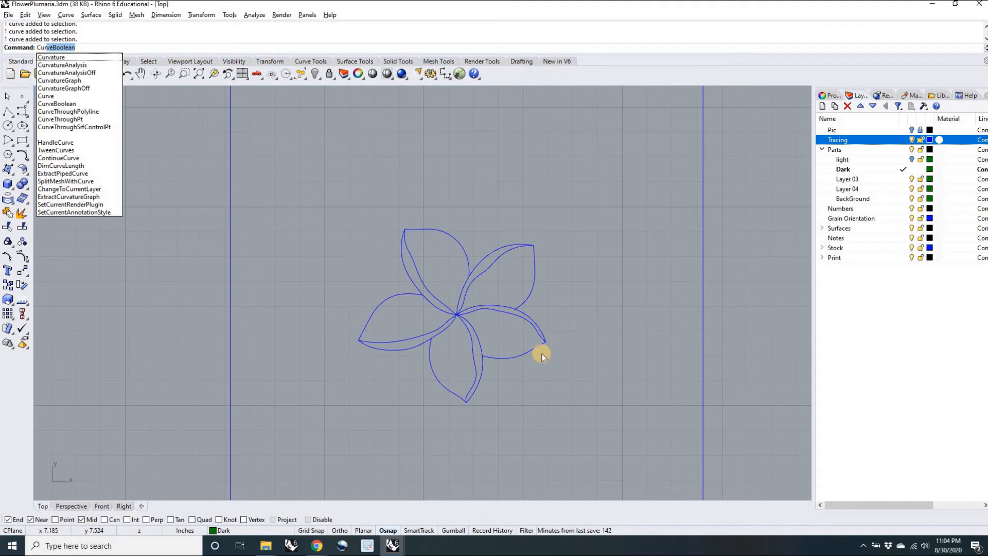
- Run CurveBoolean on all the flower curves and pick the curled-edge regions of the left, bottom and lower-right petals
key(Return)
scroll(501, 324, up, 4)
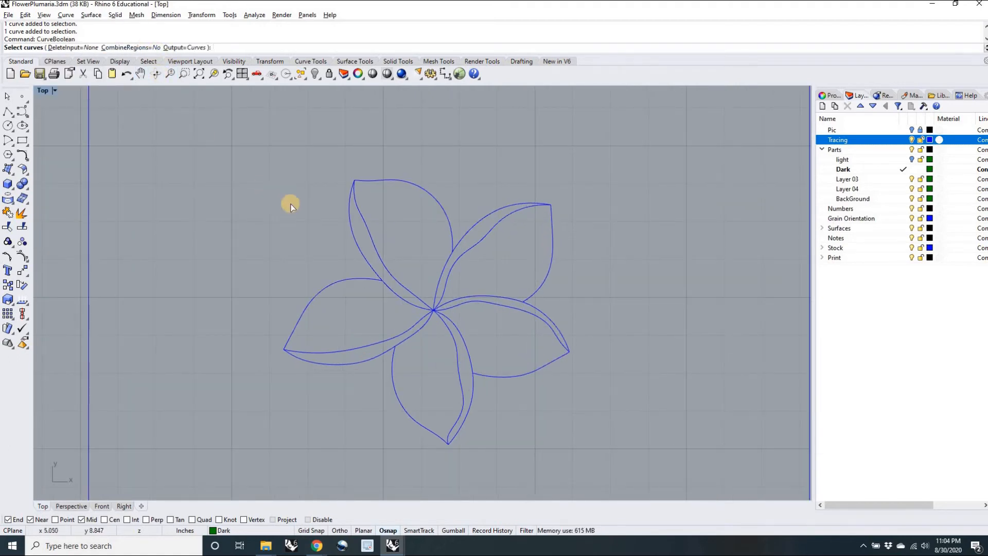
drag(578, 452, 277, 168)
right_click(252, 195)
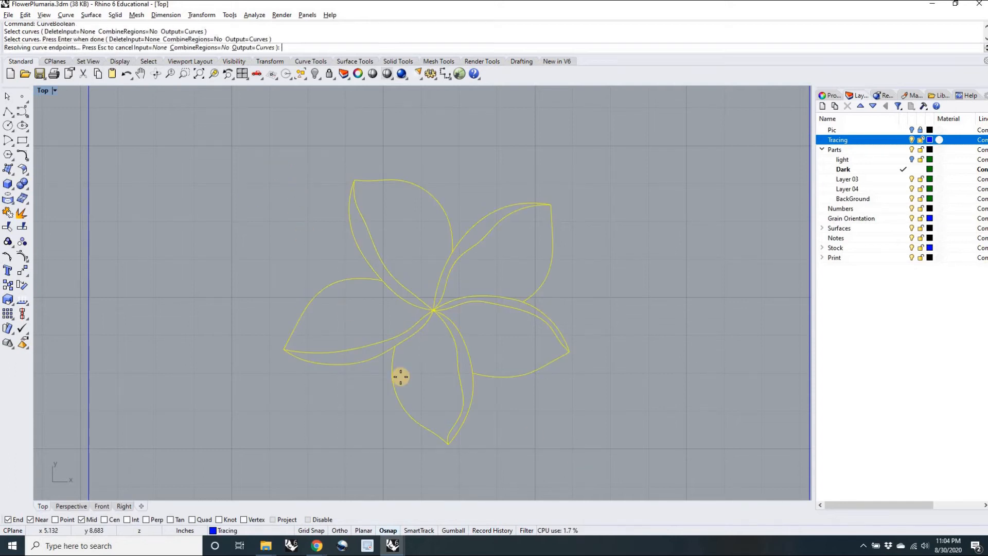
scroll(391, 378, up, 5)
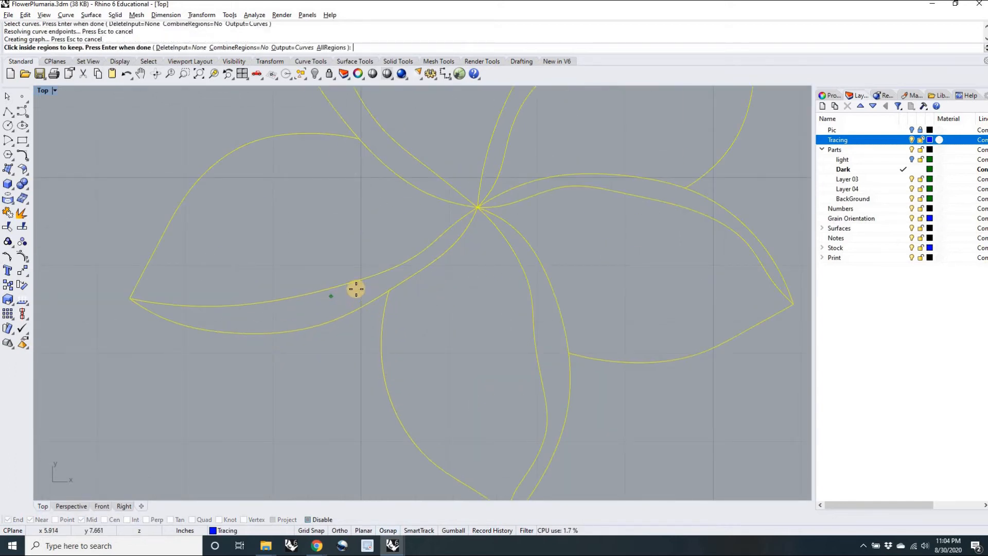
click(327, 302)
click(545, 338)
click(630, 199)
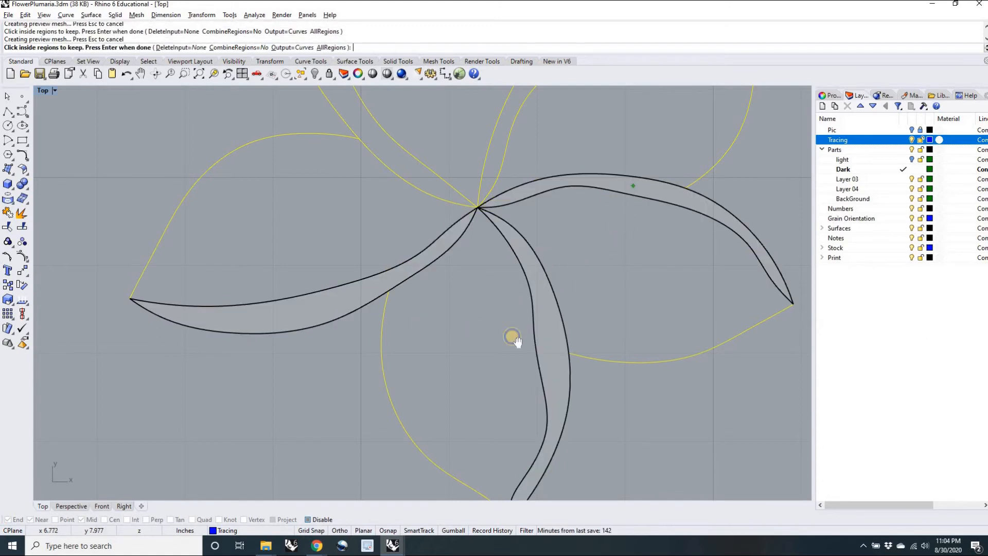
- Keep the narrow folded-edge regions of the two upper petals in the curve boolean and finish it, comparing with the reference picture
key(Up)
key(Up)
key(Up)
key(Right)
key(Right)
click(472, 203)
click(240, 274)
scroll(264, 289, down, 3)
right_drag(313, 284, 352, 256)
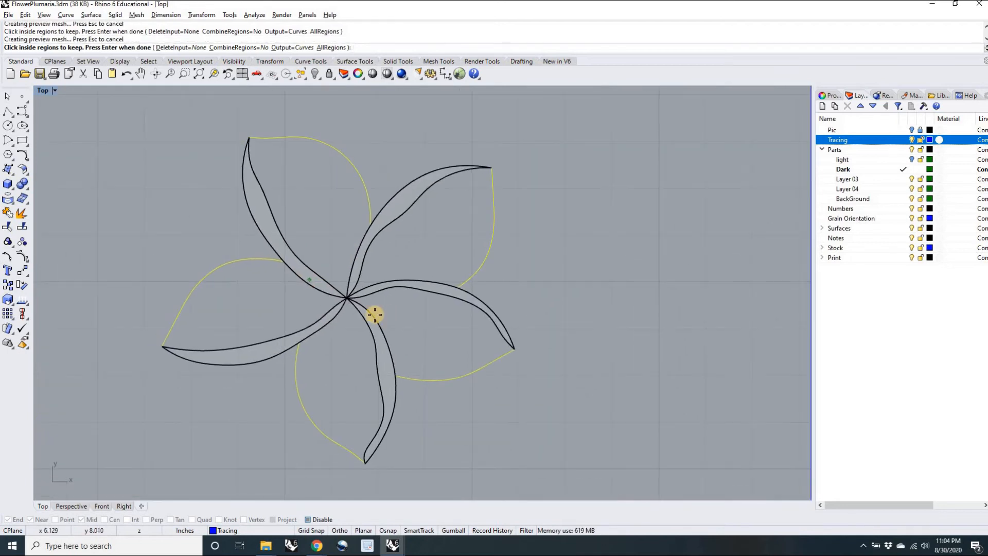
click(911, 129)
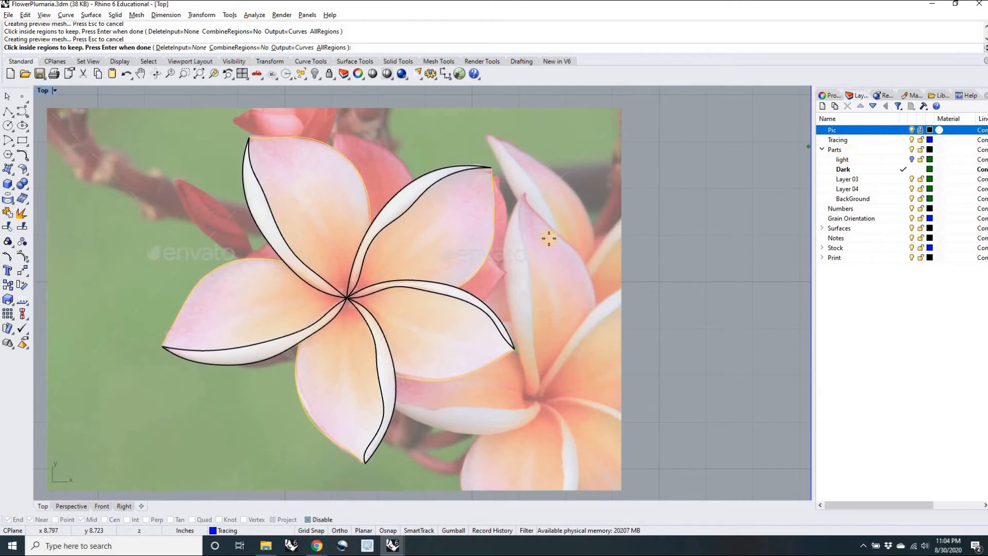
click(912, 131)
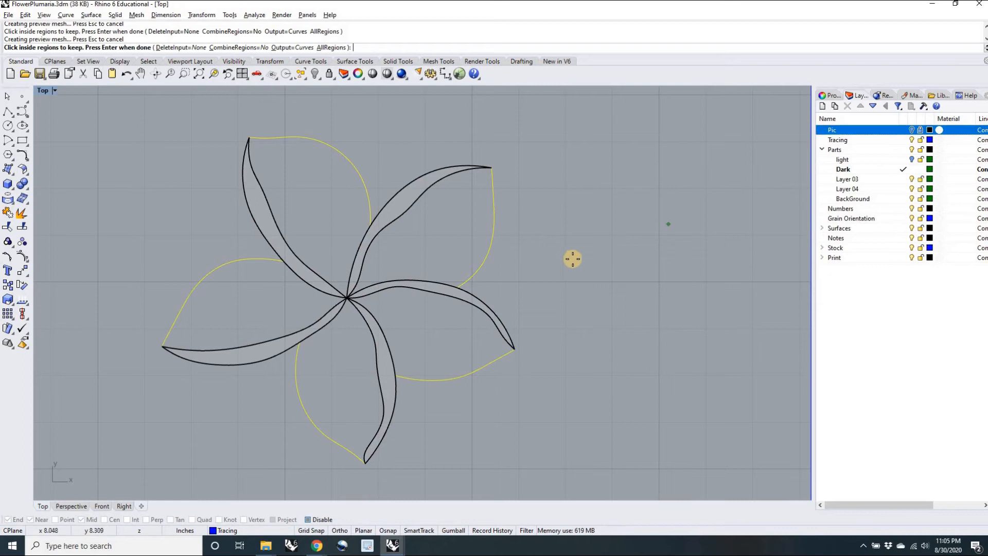
key(Return)
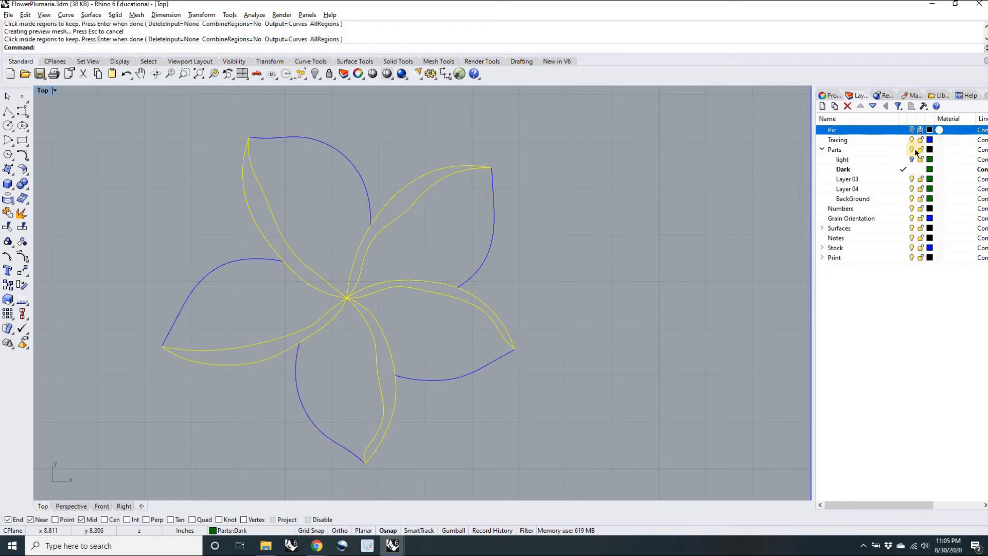
- Hide the Tracing layer and check individual folded-edge strips by selecting the curves on the Dark layer
click(913, 139)
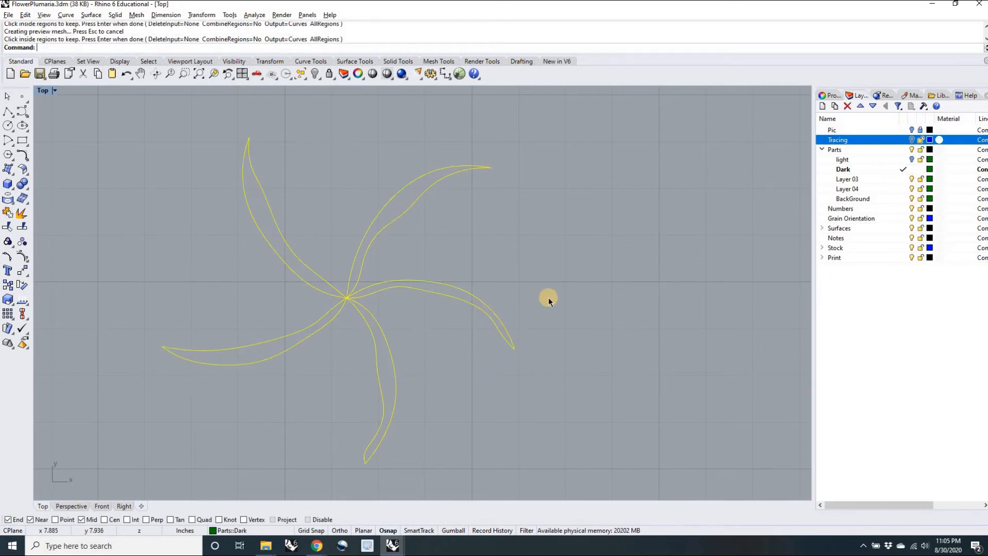
key(Escape)
click(441, 298)
key(Escape)
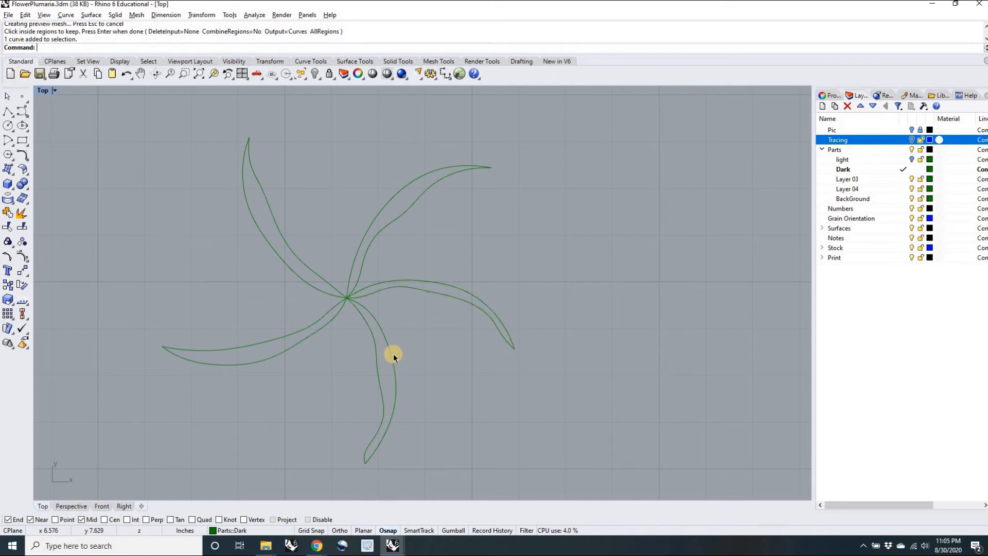
click(380, 371)
key(Escape)
scroll(610, 314, down, 4)
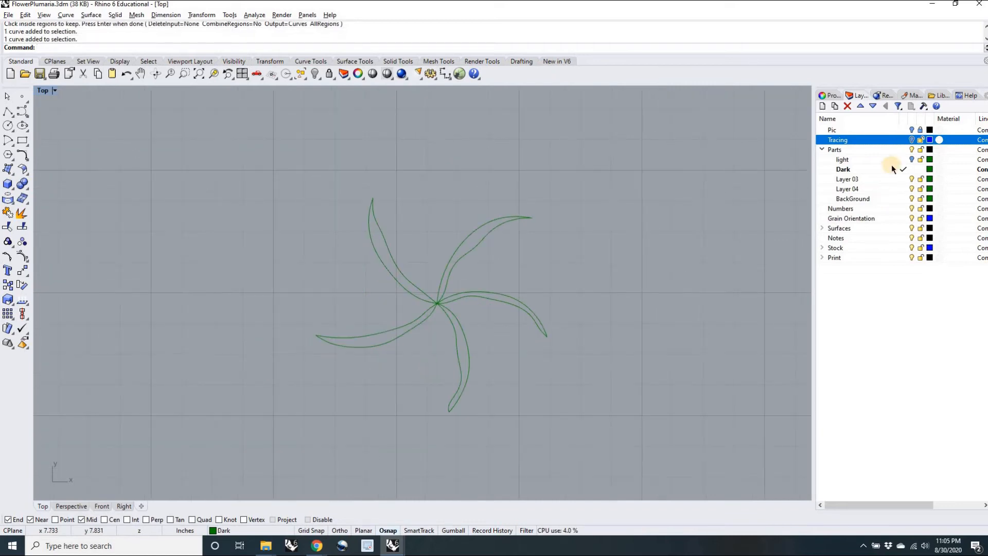
- Make Tracing the current layer with Dark hidden, and examine how the traced petal curves meet around the flower
click(908, 140)
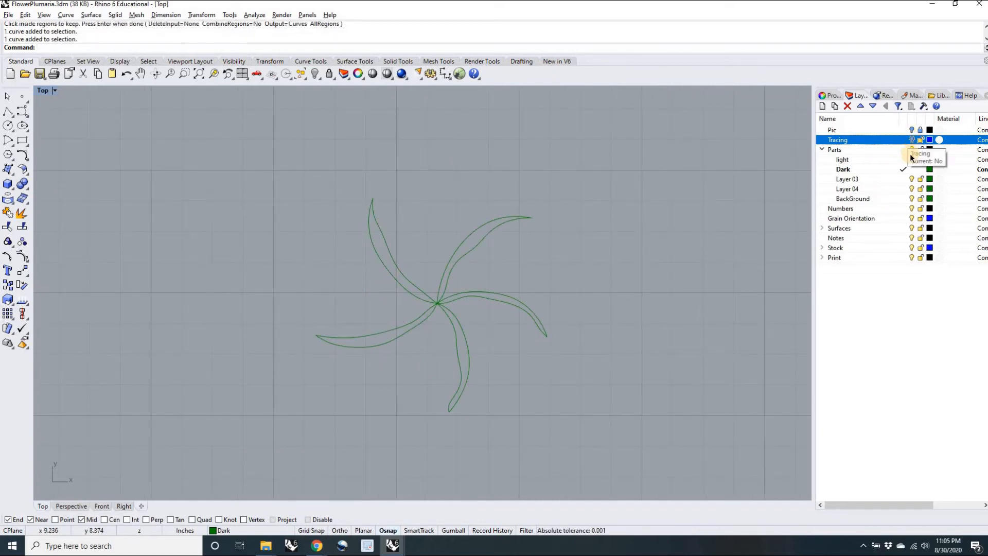
click(910, 170)
click(499, 293)
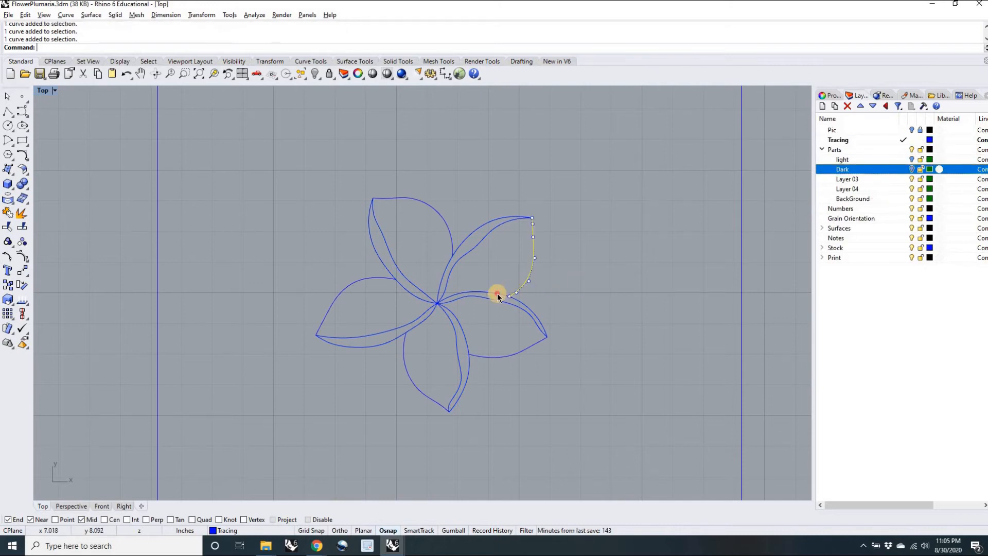
click(467, 332)
scroll(468, 335, up, 5)
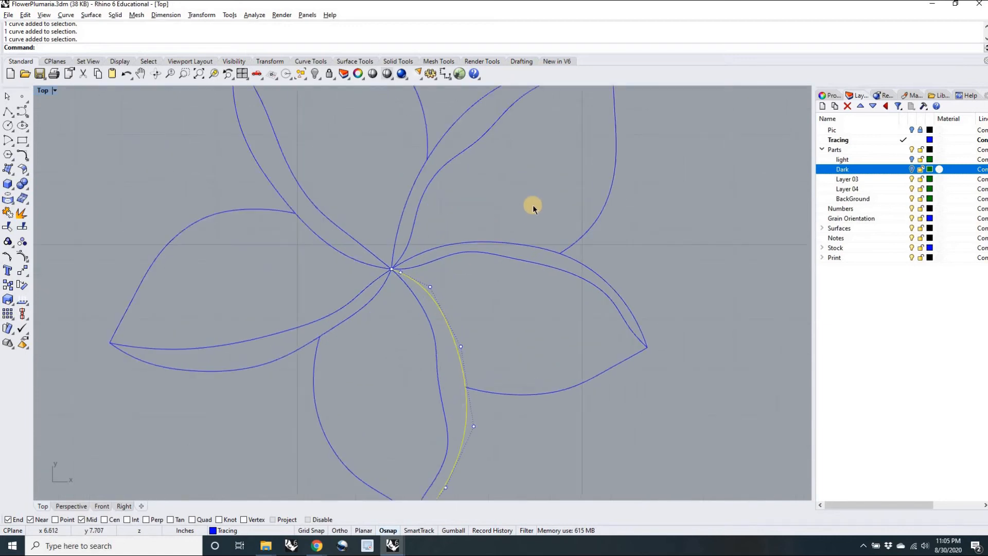
right_drag(490, 289, 452, 276)
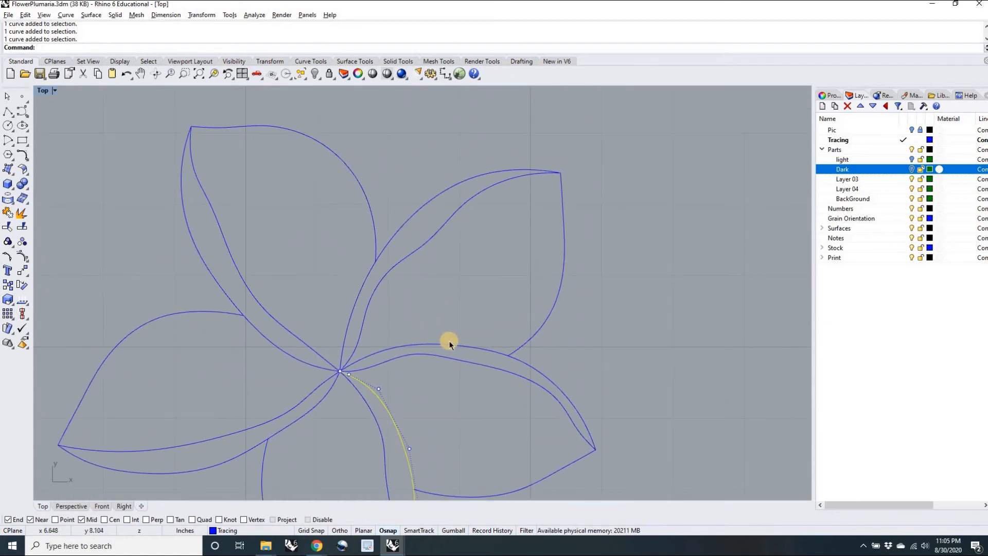
scroll(449, 345, up, 3)
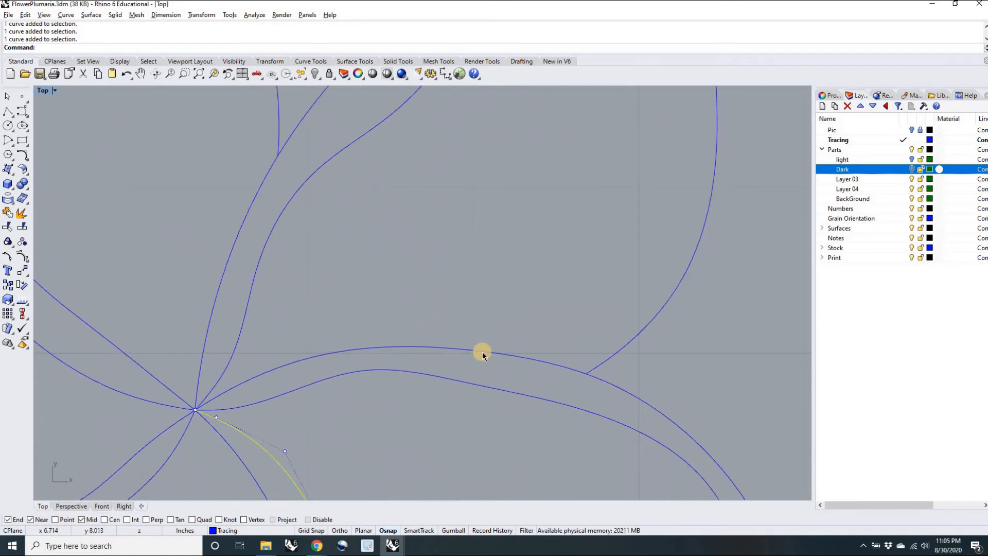
click(434, 349)
scroll(436, 350, down, 3)
scroll(436, 351, down, 2)
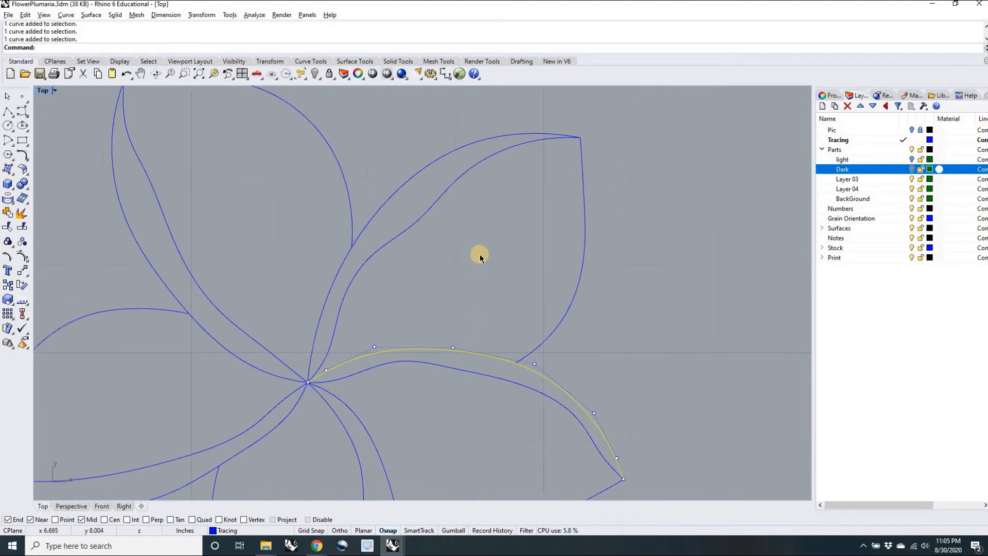
scroll(442, 362, up, 5)
scroll(446, 358, down, 5)
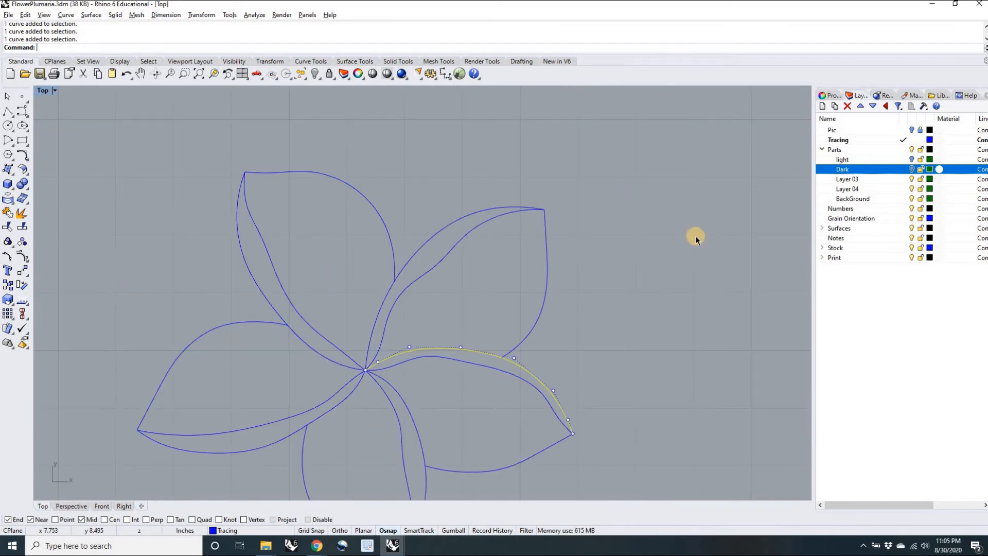
scroll(684, 255, down, 3)
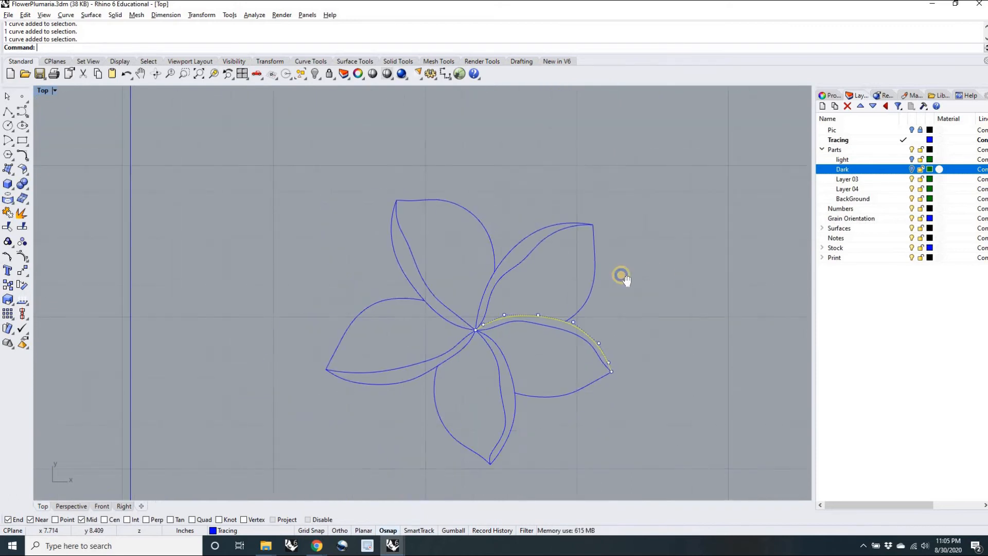
- Show the light and Dark layers, make Parts the current layer, and hide Tracing
click(912, 159)
click(912, 169)
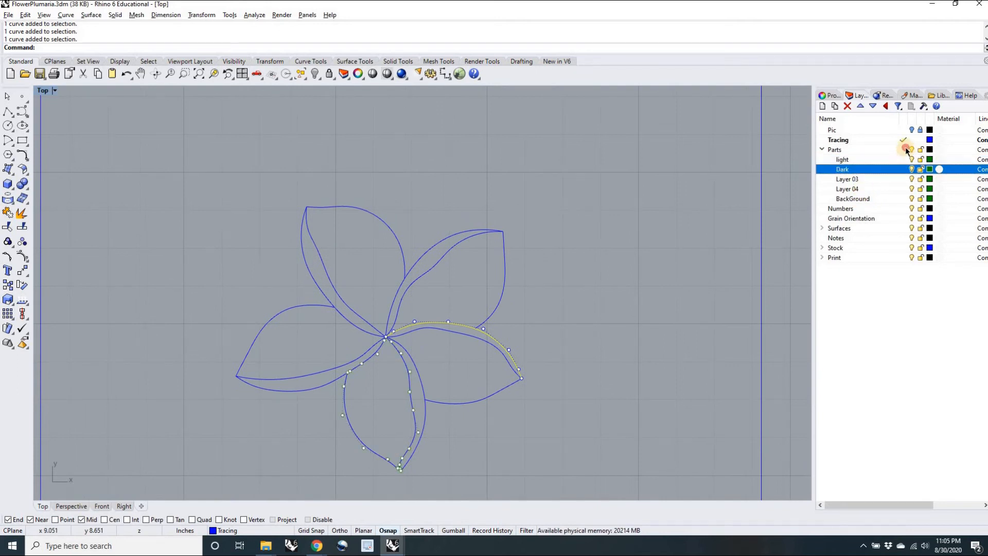
click(912, 150)
click(911, 138)
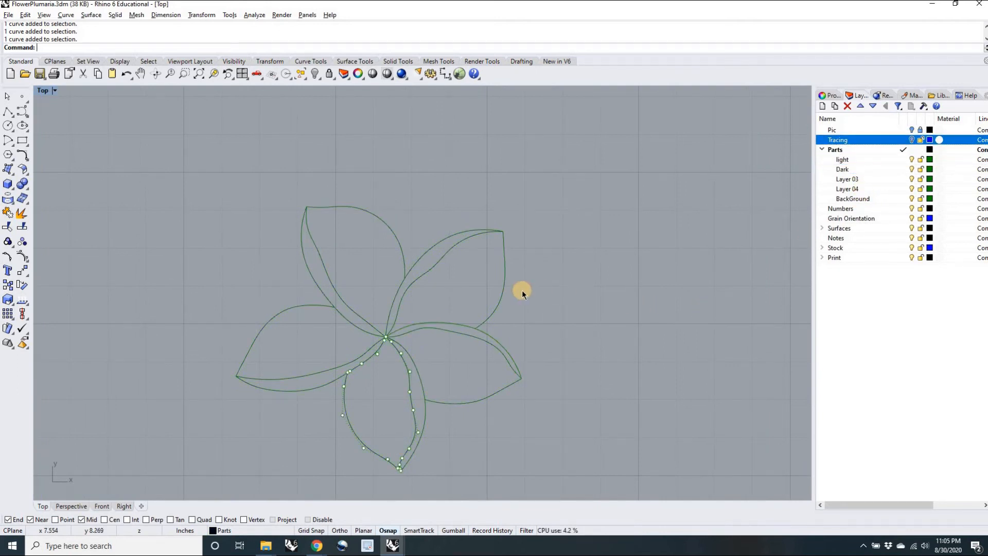
- Try moving the upper-right light petal outline away from the flower, undo the move, and clear the selection
drag(502, 297, 643, 257)
key(ctrl+z)
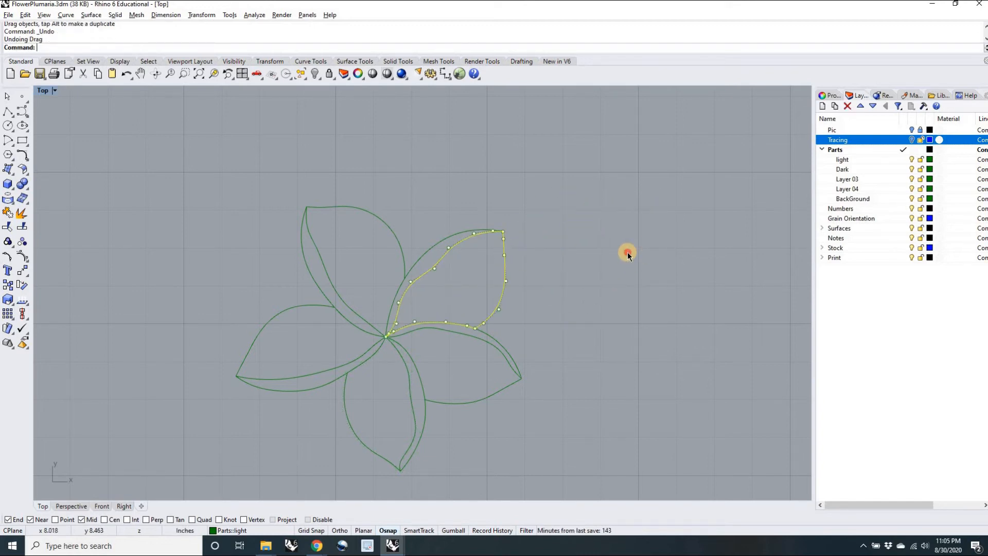
key(Escape)
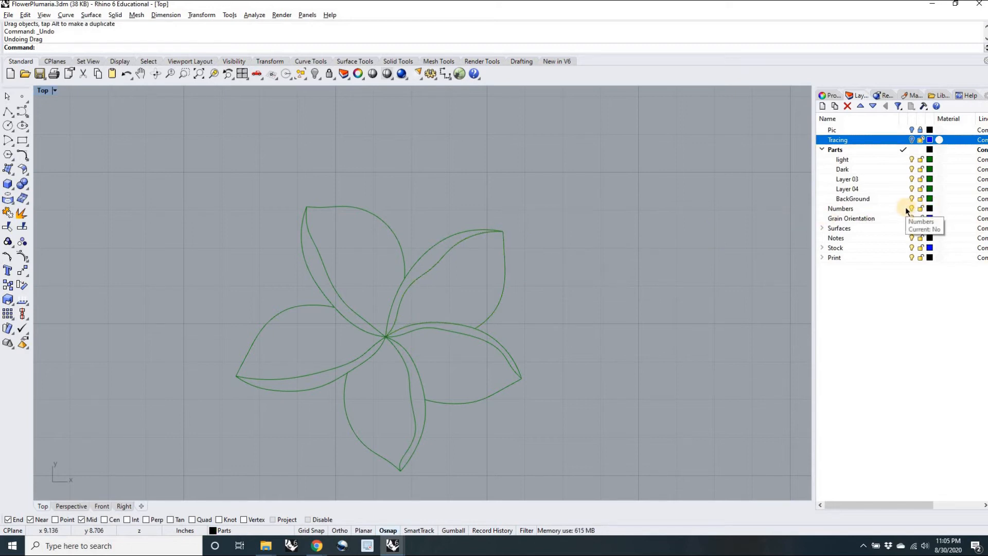
- Make Grain Orientation the current layer and show the Pic layer as a reference for drawing lines
double_click(870, 219)
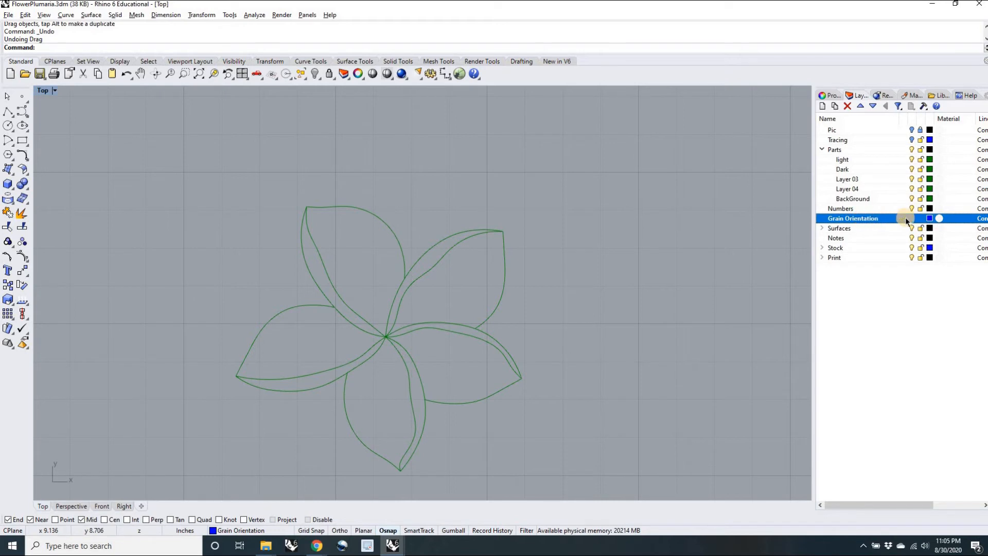
right_drag(550, 274, 511, 257)
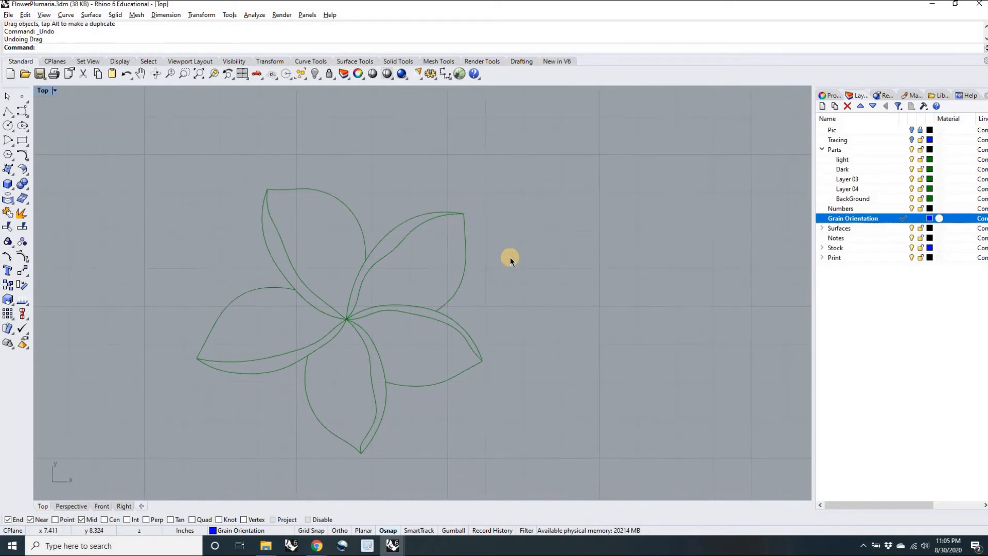
key(Return)
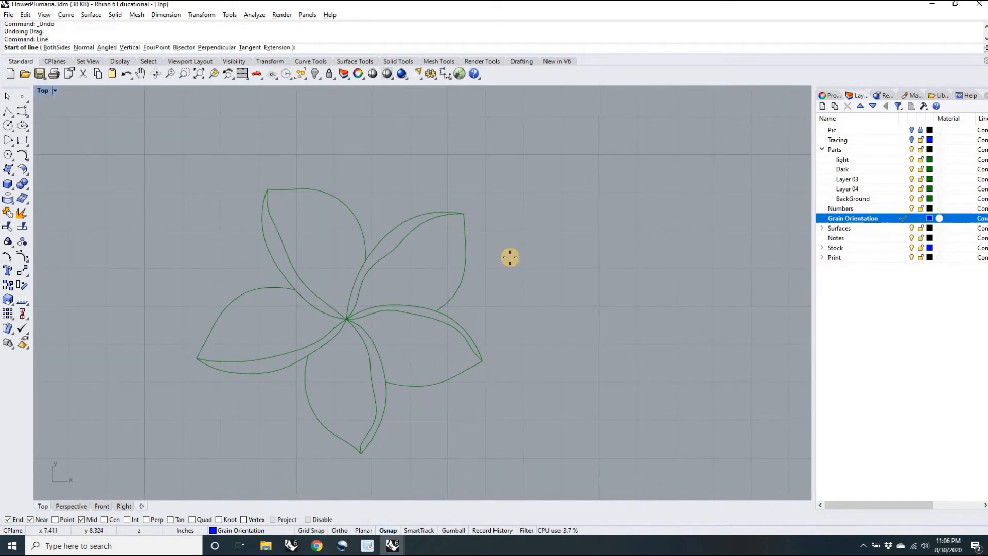
scroll(446, 267, up, 4)
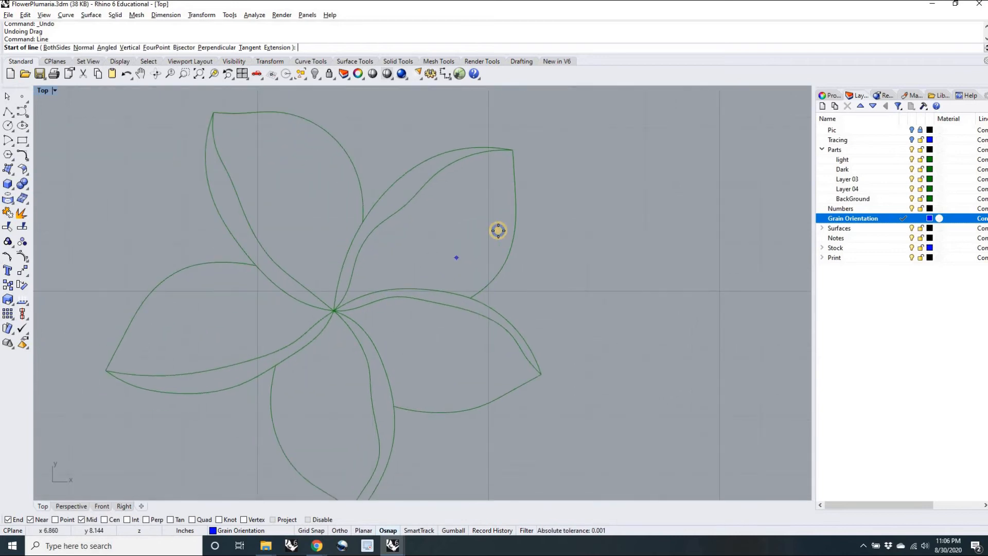
click(913, 129)
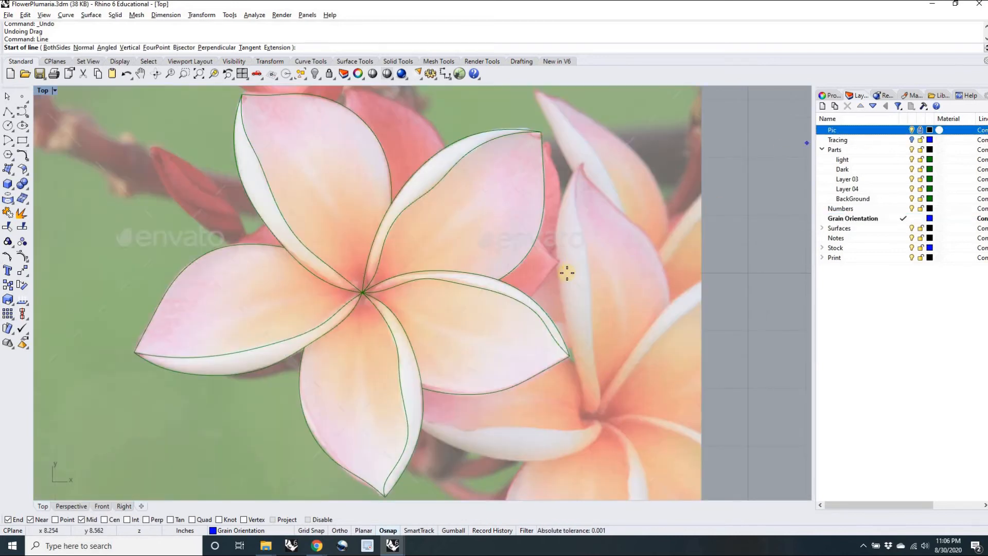
scroll(448, 257, up, 4)
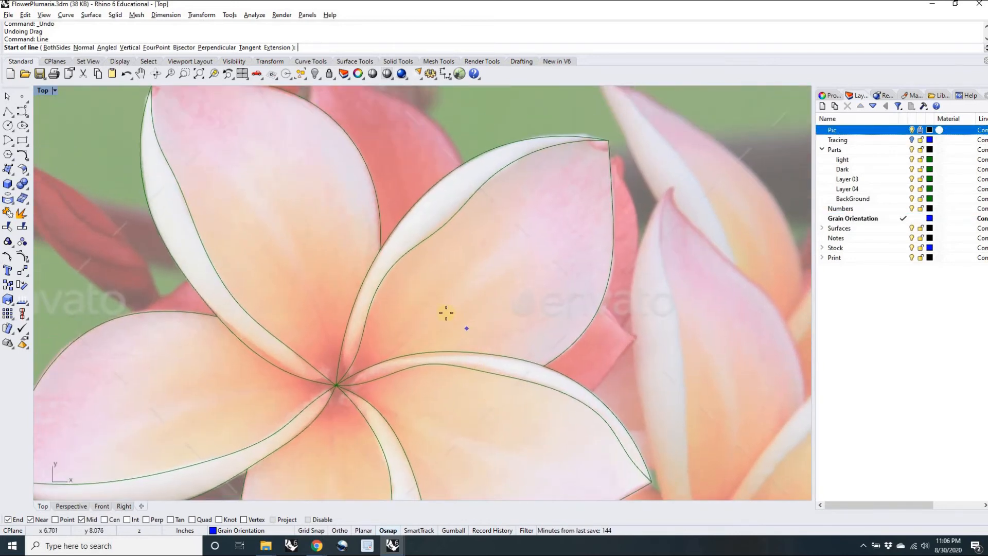
- Draw one straight grain direction line lengthwise inside each of the upper-right, upper-left and left petals, following the photo
click(439, 312)
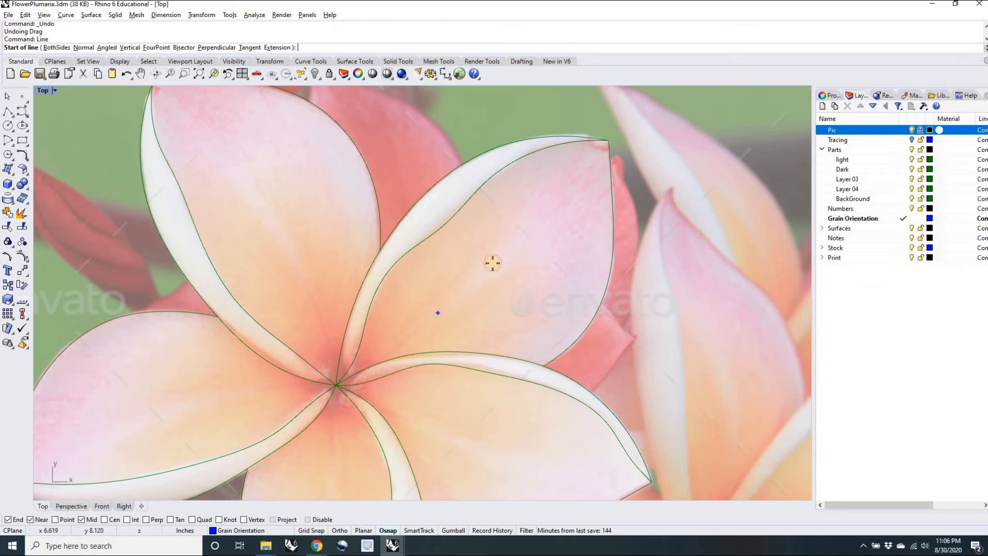
click(524, 236)
key(Return)
click(307, 267)
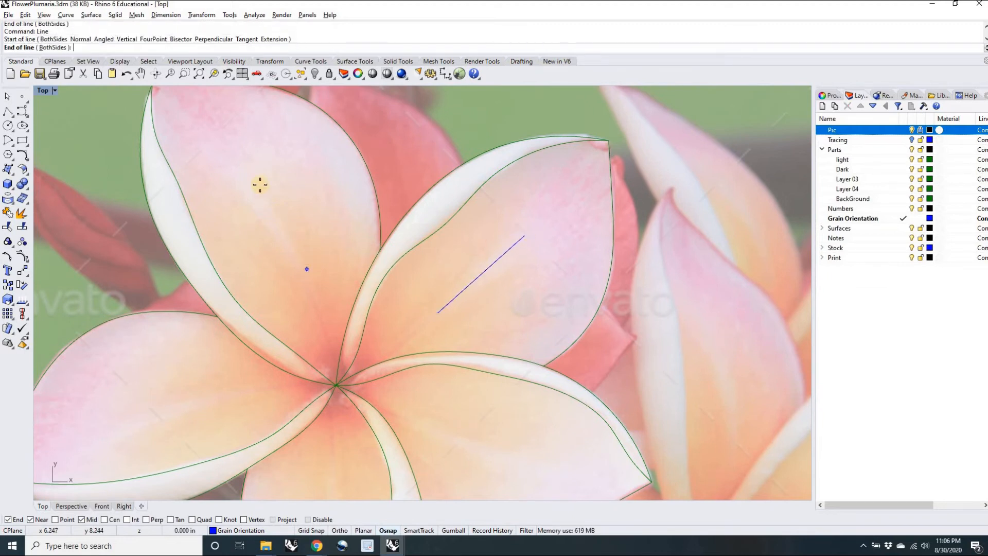
click(251, 162)
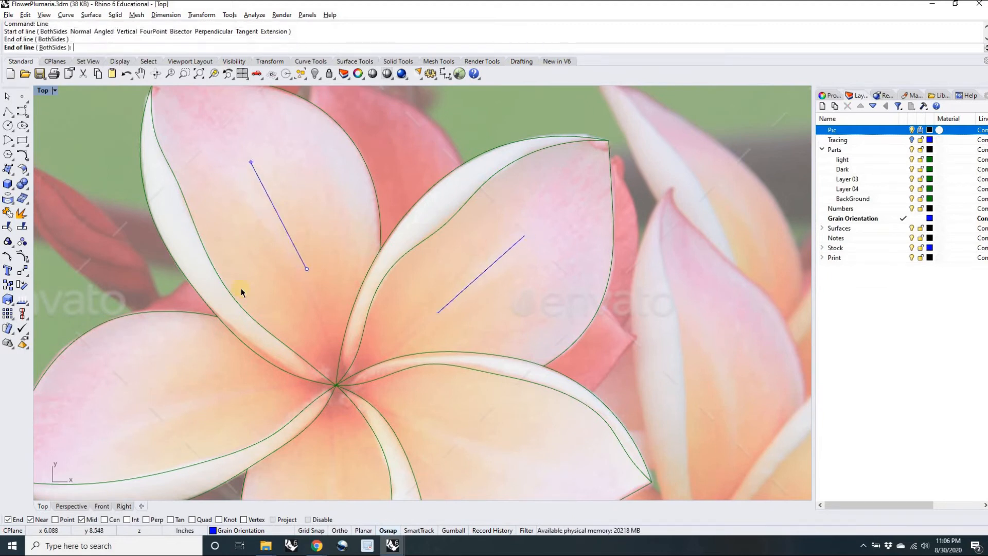
right_click(209, 361)
click(224, 377)
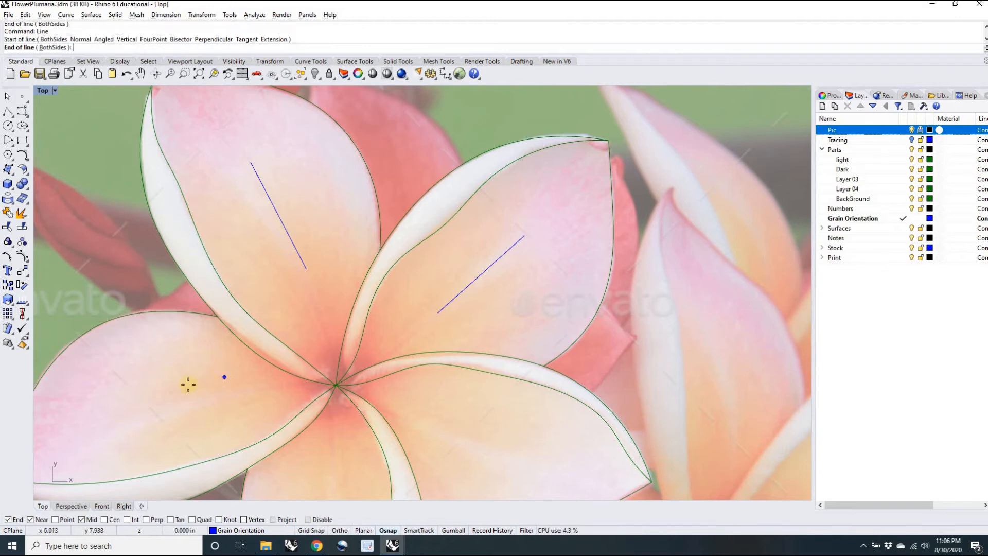
click(120, 406)
- Draw one straight grain direction line lengthwise inside each of the bottom and lower-right petals
scroll(211, 412, down, 4)
right_drag(211, 412, 197, 280)
right_click(259, 309)
scroll(272, 330, up, 2)
click(275, 327)
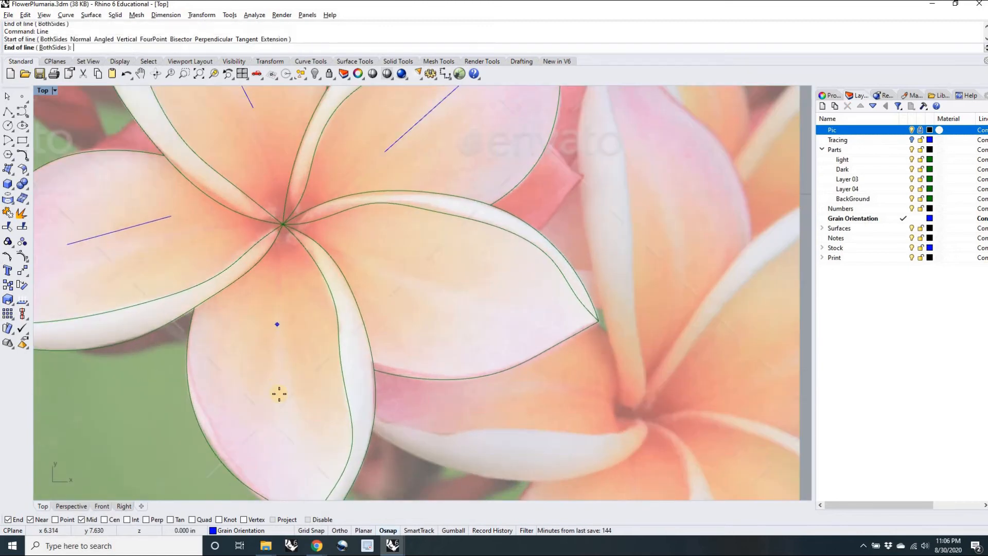
click(285, 413)
right_click(390, 278)
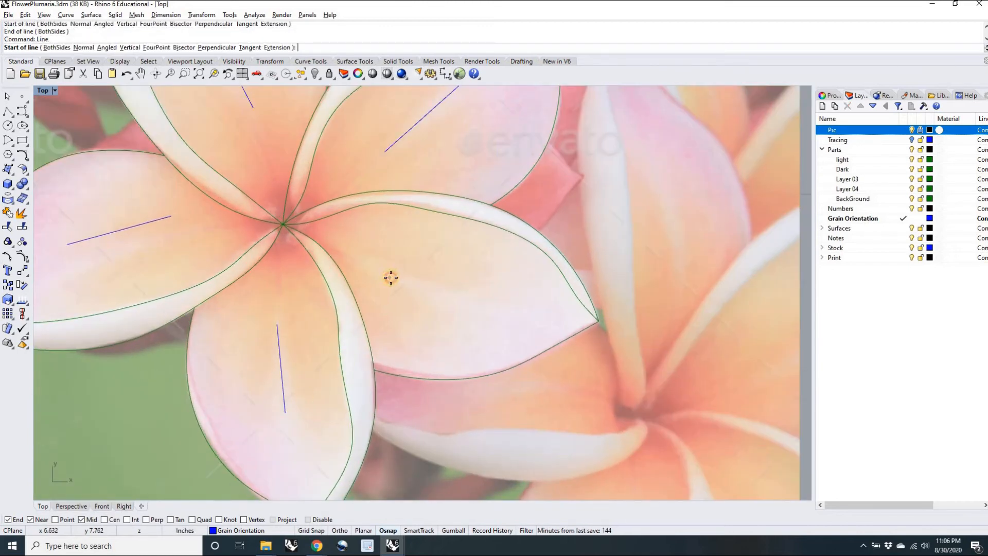
click(390, 278)
click(497, 306)
scroll(416, 270, down, 3)
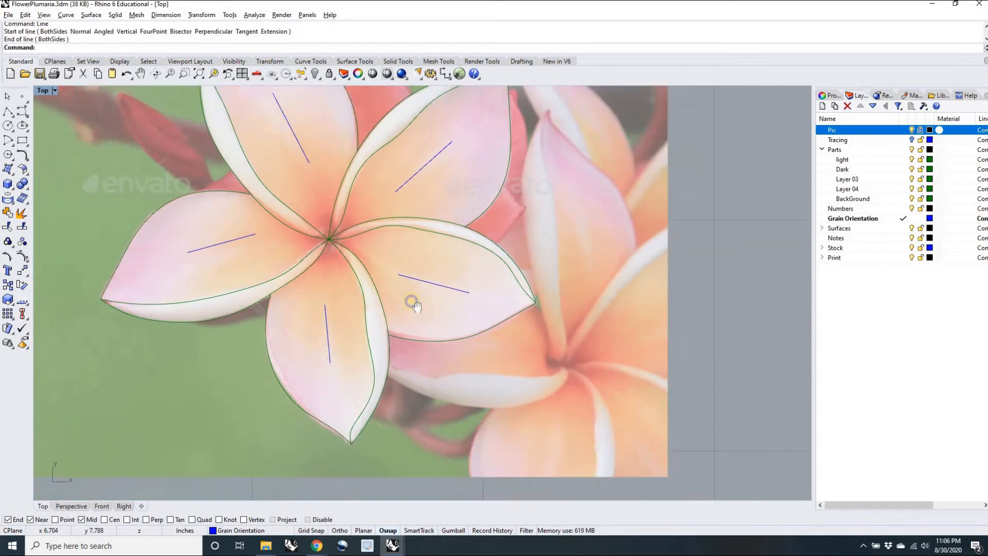
scroll(355, 297, up, 6)
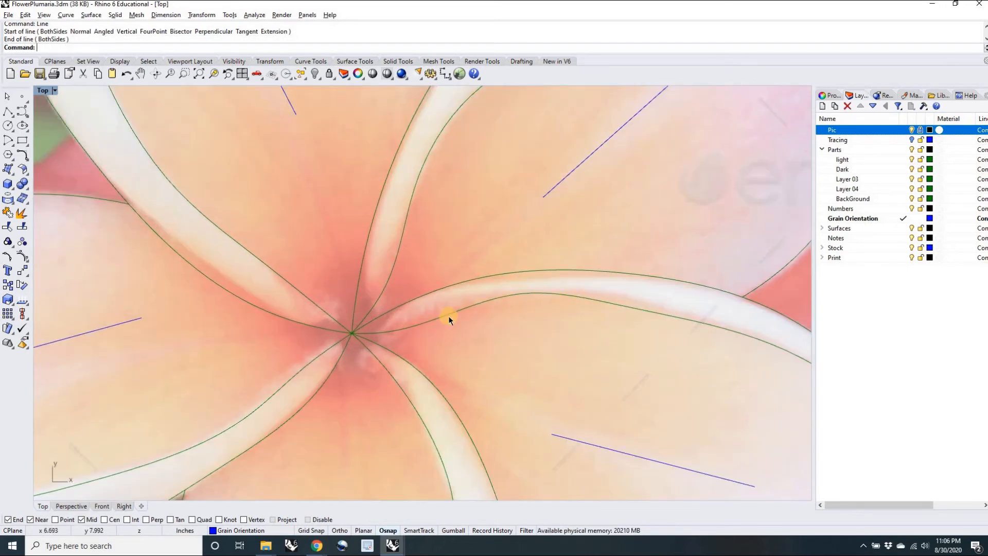
scroll(387, 328, down, 3)
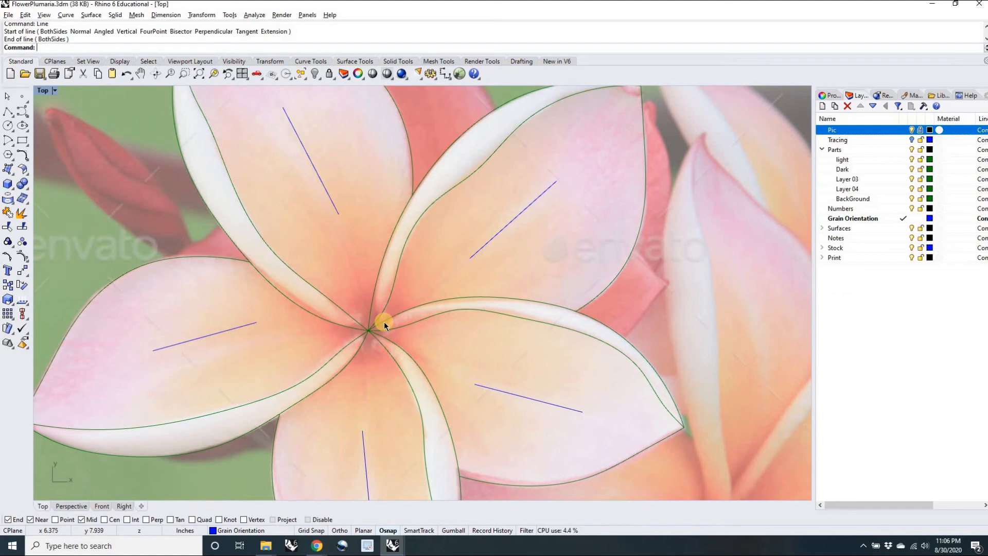
scroll(385, 322, down, 2)
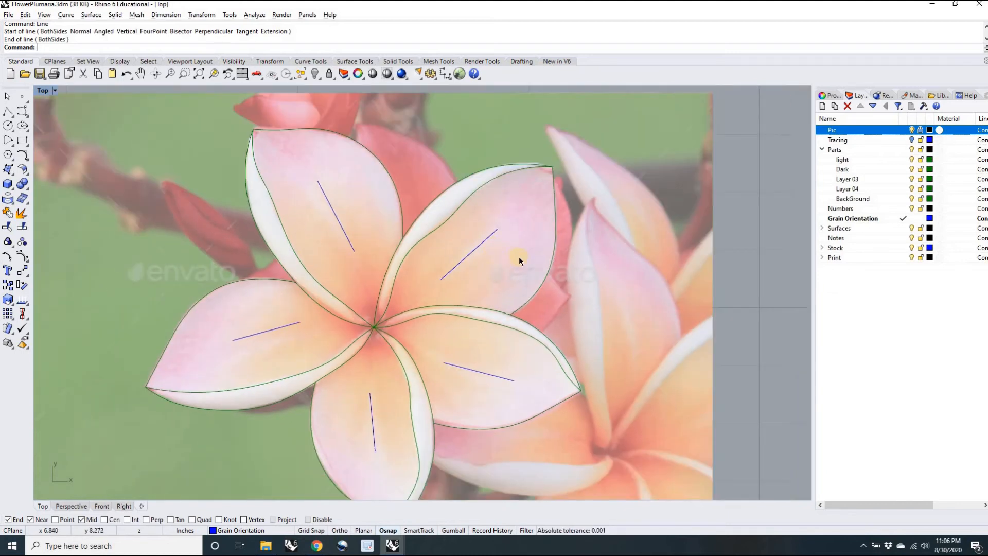
- Make Numbers the current layer and hide the Pic layer
click(904, 208)
click(919, 131)
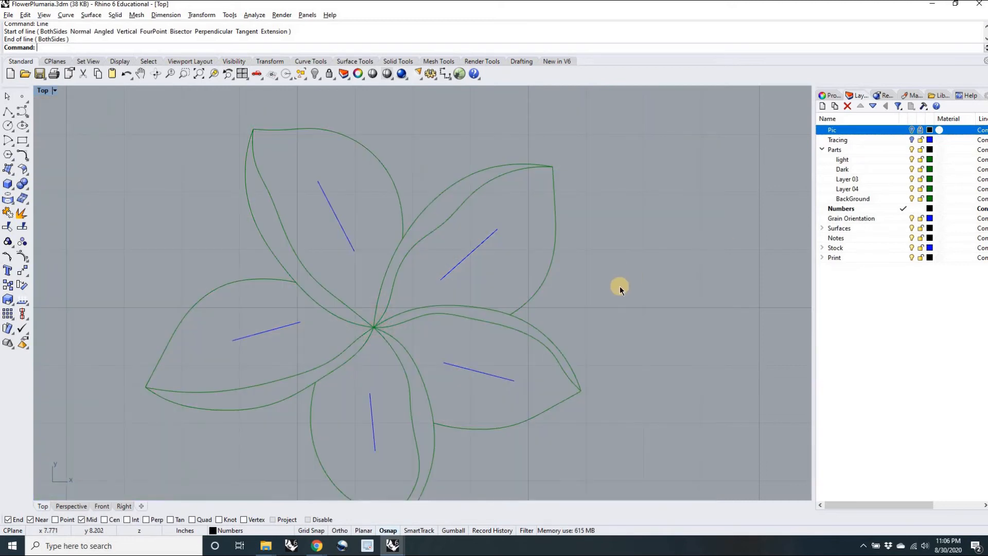
scroll(620, 287, down, 8)
right_drag(619, 286, 518, 272)
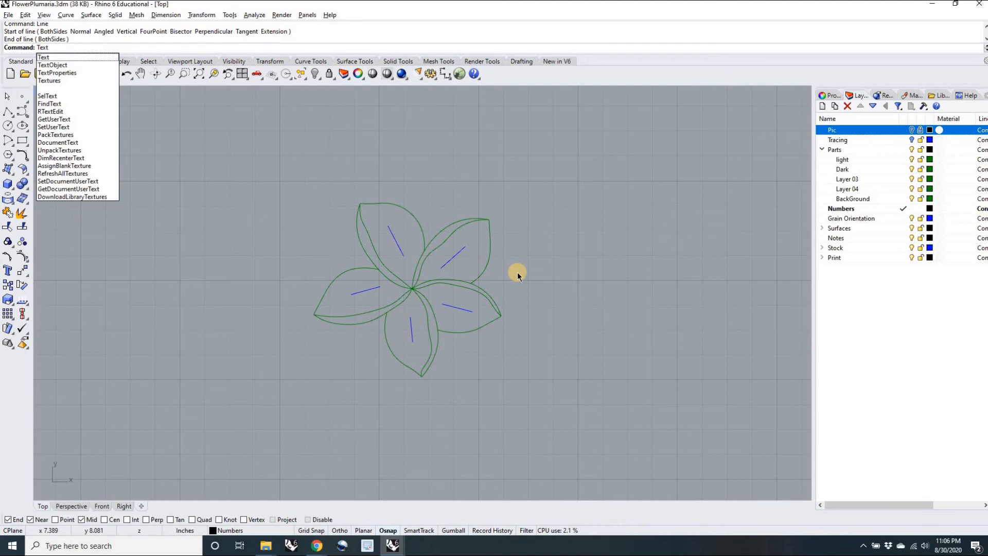
key(Return)
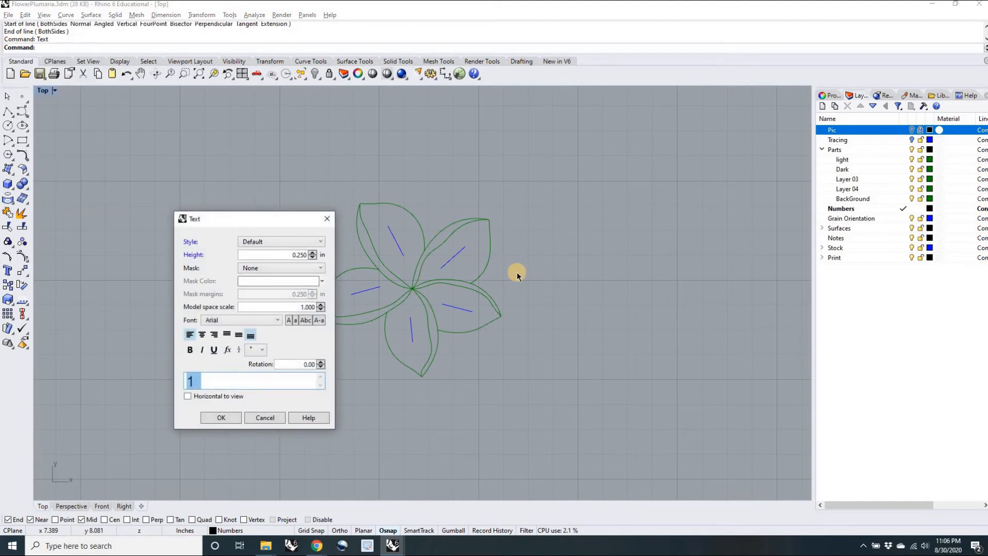
click(302, 255)
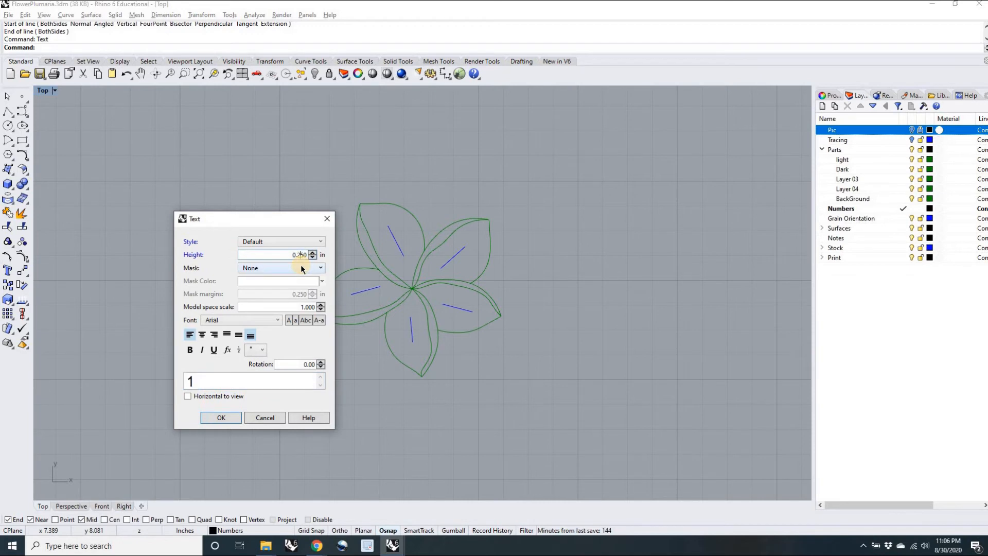
key(BackSpace)
click(213, 387)
click(223, 418)
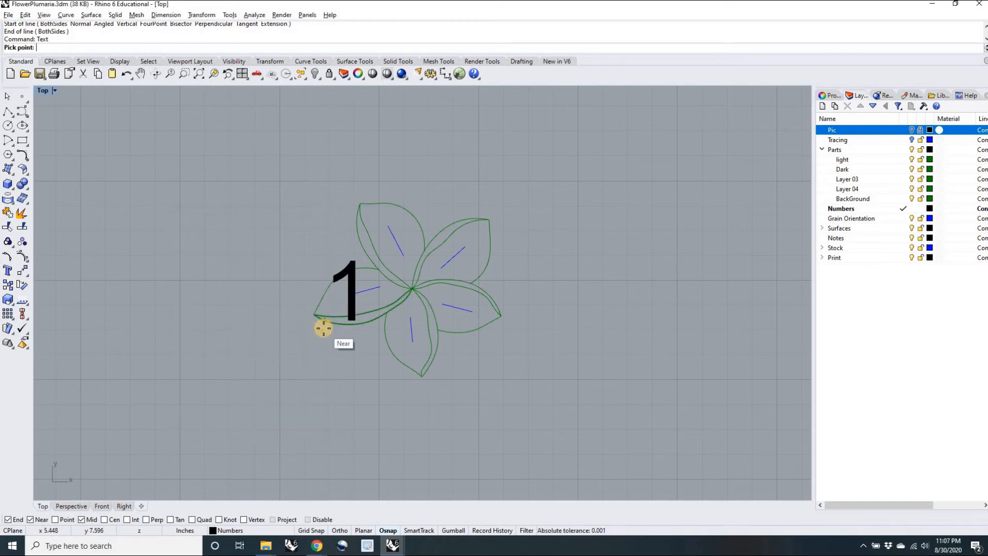
key(Escape)
- Add the text "1" at 0.060 in height above the grain line in the left petal
right_click(323, 328)
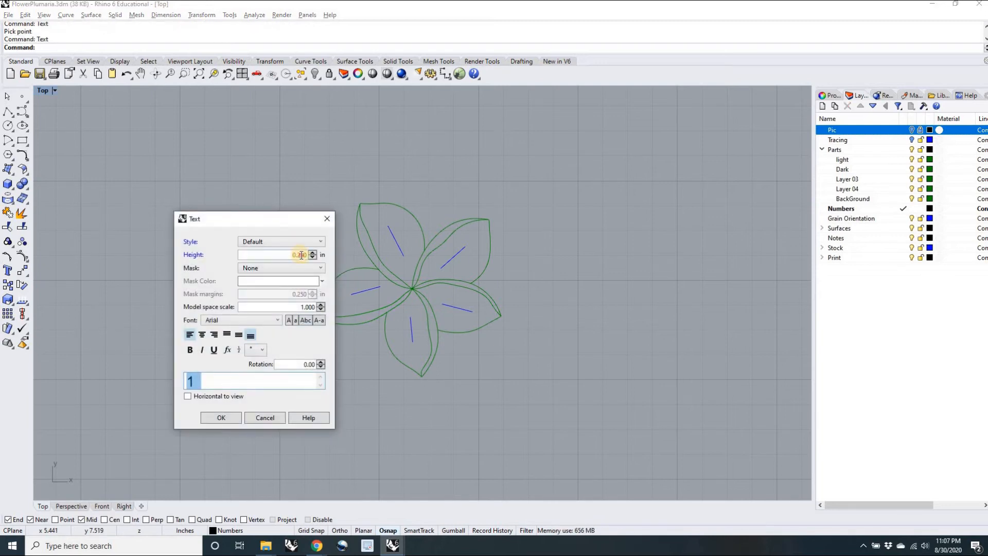
click(302, 257)
text(0)
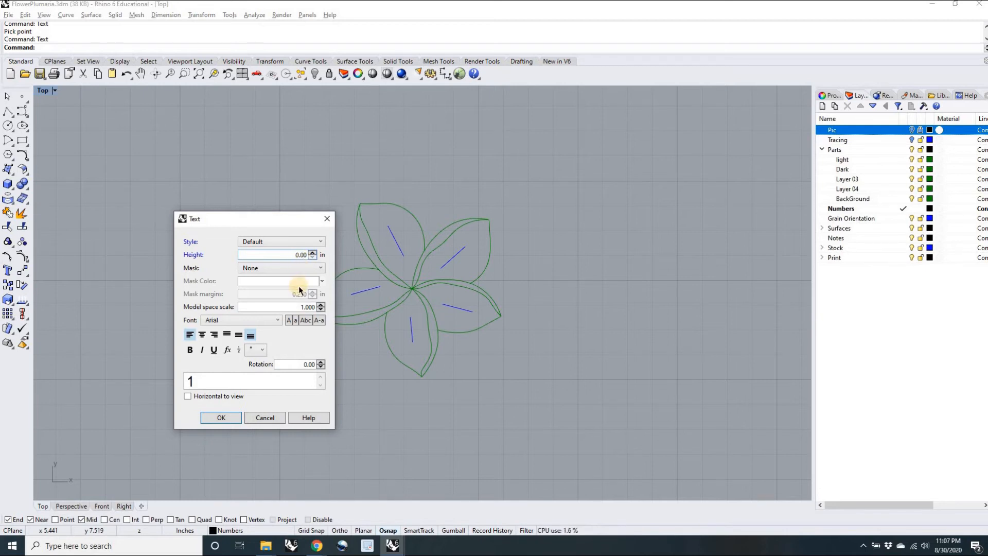
click(229, 418)
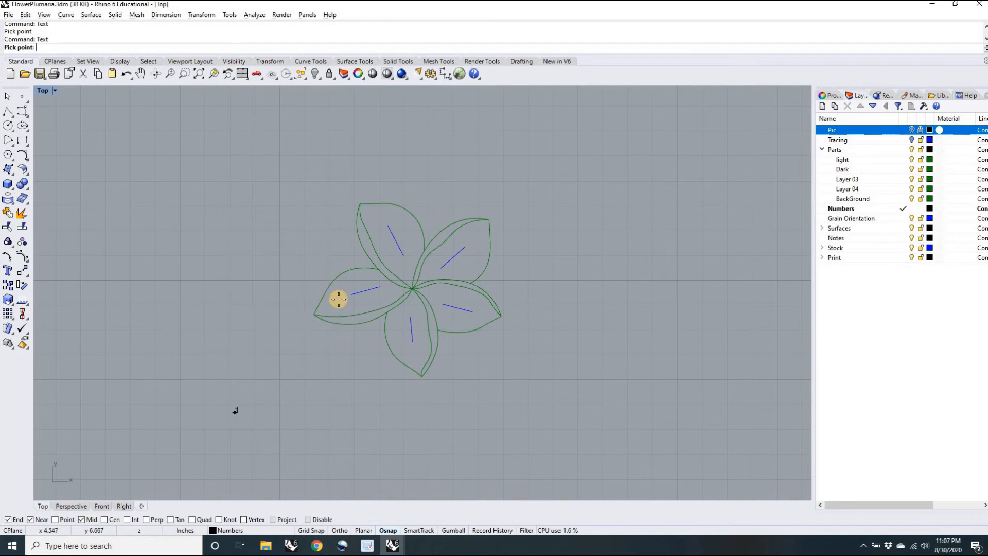
scroll(340, 298, up, 5)
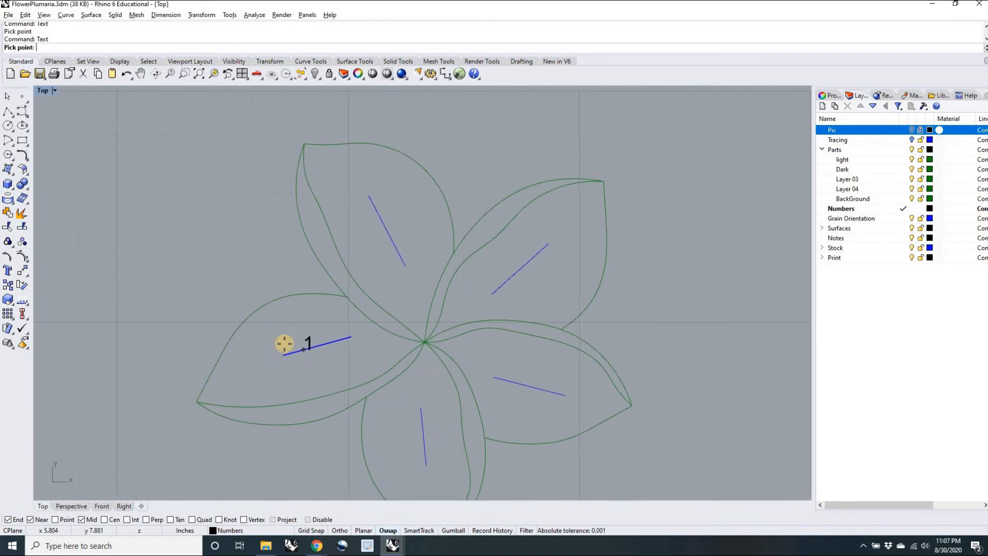
scroll(286, 338, up, 2)
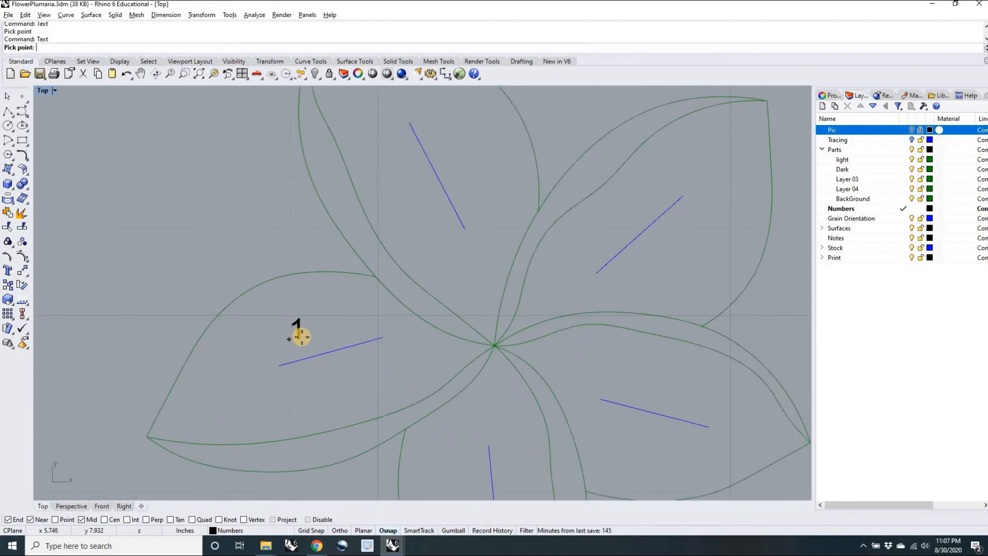
click(303, 338)
- Add the text "2" at the same height beside the grain line in the upper-left petal
right_click(443, 260)
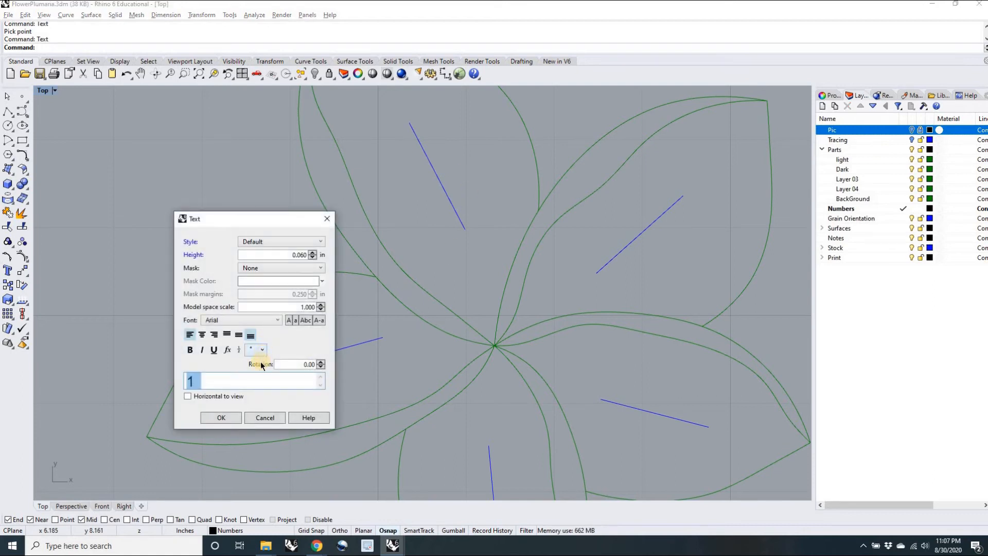
text(2)
click(226, 415)
right_drag(447, 149, 404, 194)
click(406, 195)
- Add the text "3" at the same height beside the grain line in the upper-right petal
right_click(581, 287)
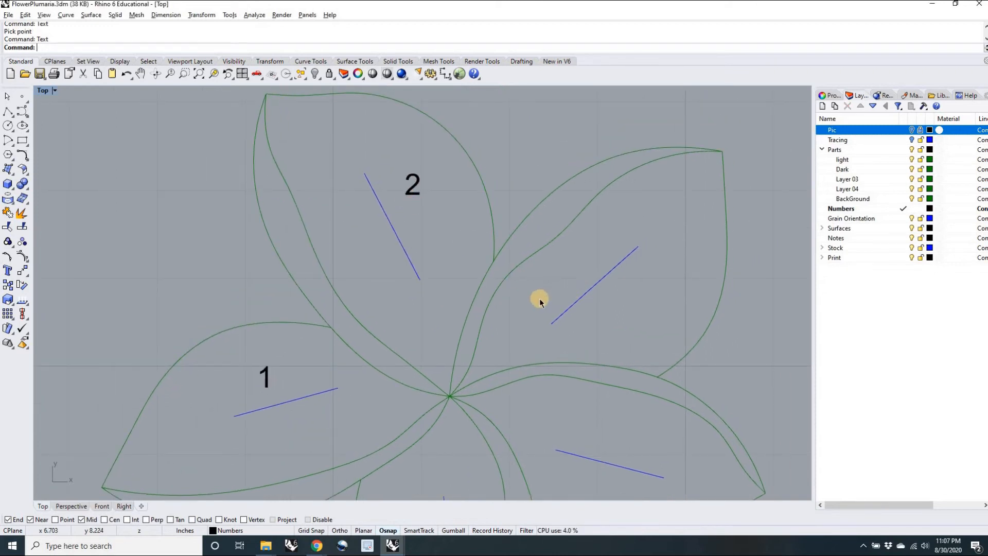
text(3)
click(221, 418)
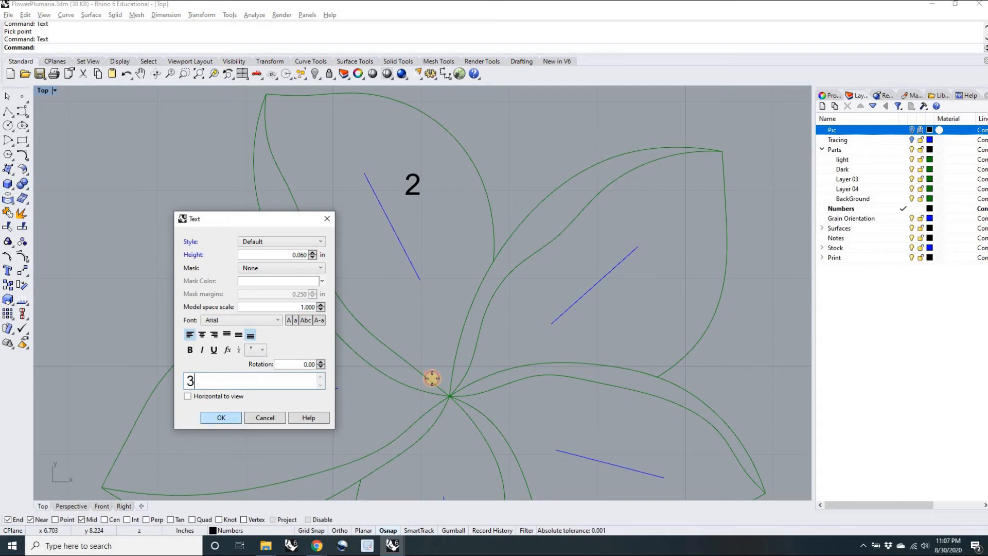
click(617, 299)
- Number the lower-right petal 4, the bottom petal 5, and the narrow edge parts 6 to 9 clockwise from the left petal
right_drag(589, 400, 545, 307)
right_click(536, 322)
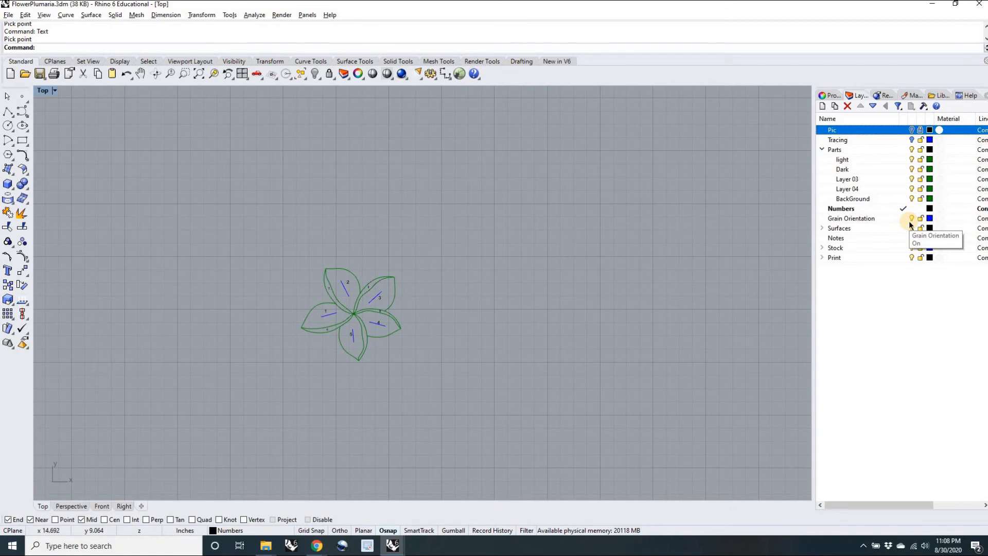
scroll(437, 294, up, 10)
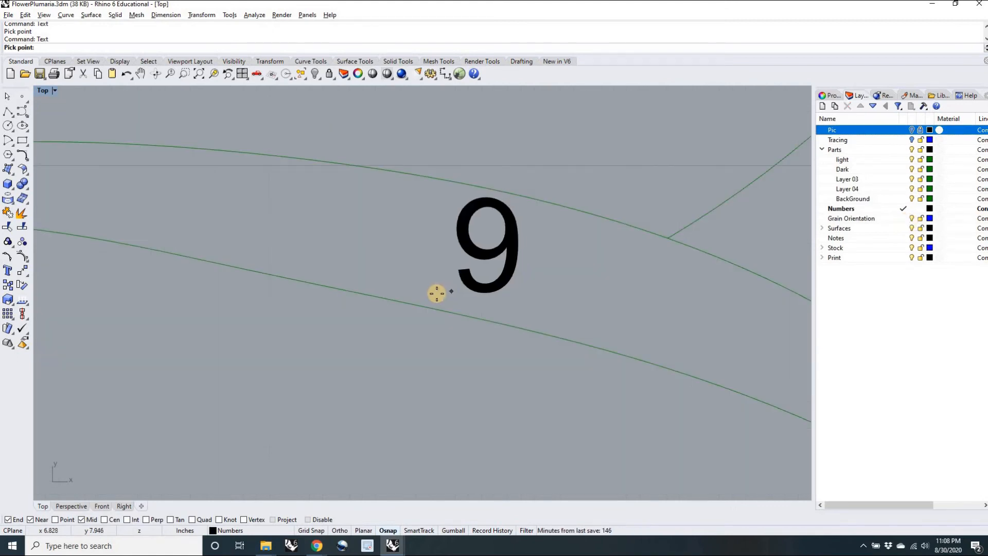
scroll(437, 293, down, 3)
scroll(436, 297, down, 5)
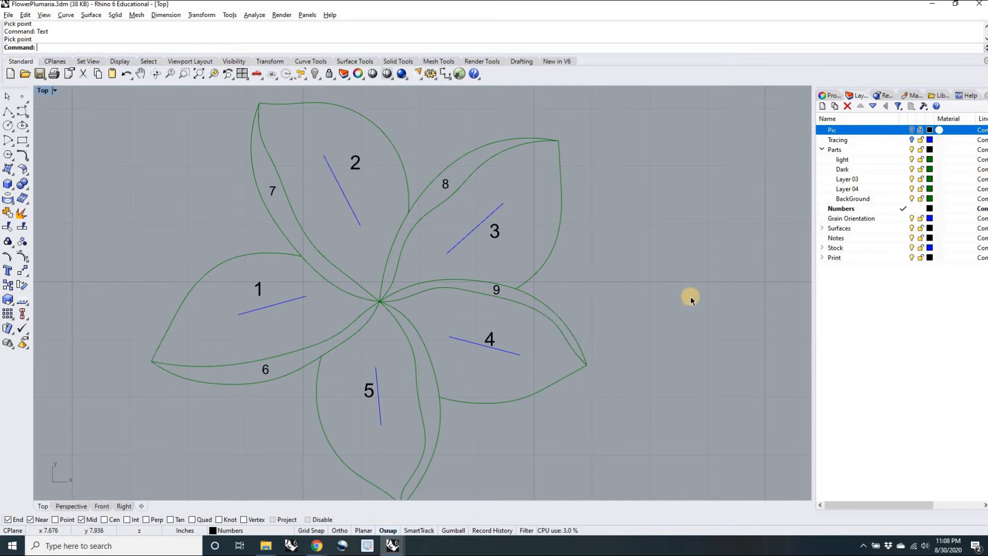
- Switch to the open FLOWER file and examine how its print sheet arranges the numbered flower and the separate cut parts
right_drag(704, 274, 662, 289)
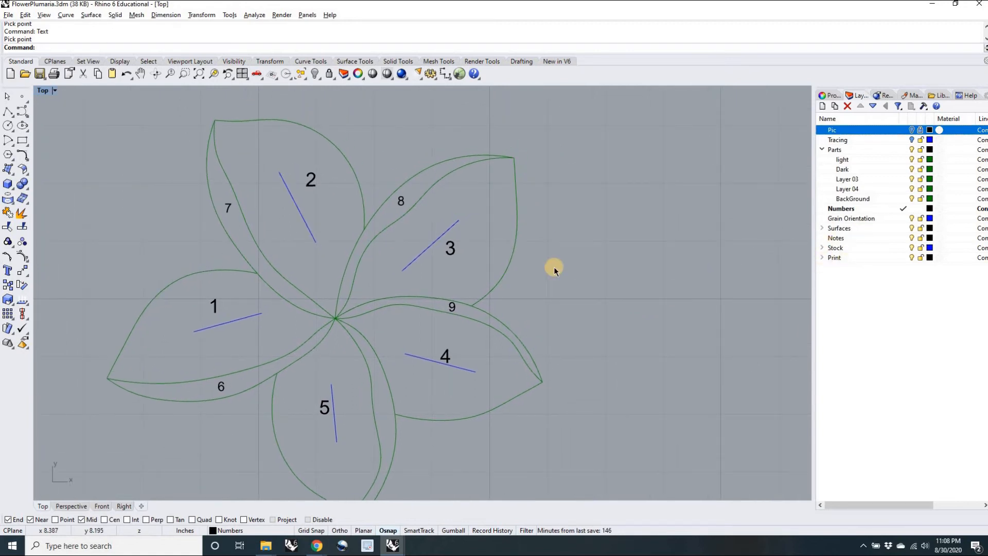
scroll(540, 293, down, 5)
right_drag(496, 337, 330, 296)
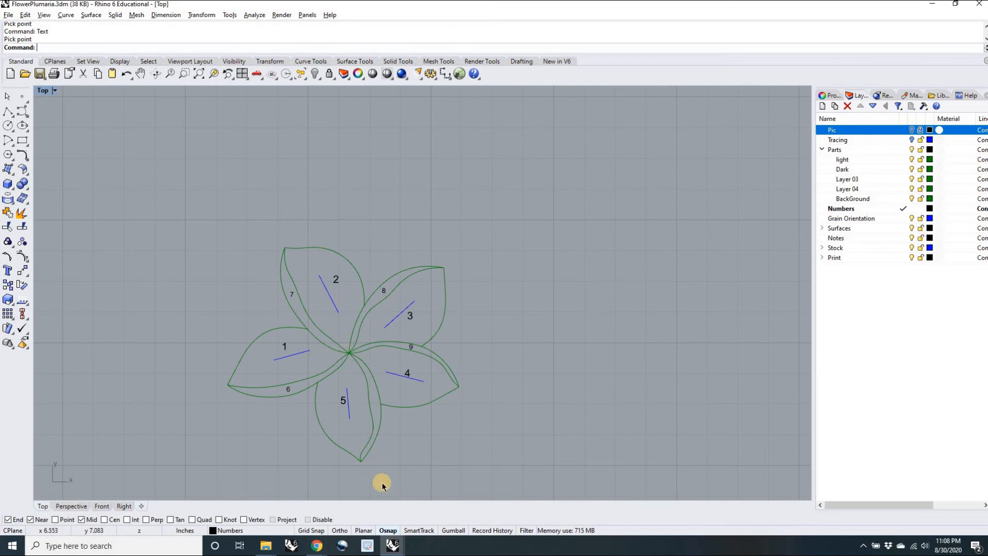
key(alt+Tab)
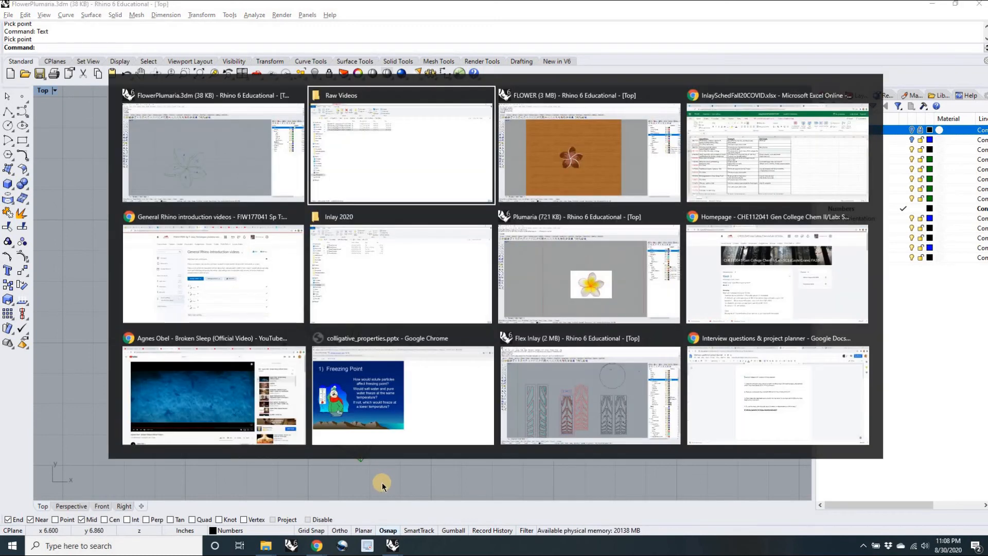
key(alt+Tab)
scroll(693, 369, down, 5)
right_drag(516, 342, 479, 335)
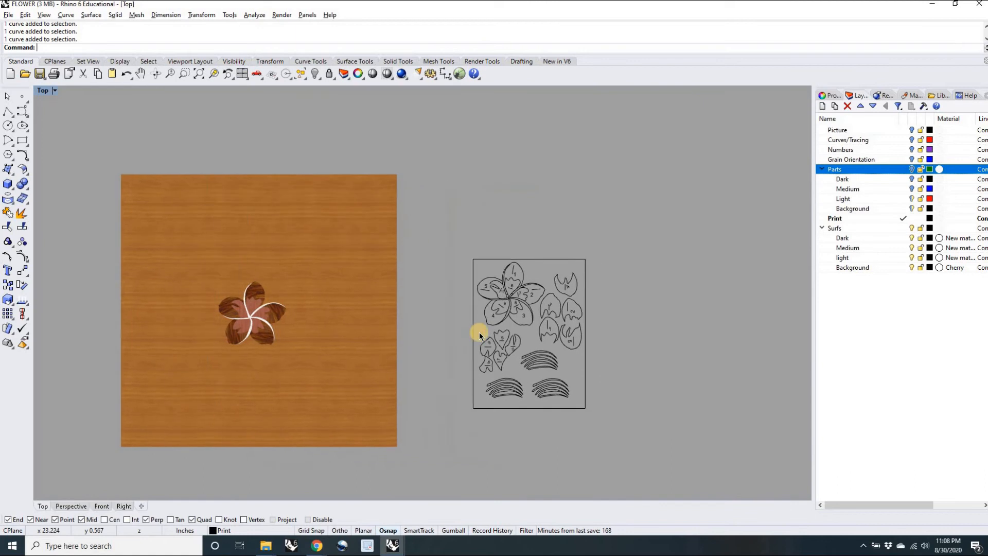
scroll(481, 333, up, 6)
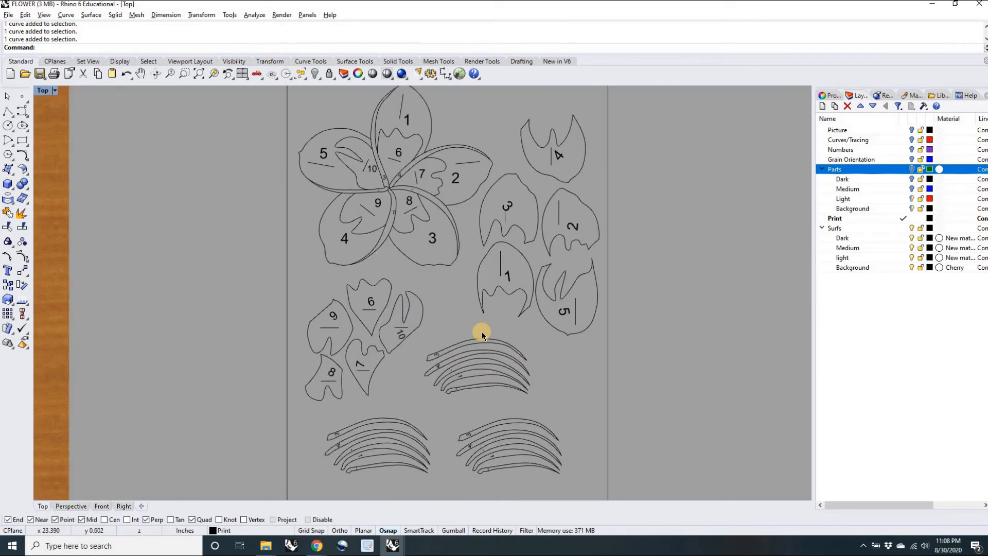
scroll(482, 332, down, 3)
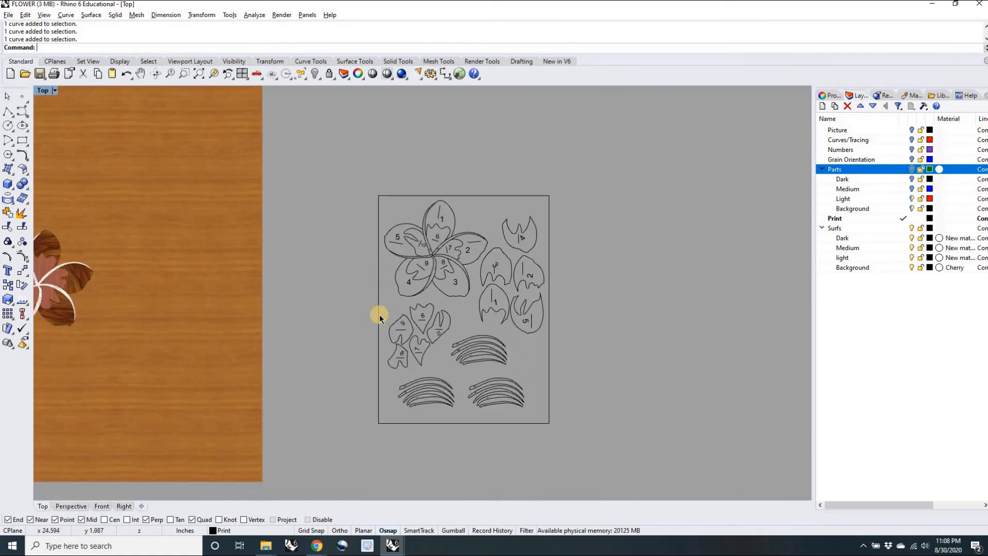
scroll(515, 252, up, 5)
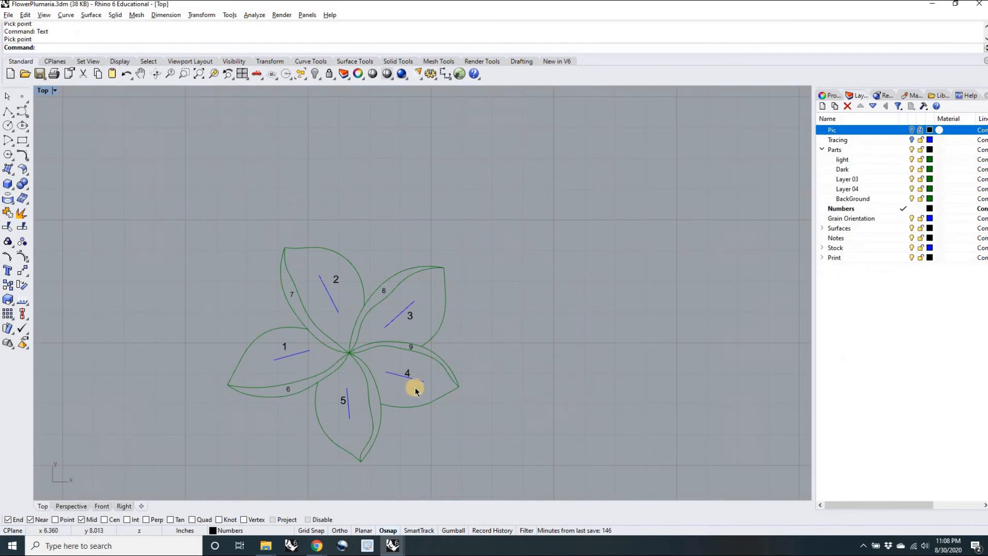
scroll(415, 356, down, 4)
scroll(407, 350, up, 1)
right_drag(407, 350, 391, 344)
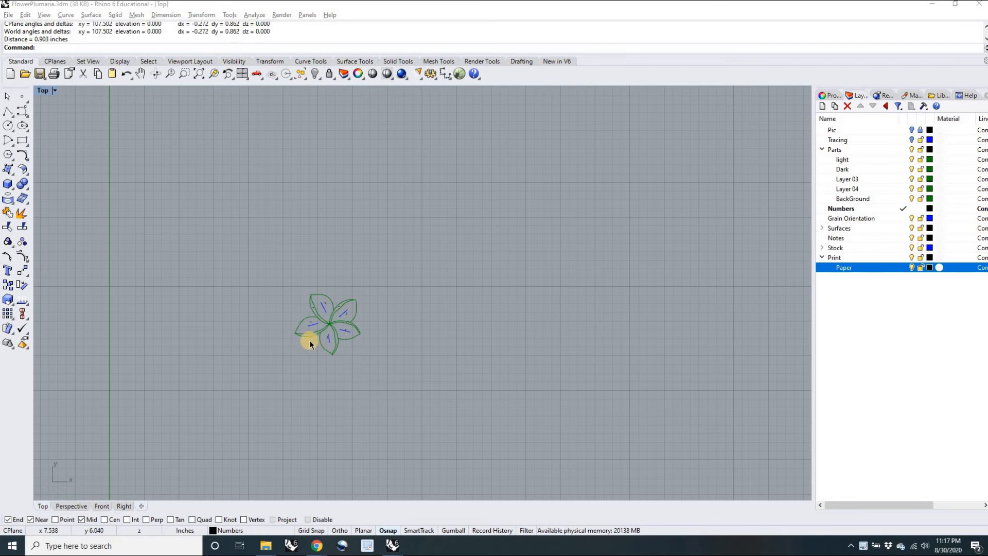
scroll(316, 355, up, 10)
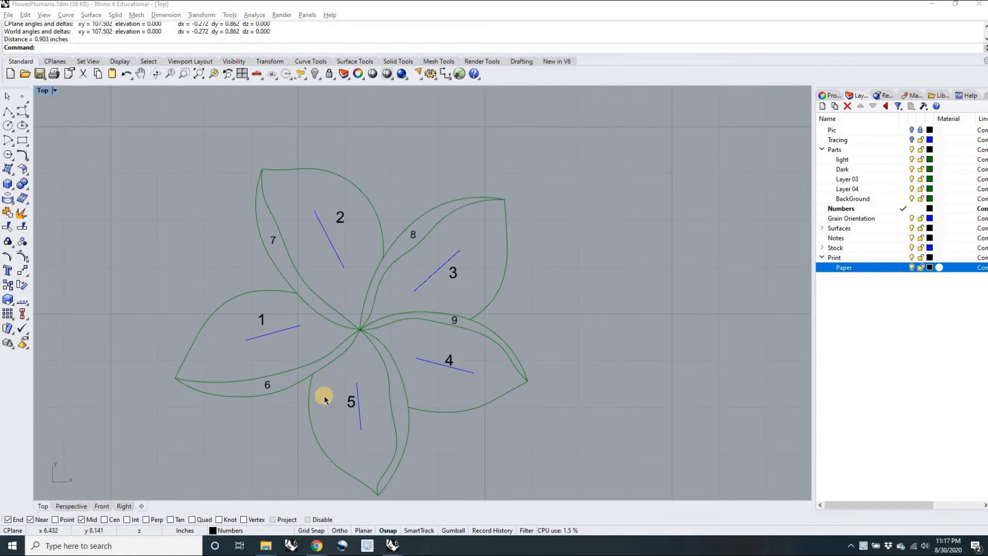
scroll(387, 359, down, 10)
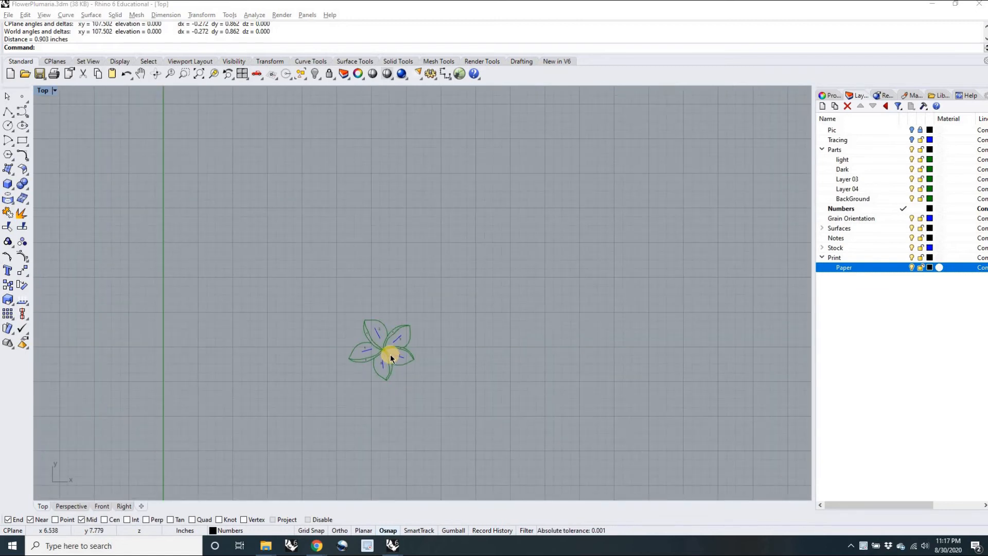
right_drag(428, 378, 394, 364)
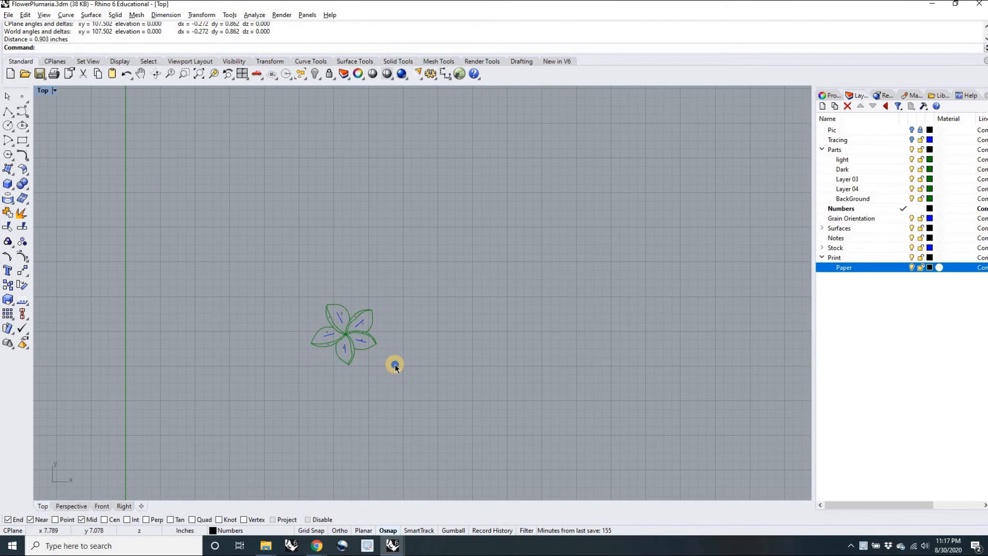
- Show the Pic and Tracing layers to review the photo and traced curves, and hide both again
click(912, 129)
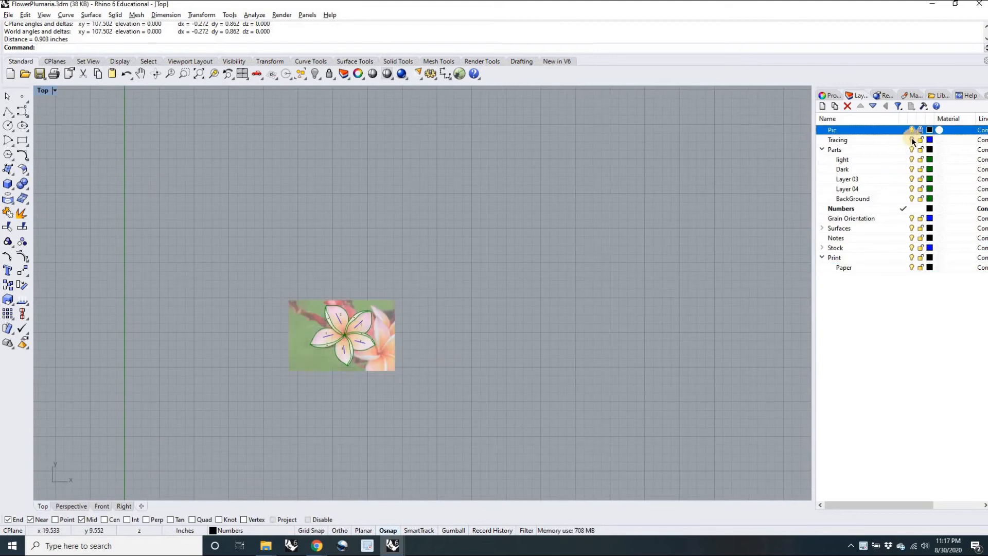
click(912, 139)
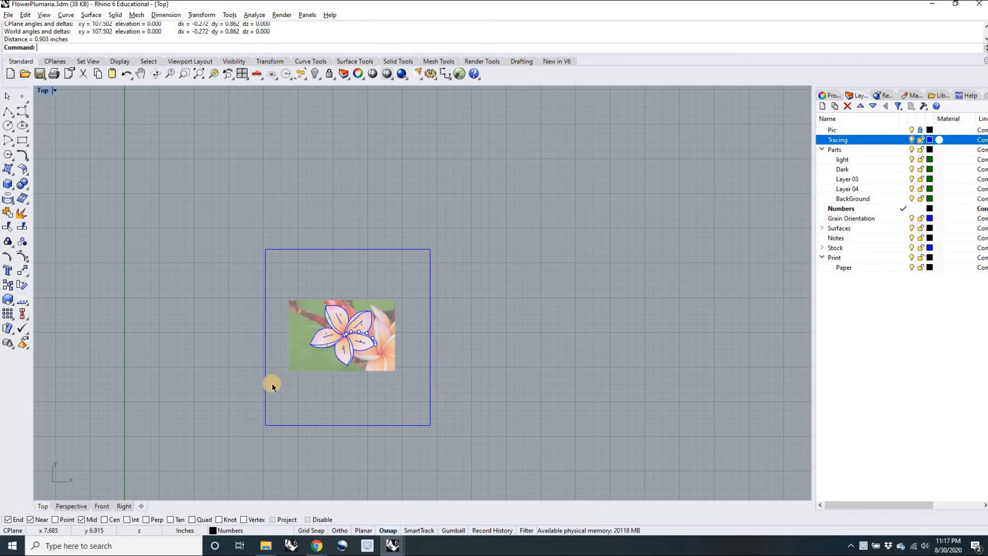
click(912, 140)
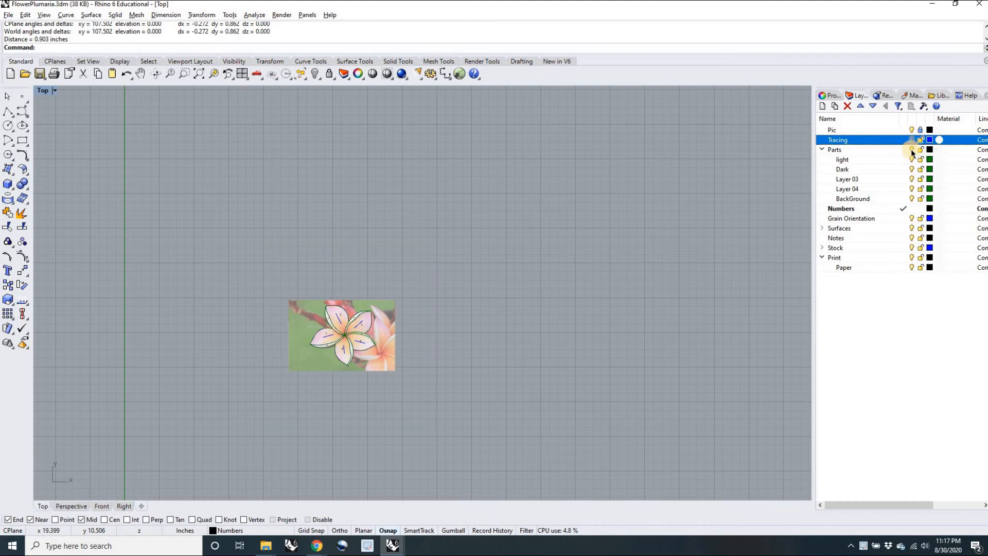
click(911, 150)
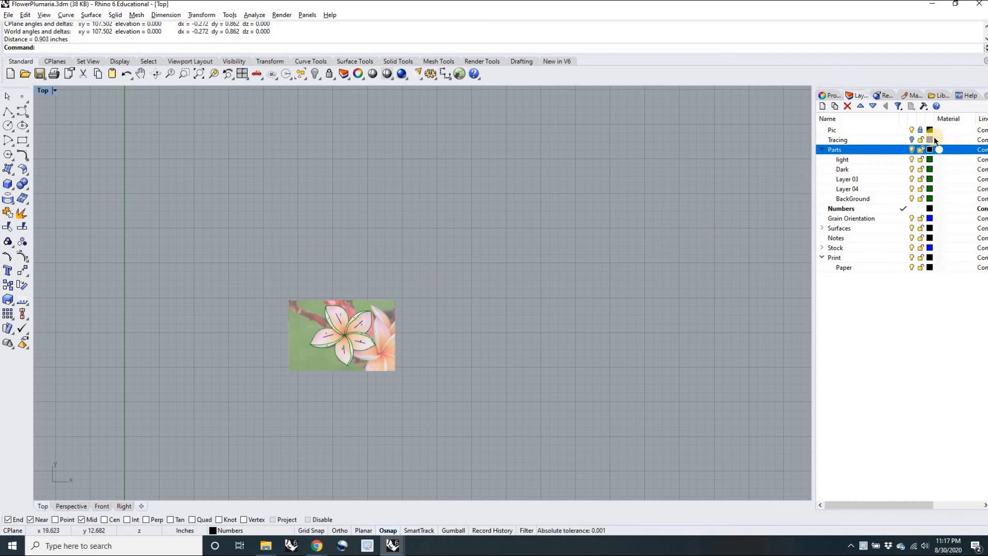
click(912, 130)
drag(397, 374, 304, 297)
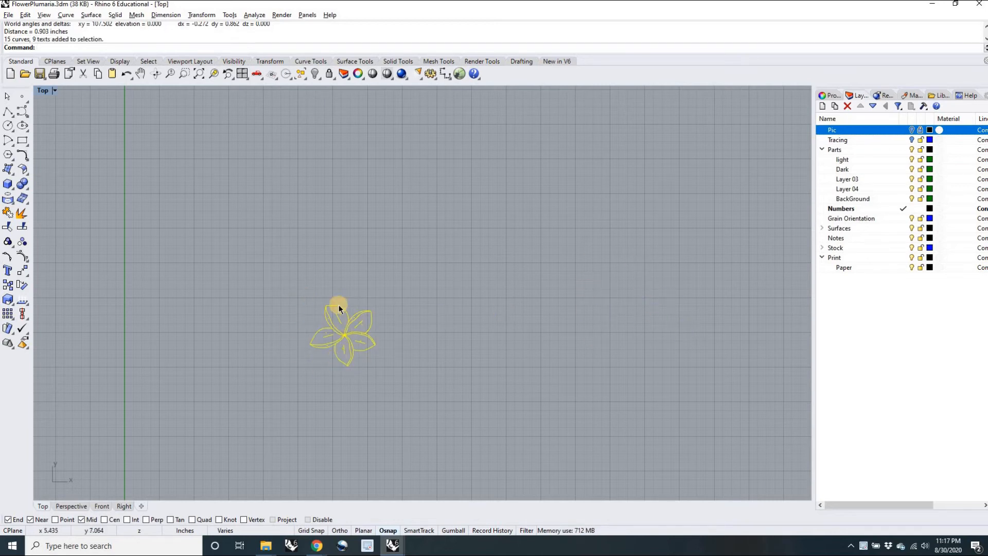
click(457, 346)
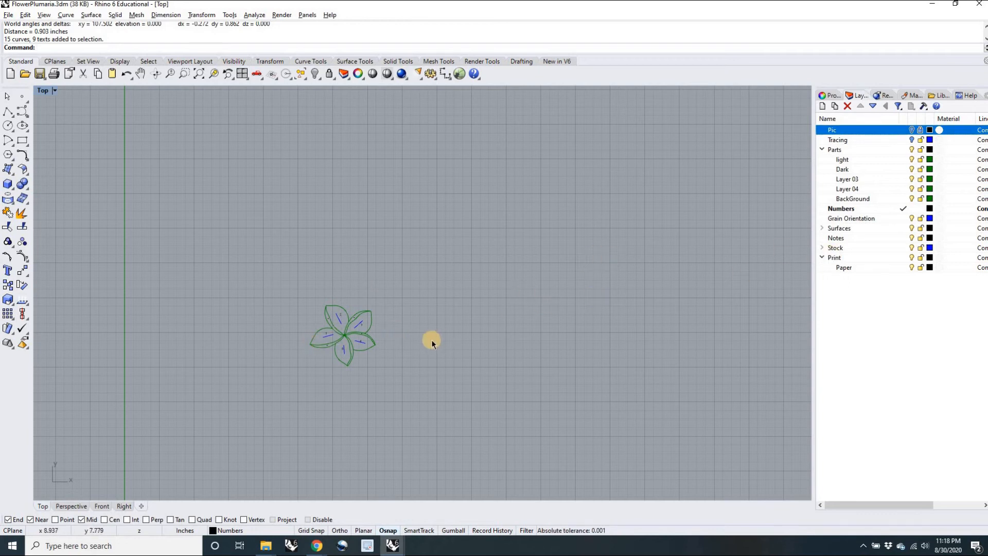
- Copy the whole numbered flower twice, about 16 inches to its right, placing the second copy just below the first
scroll(384, 331, up, 3)
scroll(369, 364, up, 1)
right_drag(369, 364, 377, 363)
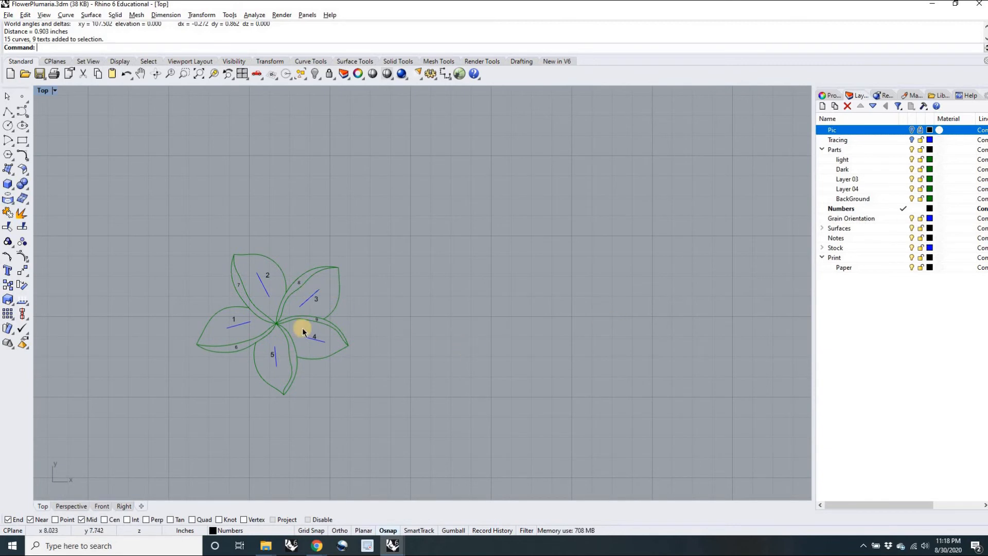
scroll(317, 331, down, 3)
scroll(317, 331, down, 1)
text(Copy)
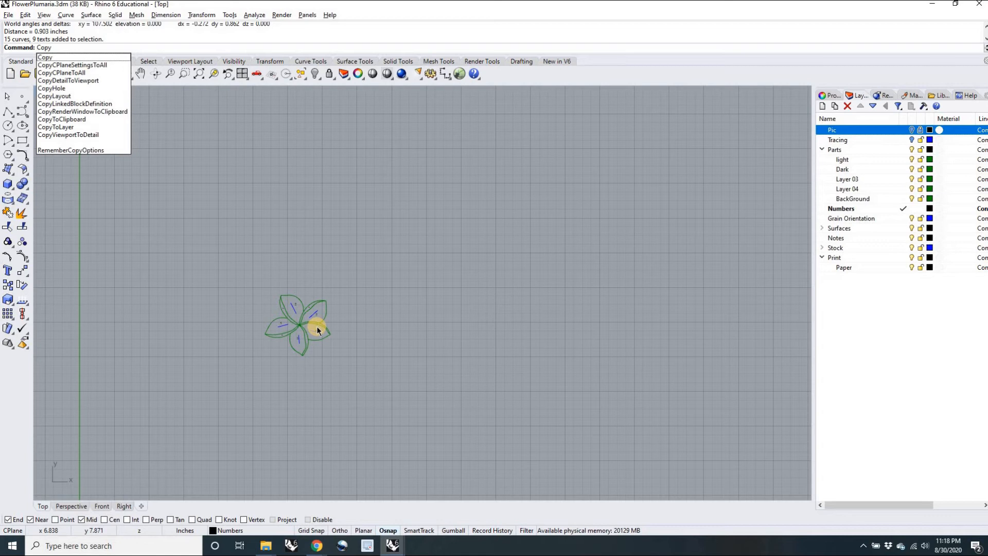
key(Return)
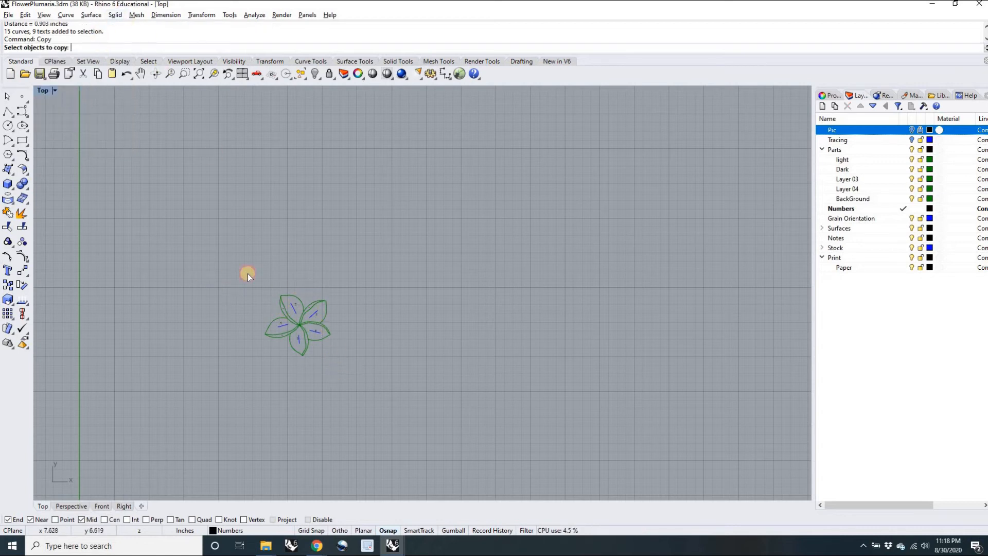
drag(216, 253, 347, 368)
key(Return)
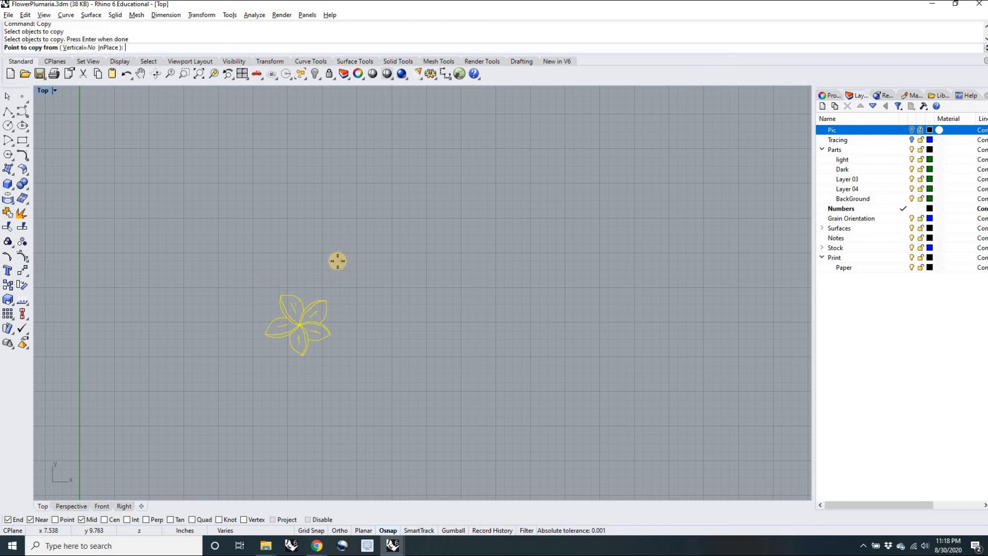
scroll(282, 268, down, 3)
scroll(258, 256, up, 1)
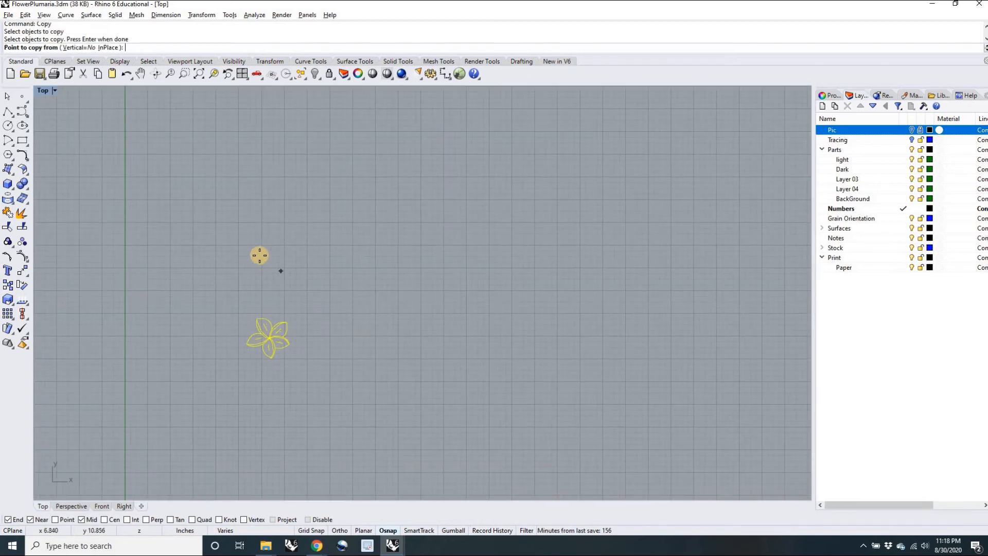
click(260, 255)
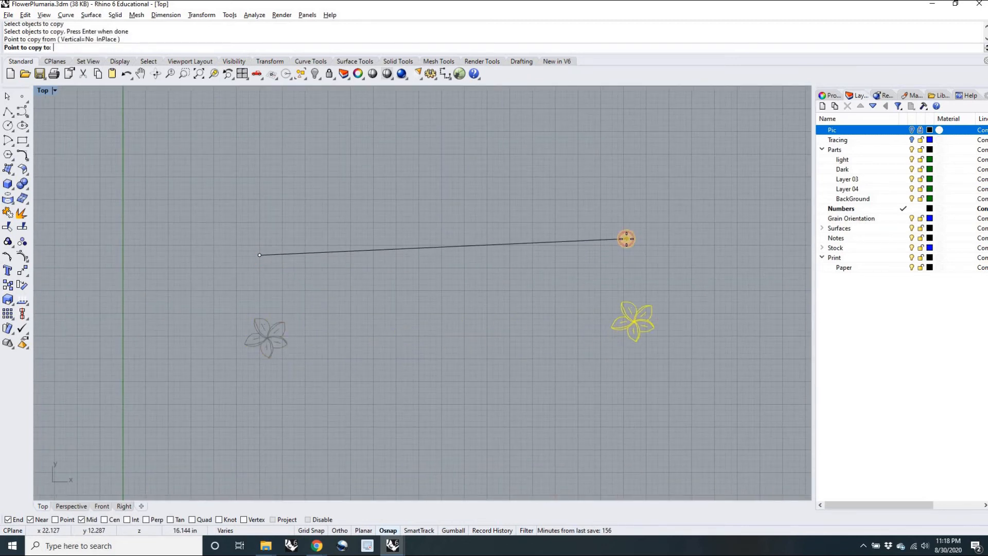
click(627, 238)
click(624, 296)
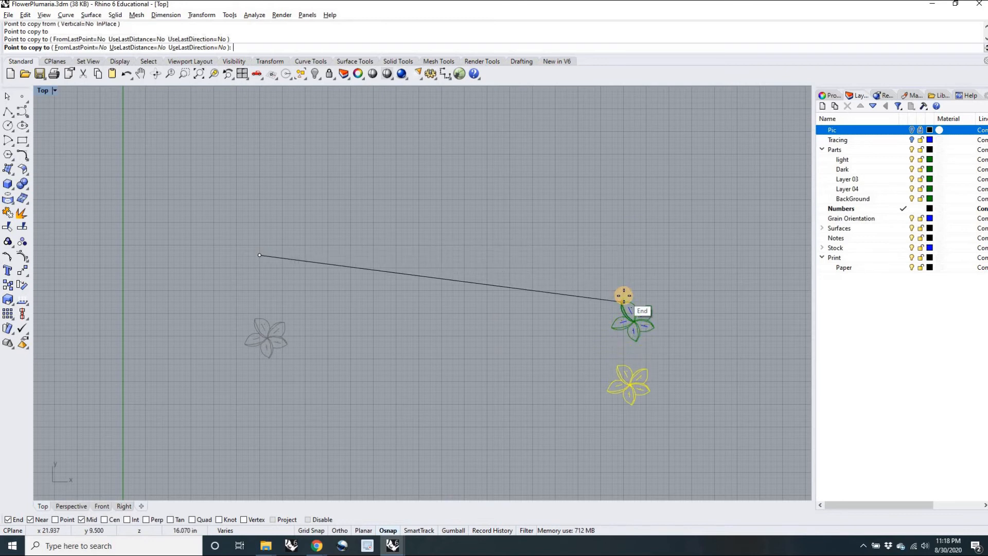
right_click(624, 296)
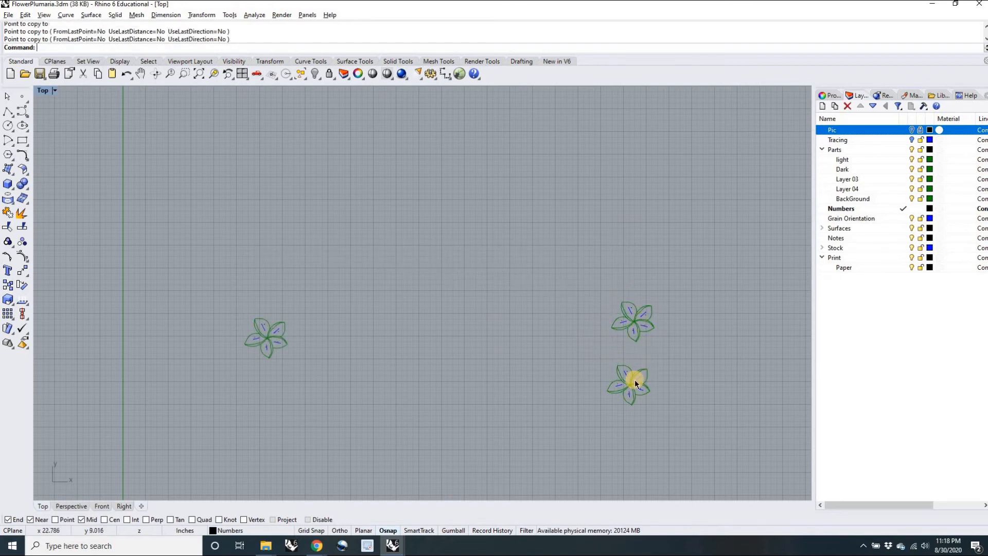
scroll(633, 381, down, 1)
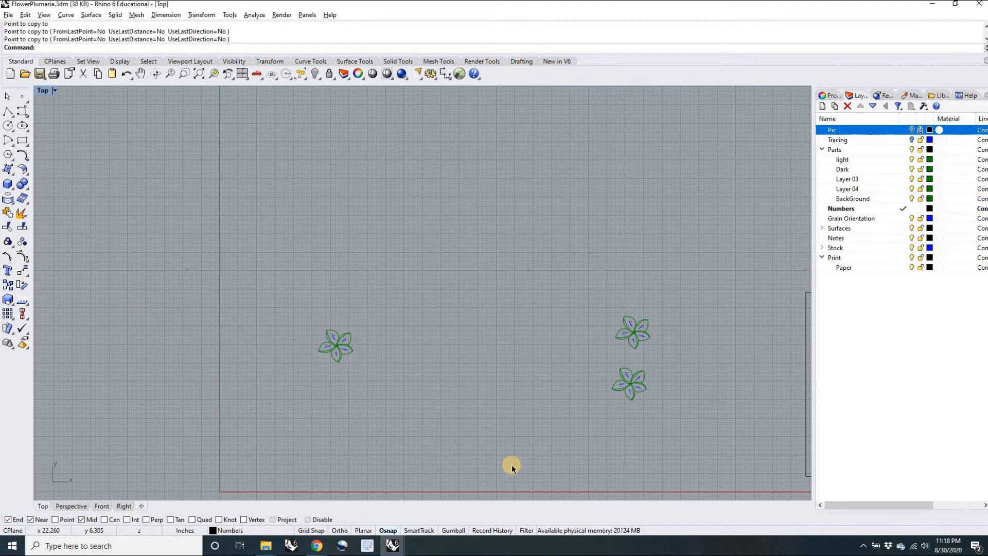
- Switch to the FLOWER file to review how its print sheet arranges the separated parts, and return to the FlowerPlumaria file
click(394, 546)
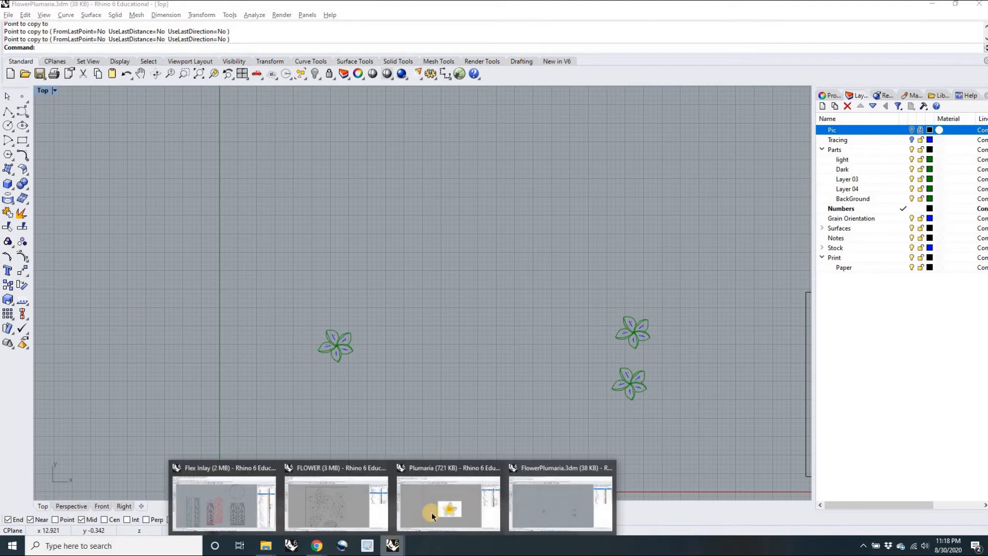
click(362, 506)
scroll(386, 399, down, 6)
right_drag(388, 310, 387, 201)
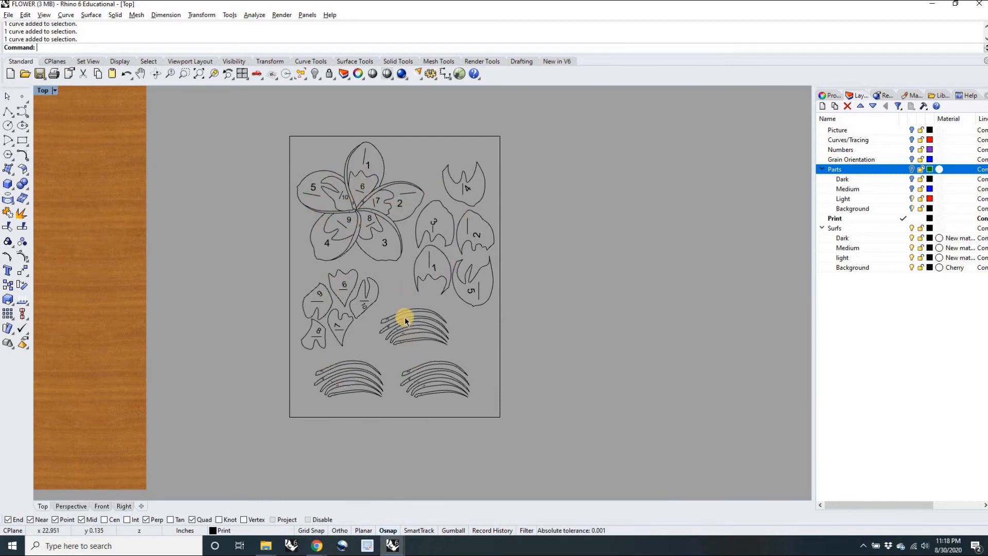
key(alt+Tab)
right_drag(553, 331, 360, 289)
scroll(464, 355, up, 7)
scroll(485, 309, up, 10)
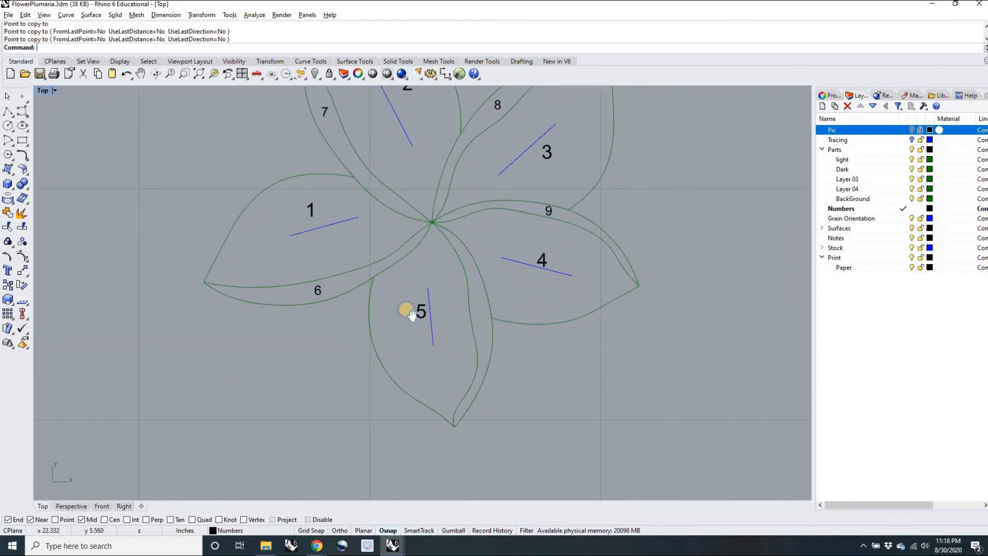
scroll(399, 329, down, 4)
scroll(391, 326, up, 6)
scroll(380, 364, down, 4)
click(383, 407)
shift+click(397, 361)
drag(397, 362, 331, 412)
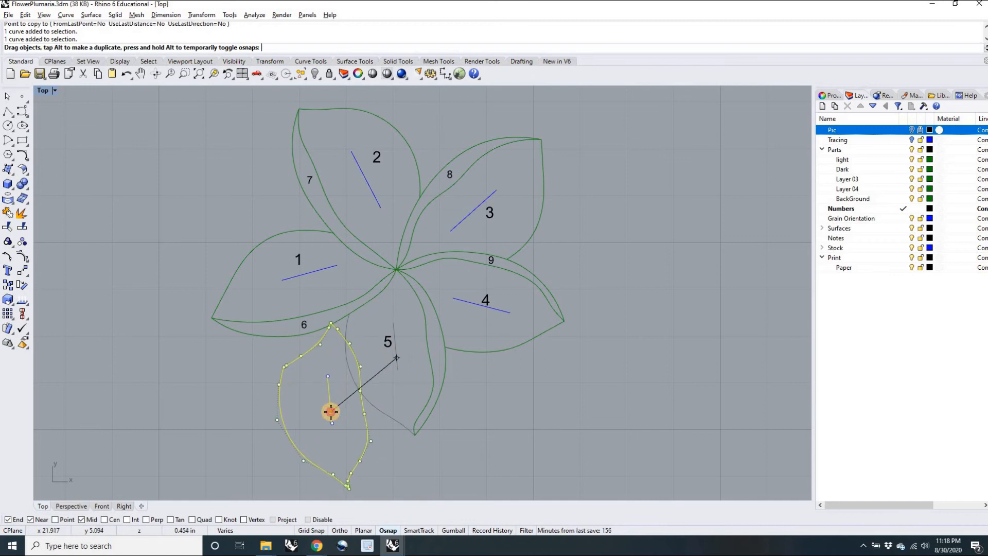
key(Escape)
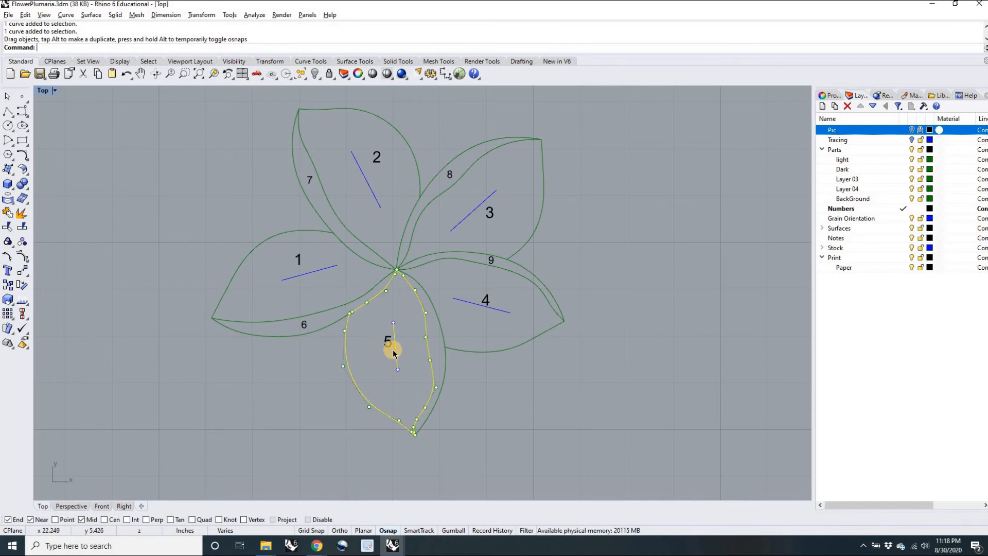
click(471, 401)
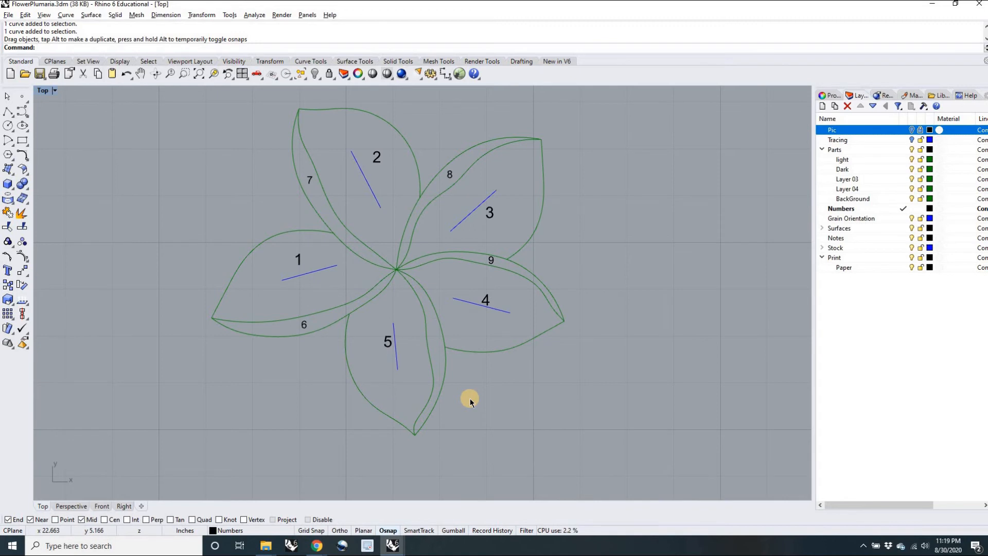
- Group the bottom petal's outline, grain line and number 5 in the lower flower copy
scroll(470, 402, down, 3)
scroll(429, 409, up, 4)
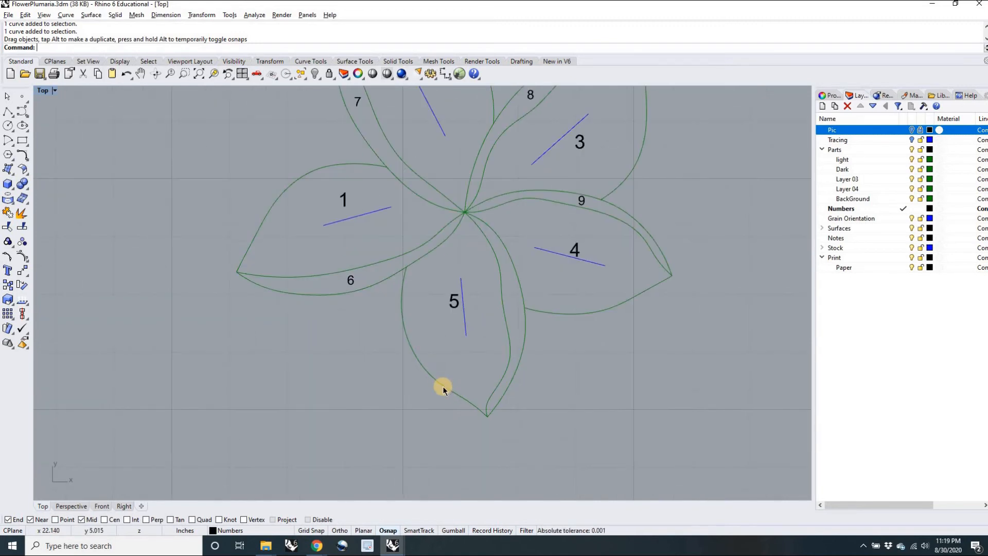
click(443, 386)
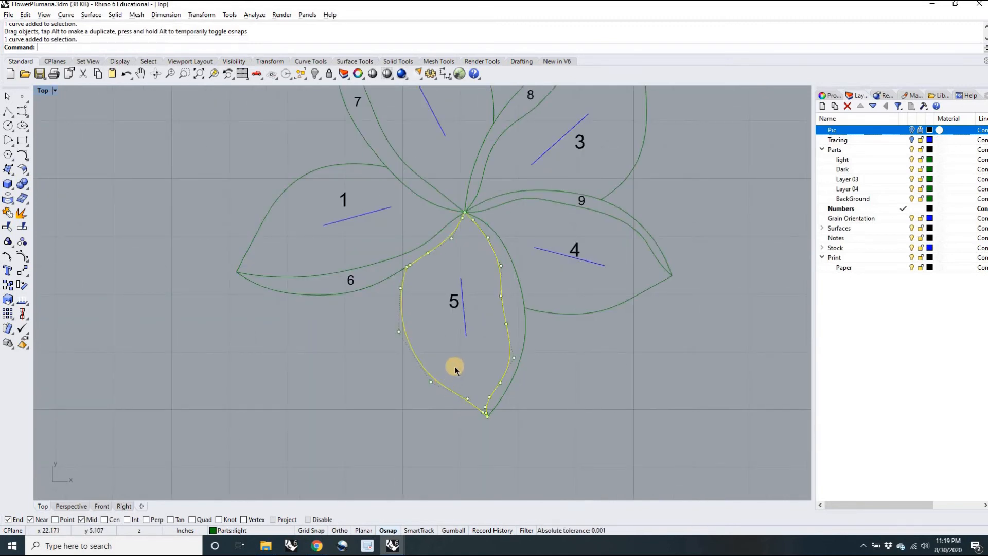
scroll(471, 374, up, 3)
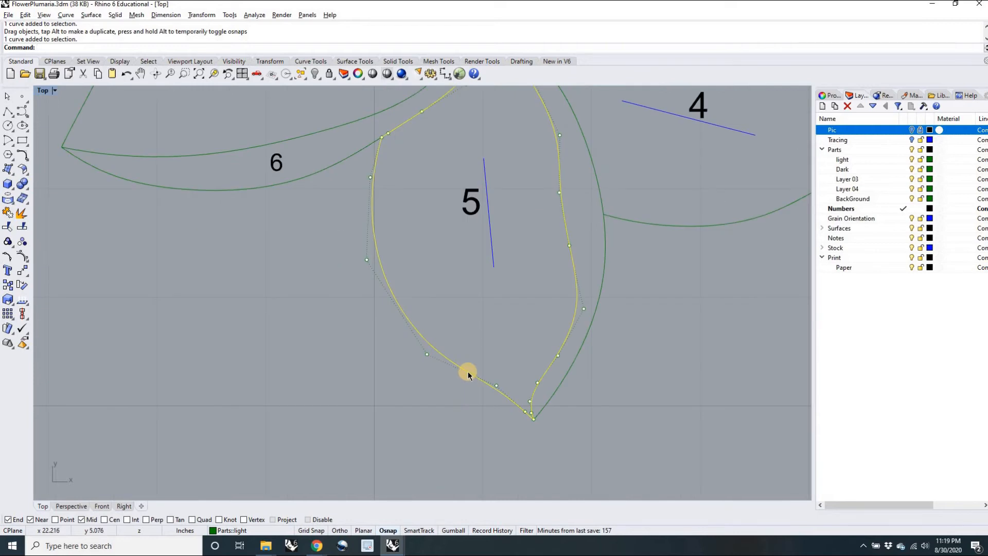
shift+click(493, 242)
shift+click(478, 203)
scroll(469, 282, down, 4)
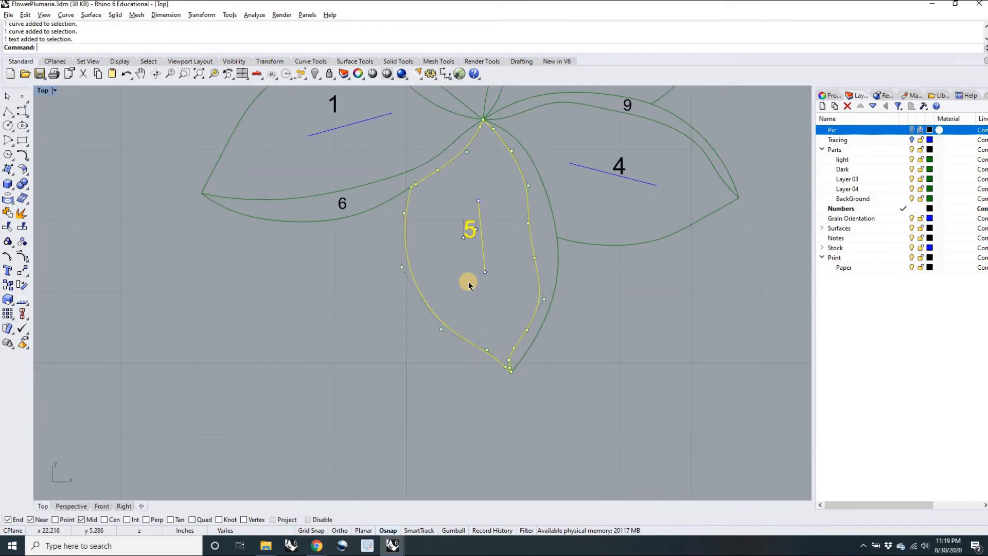
text(Group)
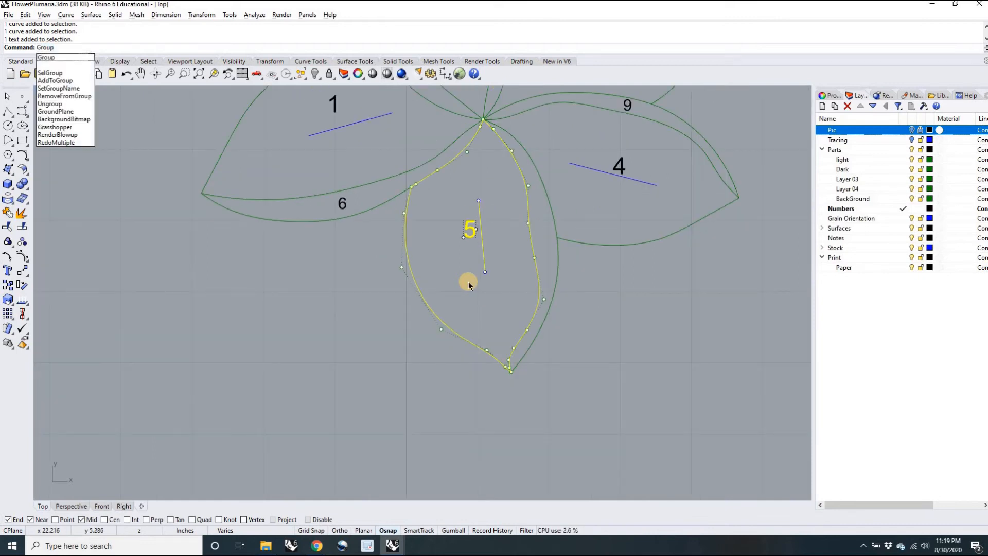
key(Return)
scroll(468, 282, down, 5)
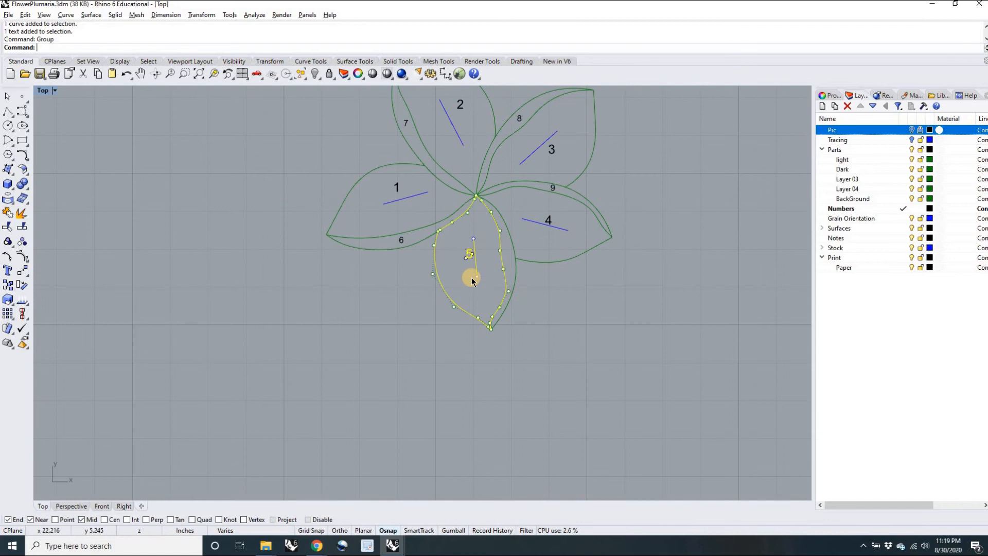
key(Escape)
- Move the grouped petal 5 out of the lower flower copy to the empty space below it
click(474, 255)
drag(475, 255, 420, 392)
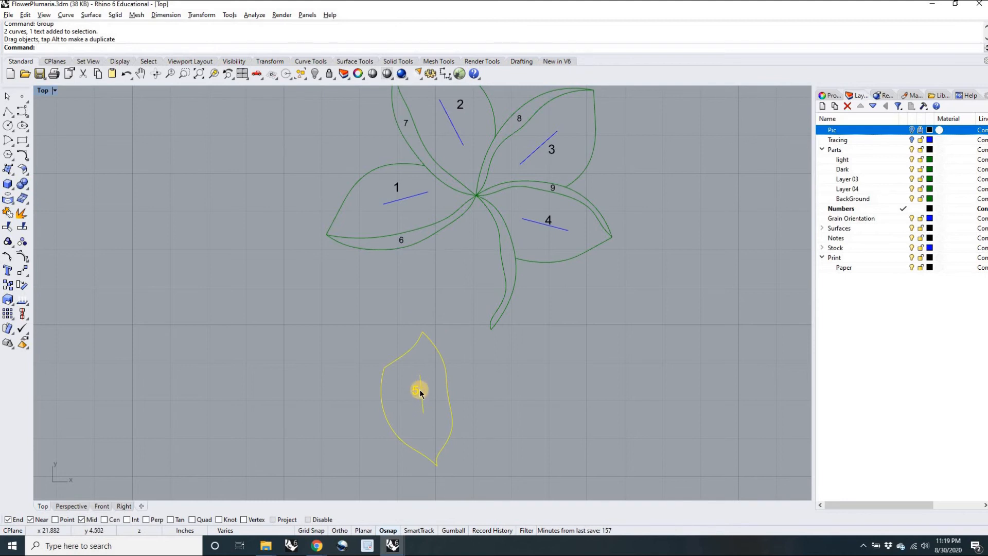
scroll(421, 394, up, 3)
scroll(431, 397, down, 5)
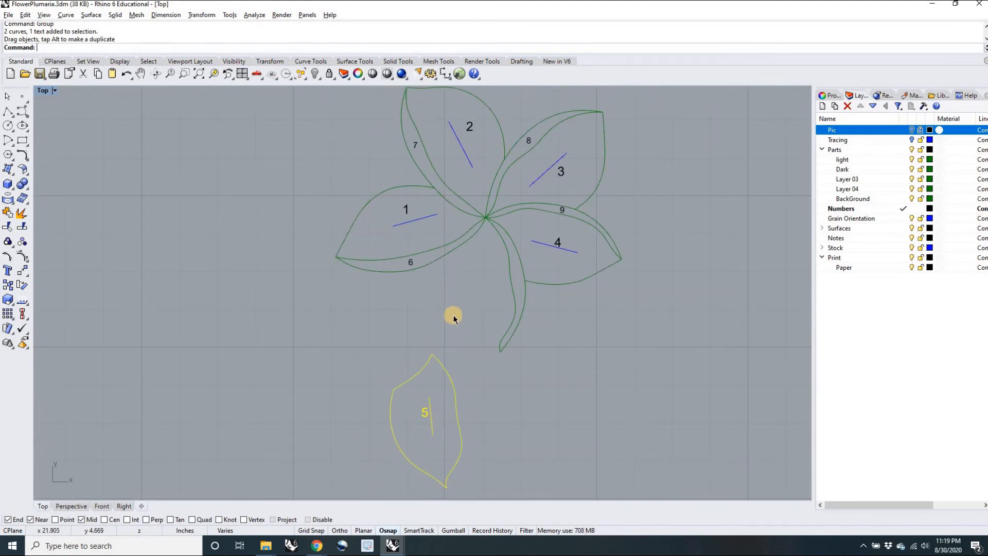
scroll(472, 360, up, 1)
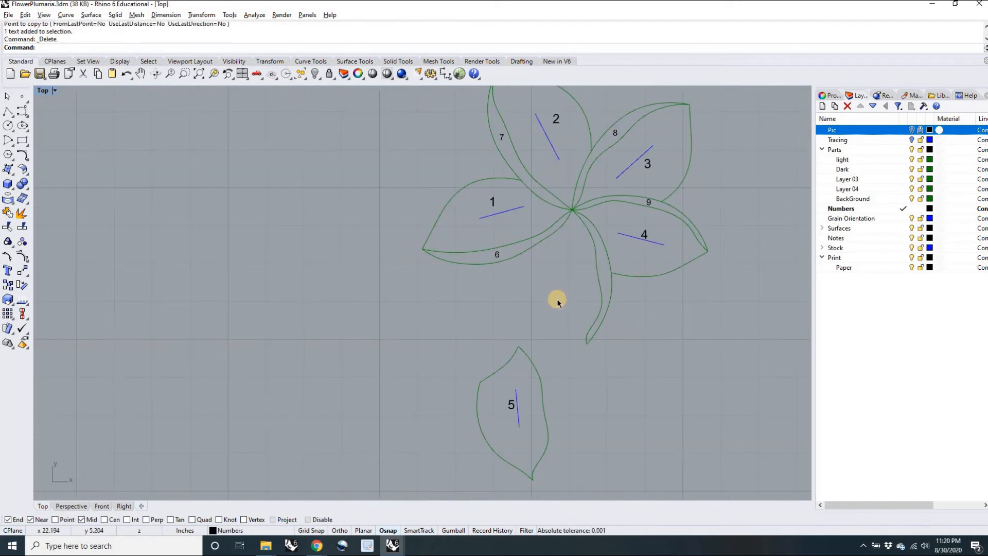
- Copy the number 10 from the original flower into the lower copy's matching edge part, using the two flower centres as reference points
scroll(558, 298, up, 1)
scroll(627, 248, up, 2)
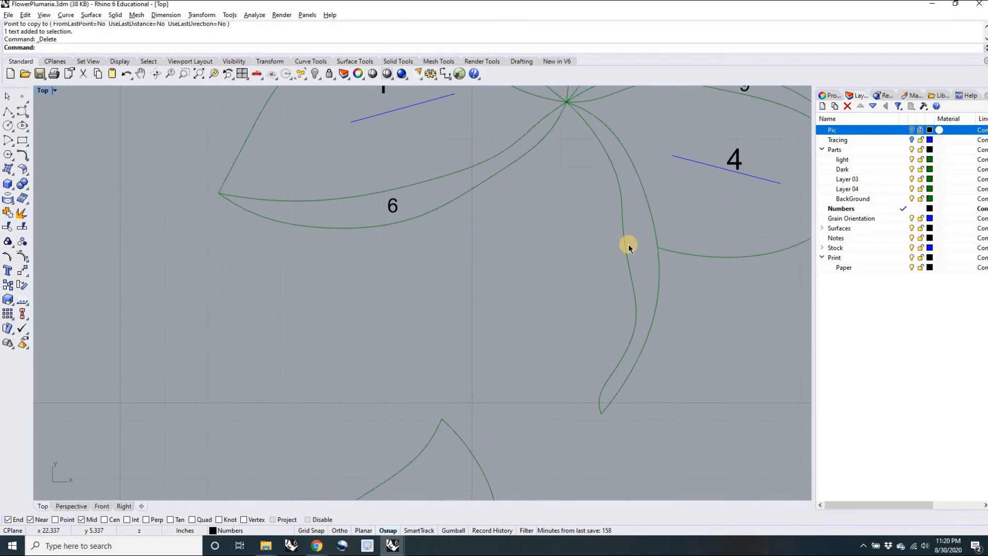
scroll(635, 235, down, 1)
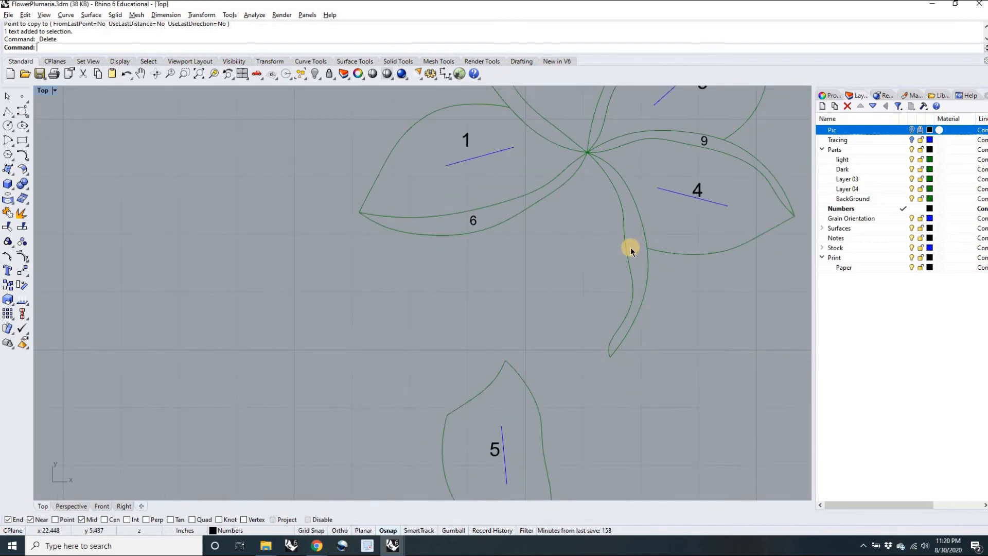
scroll(580, 274, down, 4)
scroll(551, 248, down, 6)
right_drag(552, 247, 644, 333)
scroll(208, 302, up, 10)
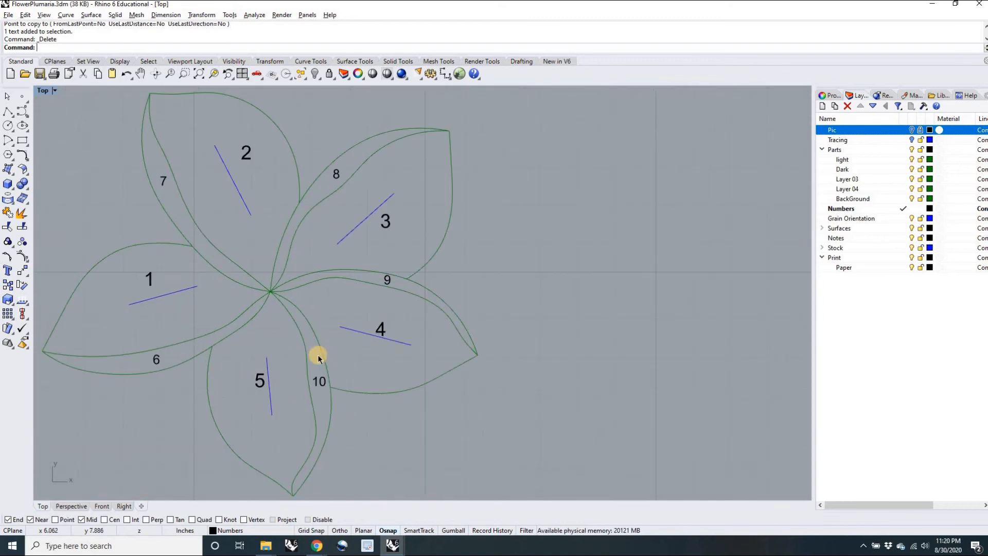
scroll(317, 375, up, 2)
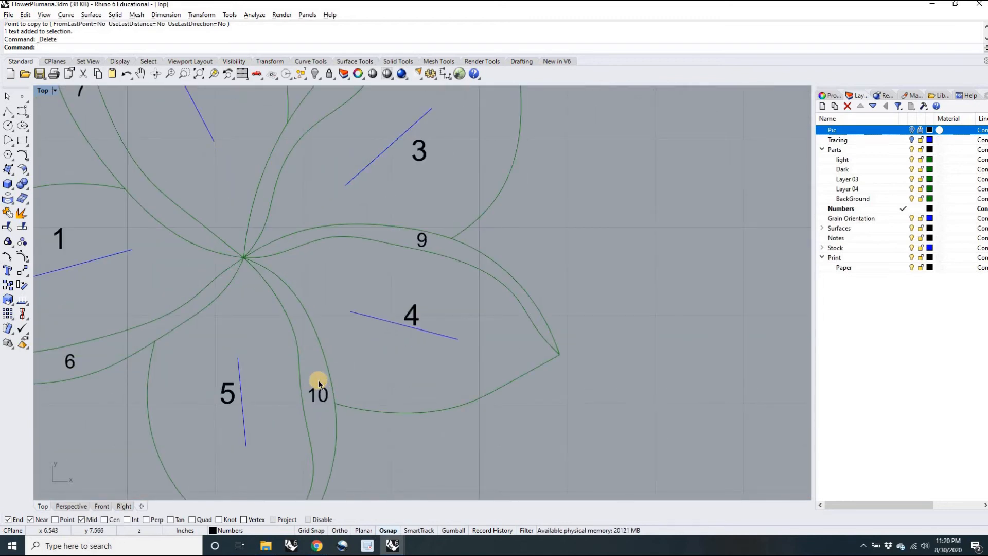
click(321, 393)
text(Copy)
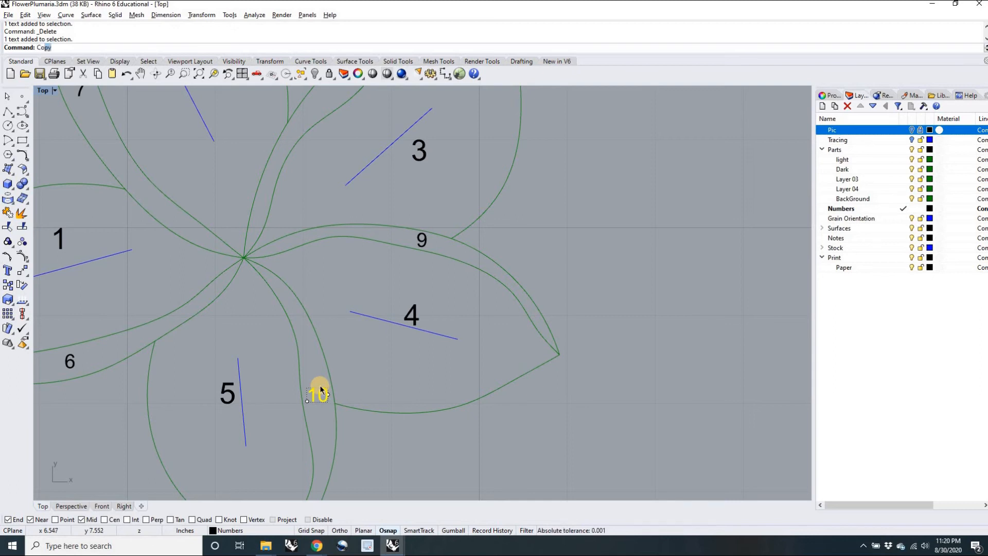
key(Return)
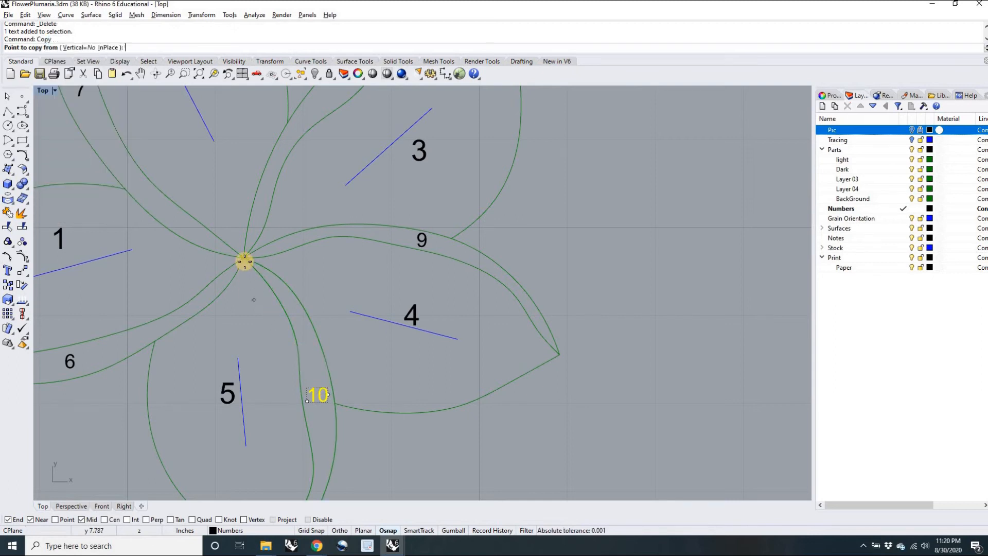
click(243, 257)
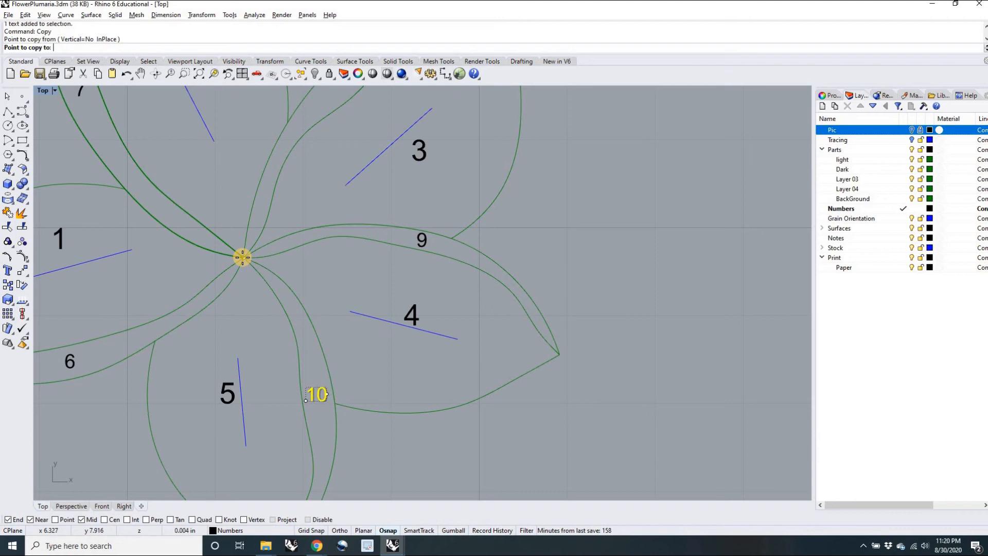
scroll(242, 258, down, 6)
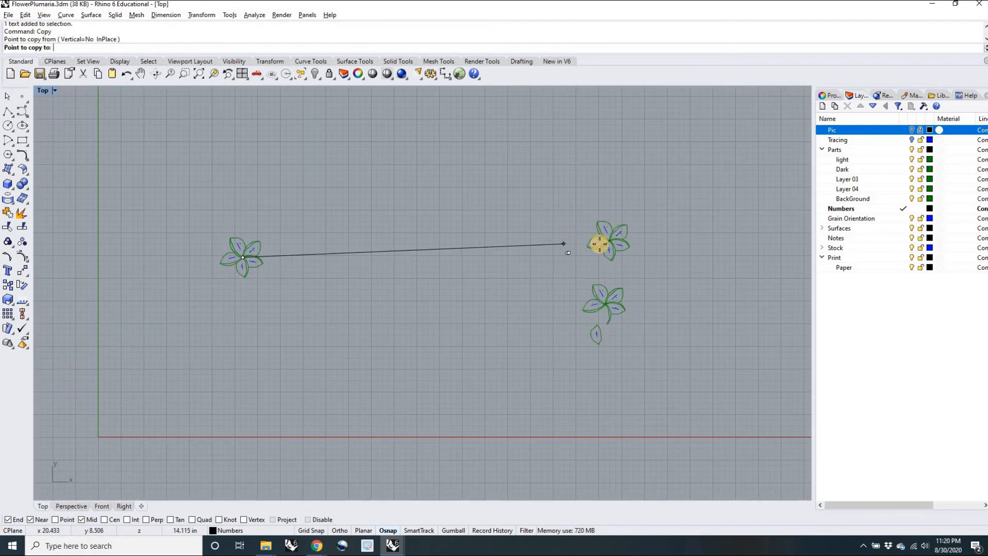
scroll(605, 242, up, 6)
scroll(614, 246, down, 5)
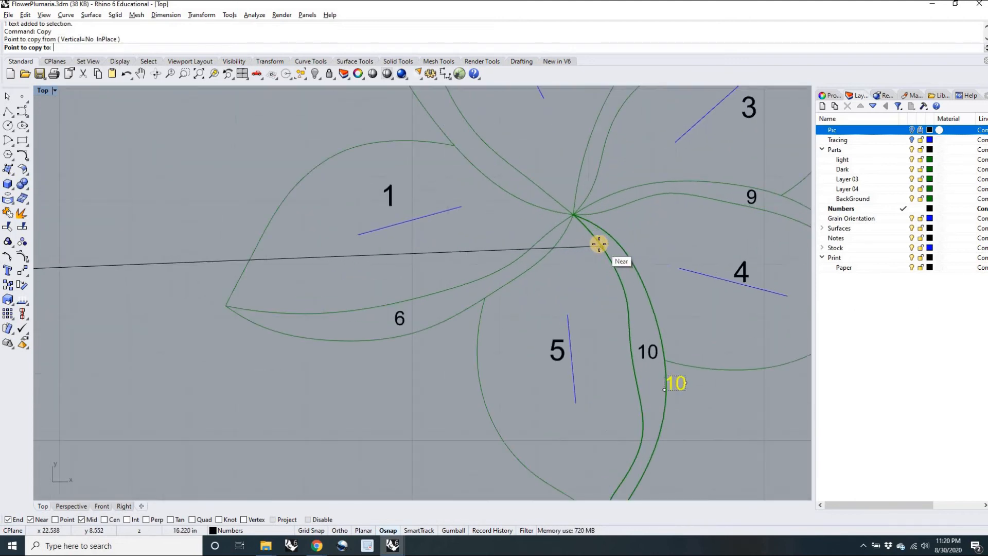
scroll(528, 232, up, 5)
click(526, 195)
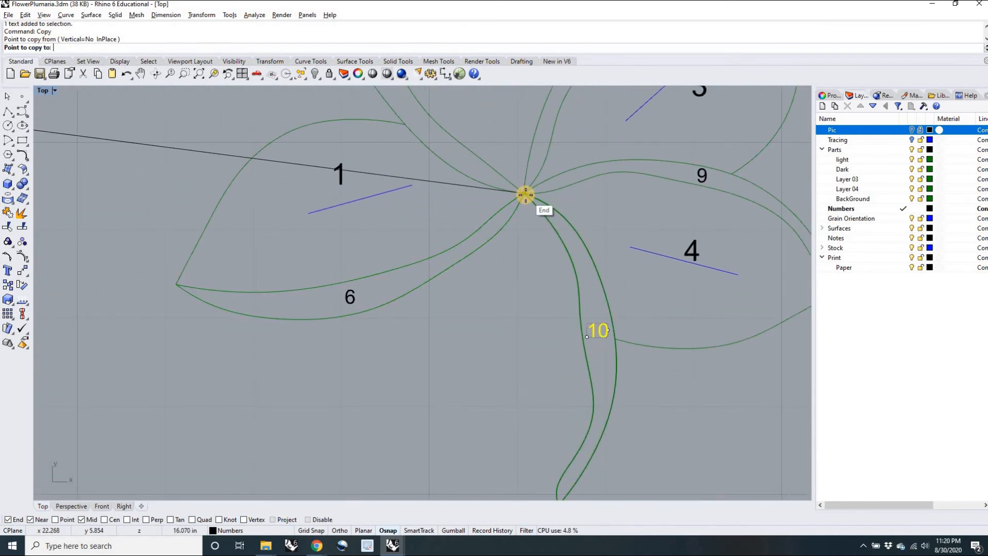
key(Return)
scroll(515, 232, down, 6)
right_drag(477, 274, 420, 302)
scroll(479, 315, up, 6)
scroll(473, 325, up, 4)
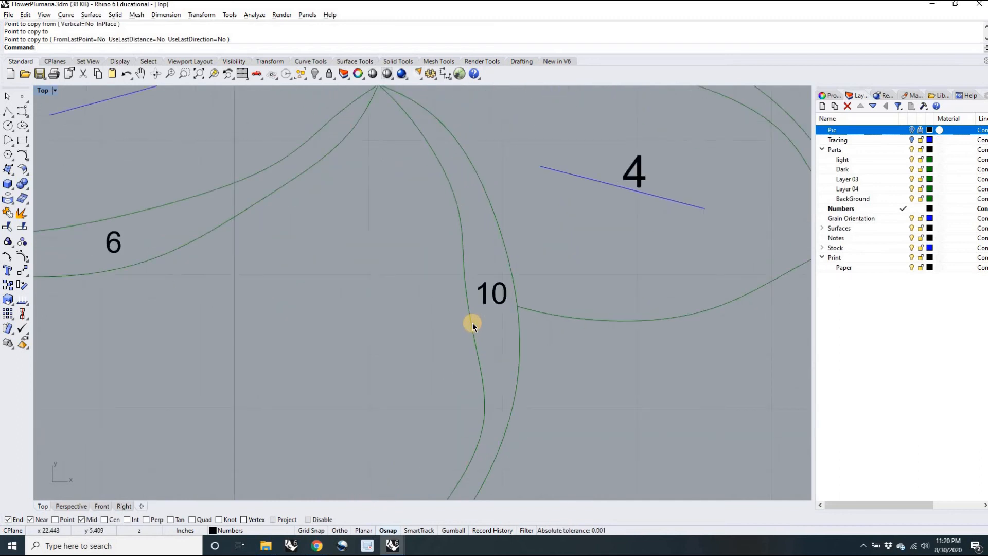
- Group edge part 10's outline with its number and move it to the empty space right of the lower flower copy
click(479, 314)
shift+click(489, 304)
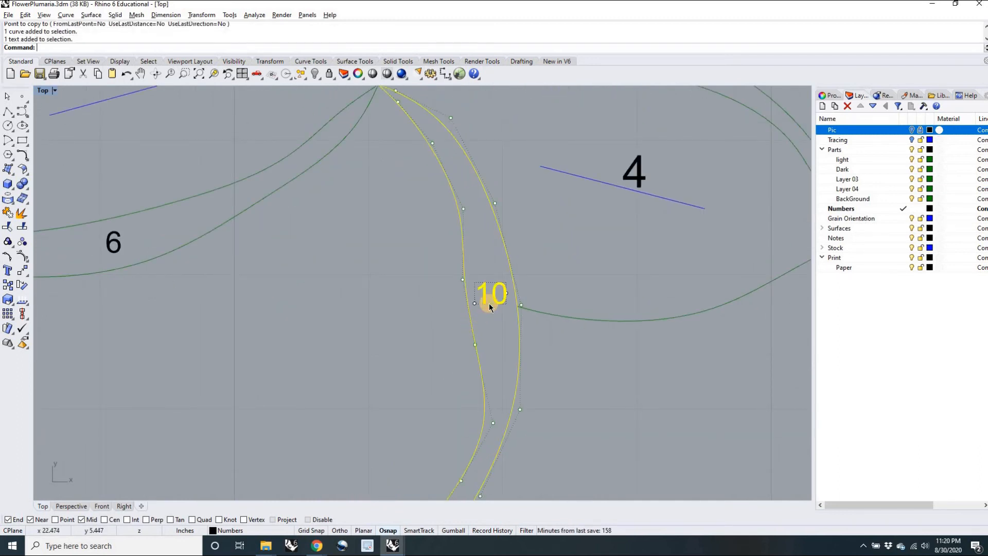
text(Group)
key(Return)
scroll(489, 306, down, 5)
drag(489, 303, 635, 342)
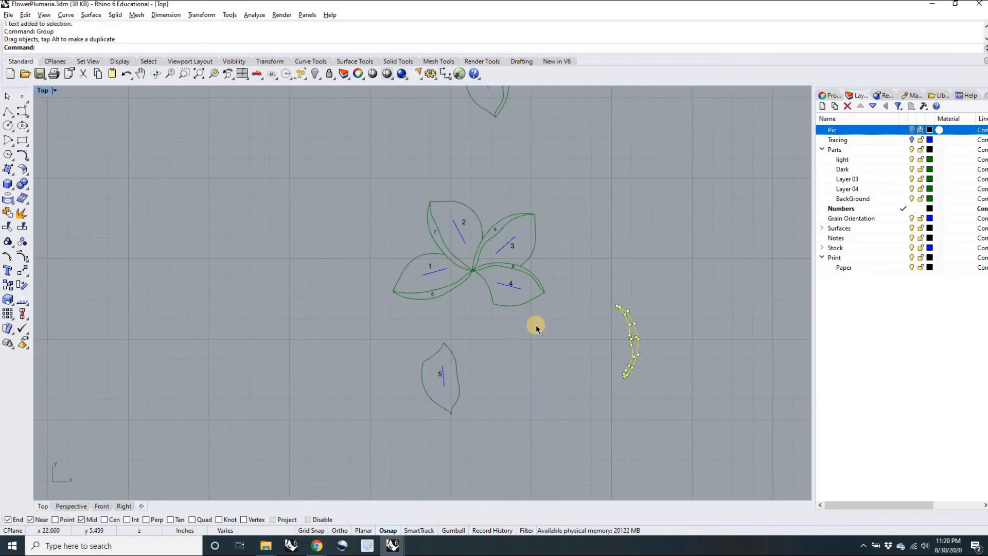
- Group petal 4's outline, grain line and number, and move it out of the lower flower copy to the left of petal 5
scroll(536, 329, up, 5)
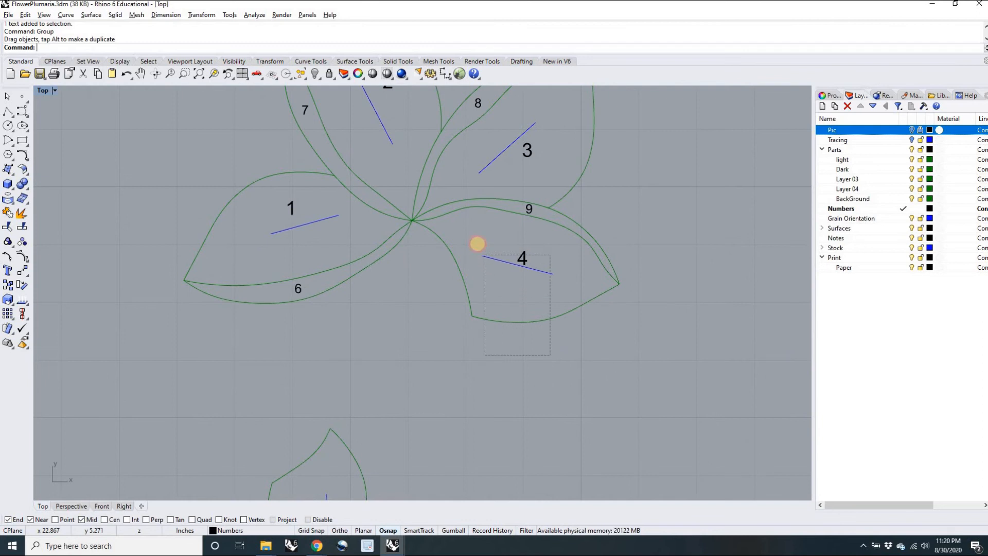
click(522, 267)
scroll(523, 267, up, 3)
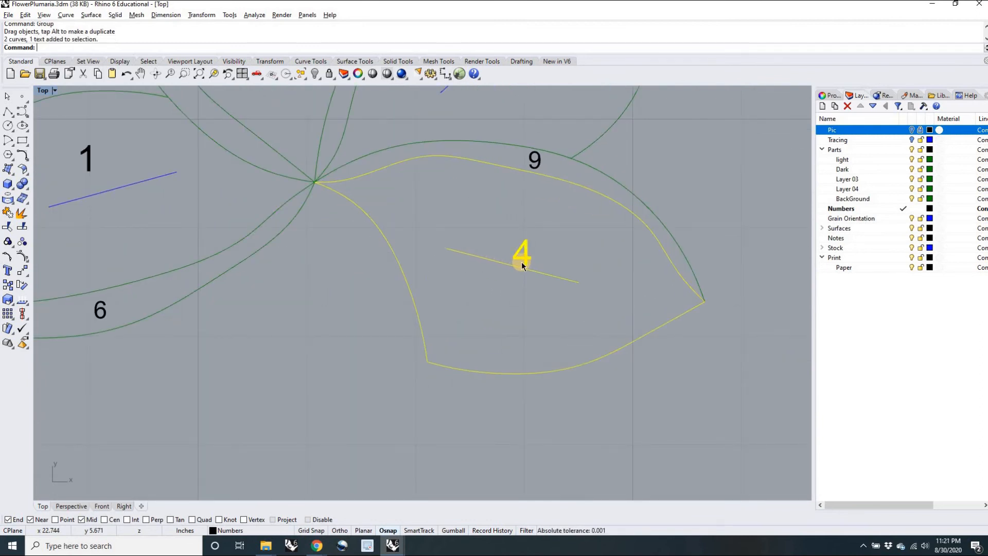
scroll(522, 266, down, 10)
drag(521, 261, 359, 386)
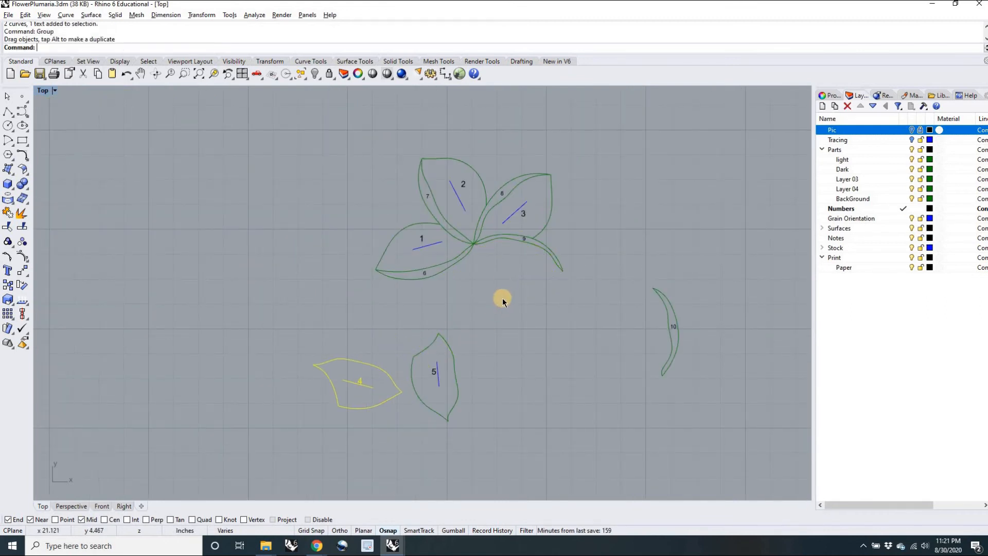
- Group edge part 9's outline with its number and move it out of the flower copy, just above part 10
scroll(530, 314, up, 10)
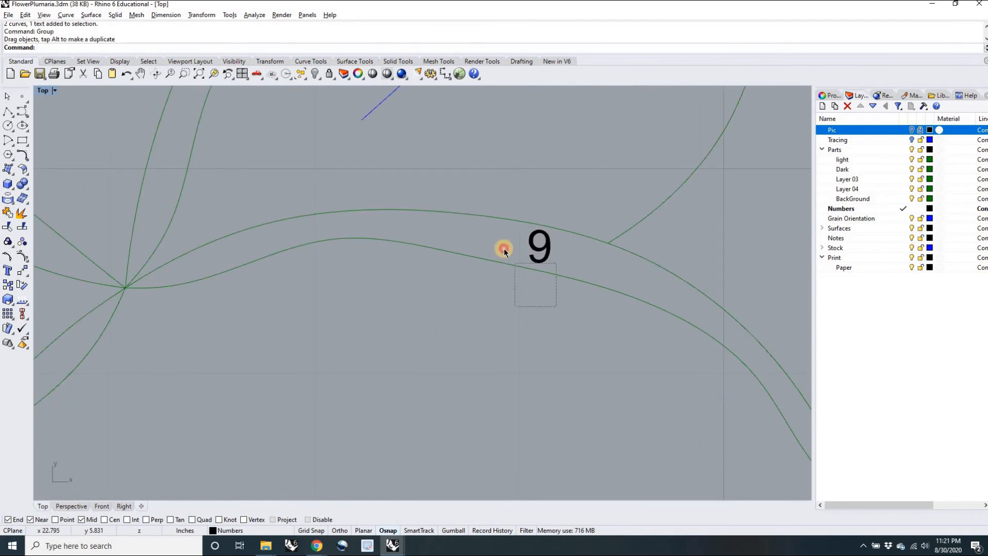
click(501, 260)
scroll(499, 342, down, 6)
key(ctrl+g)
scroll(499, 343, down, 2)
drag(531, 340, 680, 379)
- Group petal 3's outline, grain line and number, and move it out of the flower copy to the space above petal 4
scroll(485, 301, up, 3)
click(480, 280)
click(483, 281)
key(ctrl+g)
scroll(490, 290, down, 2)
drag(431, 326, 309, 402)
- Group edge part 8's outline with its number and move it out of the flower copy, above part 9
scroll(516, 276, up, 3)
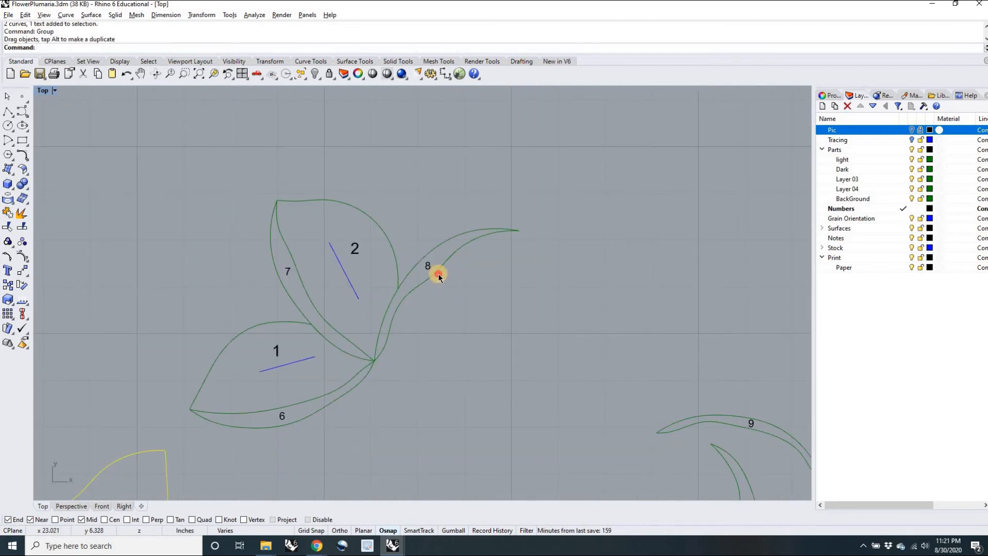
click(419, 258)
key(ctrl+g)
drag(433, 267, 687, 349)
- Group petal 2's outline, grain line and number, and move it out of the flower copy to the right of petal 5
click(429, 282)
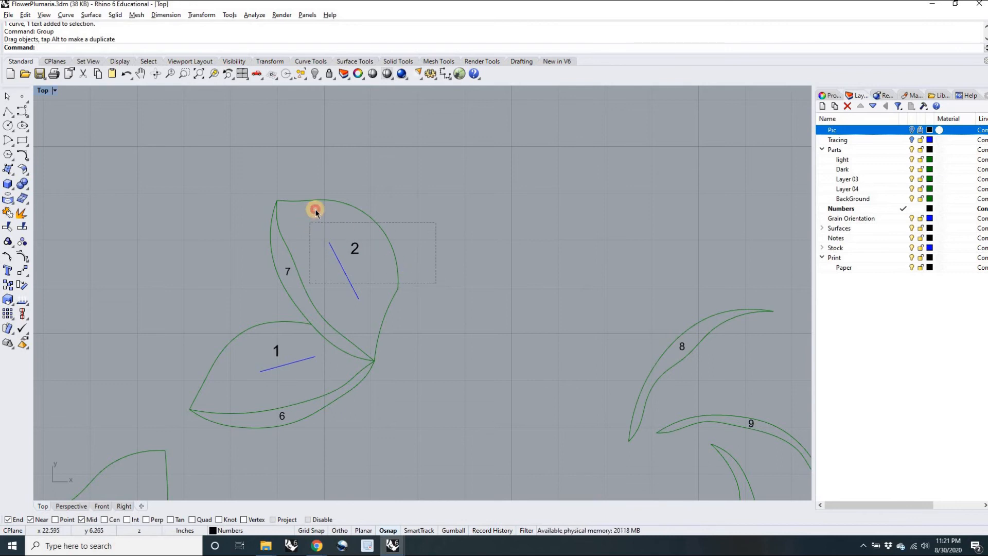
click(354, 271)
scroll(349, 275, up, 2)
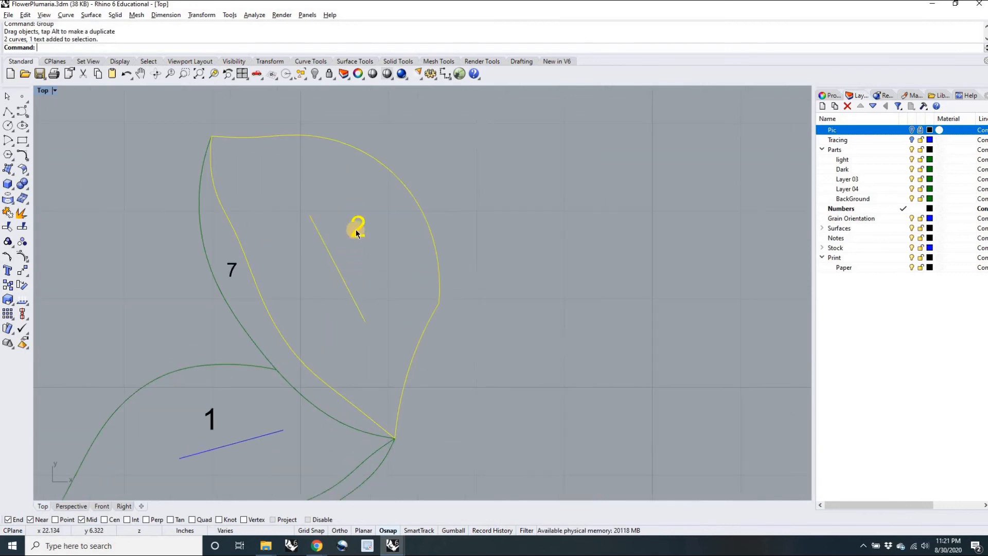
scroll(338, 273, down, 2)
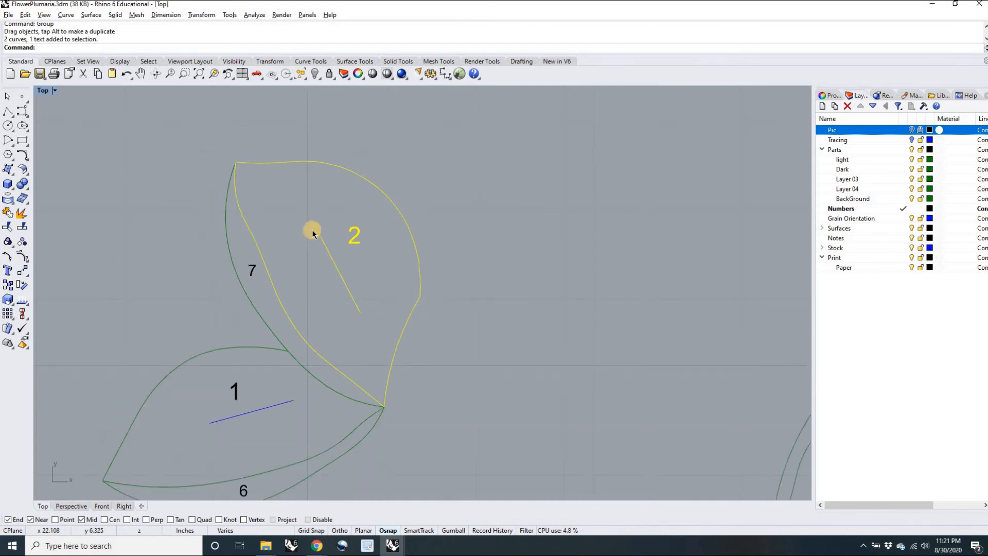
scroll(342, 262, down, 3)
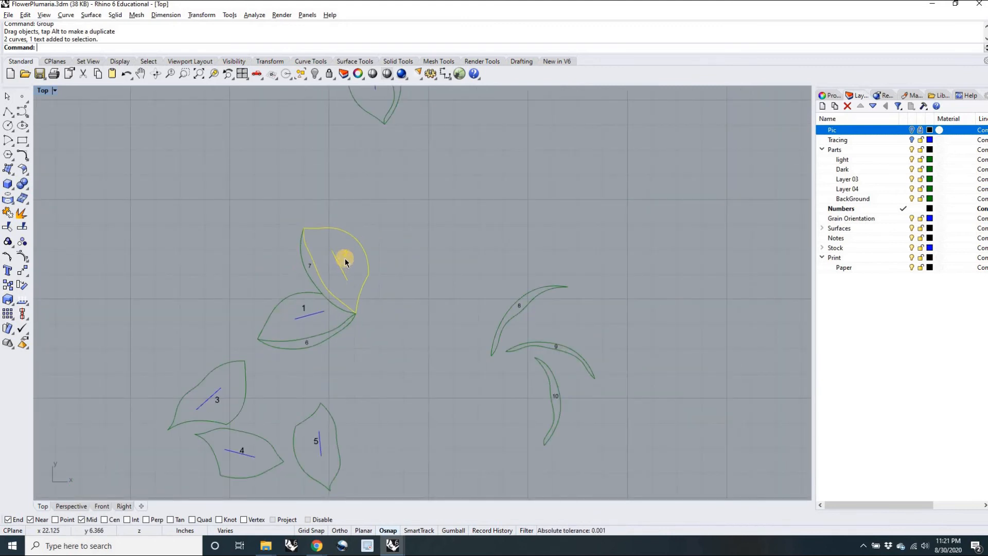
drag(344, 257, 371, 398)
- Group edge part 7's outline with its number and move it beside the other edge parts, above part 8
scroll(319, 259, up, 2)
click(307, 262)
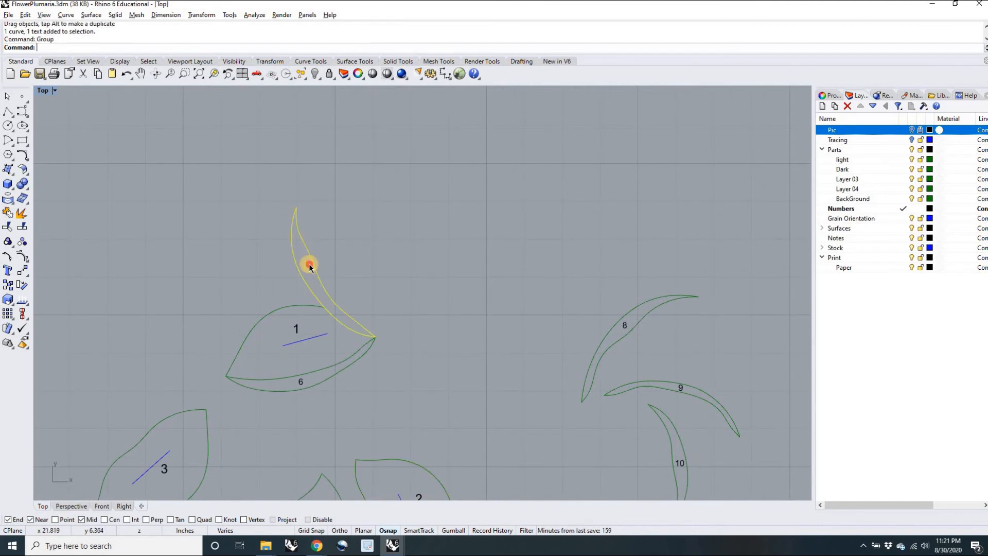
drag(436, 278, 535, 257)
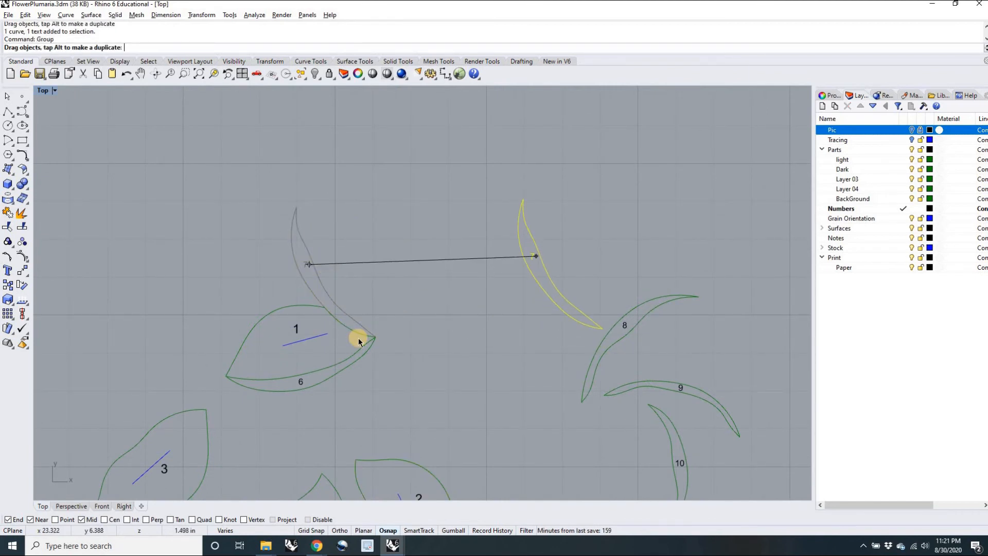
- Group petal 1's outline, grain line and number, and move it away from edge part 6 to the space above petal 3
scroll(277, 351, up, 3)
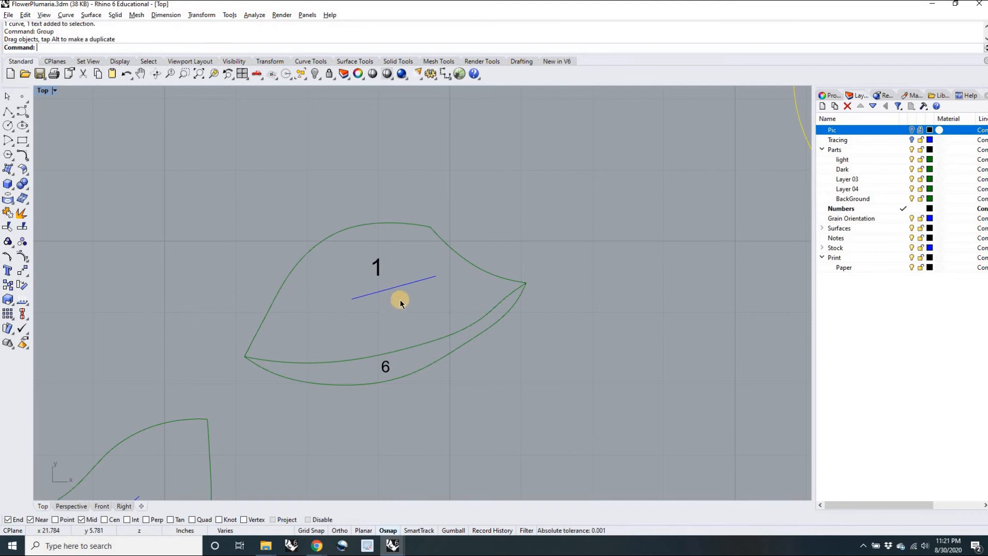
drag(292, 205, 286, 199)
right_click(286, 200)
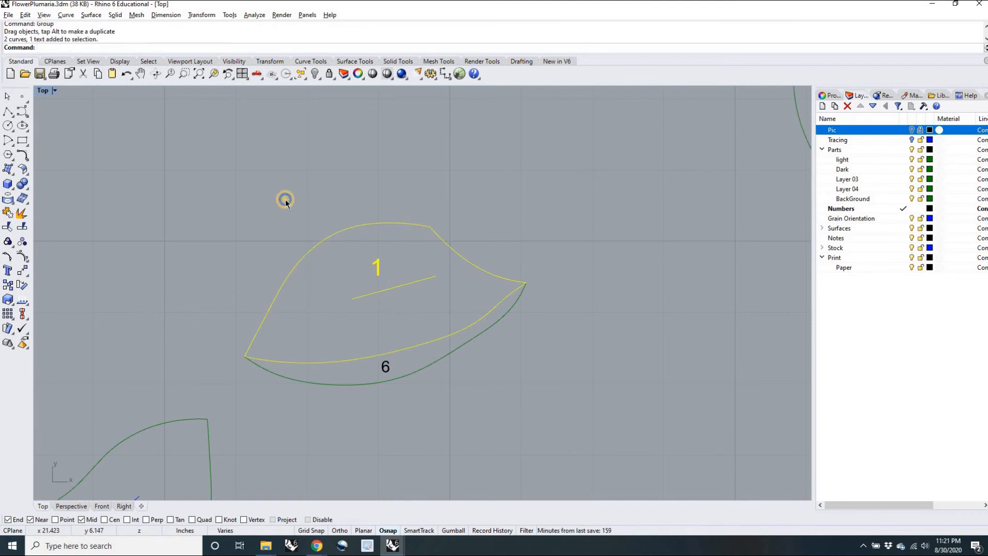
scroll(288, 224, down, 8)
drag(326, 240, 325, 240)
drag(189, 262, 181, 263)
- Group edge part 6's outline with its number and move it to the right of edge part 10
drag(369, 294, 713, 336)
right_click(307, 250)
click(489, 289)
scroll(470, 340, down, 3)
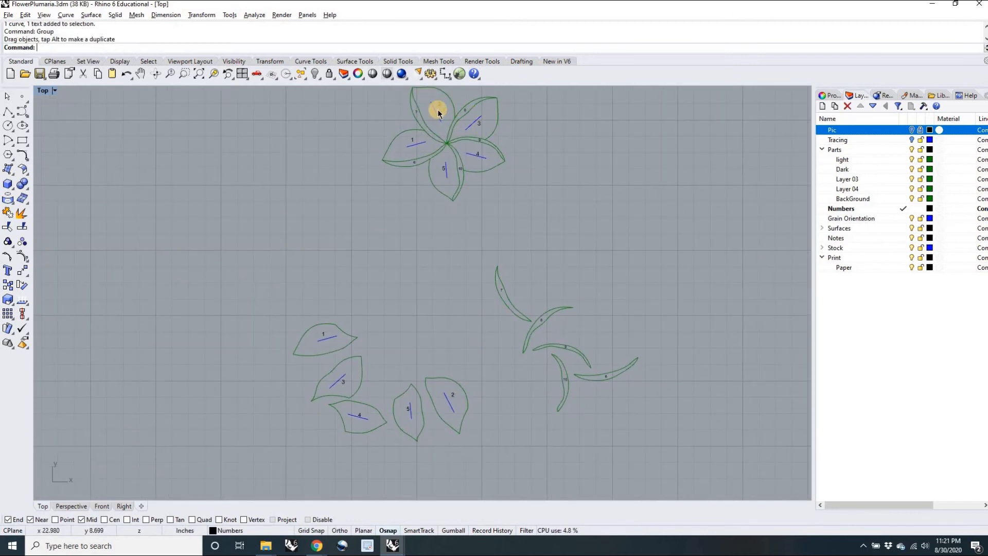
- Rotate petal 1 about the right end of its grain line until the grain line is horizontal
scroll(380, 364, up, 5)
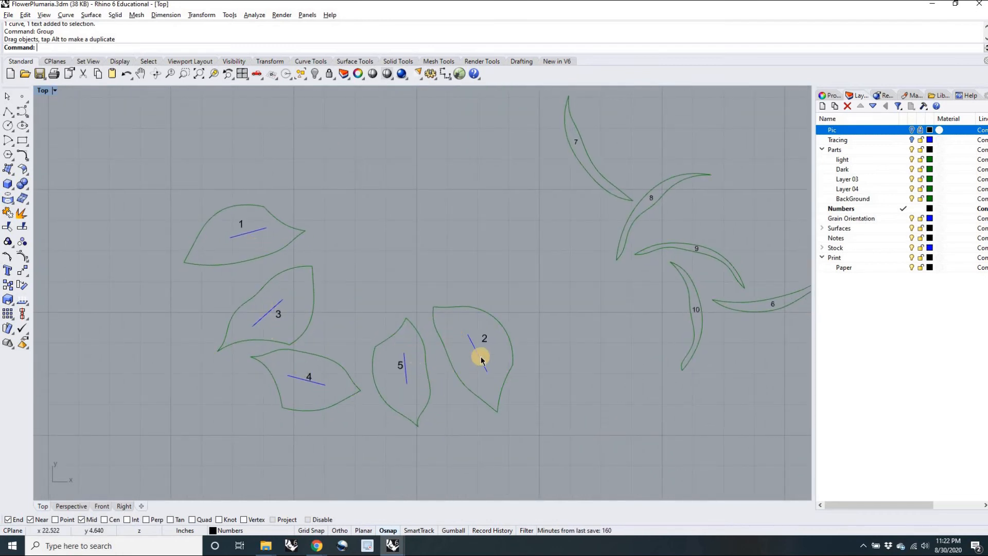
scroll(295, 271, up, 3)
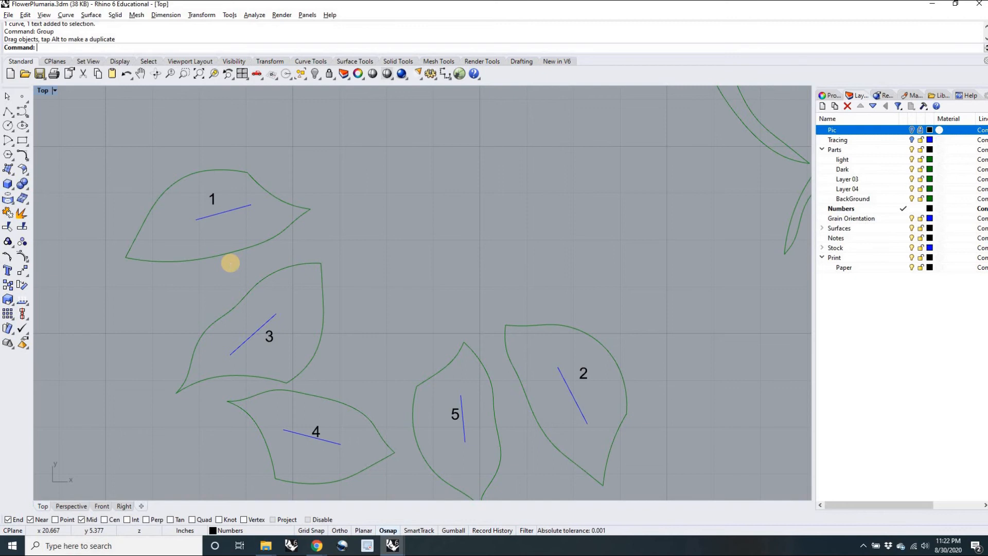
key(Return)
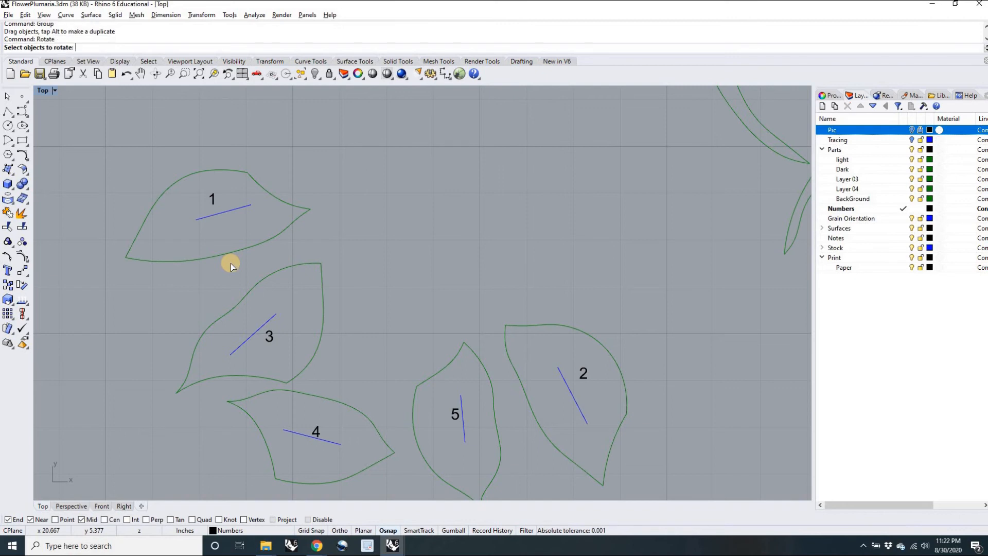
click(223, 213)
key(Return)
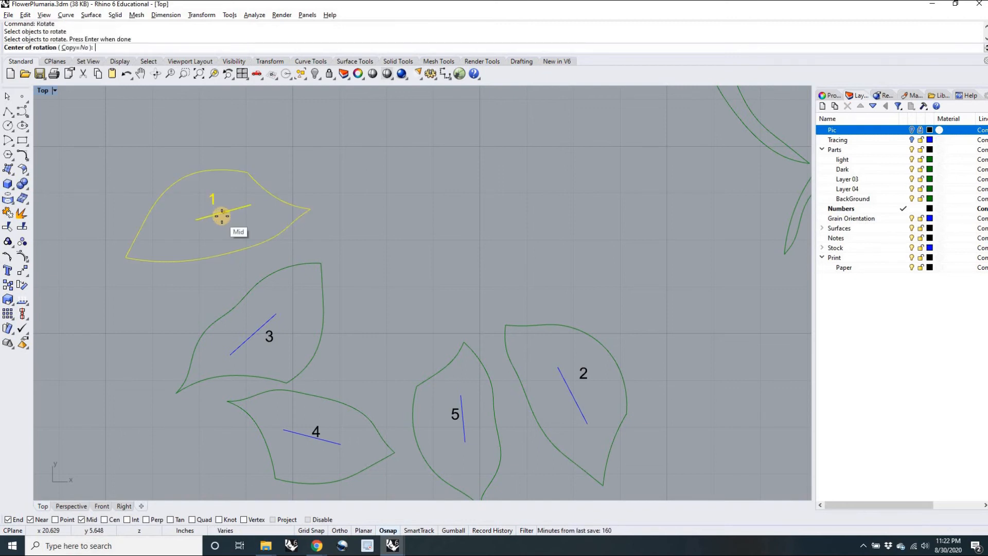
click(250, 204)
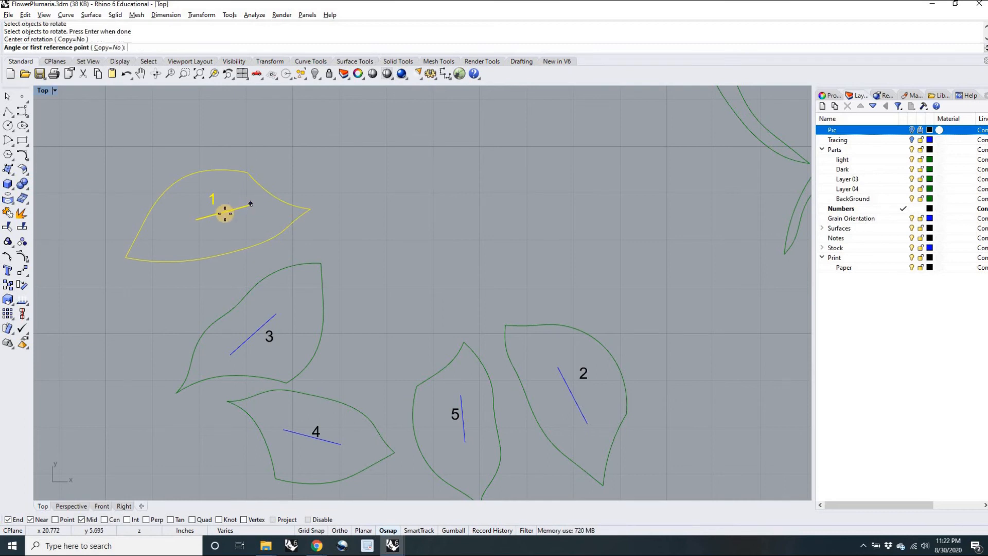
click(195, 221)
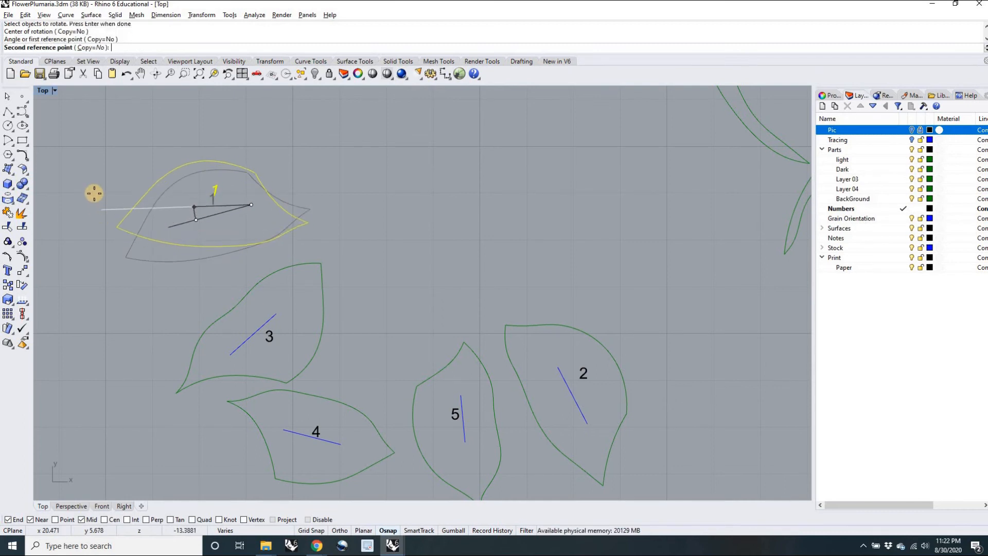
key(shift)
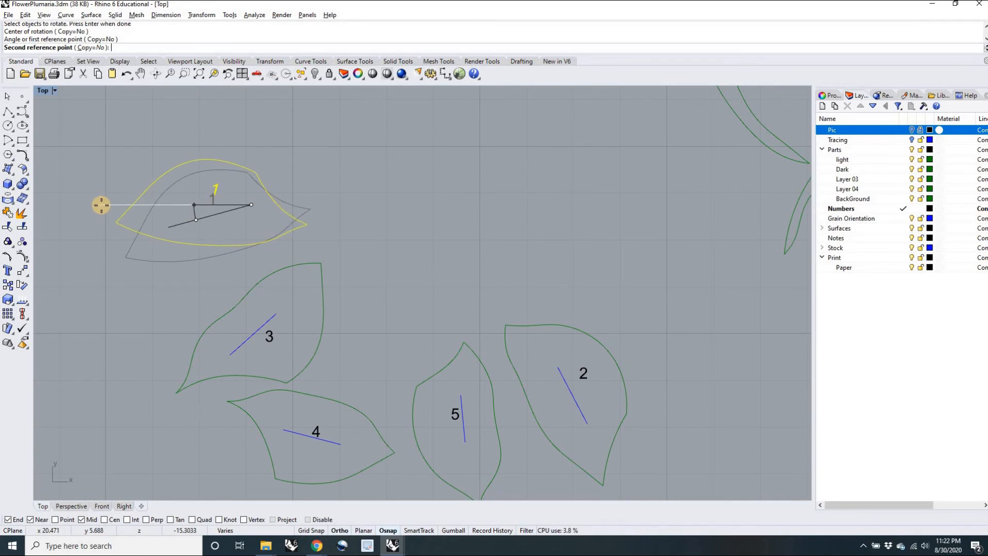
shift+click(101, 206)
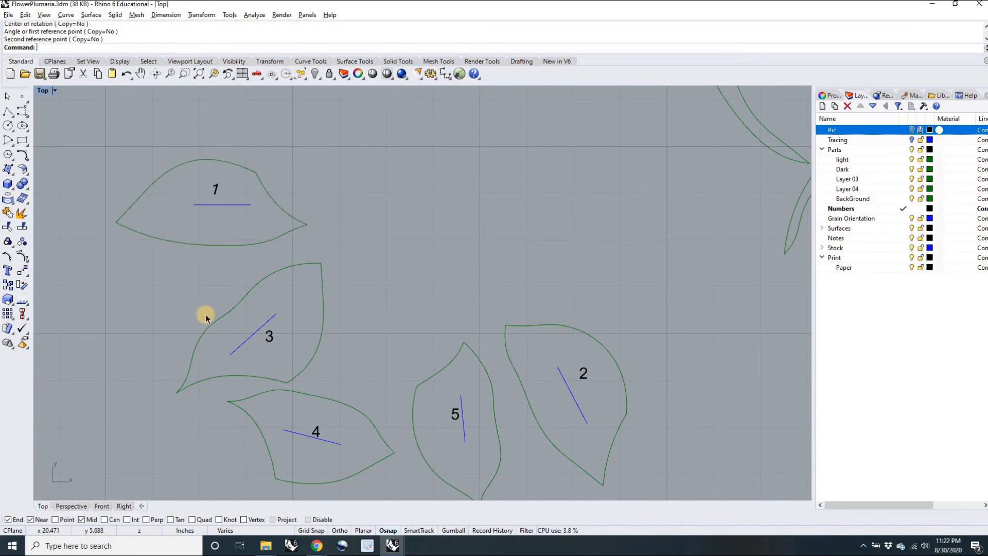
- Rotate petal 3 about the upper end of its grain line until the grain line is horizontal
click(256, 332)
key(Return)
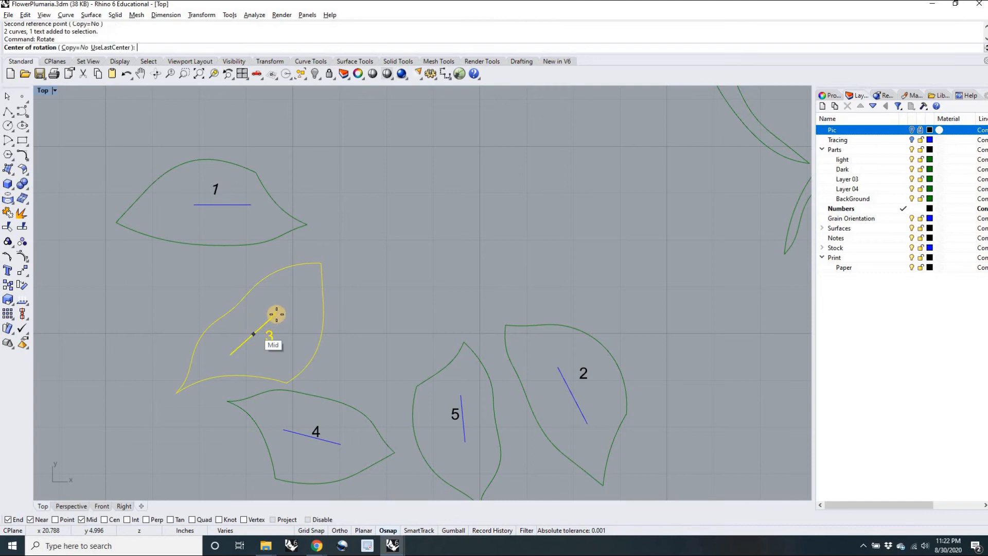
click(275, 316)
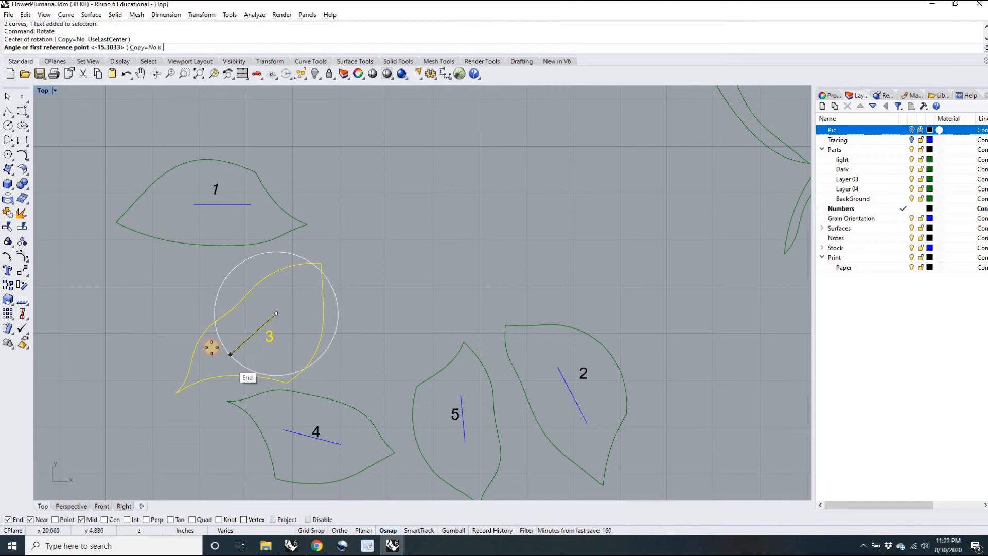
click(230, 354)
shift+click(165, 315)
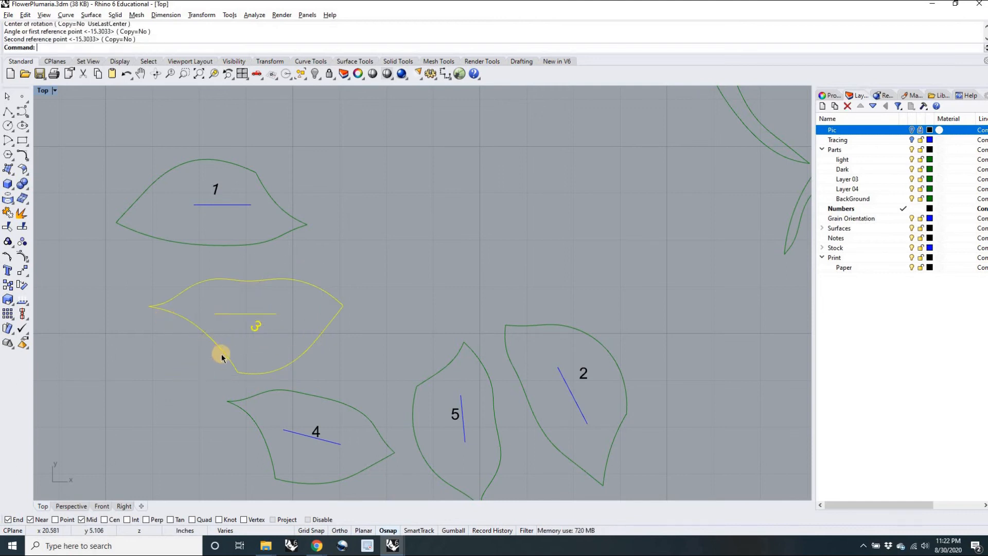
- Rotate petal 4 about the right end of its grain line until the grain line is horizontal
right_drag(323, 441, 259, 351)
click(260, 351)
key(Return)
click(277, 354)
click(220, 340)
shift+click(216, 358)
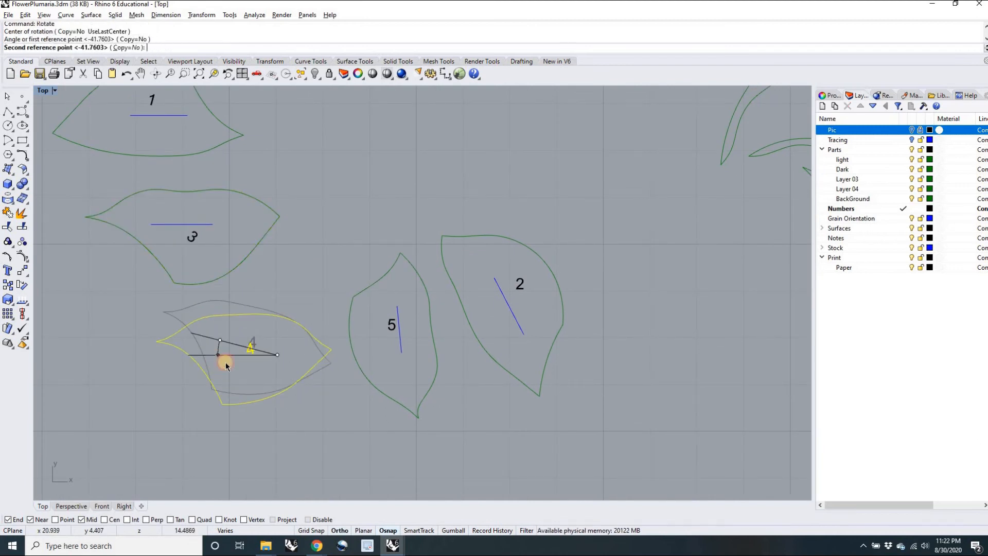
key(Return)
key(Escape)
- Rotate petal 5 about the upper end of its grain line until the grain line is horizontal
click(390, 292)
click(397, 325)
key(Return)
click(397, 306)
click(402, 353)
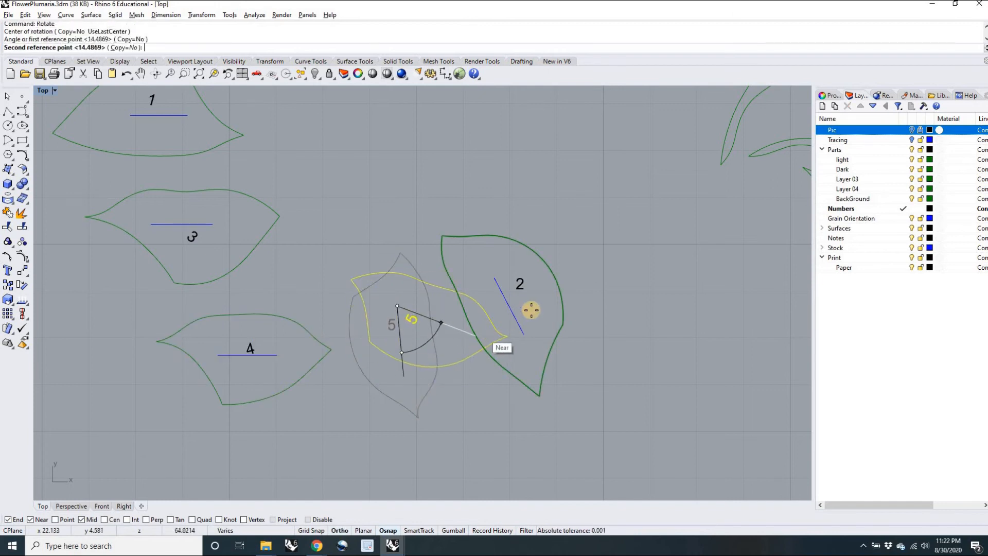
click(602, 308)
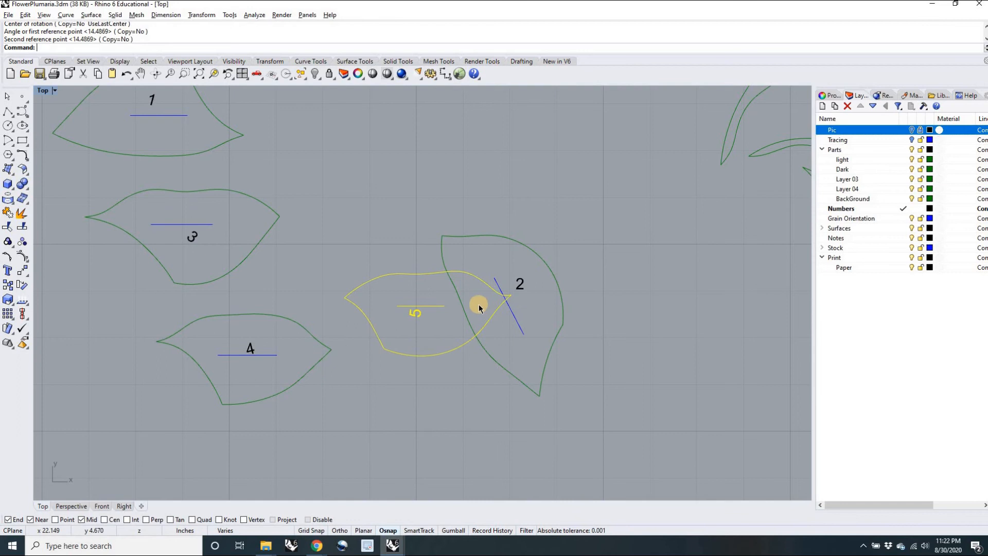
- Rotate petal 2 about the upper end of its grain line until the grain line is horizontal
click(517, 315)
key(Return)
click(494, 278)
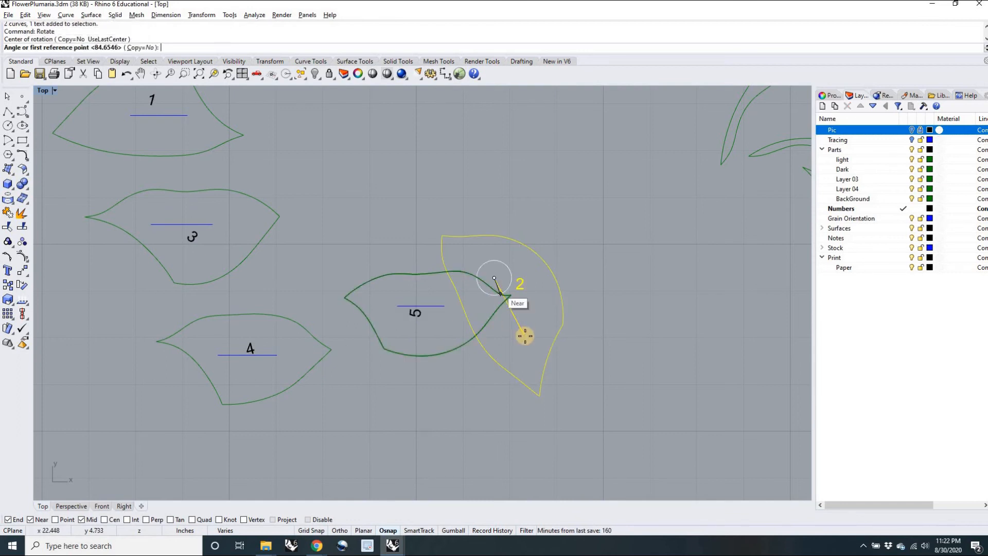
click(635, 291)
scroll(600, 295, down, 3)
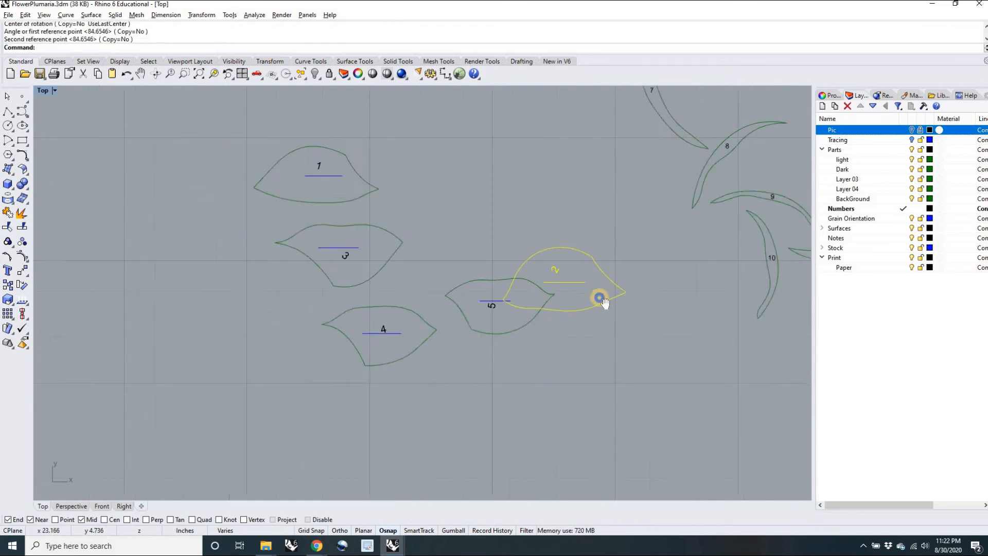
- Rotate part 6 about its left tip until its two tips lie on a horizontal line
right_drag(443, 352, 431, 345)
scroll(477, 234, up, 8)
right_drag(468, 252, 390, 288)
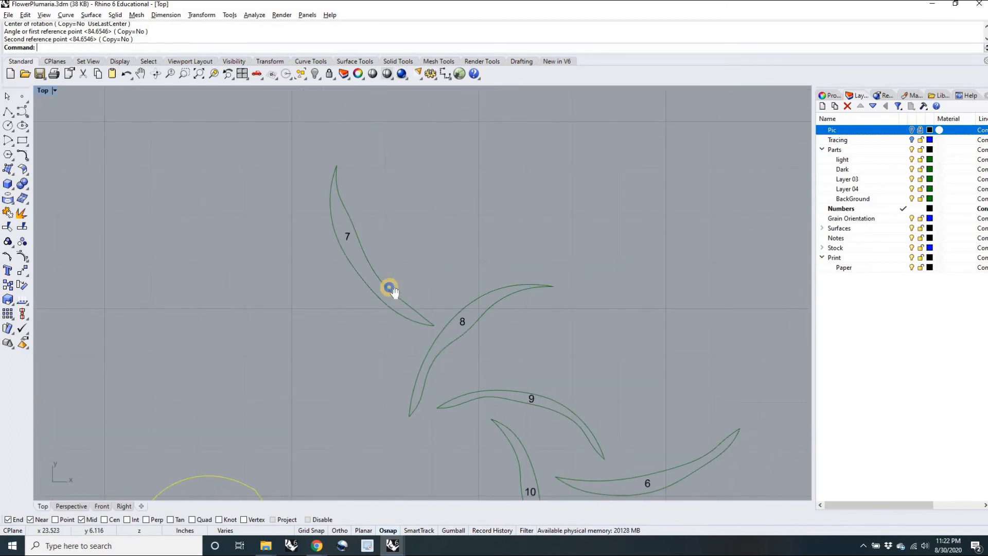
scroll(337, 242, down, 4)
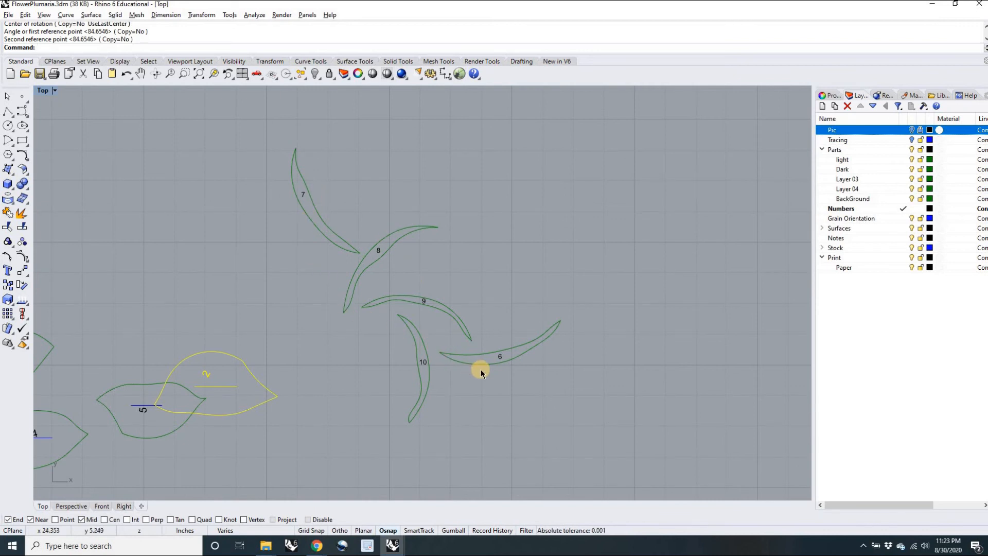
scroll(483, 372, up, 2)
click(450, 349)
key(Return)
click(417, 343)
click(602, 294)
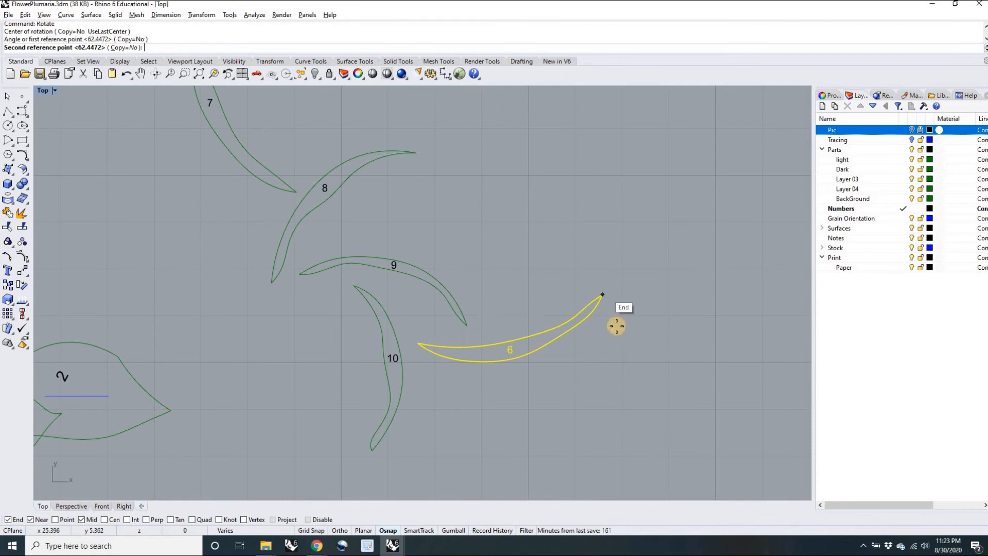
click(612, 341)
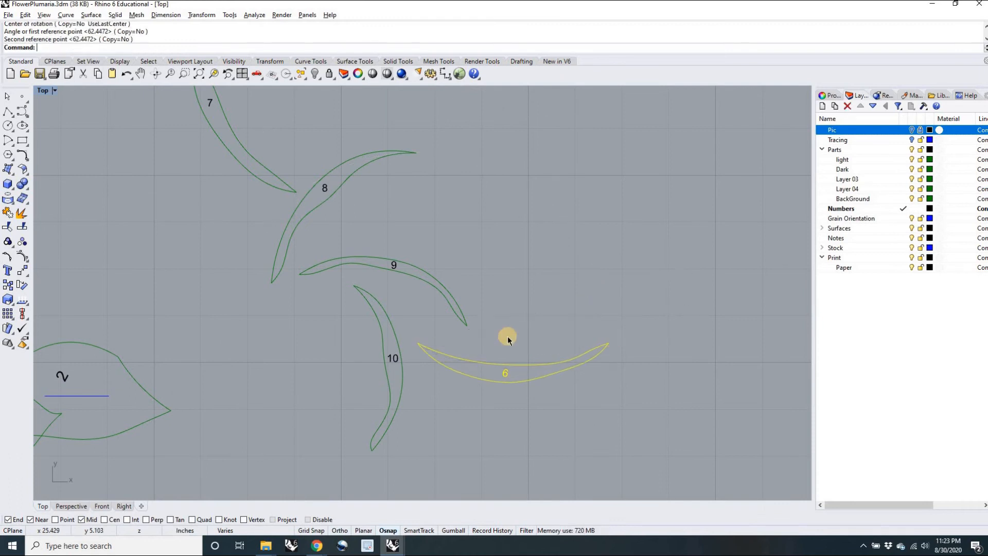
- Rotate part 10 about its upper tip until its tips are level, and move it directly above part 6
click(388, 340)
click(354, 286)
key(Return)
click(354, 286)
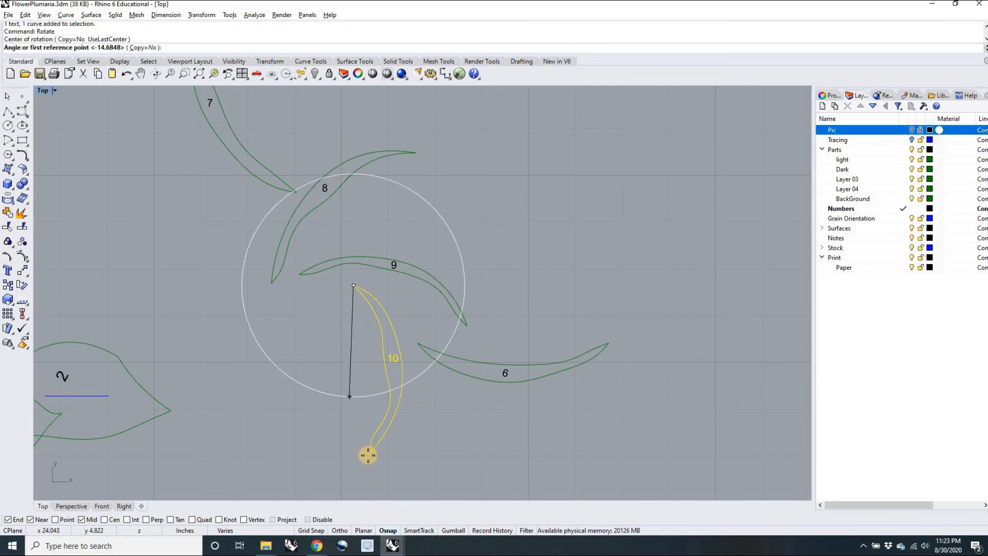
click(372, 451)
click(276, 316)
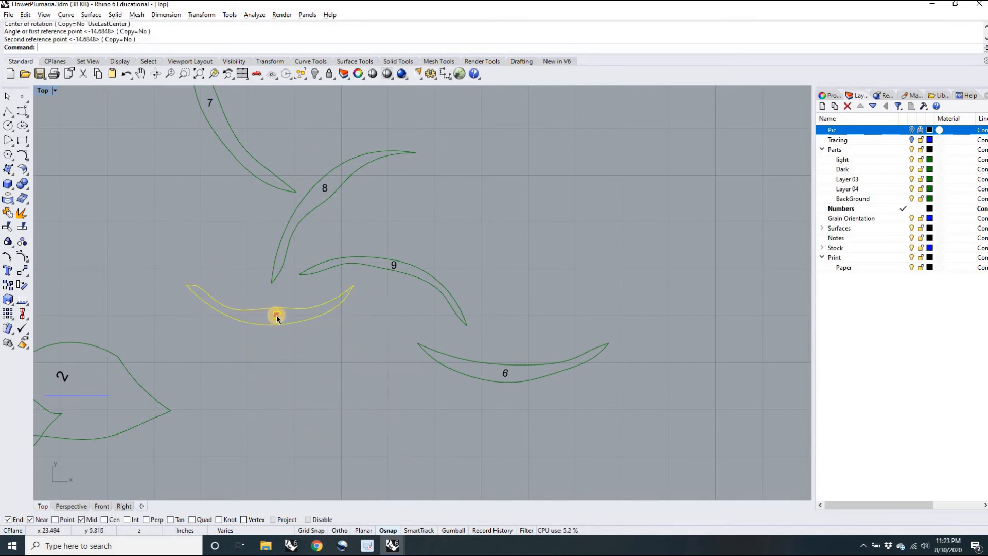
drag(276, 315, 509, 348)
scroll(507, 360, up, 5)
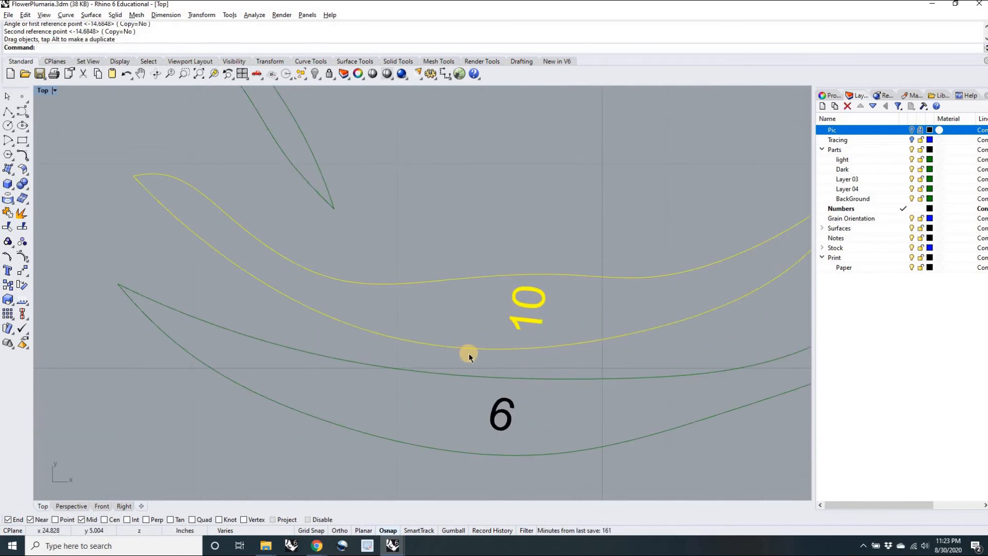
scroll(468, 353, down, 6)
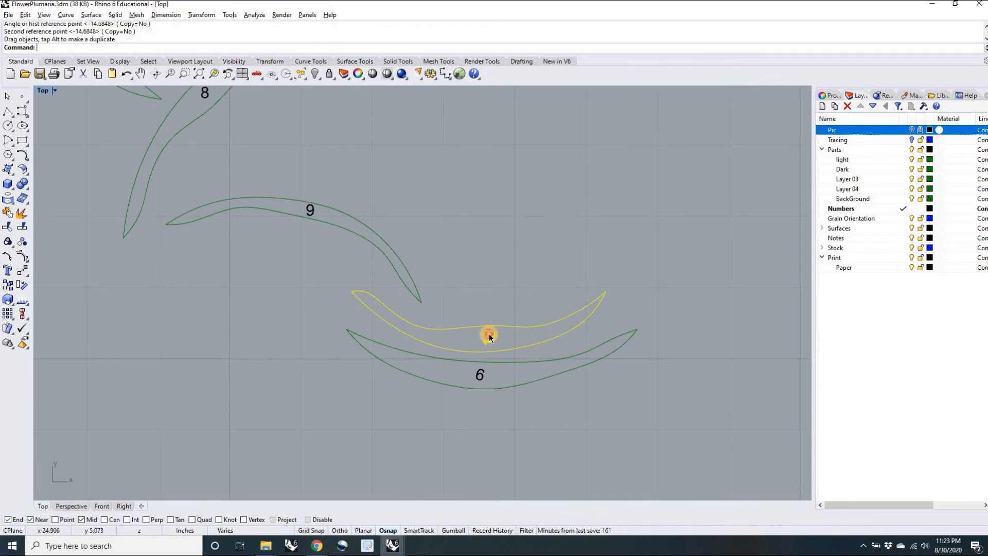
drag(489, 329, 489, 331)
- Rotate part 9 about its lower right tip until its tips are level, and stack it above part 10
right_drag(448, 260, 446, 309)
click(328, 264)
click(311, 261)
key(Return)
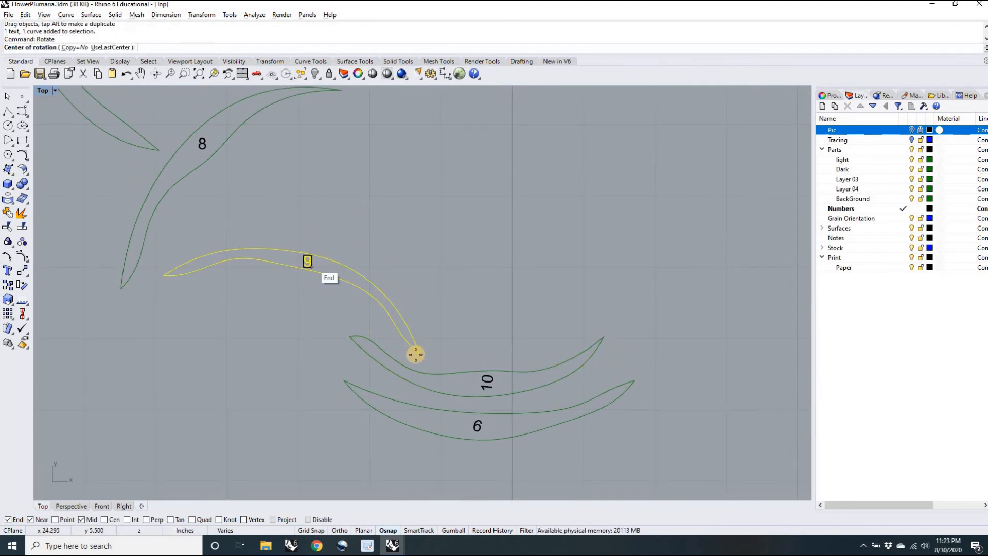
click(419, 354)
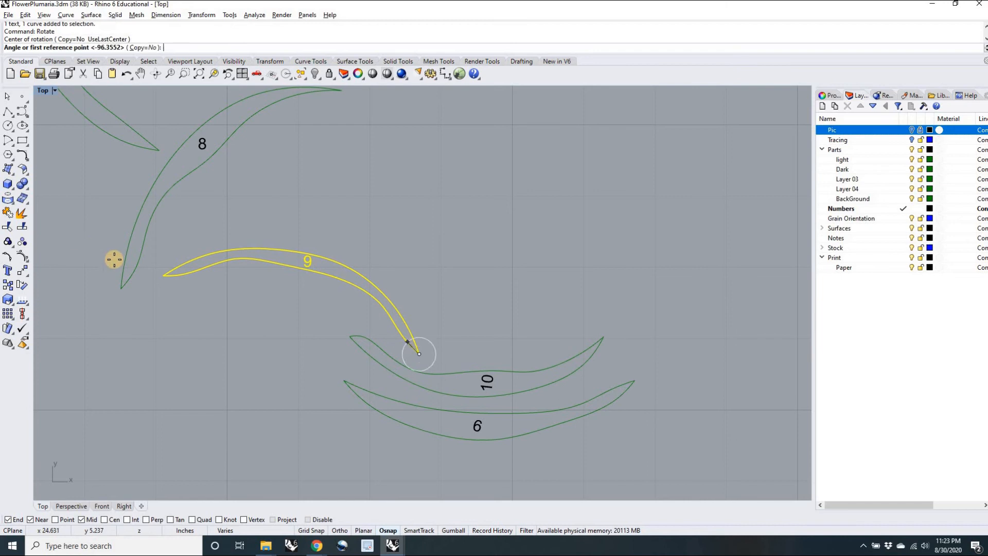
click(163, 275)
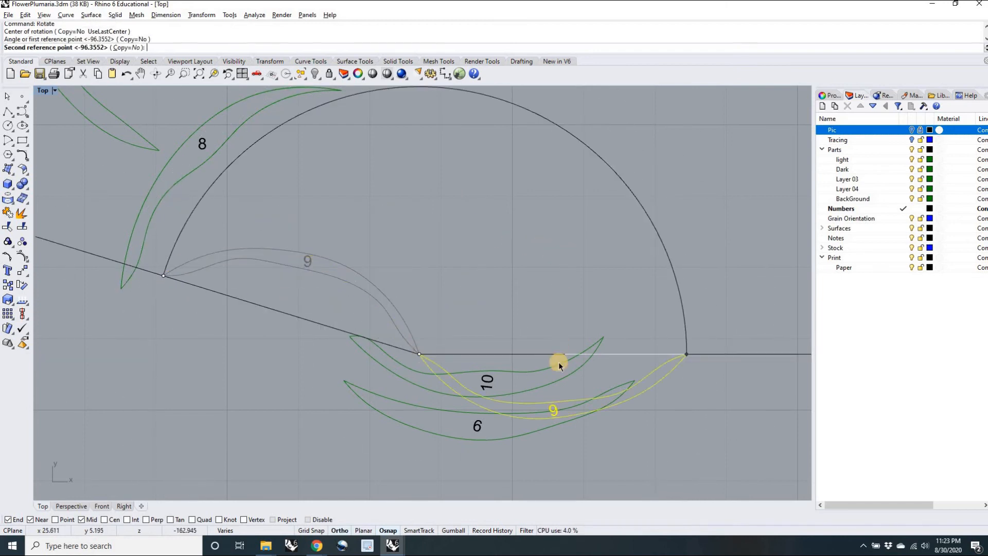
click(554, 413)
drag(555, 412, 489, 352)
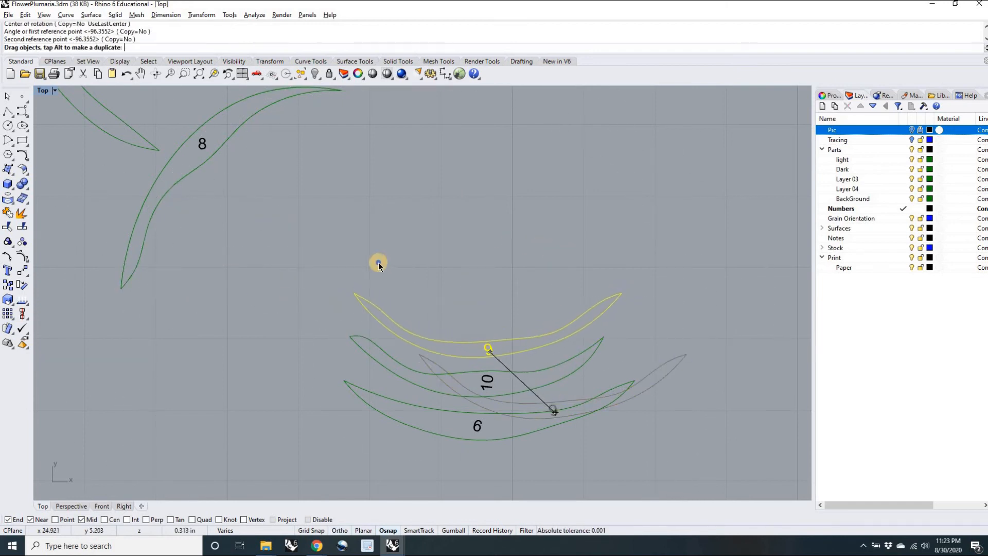
- Rotate part 8 about its upper right tip until its tips are level, and stack it above part 9
right_drag(379, 261, 478, 399)
click(301, 278)
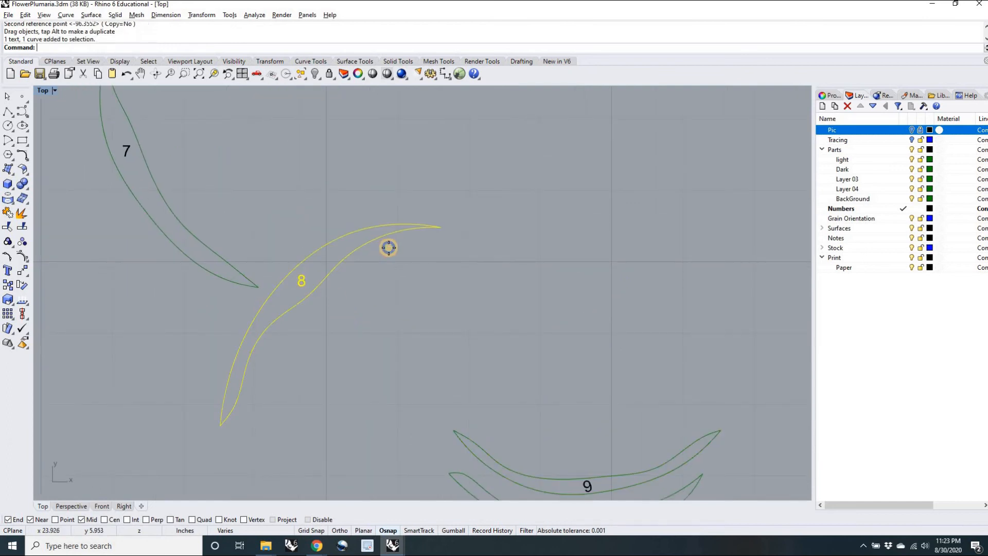
key(Return)
click(441, 227)
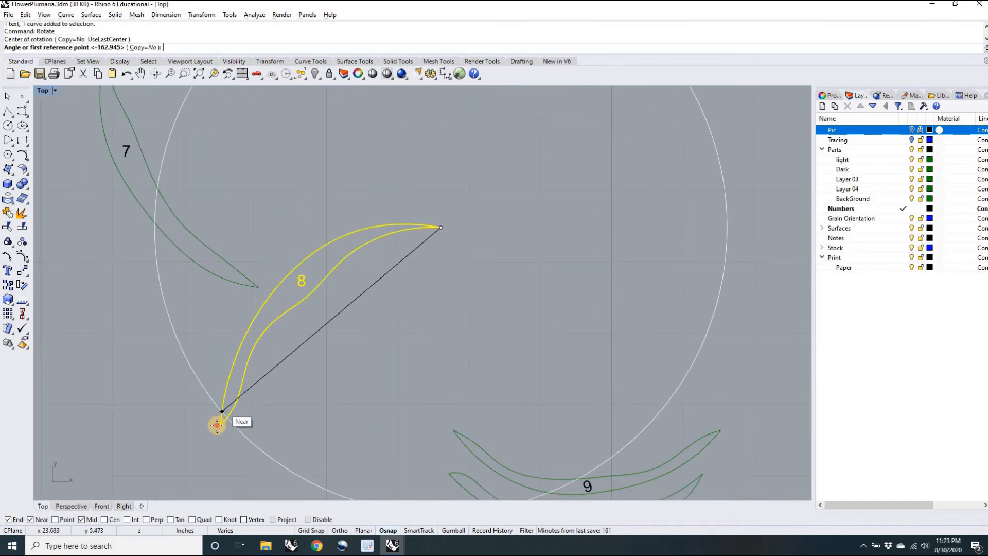
click(221, 425)
click(691, 253)
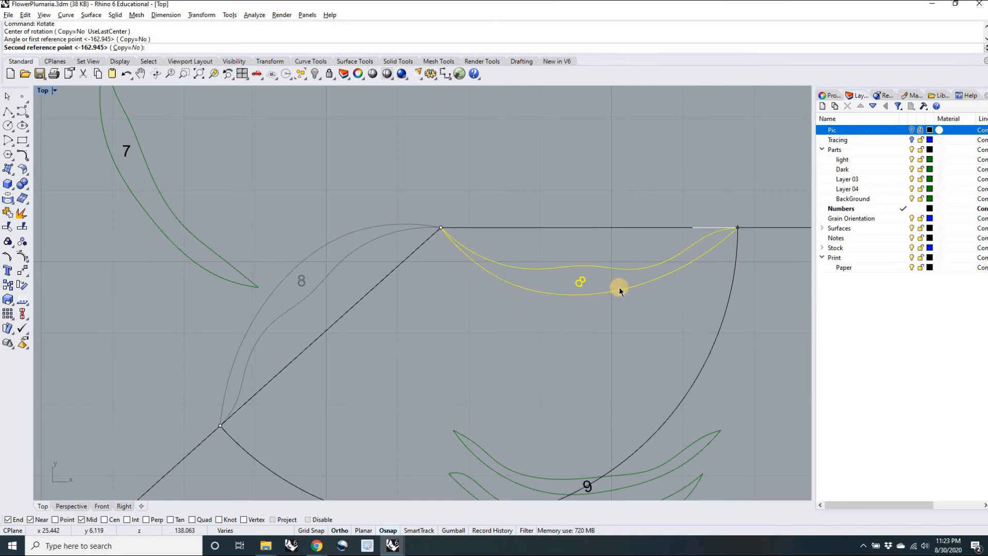
drag(579, 282, 589, 430)
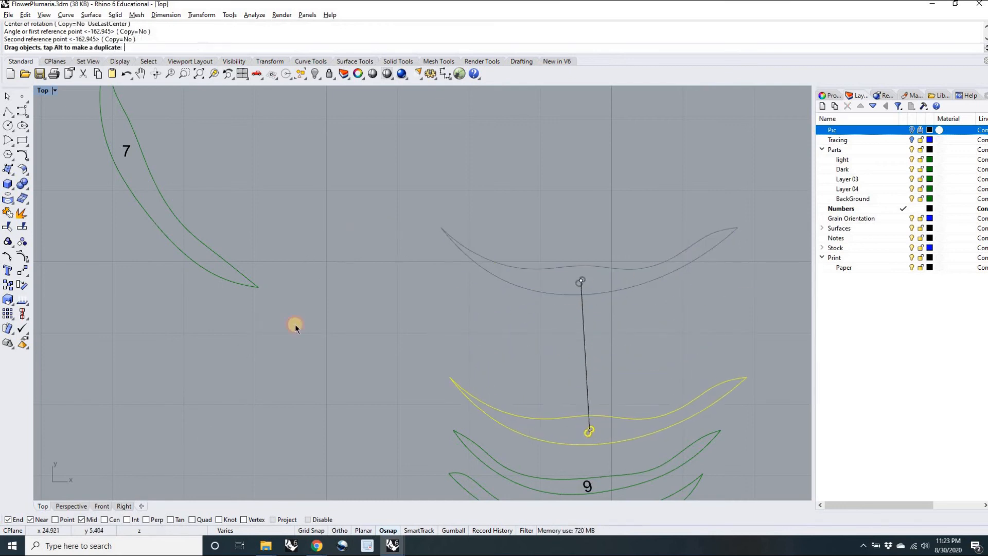
- Rotate part 7 about its upper tip until its tips are level, and stack it above part 8
scroll(221, 269, down, 3)
click(220, 266)
key(Return)
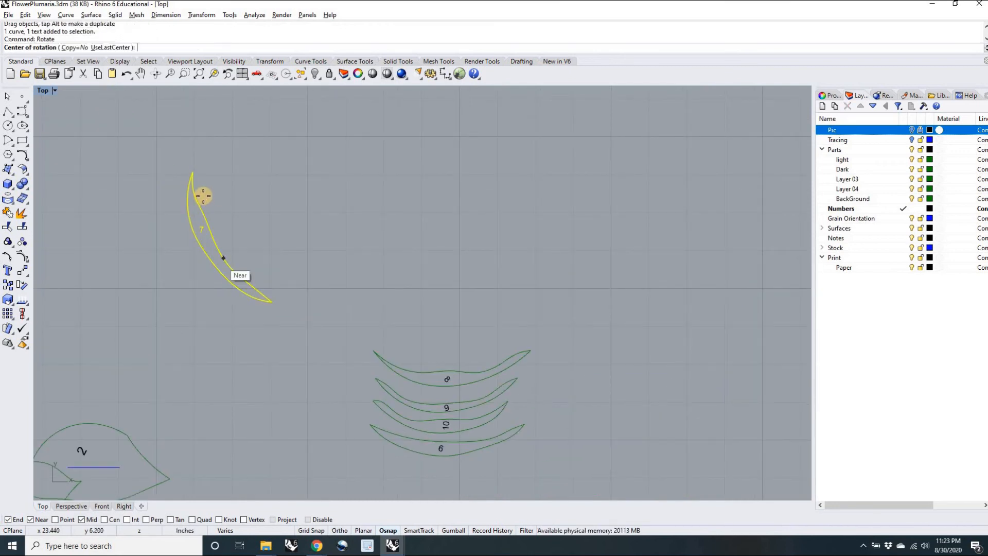
click(194, 173)
click(272, 301)
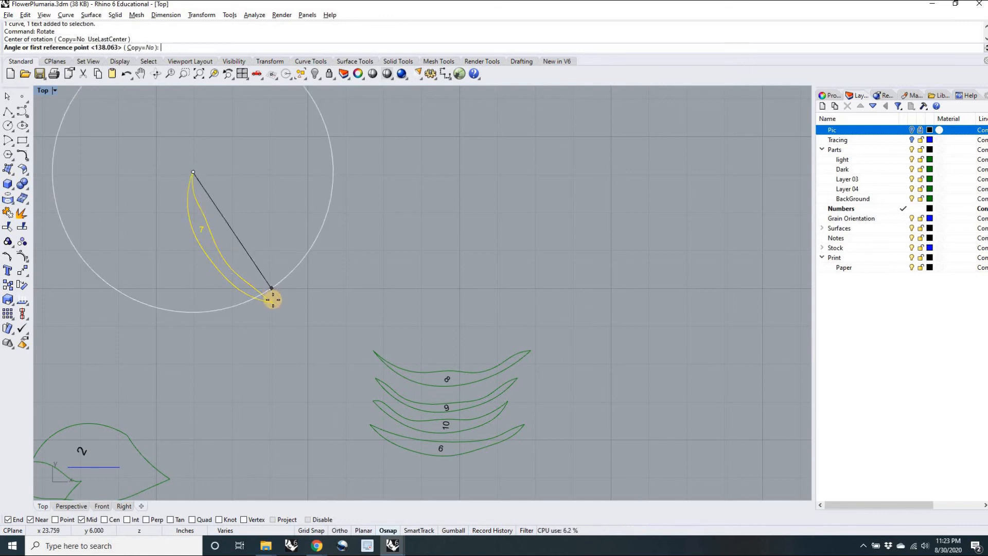
click(365, 215)
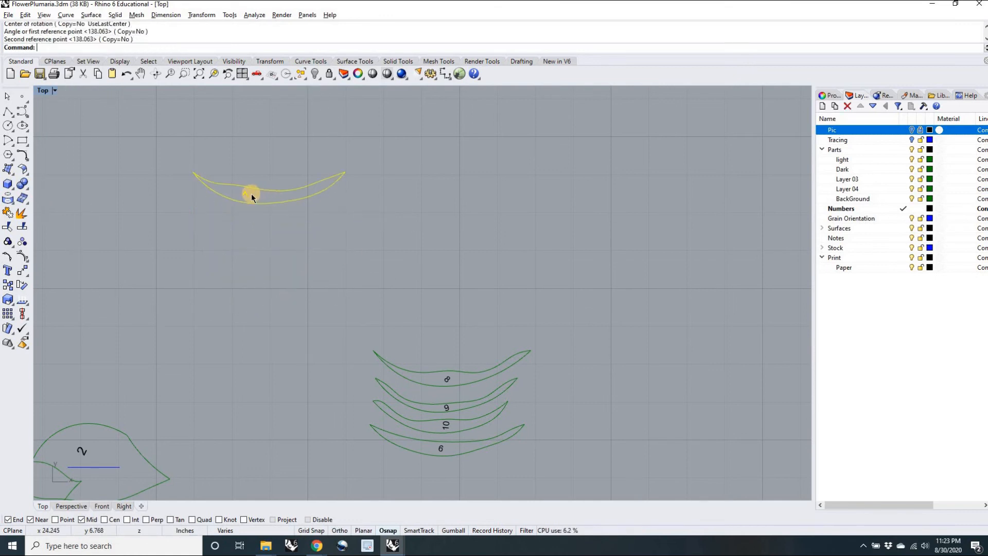
drag(246, 194, 427, 354)
click(401, 278)
- Pack the petals closely, with 3 and 4 stacked below petal 1 and petals 2 and 5 in a second column to their right
scroll(400, 279, down, 12)
right_drag(437, 335, 463, 305)
scroll(290, 333, up, 8)
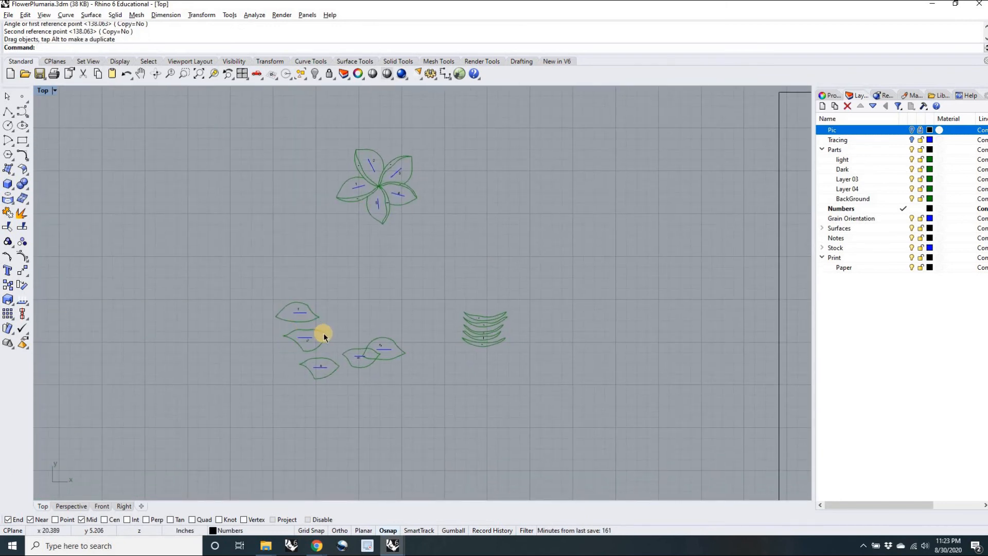
scroll(341, 366, up, 6)
click(302, 344)
drag(302, 344, 260, 331)
drag(335, 444, 257, 396)
drag(513, 424, 432, 377)
drag(662, 397, 470, 276)
- Expand the Stock layer and make its sublayer Layer 11 the current layer
scroll(524, 347, down, 6)
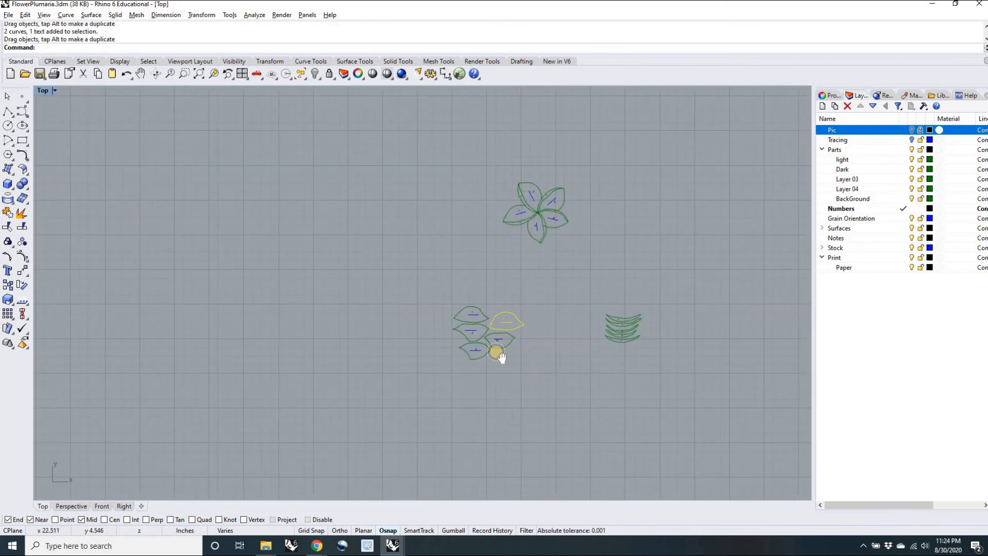
scroll(436, 355, down, 4)
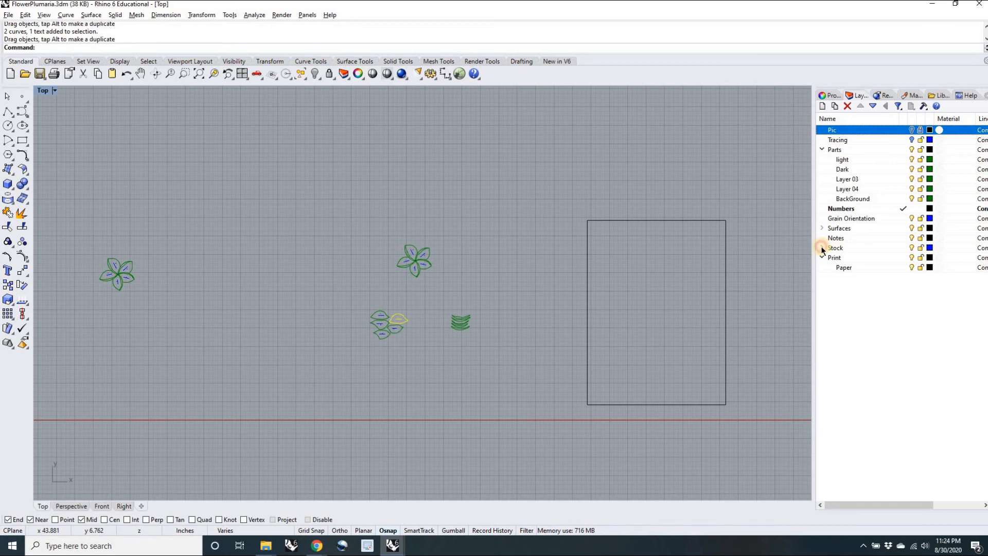
click(822, 248)
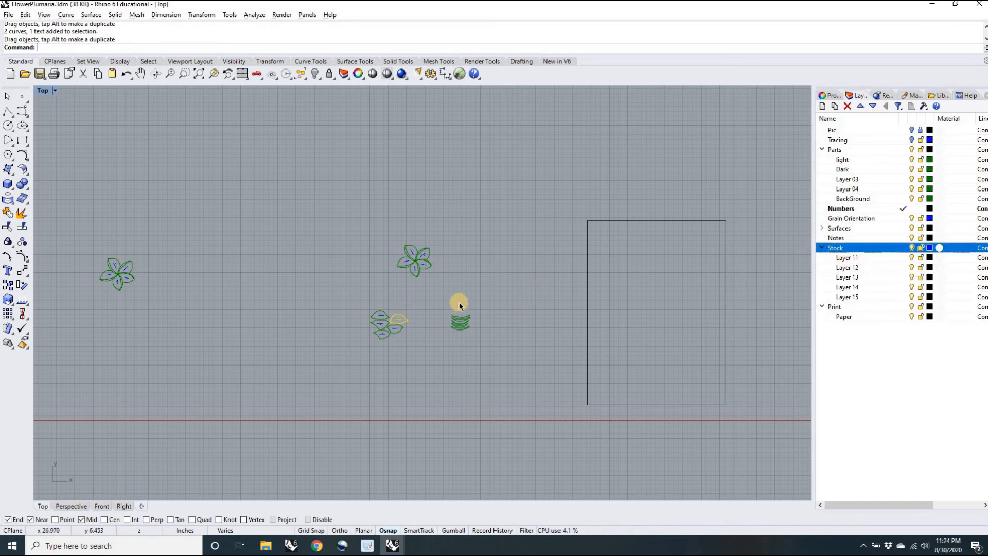
scroll(410, 311, up, 5)
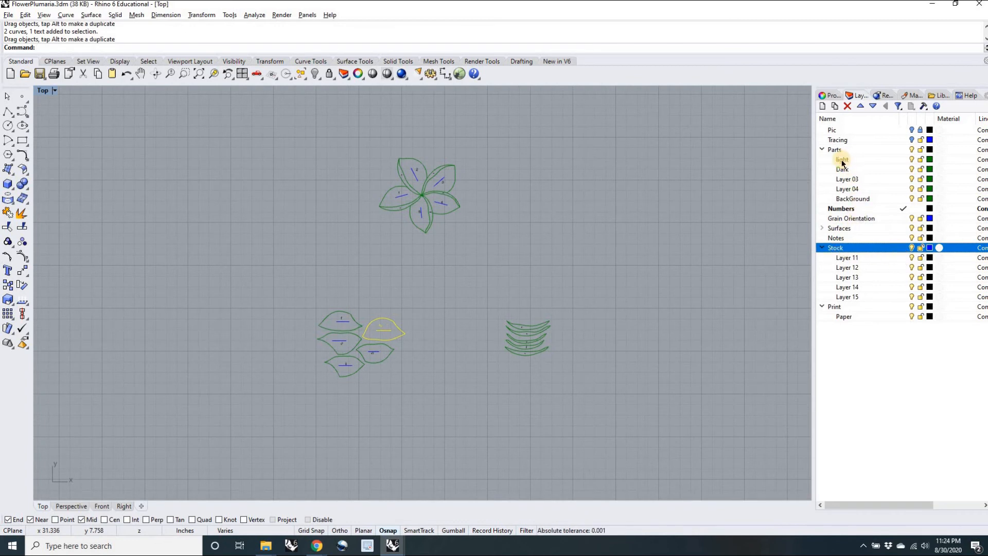
click(848, 256)
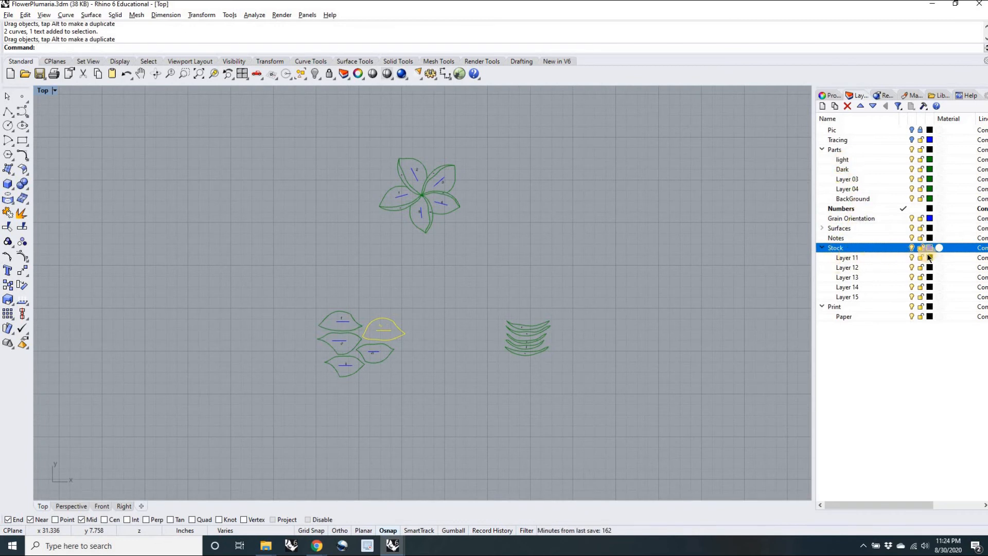
click(903, 258)
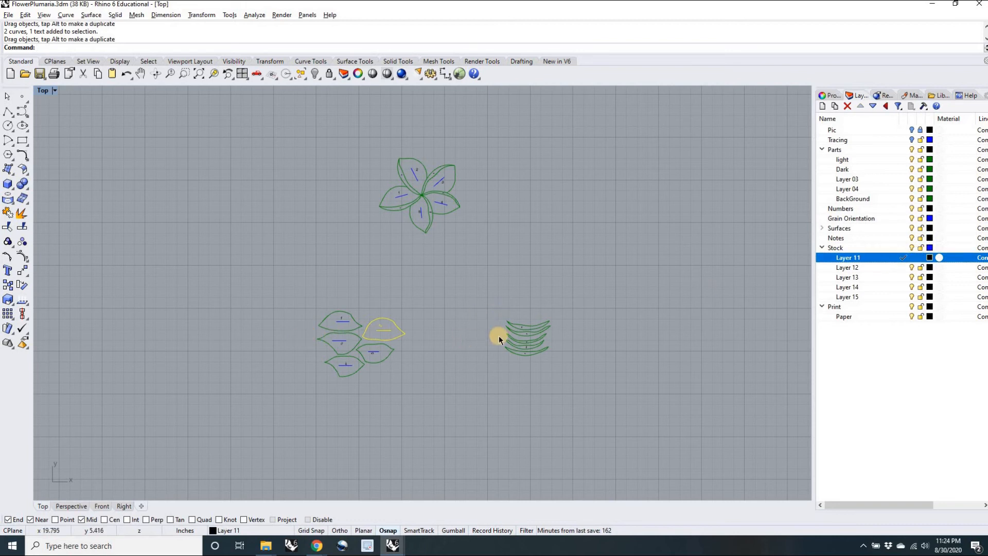
- Draw a stock rectangle 2 inches long and 4 inches wide in the empty area left of the flower copy
scroll(319, 340, up, 6)
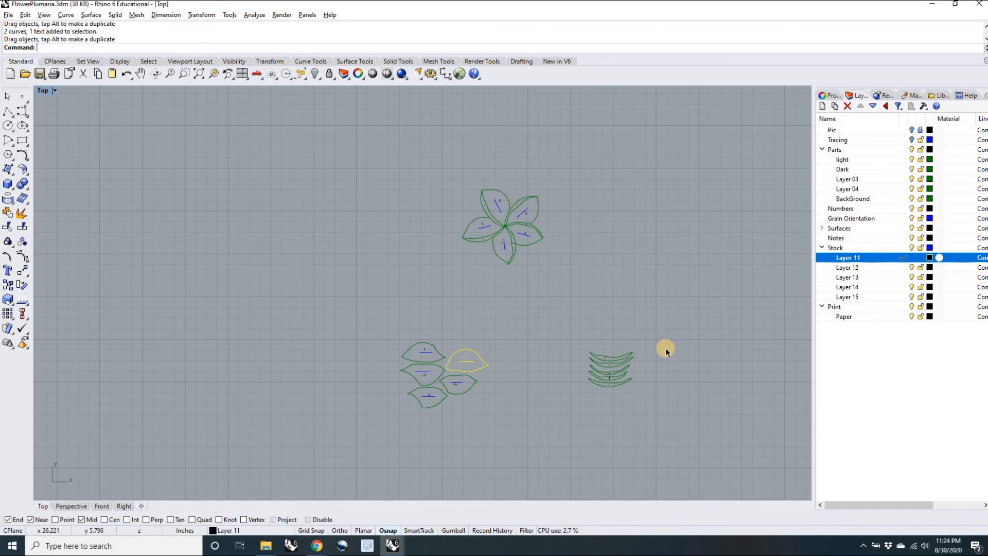
text(Rectangle)
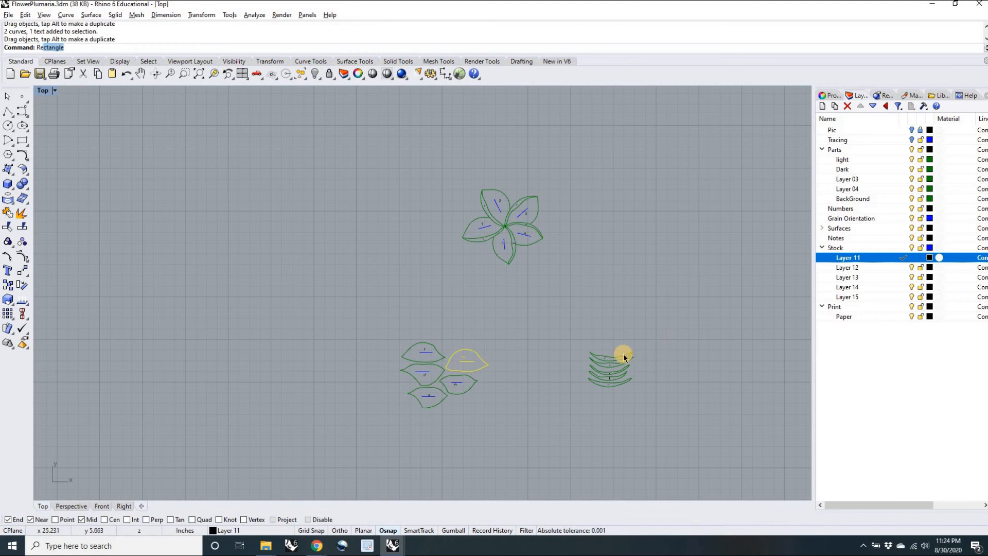
key(Return)
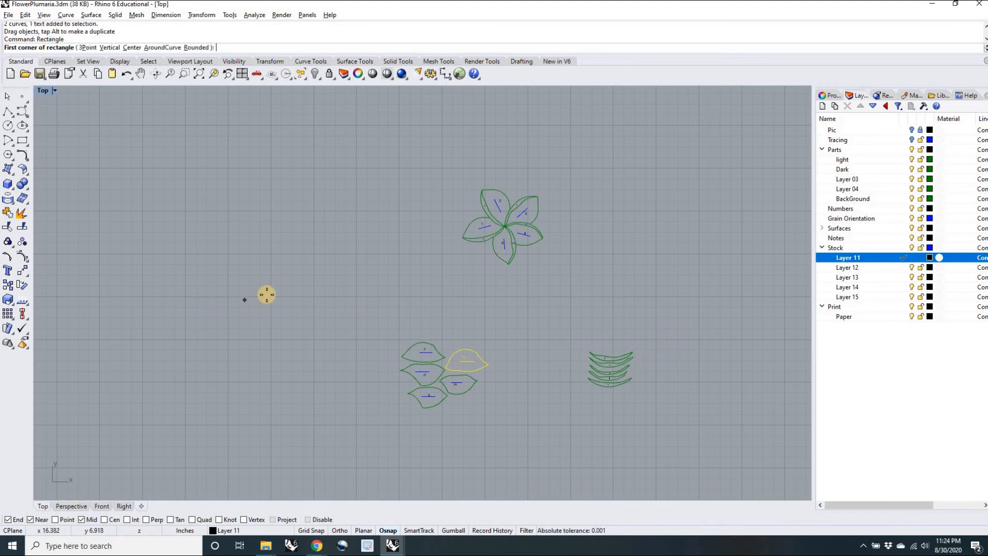
click(266, 295)
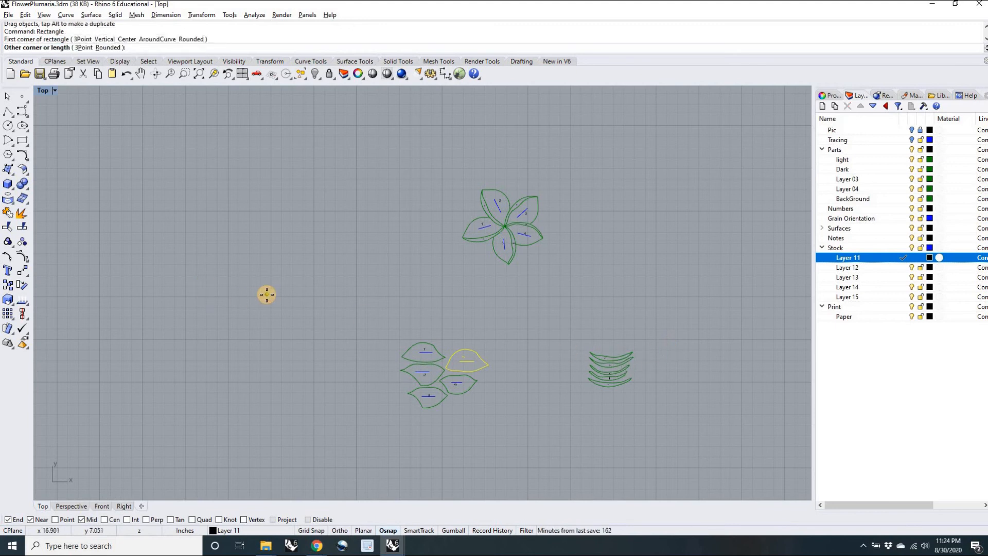
text(2)
key(Return)
text(4)
key(Return)
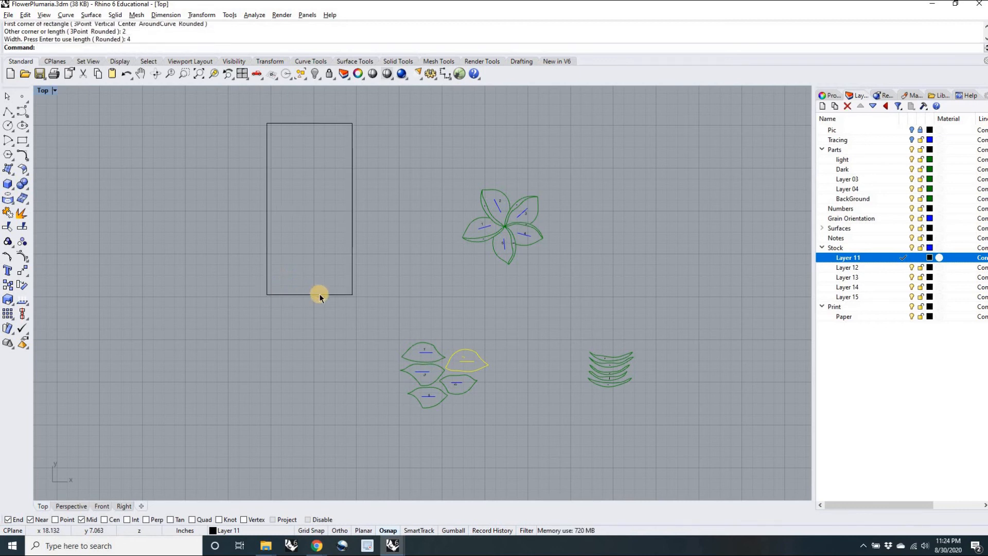
- Move the stock rectangle over the petal group, with its left edge at the left tip of petal 3
drag(320, 295, 457, 439)
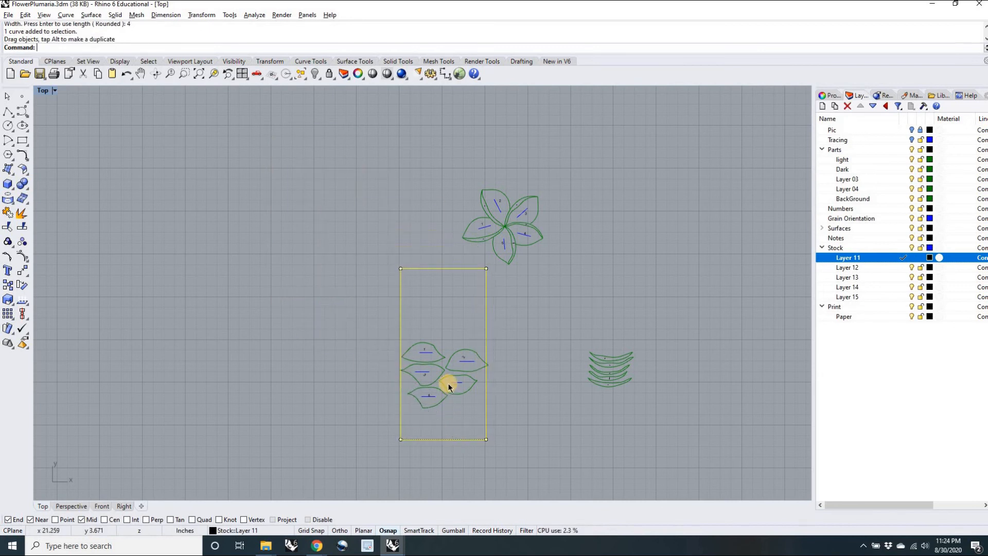
scroll(449, 380, up, 4)
scroll(449, 382, up, 2)
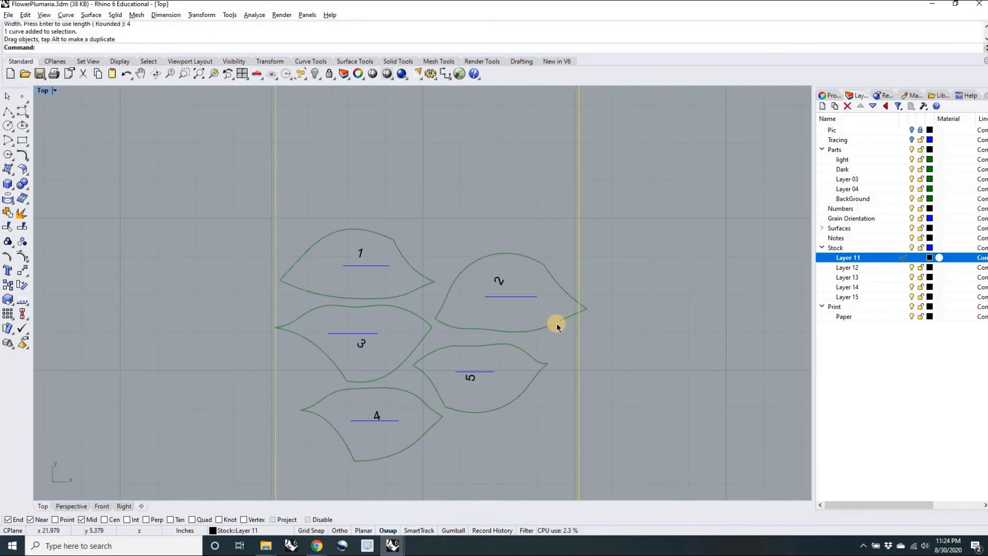
- Move petals 2 and 5 together above petal 1 so that they fit inside the stock rectangle
scroll(546, 343, down, 3)
drag(532, 419, 510, 319)
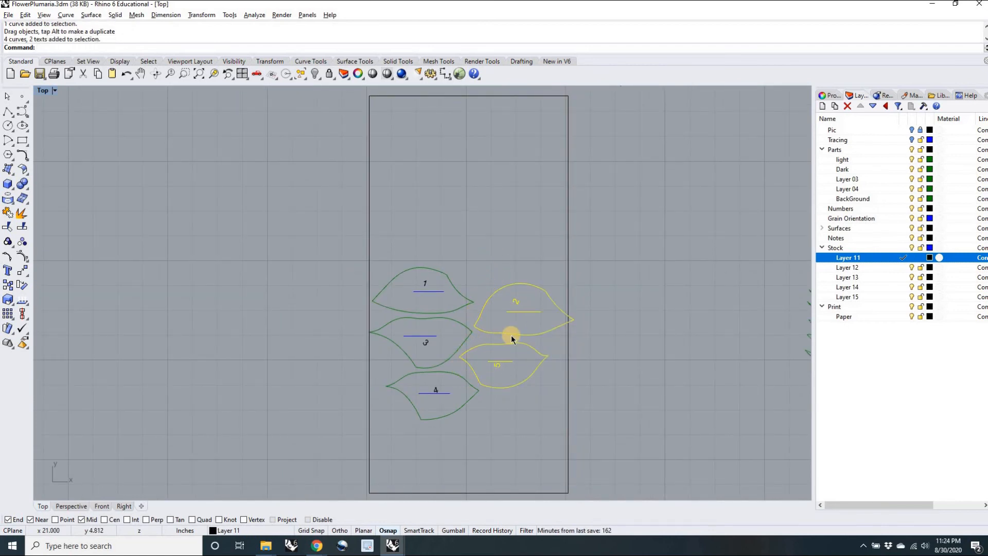
drag(517, 311, 436, 189)
scroll(442, 305, down, 2)
scroll(459, 313, down, 3)
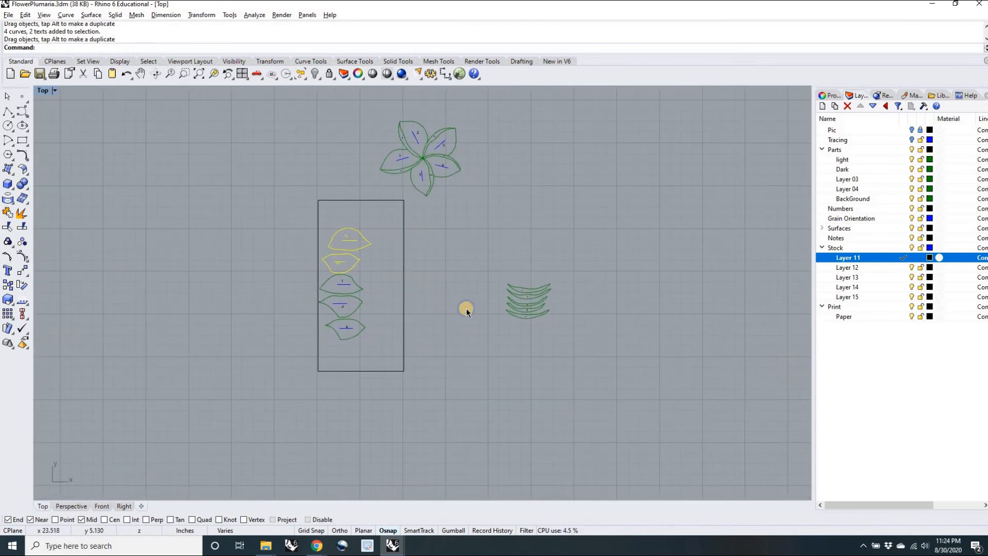
scroll(327, 214, up, 3)
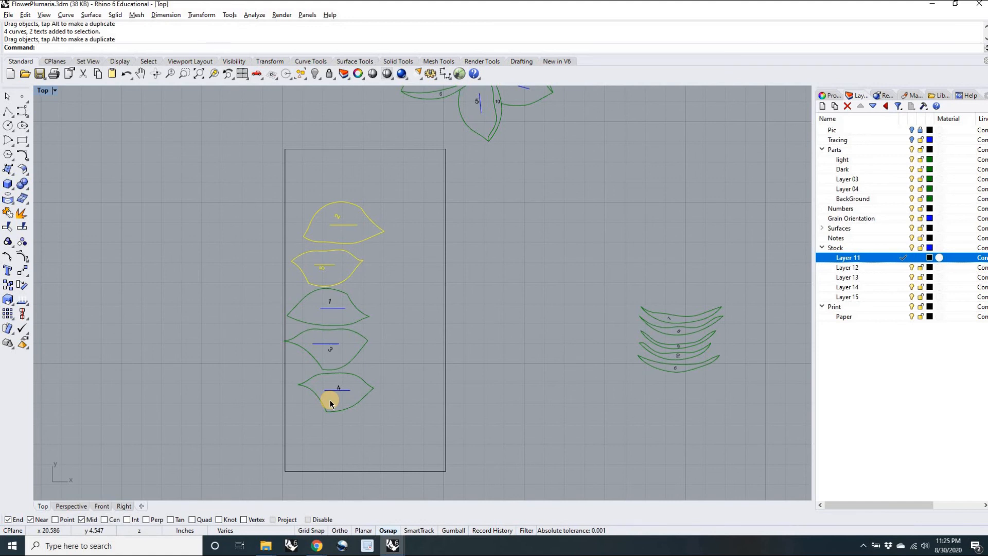
scroll(375, 386, down, 3)
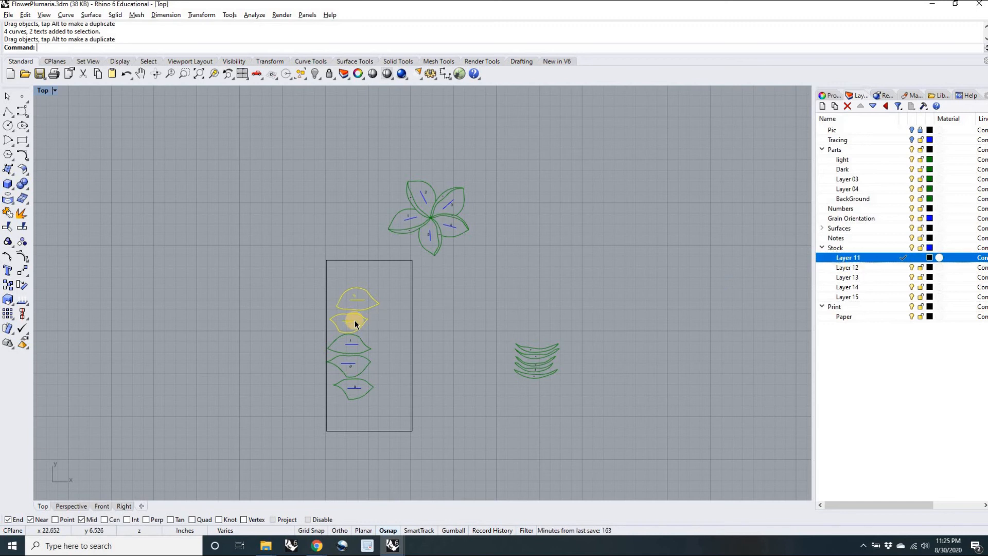
scroll(357, 320, up, 5)
scroll(354, 447, down, 3)
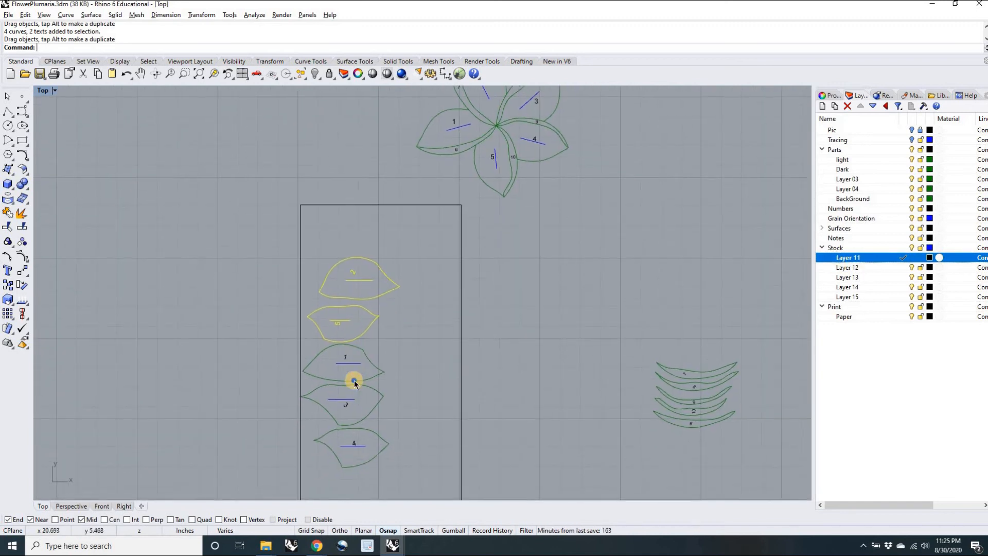
scroll(453, 354, down, 3)
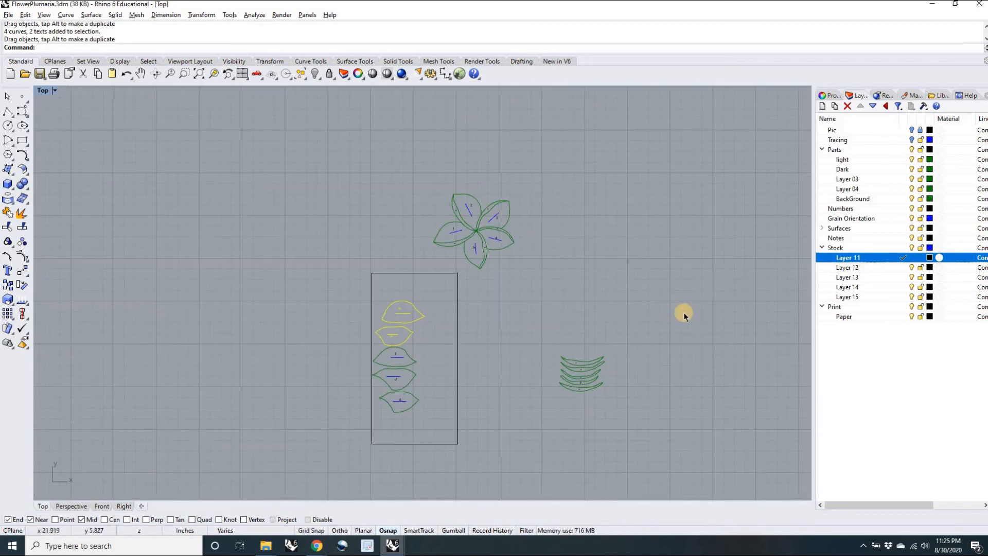
- Make Print the current layer and hide the Stock layer with its sublayers
click(911, 247)
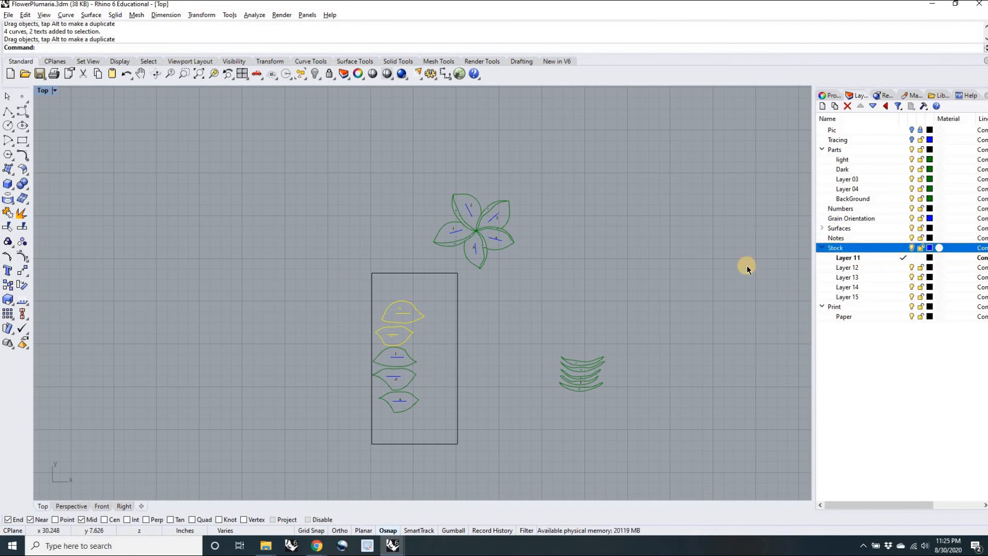
click(548, 309)
click(904, 149)
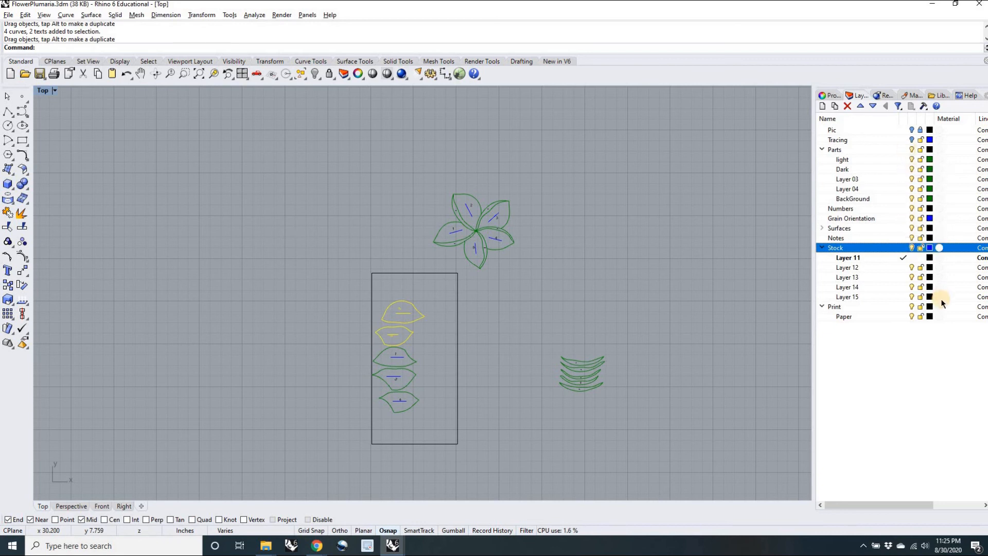
click(905, 307)
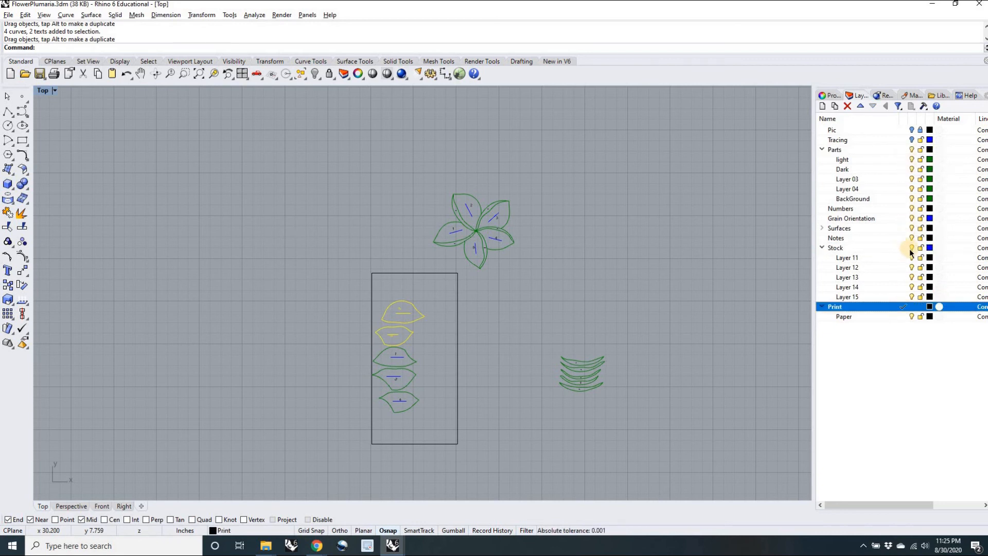
click(912, 249)
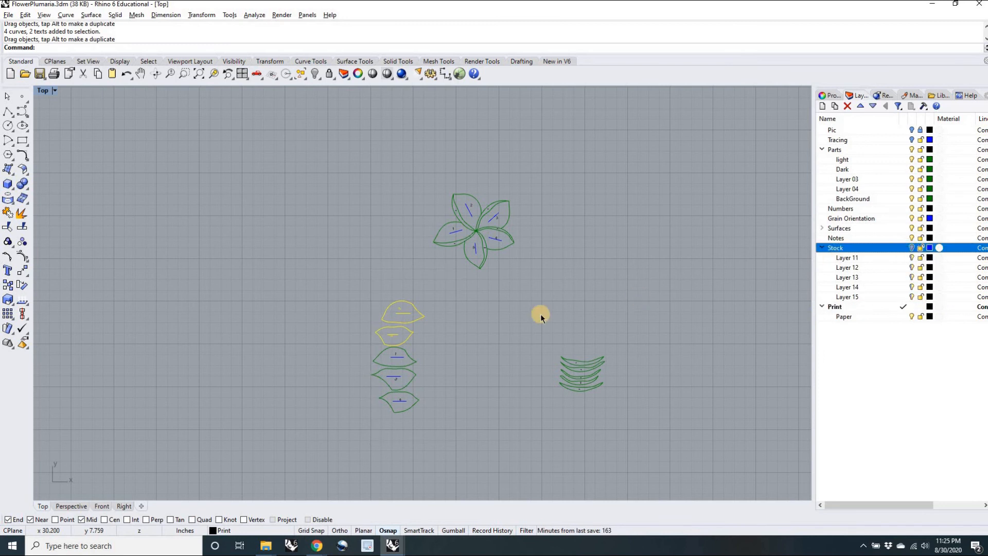
- Look over the paper rectangle, the flower copy with its part groups, and the original flower
scroll(540, 316, down, 5)
right_drag(482, 314, 310, 306)
scroll(511, 307, up, 5)
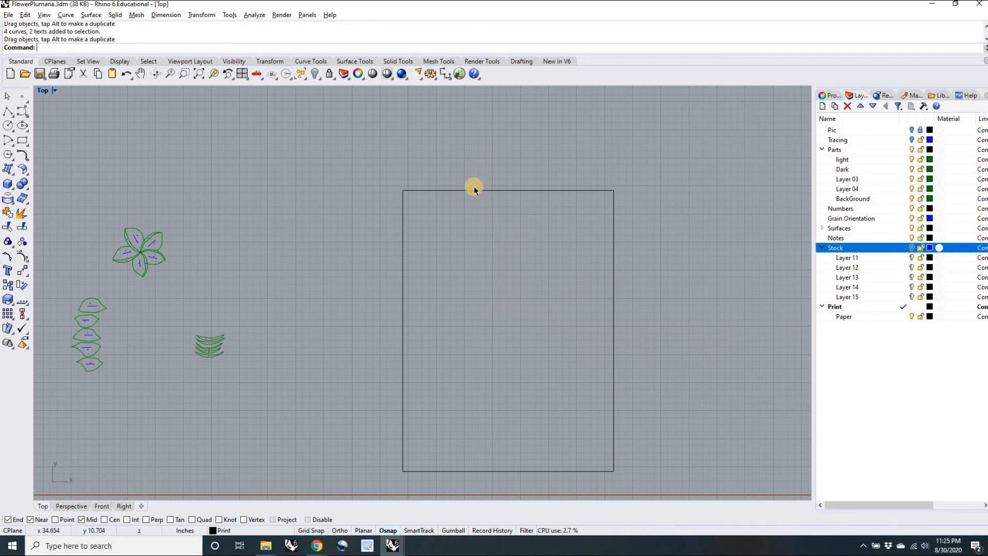
scroll(366, 256, down, 2)
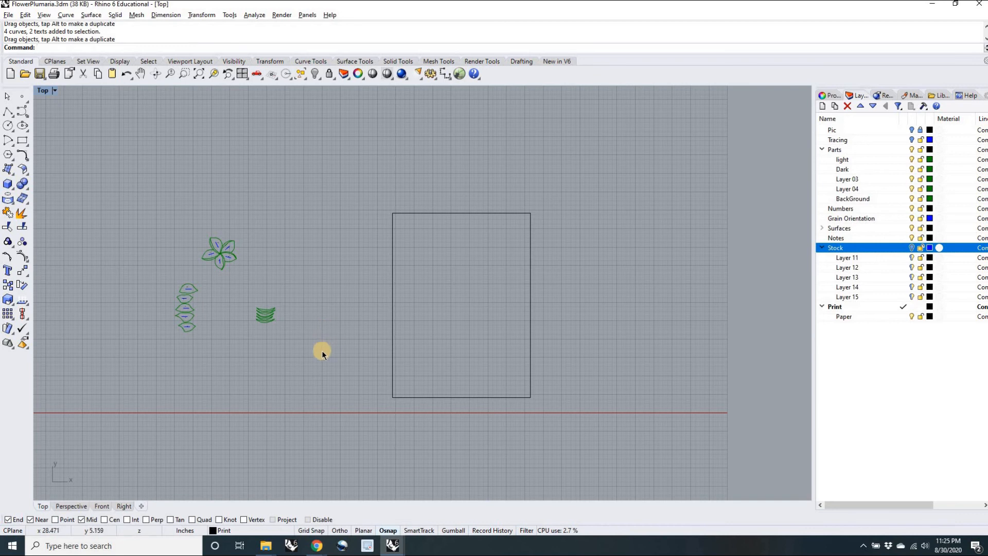
click(231, 260)
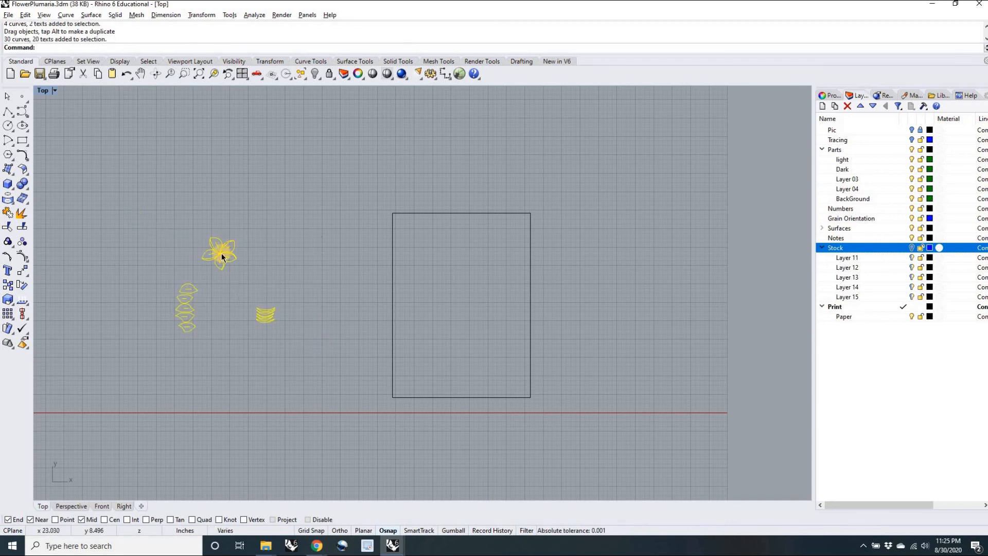
click(290, 269)
right_drag(697, 280, 816, 270)
right_drag(367, 311, 567, 313)
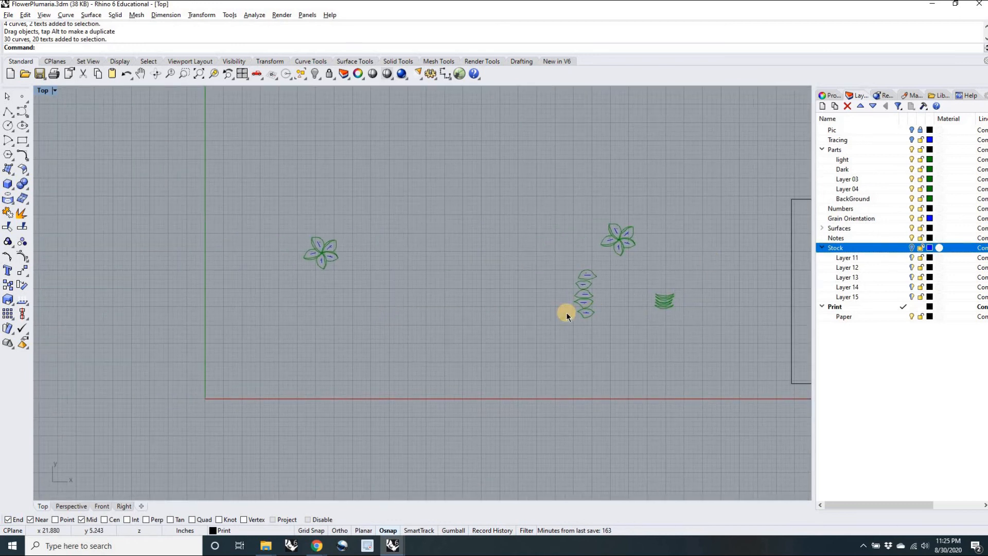
- Show the Pic layer and compare the reference photo under the original flower with the separated parts
click(912, 130)
scroll(320, 269, up, 3)
scroll(320, 270, up, 3)
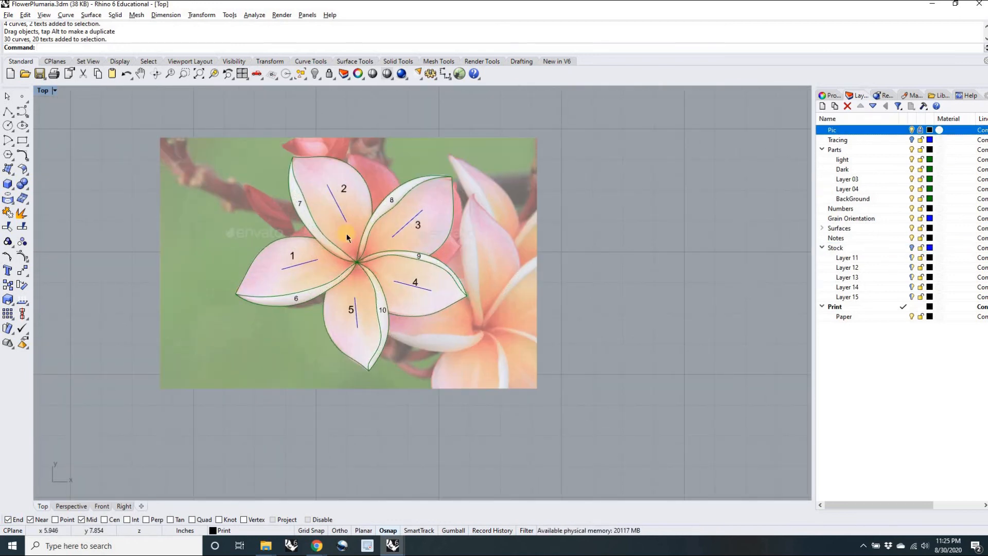
scroll(447, 204, down, 3)
scroll(447, 204, down, 6)
right_drag(612, 222, 312, 245)
right_drag(636, 266, 376, 272)
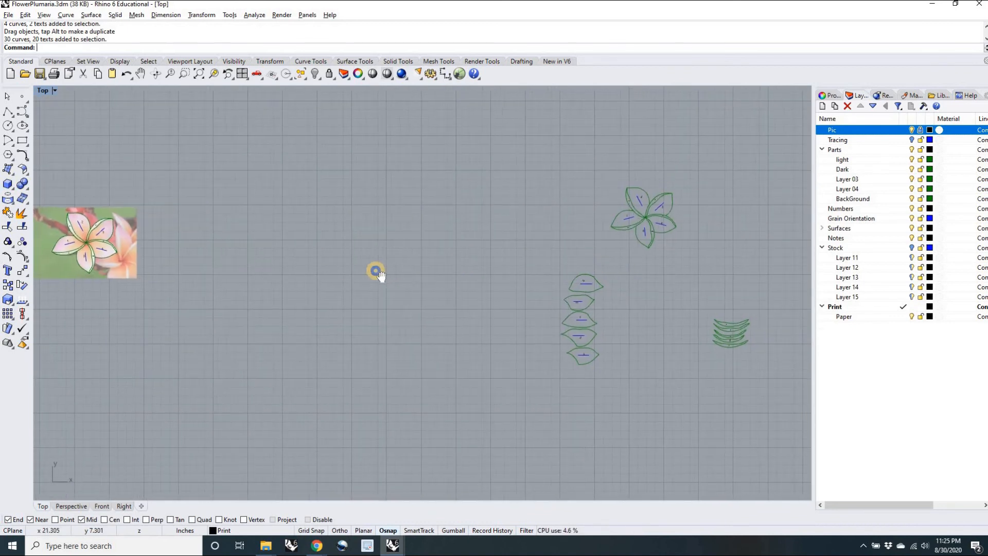
scroll(406, 274, up, 3)
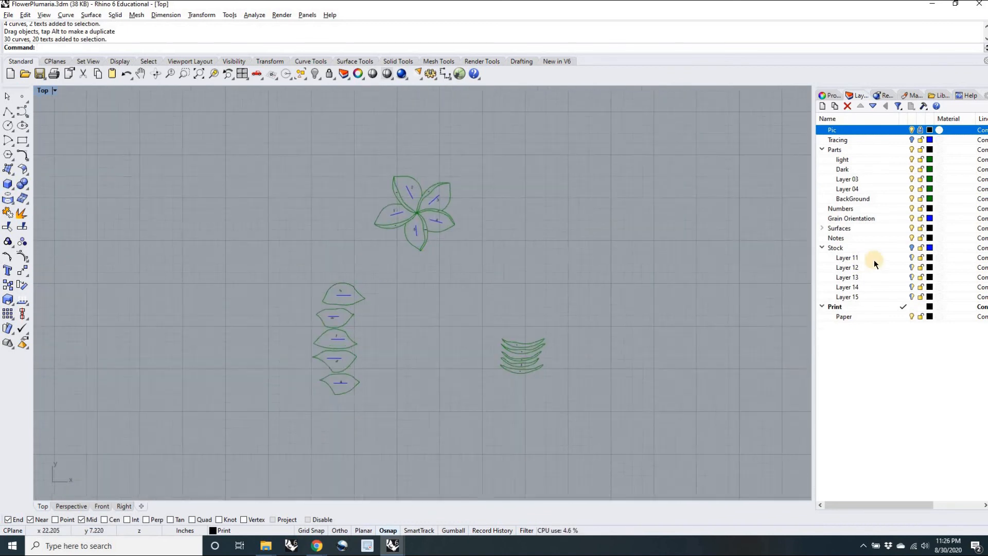
- Show the Stock layer to inspect how the petals fit in the stock rectangle, and hide it again
click(912, 248)
right_drag(481, 329, 450, 280)
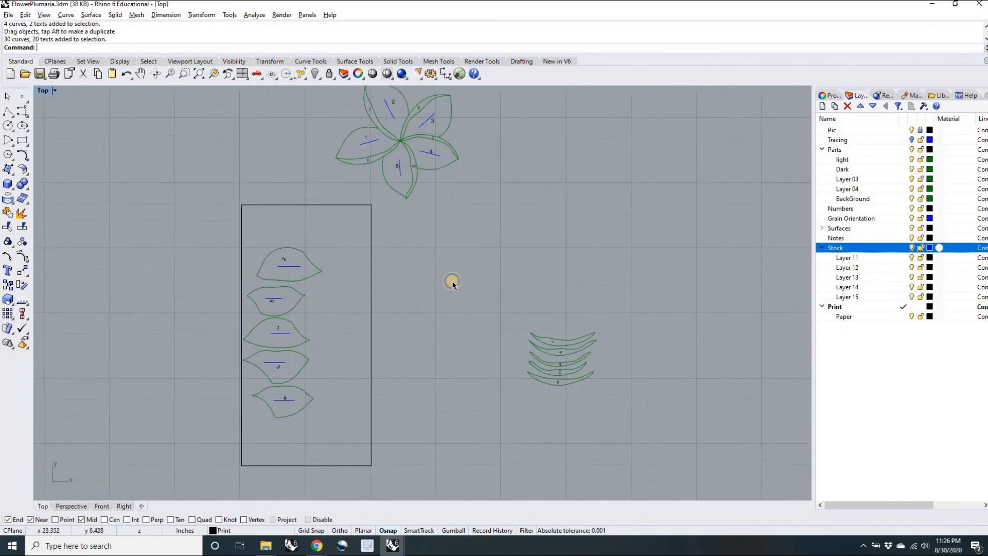
scroll(263, 291, up, 3)
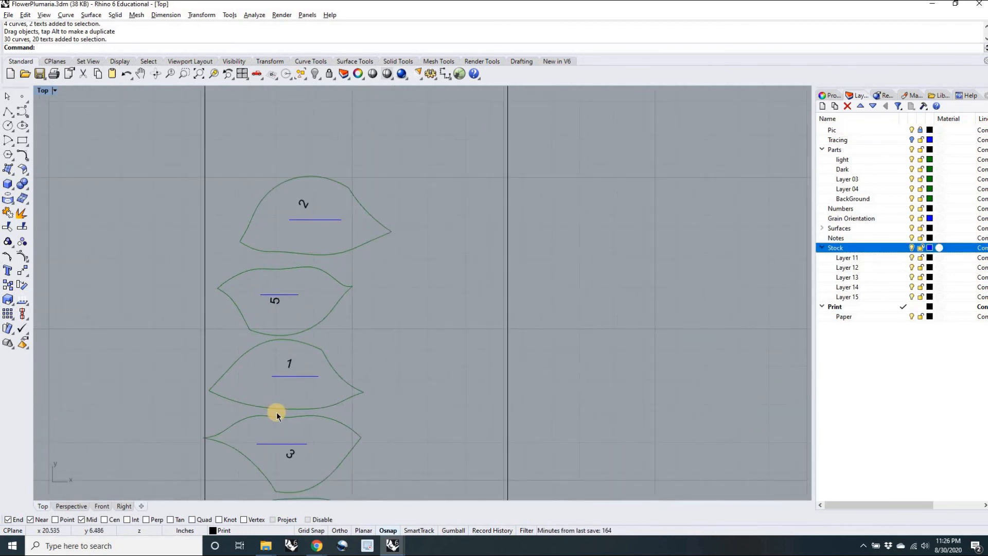
scroll(291, 302, down, 3)
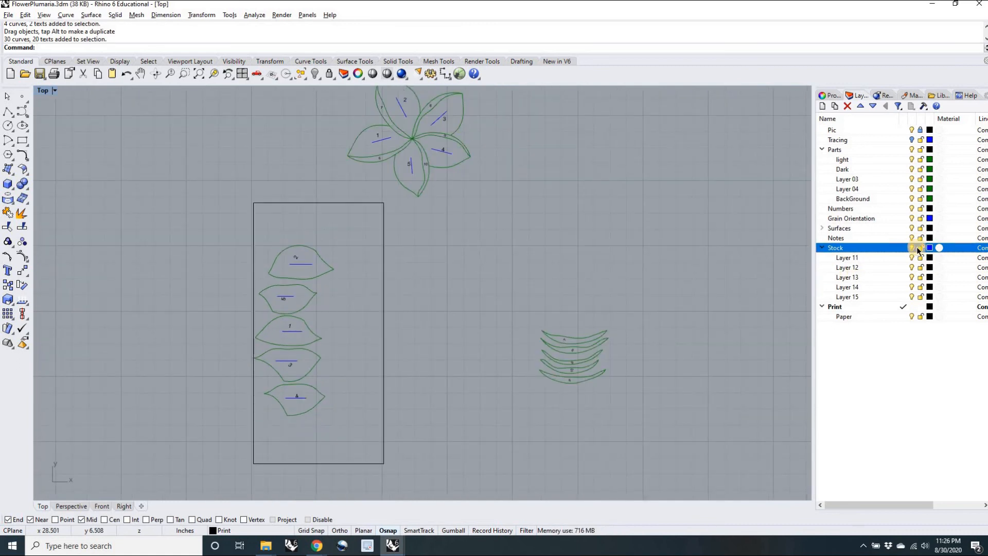
scroll(579, 289, down, 2)
right_drag(577, 257, 555, 283)
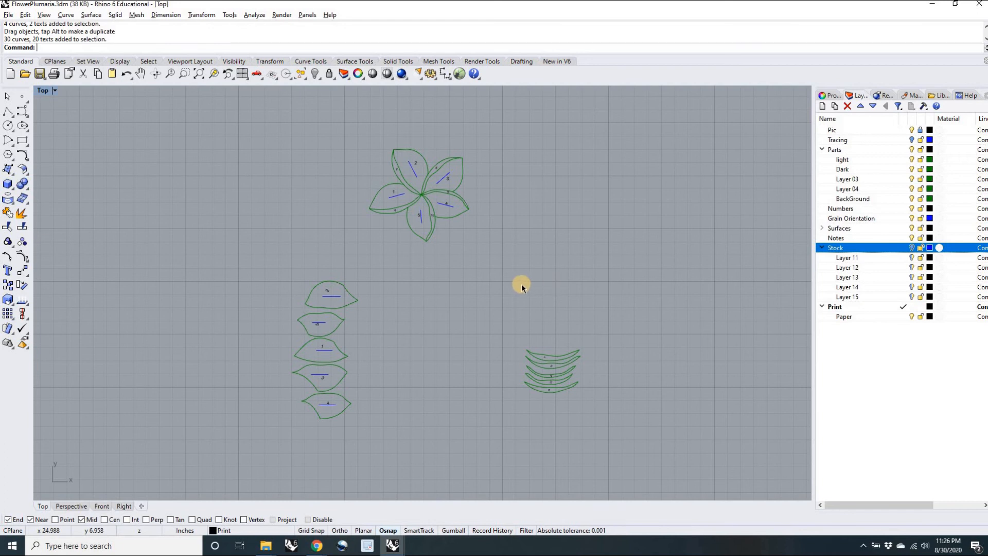
- Select the flower copy and all separated parts, reduce the selection to the five stacked petals, and clear it
scroll(520, 286, down, 2)
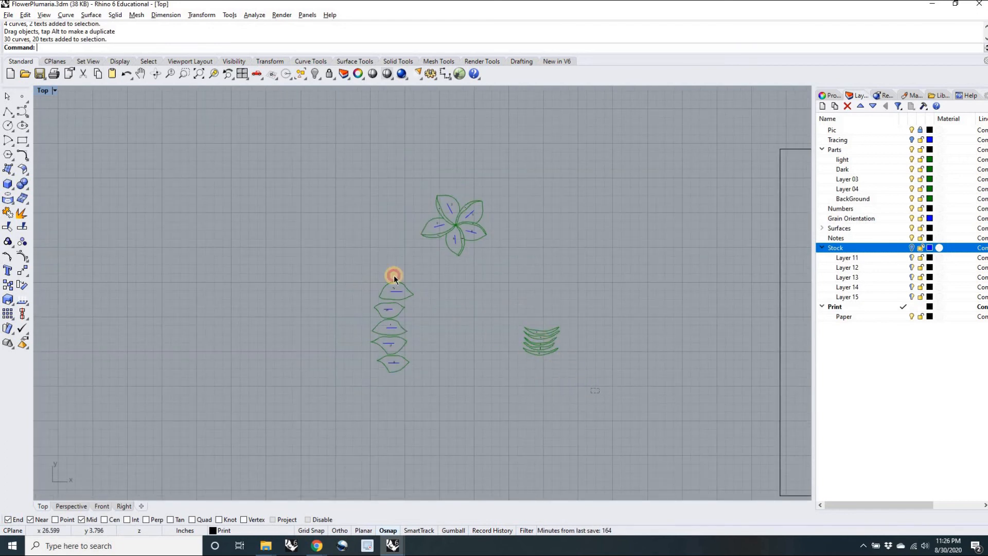
drag(374, 258, 329, 184)
click(442, 298)
scroll(404, 361, up, 4)
drag(427, 451, 256, 196)
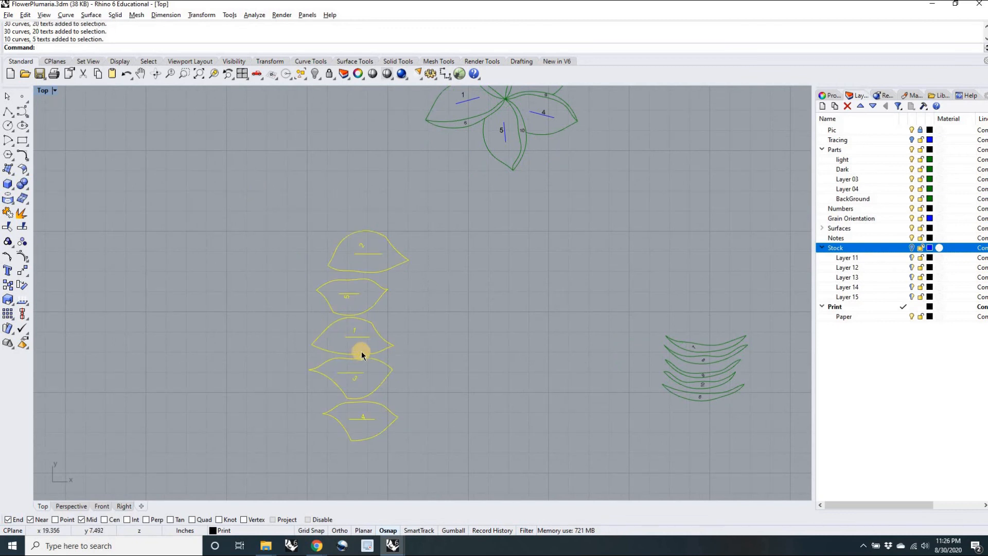
scroll(348, 417, down, 1)
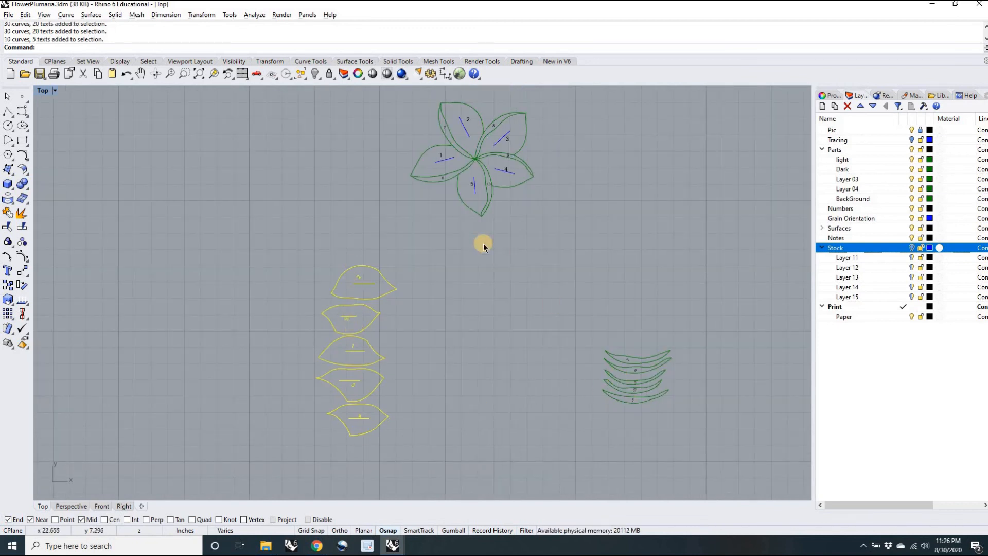
scroll(550, 286, down, 2)
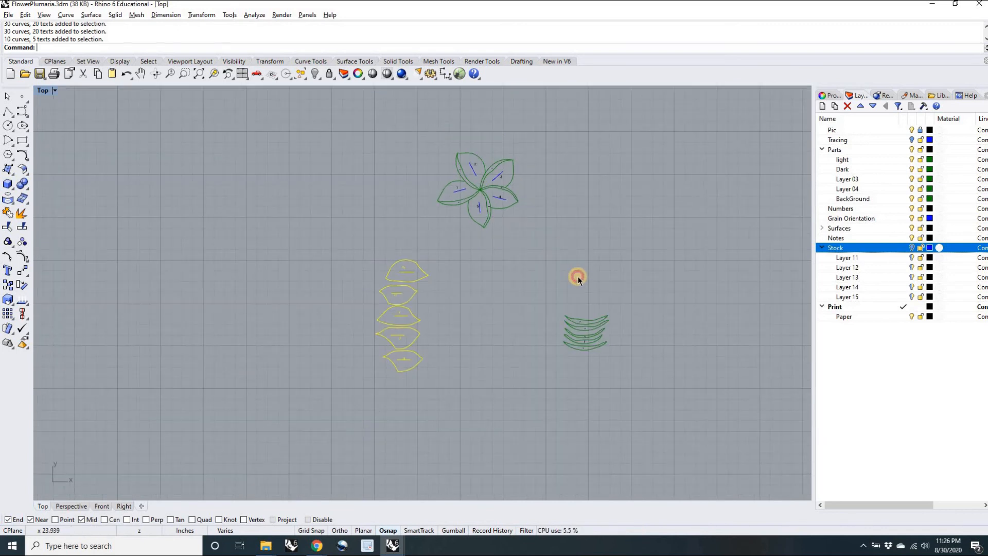
click(521, 294)
right_drag(520, 292, 508, 303)
- Toggle the Dark layer off and on to check which parts belong to it
scroll(508, 305, down, 6)
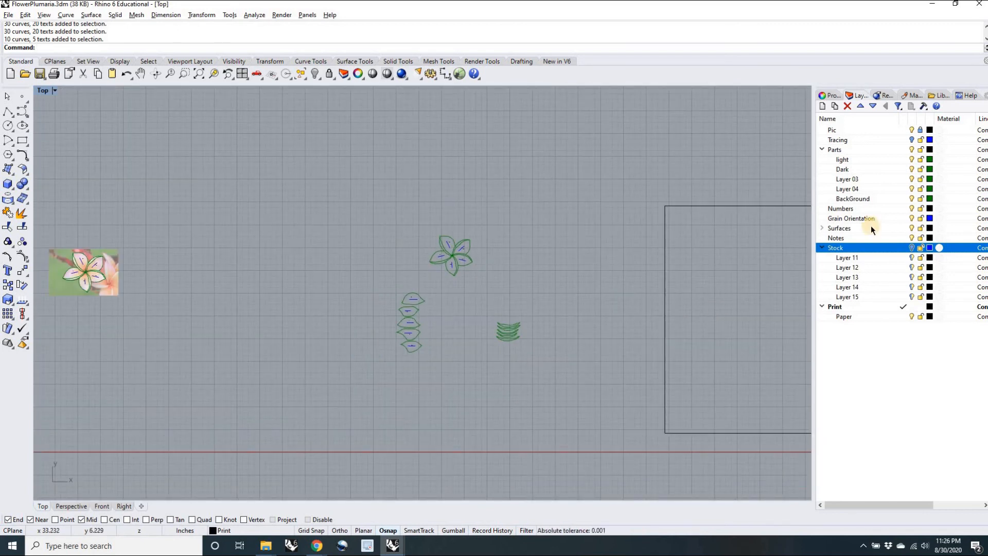
click(911, 172)
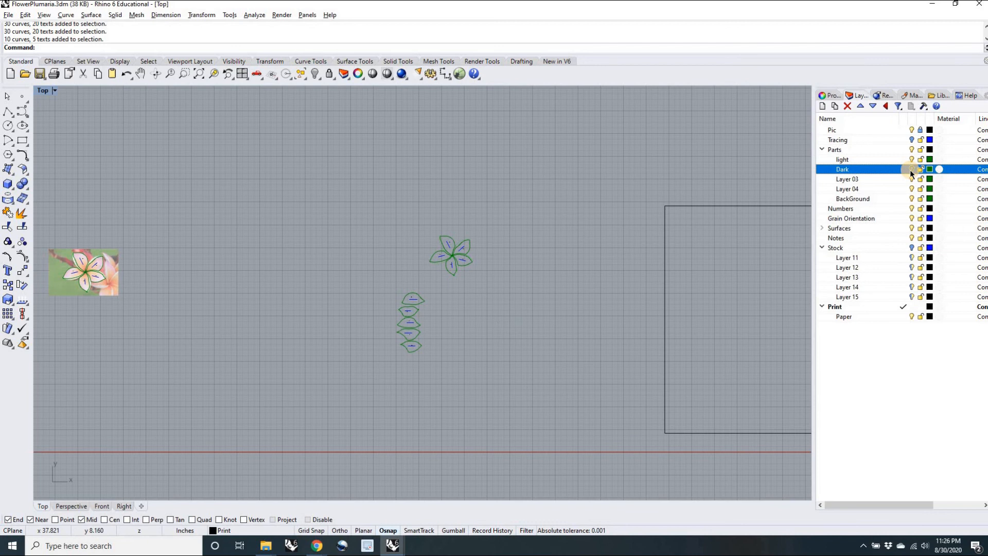
click(911, 171)
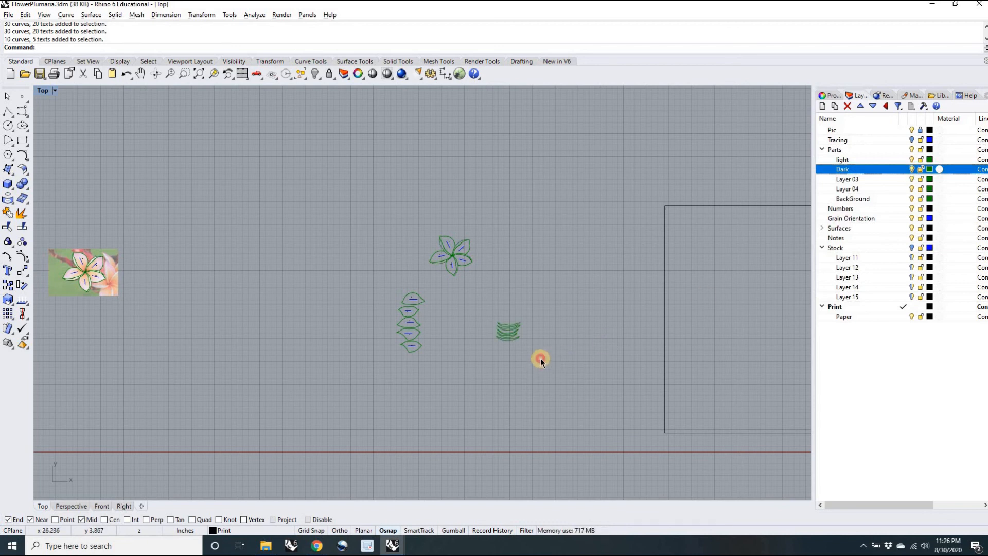
- Scale the flower copy and all separated parts together about a point between them, showing the Stock layer for size reference
scroll(536, 358, up, 3)
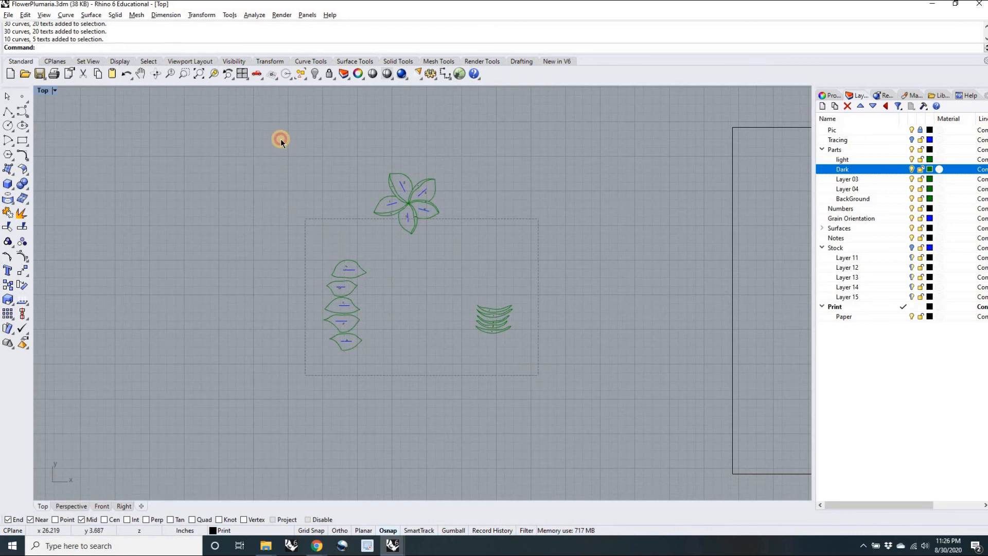
drag(280, 140, 282, 144)
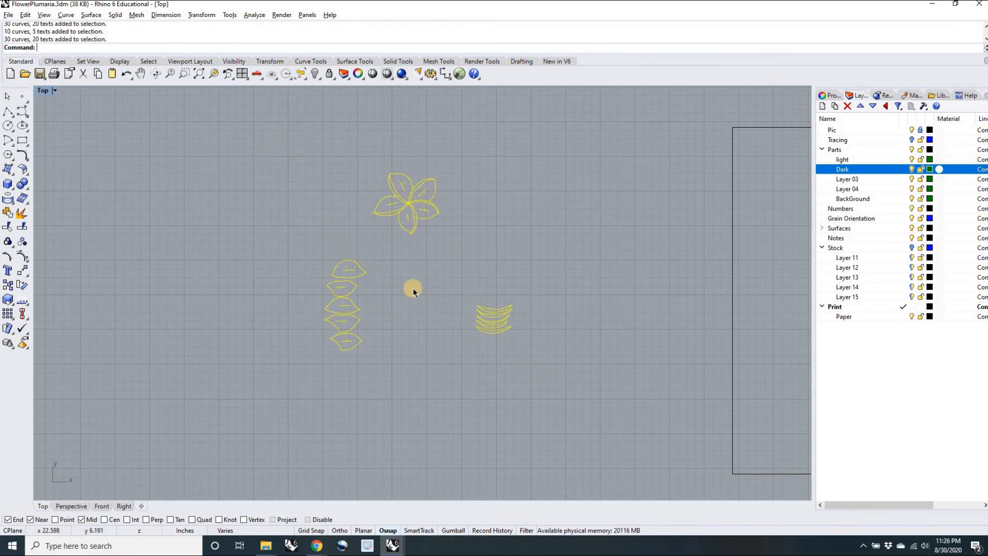
text(le2D)
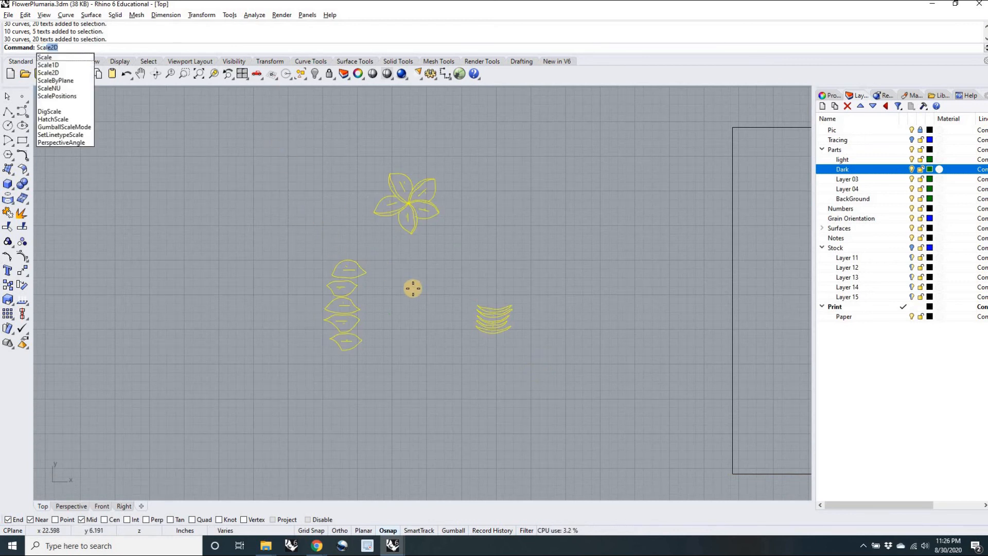
key(Return)
click(412, 267)
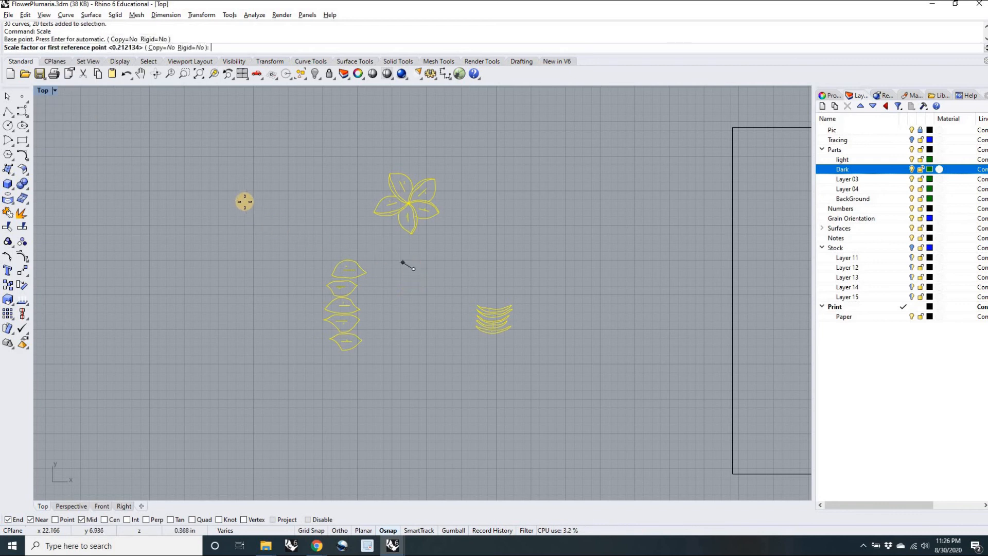
click(238, 193)
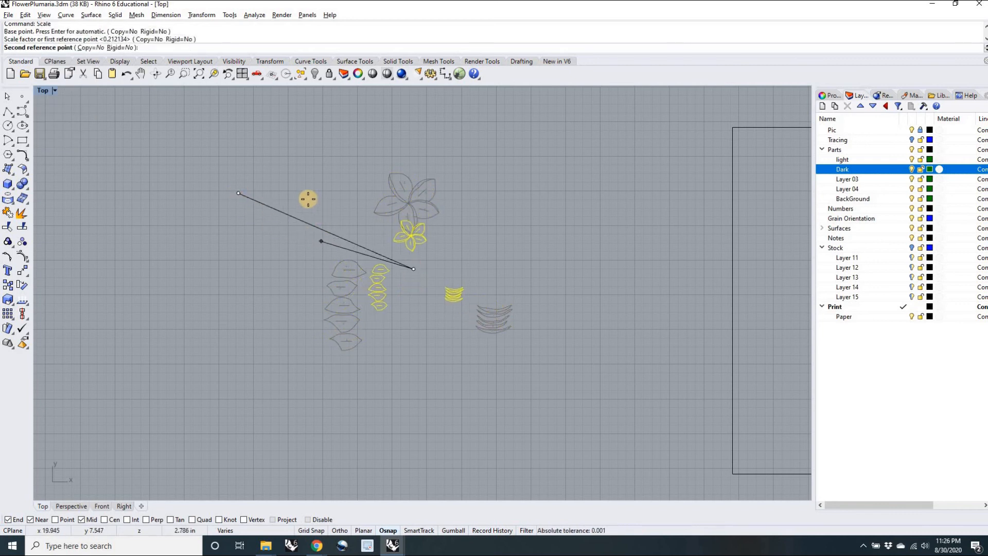
click(911, 249)
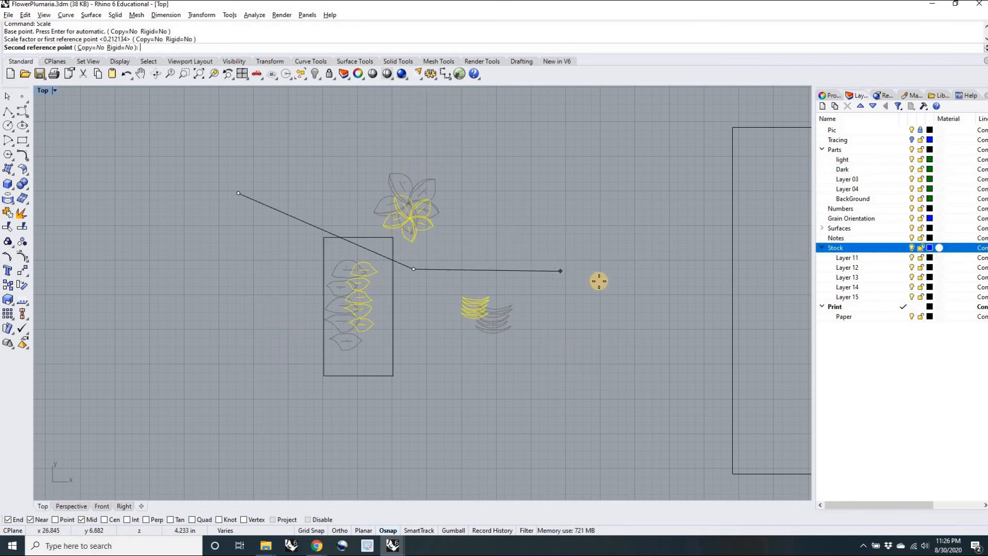
click(600, 283)
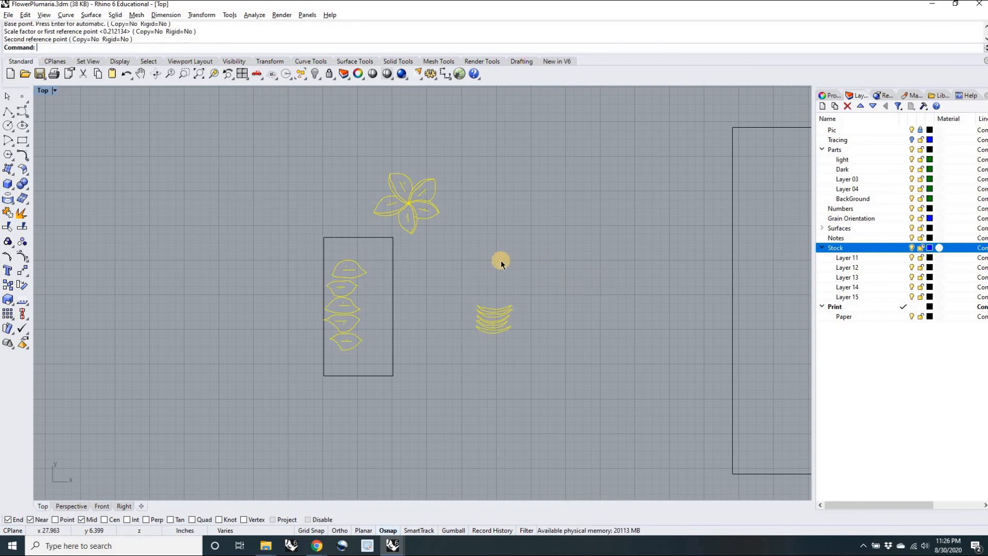
- Scale the flower copy and all separated parts together so the span from petal 1's tip to petal 3's tip is 2 inches
scroll(437, 201, up, 3)
right_click(387, 230)
scroll(387, 230, up, 8)
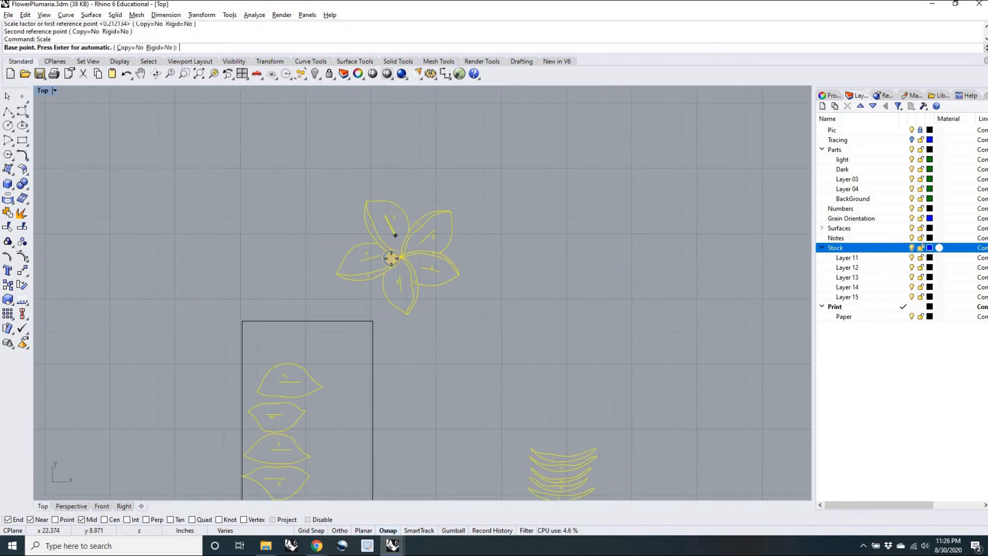
scroll(410, 260, down, 3)
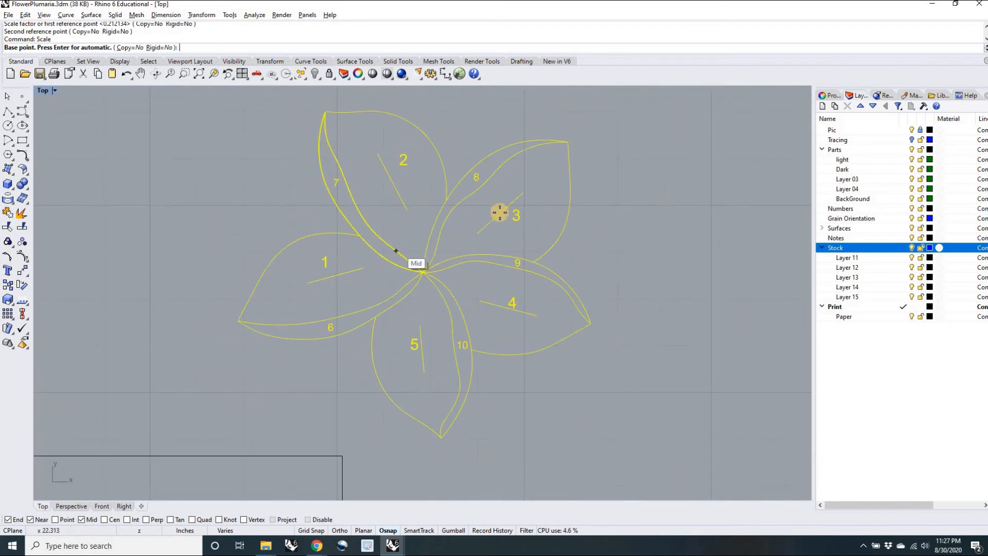
scroll(307, 295, down, 6)
scroll(331, 303, up, 2)
scroll(330, 303, up, 6)
scroll(315, 343, down, 3)
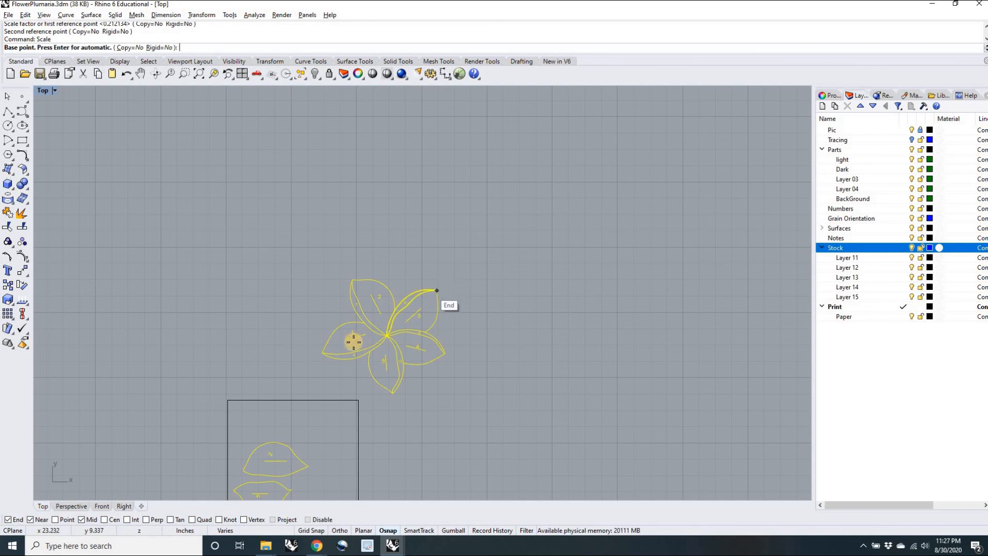
scroll(335, 344, up, 5)
click(336, 344)
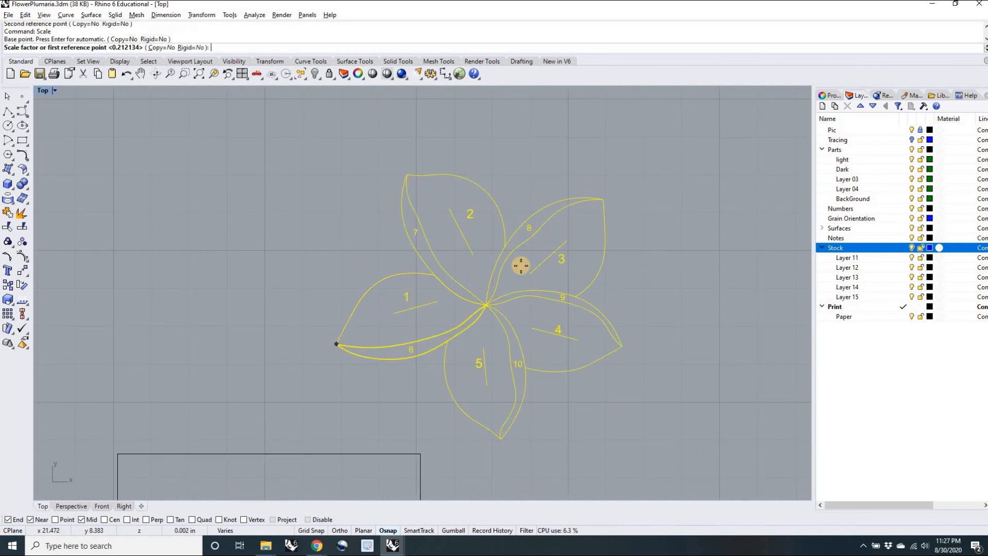
click(601, 200)
scroll(600, 201, down, 3)
scroll(601, 201, down, 4)
right_drag(601, 200, 519, 227)
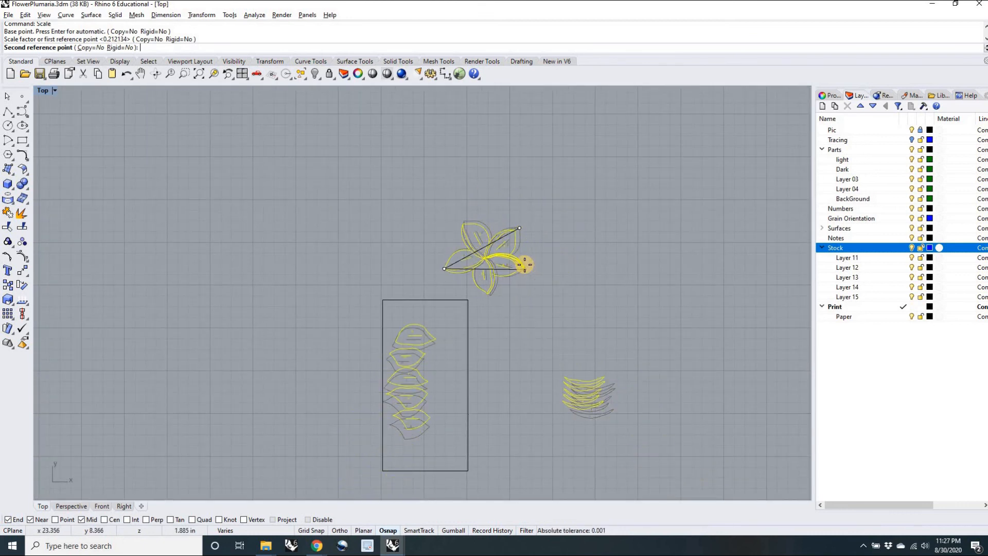
text(2)
key(Return)
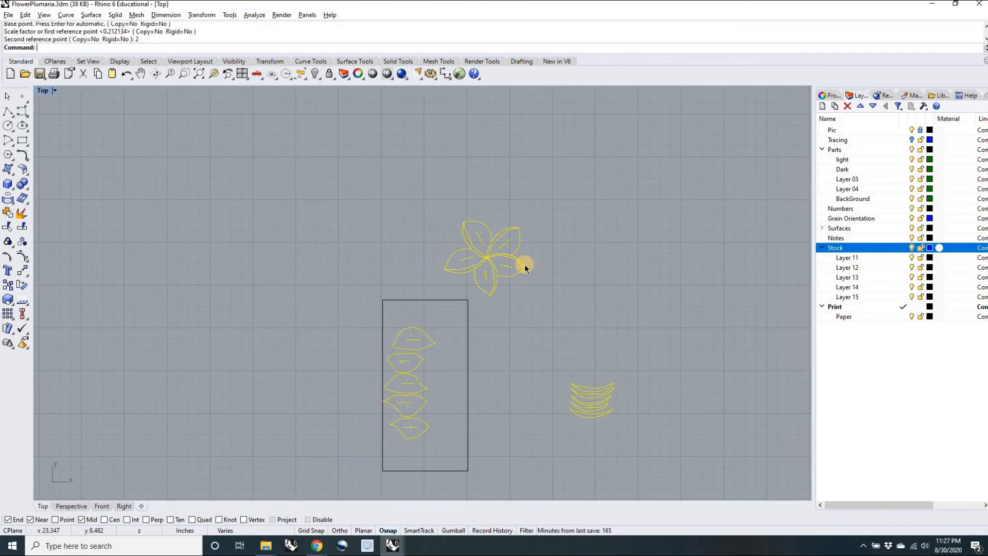
click(562, 277)
- Select the flower copy and hide the Stock layer with its sublayers
right_drag(561, 292, 344, 266)
scroll(458, 290, down, 4)
scroll(345, 265, up, 4)
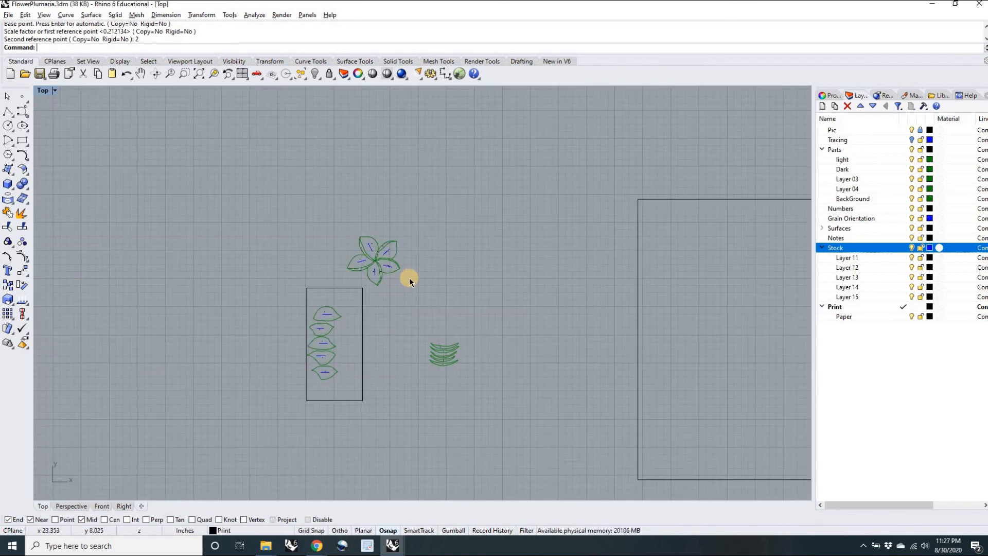
drag(335, 232, 402, 288)
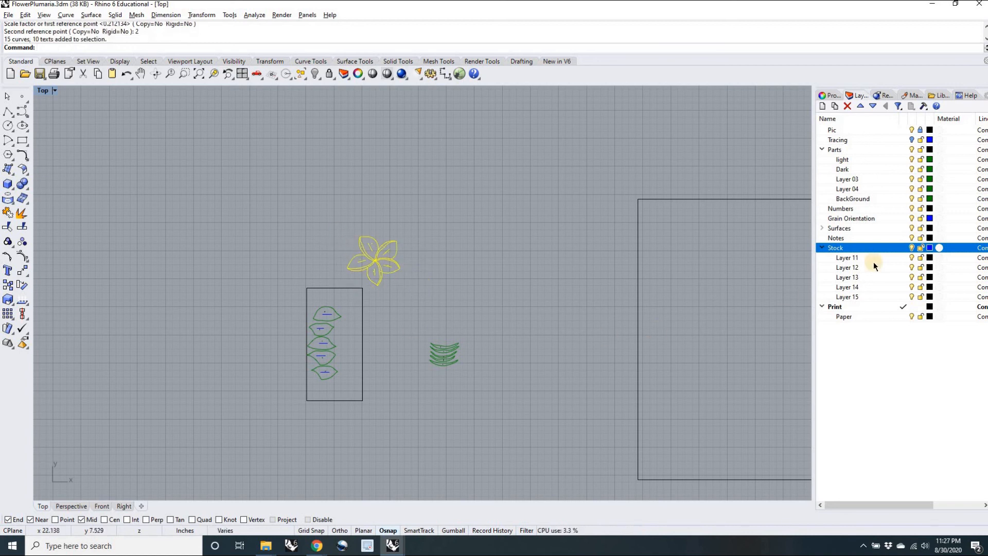
click(911, 247)
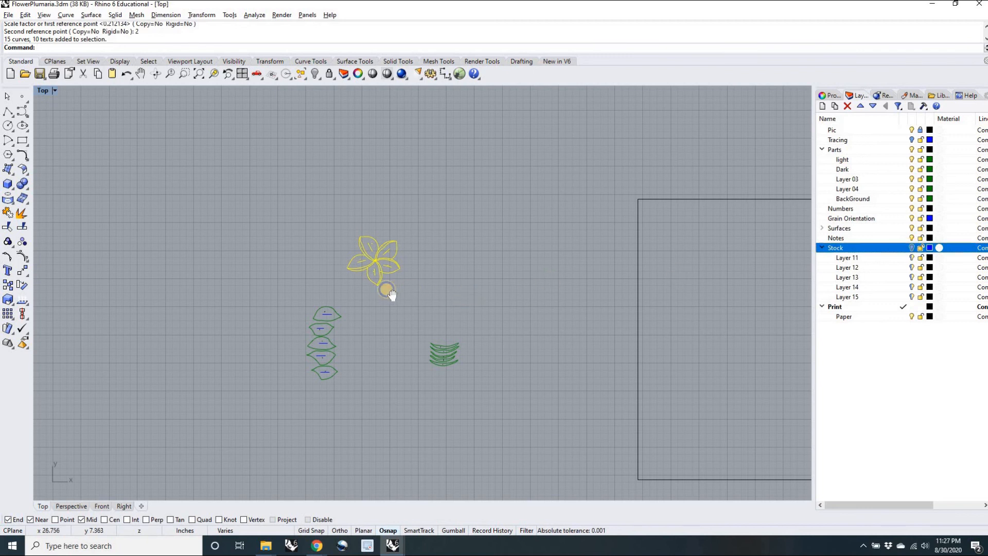
- Move the flower, the stacked petals and the curved edge pieces together onto the paper rectangle
right_drag(389, 293, 309, 287)
drag(282, 302, 160, 227)
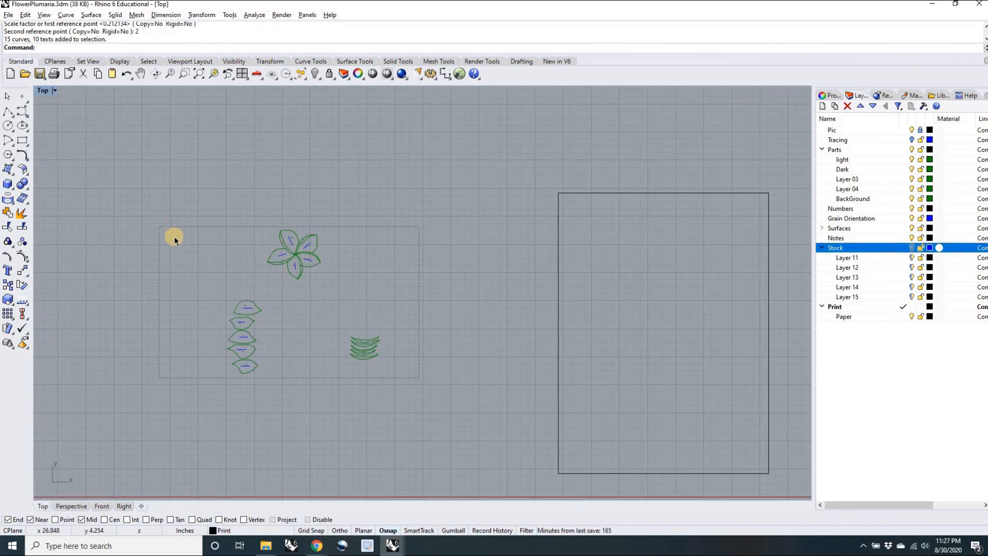
click(298, 257)
drag(299, 258, 675, 249)
right_drag(509, 268, 483, 269)
scroll(484, 268, up, 6)
scroll(396, 356, up, 2)
scroll(385, 412, down, 4)
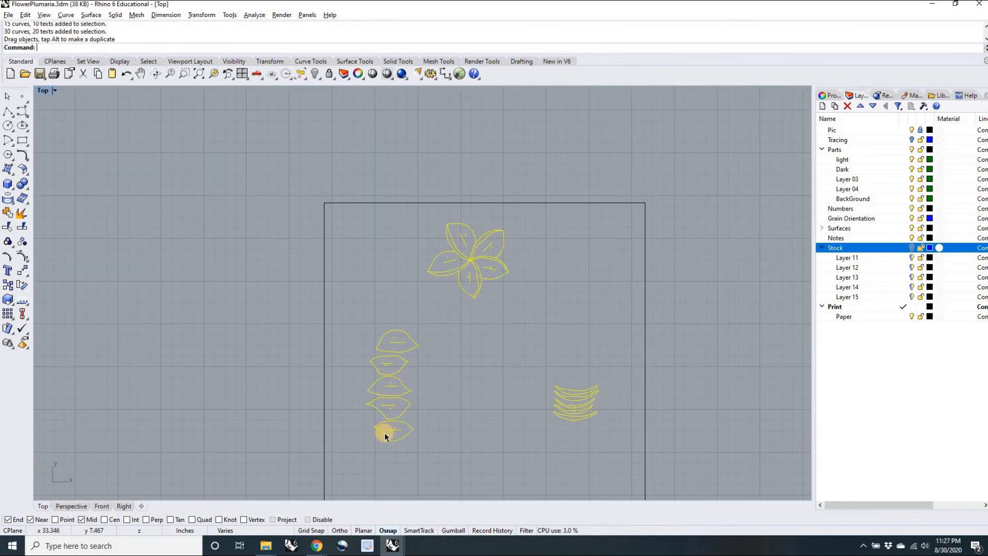
- Rotate the column of five petals about a quarter turn counterclockwise into a horizontal row and reposition it beneath the flower
click(359, 313)
drag(358, 313, 422, 446)
right_drag(388, 404, 362, 363)
text(rotate)
key(Return)
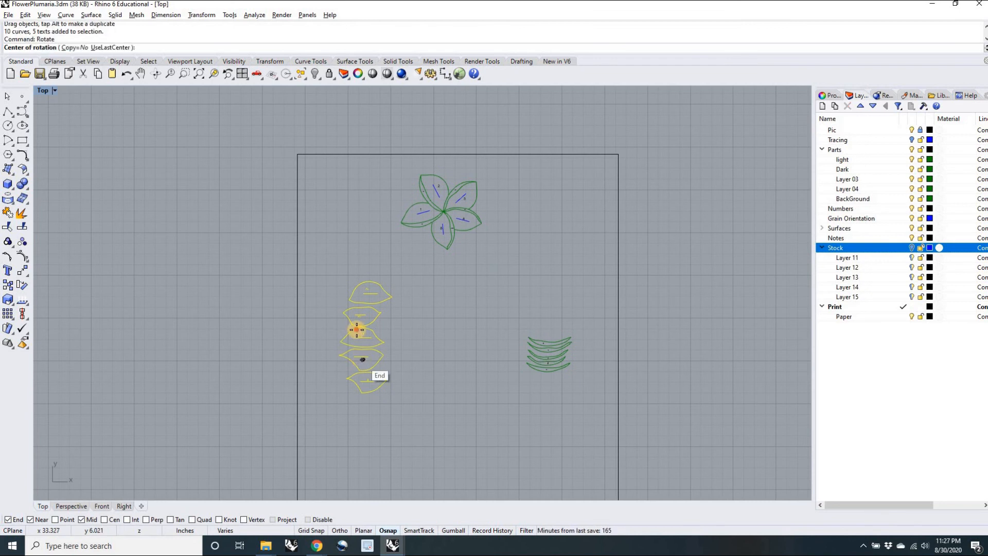
click(355, 328)
click(450, 324)
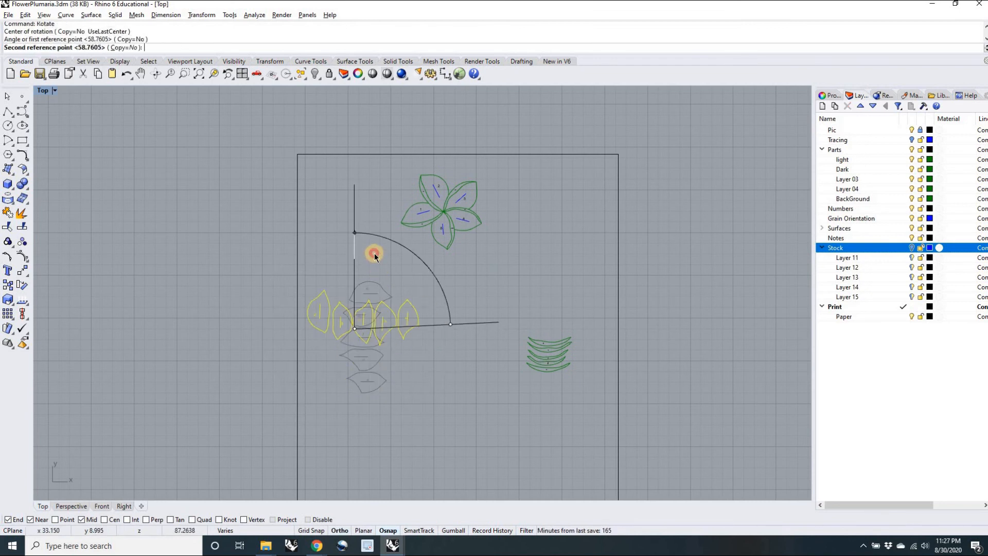
click(357, 247)
drag(367, 297, 388, 312)
- Move the stack of five curved edge pieces next to the row of petals
drag(560, 390, 525, 308)
drag(543, 364, 487, 309)
scroll(487, 309, down, 3)
right_drag(442, 314, 409, 272)
click(405, 268)
- Duplicate the five curved edge pieces numbered 6 to 10 and place the copy close beside the originals
scroll(406, 266, up, 4)
scroll(416, 234, down, 3)
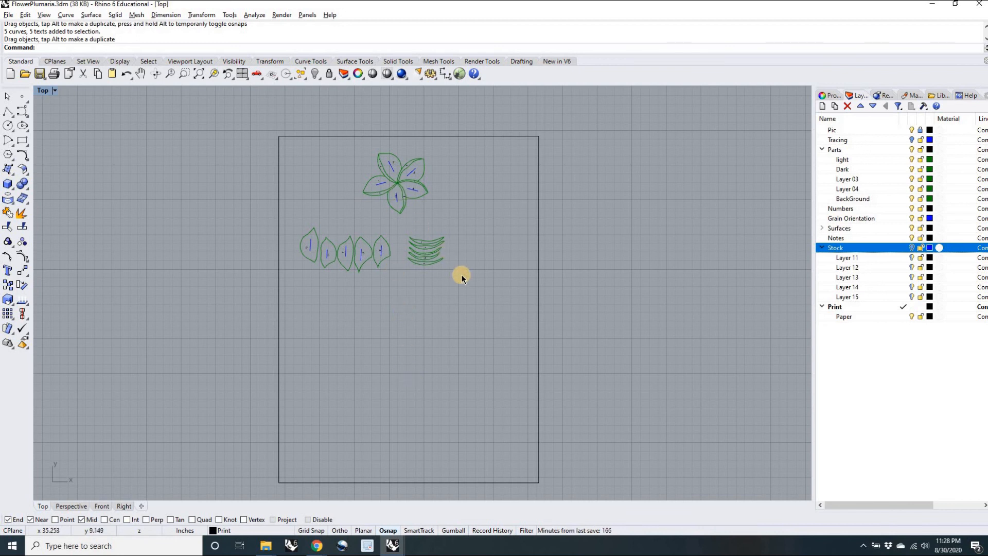
click(429, 250)
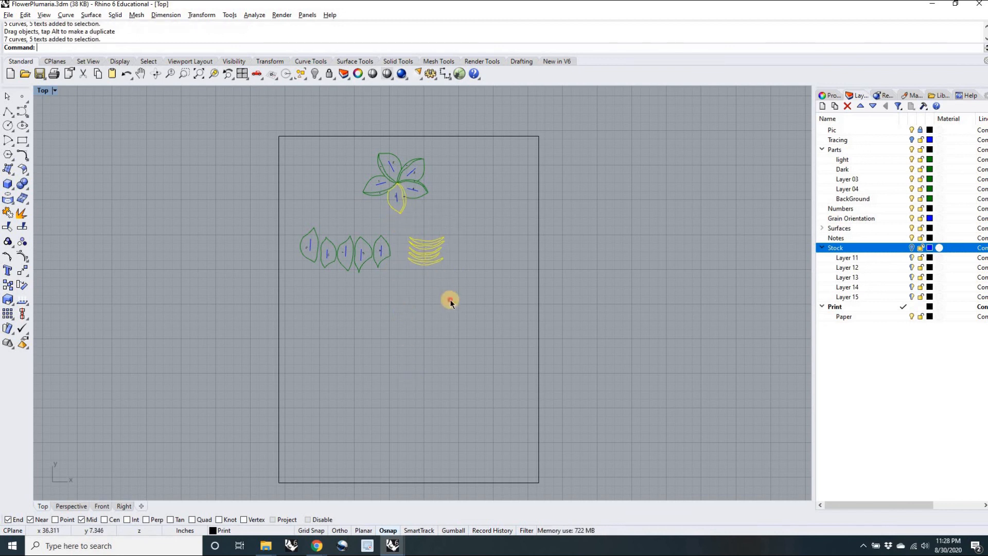
click(428, 252)
scroll(437, 278, up, 6)
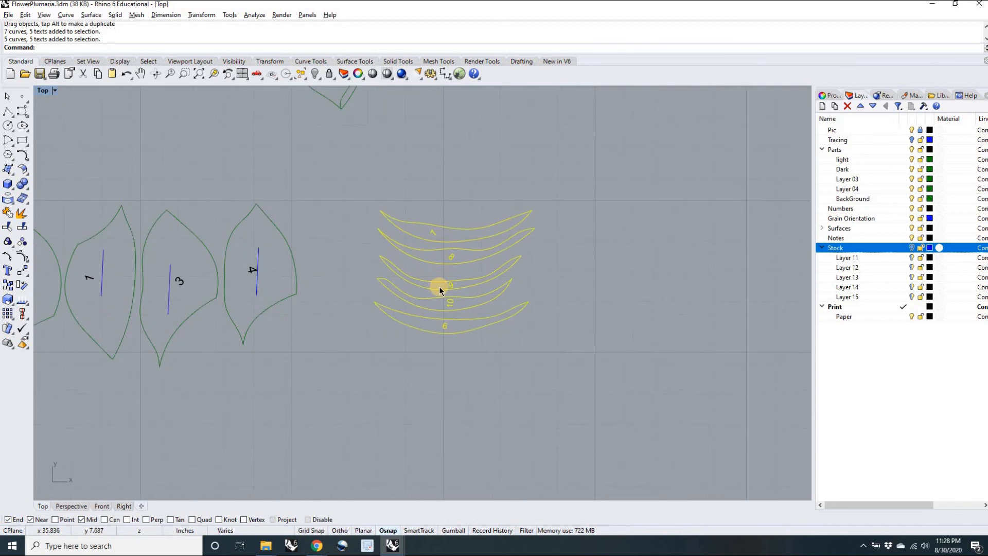
scroll(442, 288, down, 2)
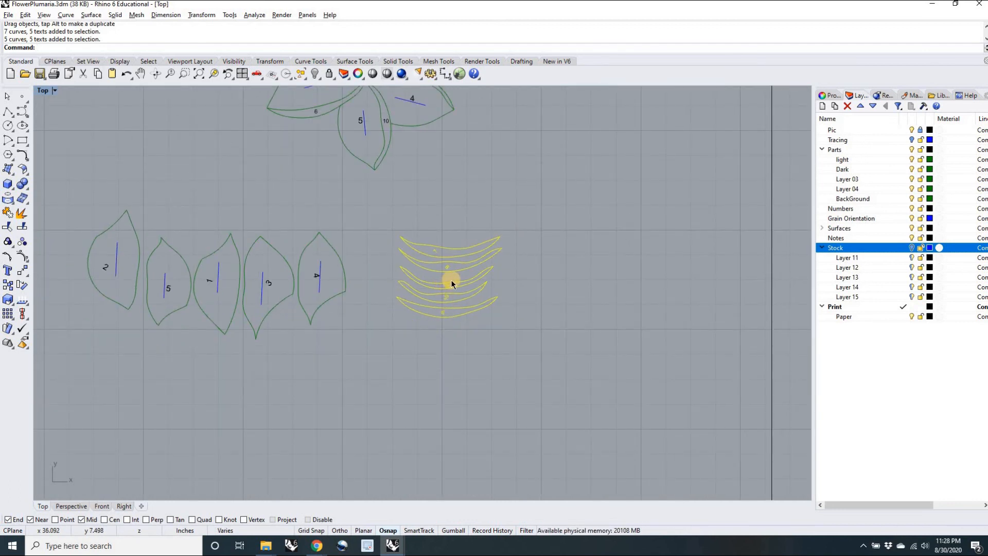
scroll(451, 280, up, 8)
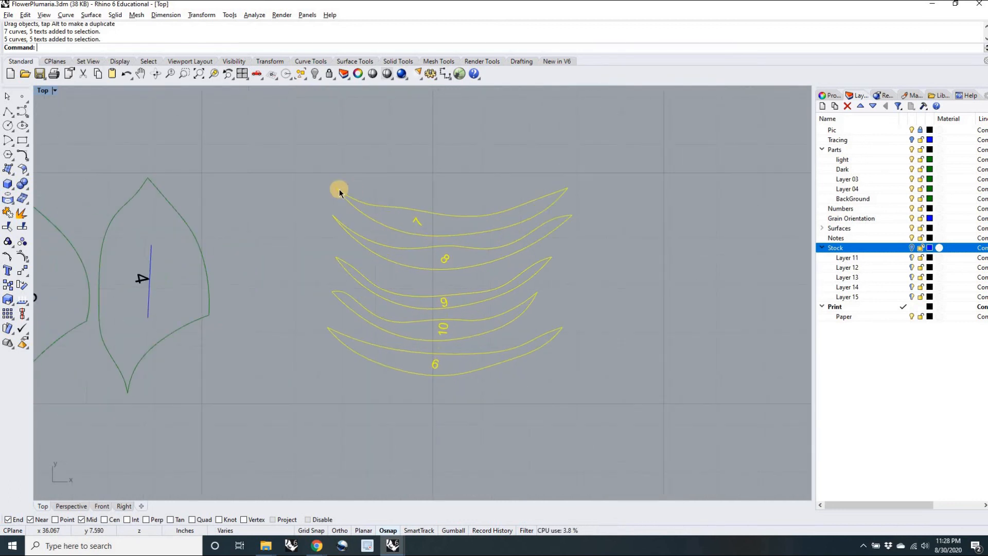
scroll(453, 245, down, 8)
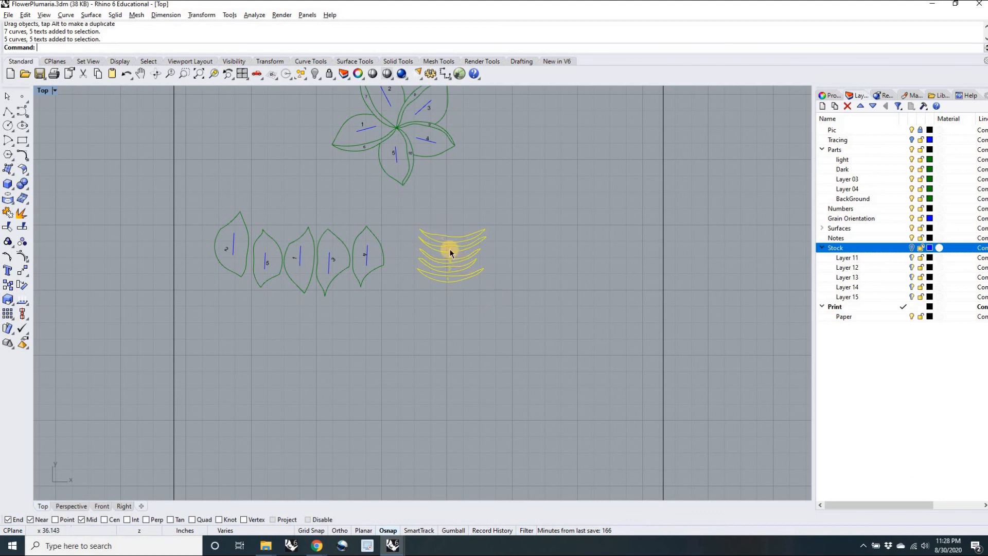
drag(451, 252, 557, 255)
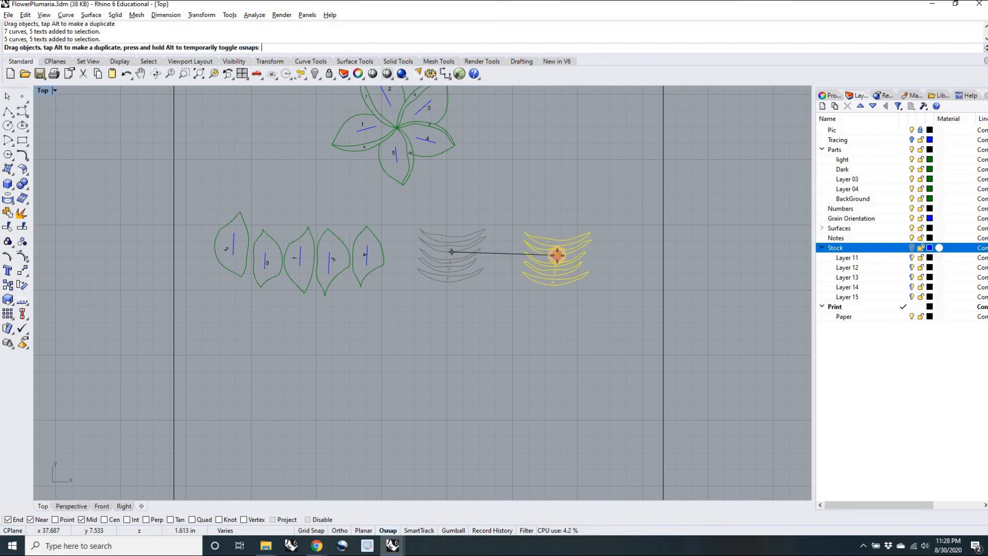
drag(558, 255, 565, 254)
drag(598, 297, 523, 254)
scroll(505, 222, down, 4)
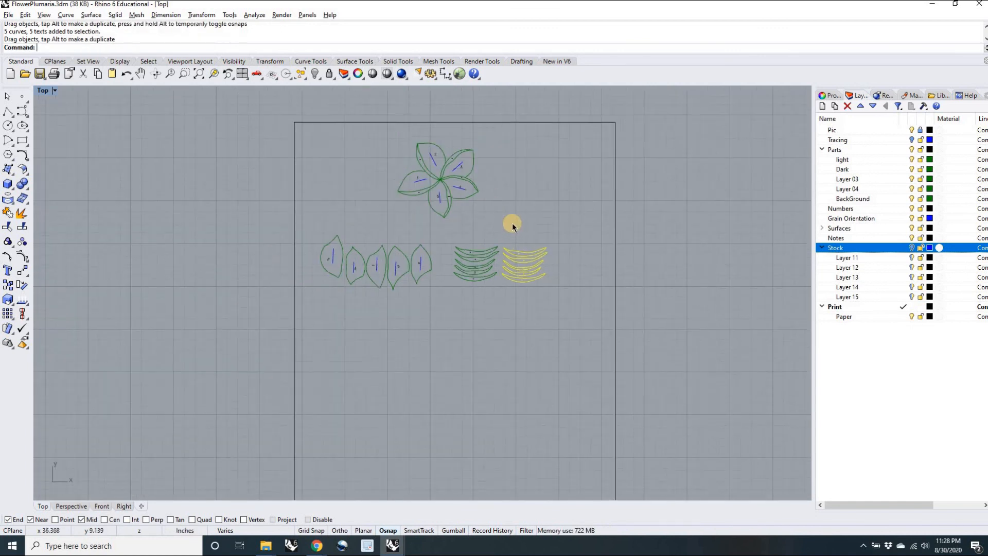
drag(433, 194, 394, 164)
drag(580, 327, 333, 166)
scroll(591, 266, up, 4)
click(502, 214)
- Move the flower toward the paper's upper-left corner and the row of five petals just beneath it
right_drag(492, 179, 541, 280)
scroll(541, 281, down, 2)
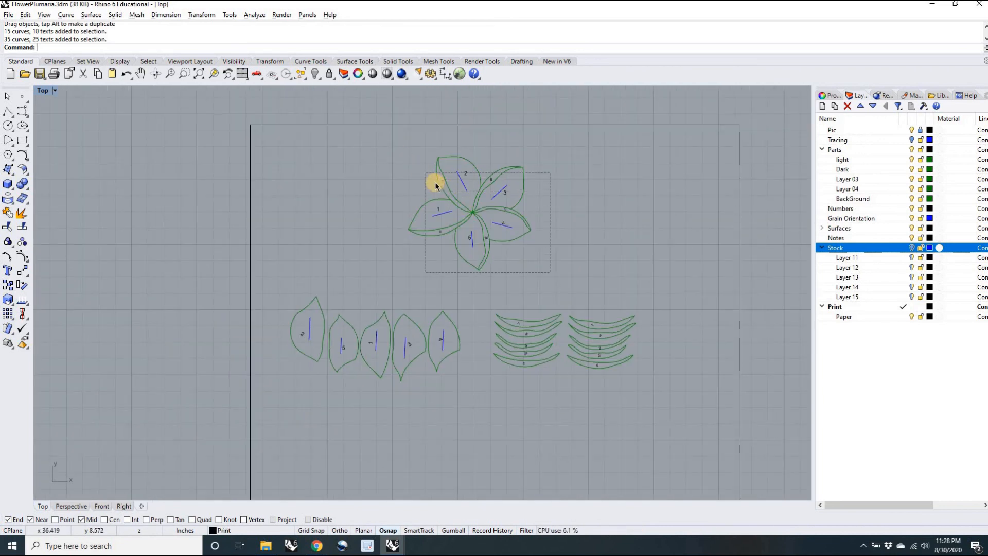
click(467, 211)
drag(447, 211, 347, 205)
drag(475, 386, 288, 295)
drag(369, 337, 351, 306)
- Move both stacks of curved edge pieces up beside the flower
click(529, 297)
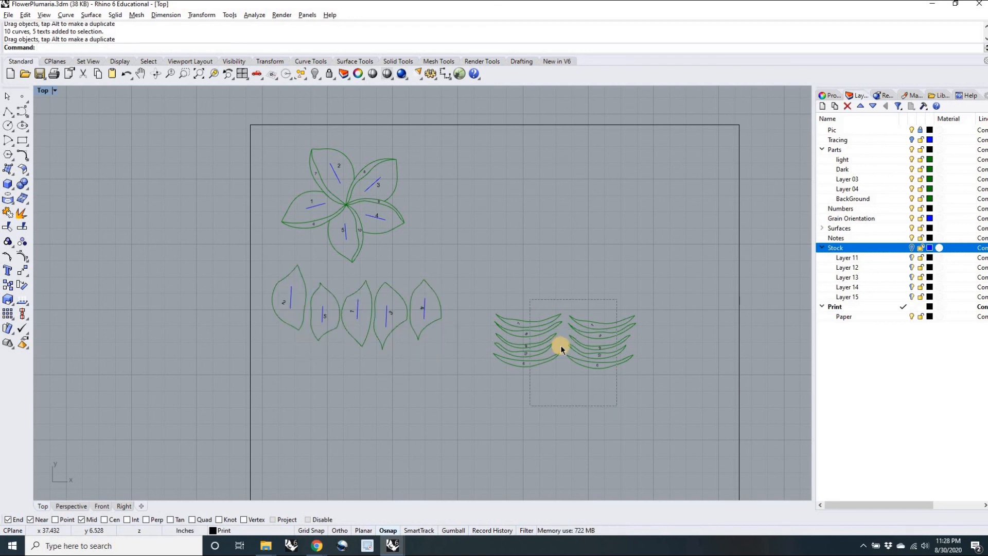
click(560, 342)
drag(548, 339, 484, 232)
- Rotate both stacks of curved edge pieces about a quarter turn counterclockwise so they stand upright, and reposition them beside the flower
text(rotate)
key(Return)
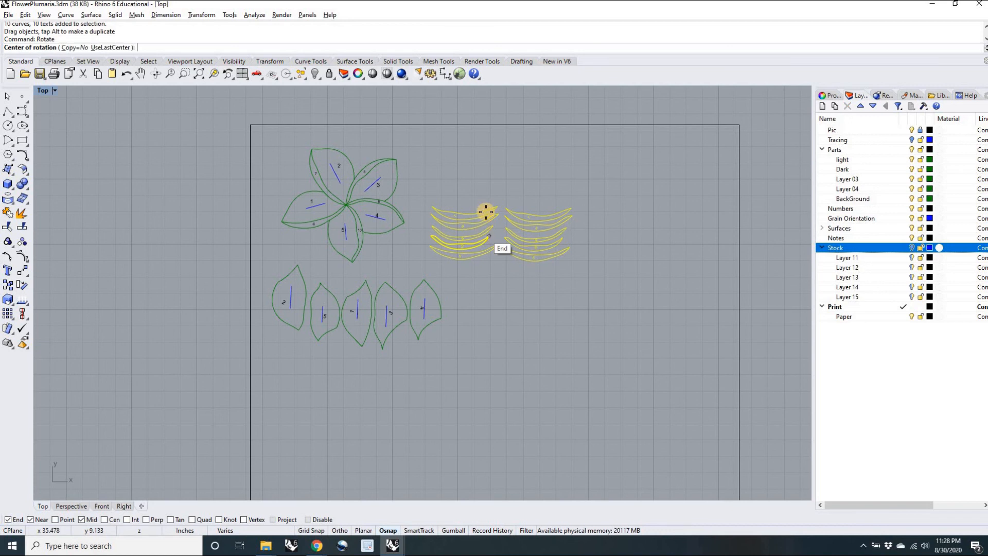
click(494, 191)
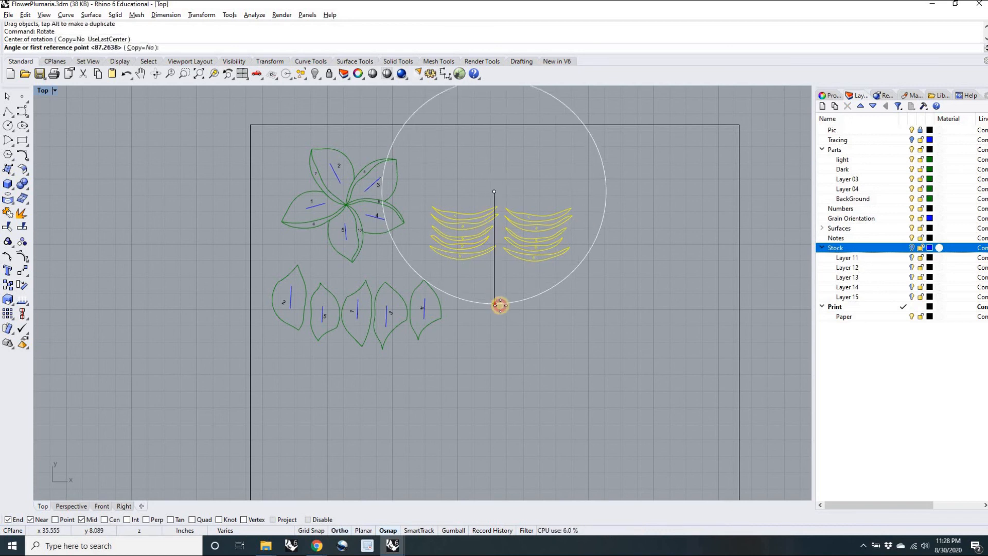
shift+click(498, 304)
click(550, 193)
drag(532, 176, 525, 236)
click(565, 264)
scroll(564, 268, down, 6)
right_drag(558, 290, 506, 272)
scroll(506, 271, down, 4)
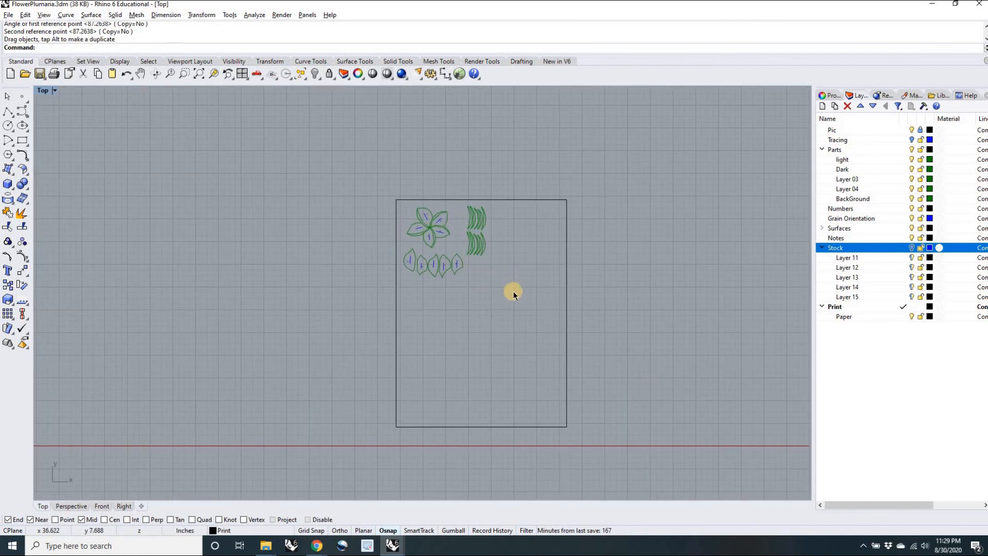
drag(409, 214, 432, 302)
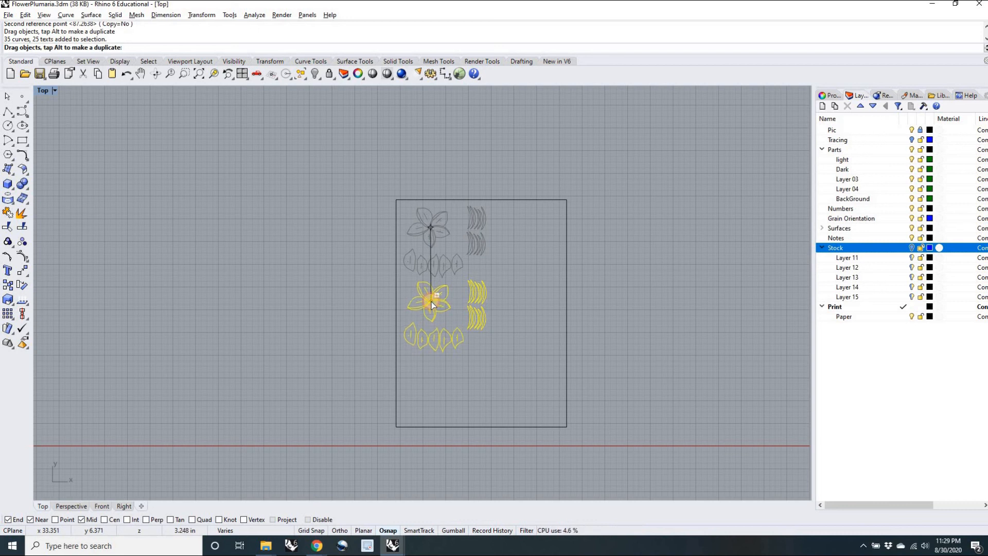
key(Escape)
scroll(440, 216, up, 3)
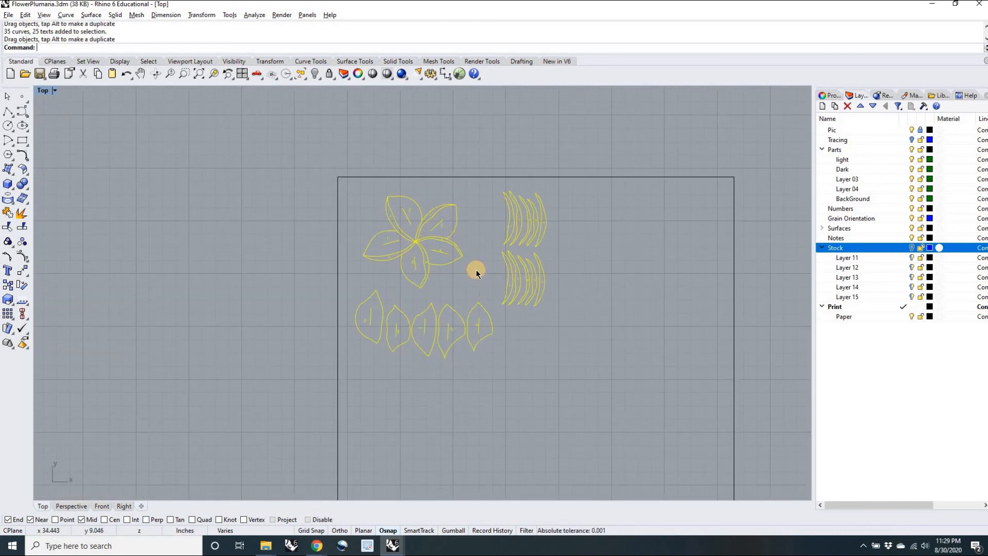
key(Escape)
- Move all the arranged flower, petal and curved edge outlines, with their numbers and grain lines, onto the Print layer
scroll(476, 270, up, 5)
scroll(477, 255, down, 4)
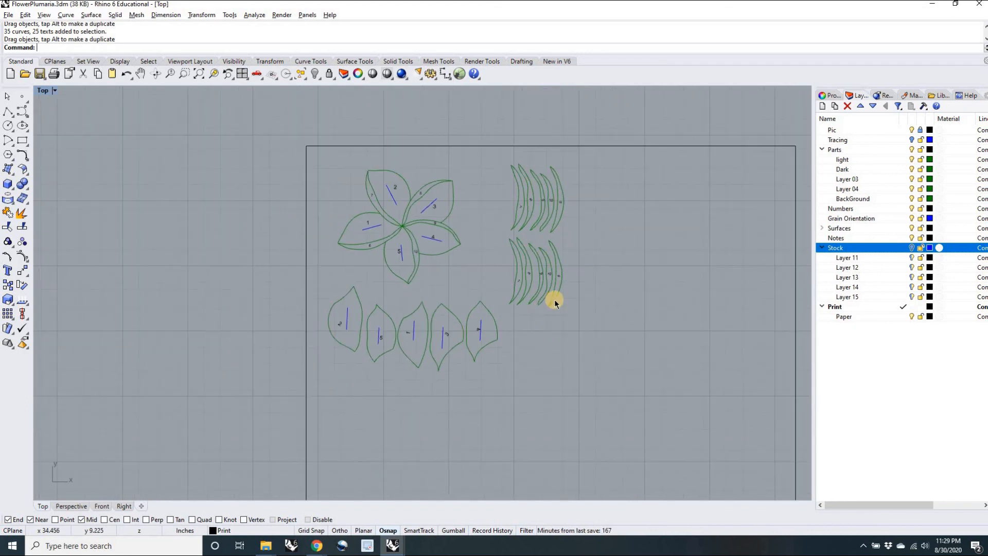
scroll(430, 320, up, 8)
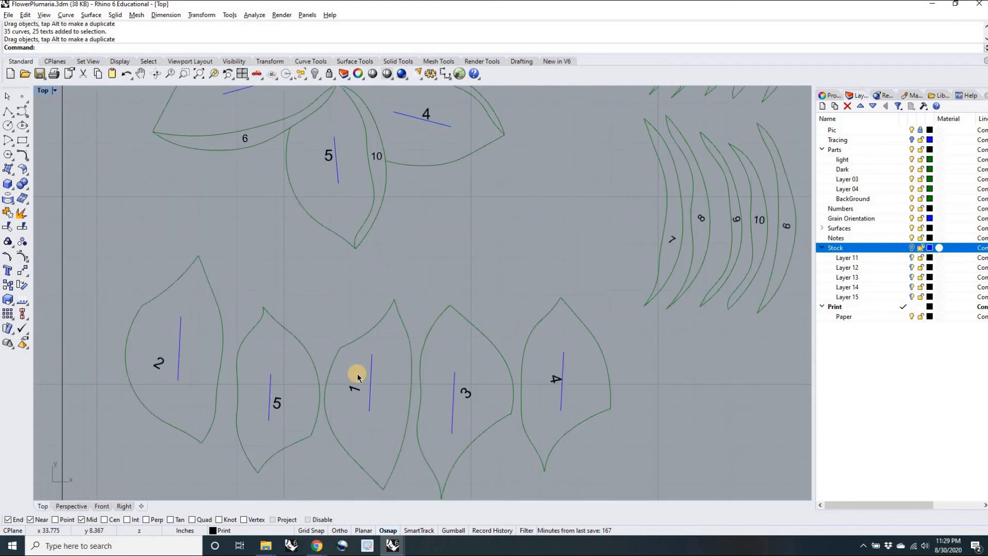
scroll(368, 387, down, 5)
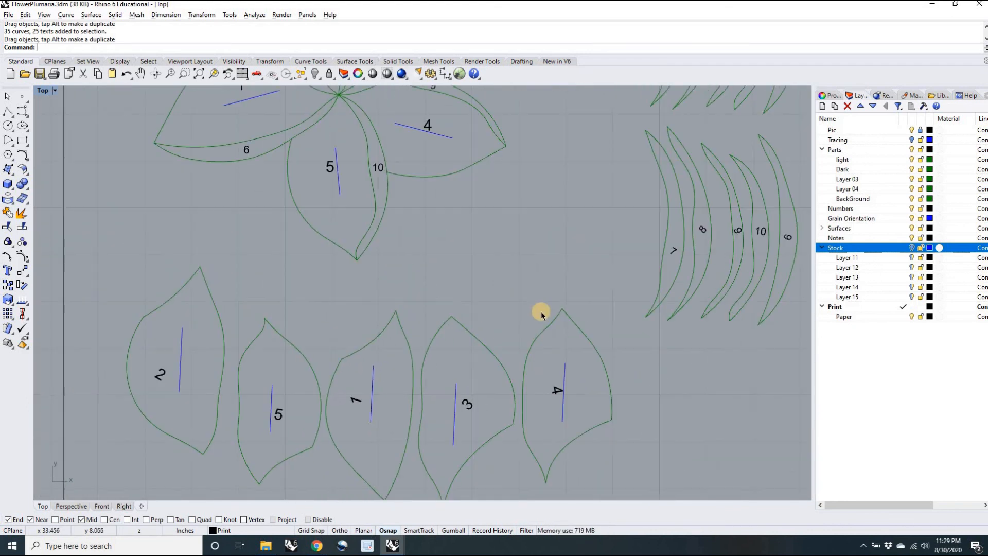
scroll(566, 288, down, 5)
scroll(621, 325, up, 1)
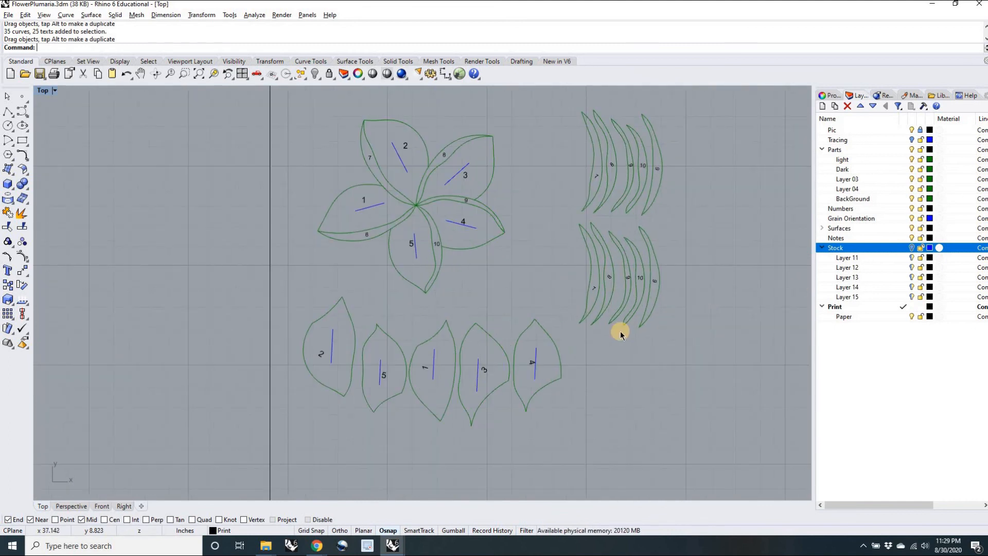
scroll(622, 341, down, 2)
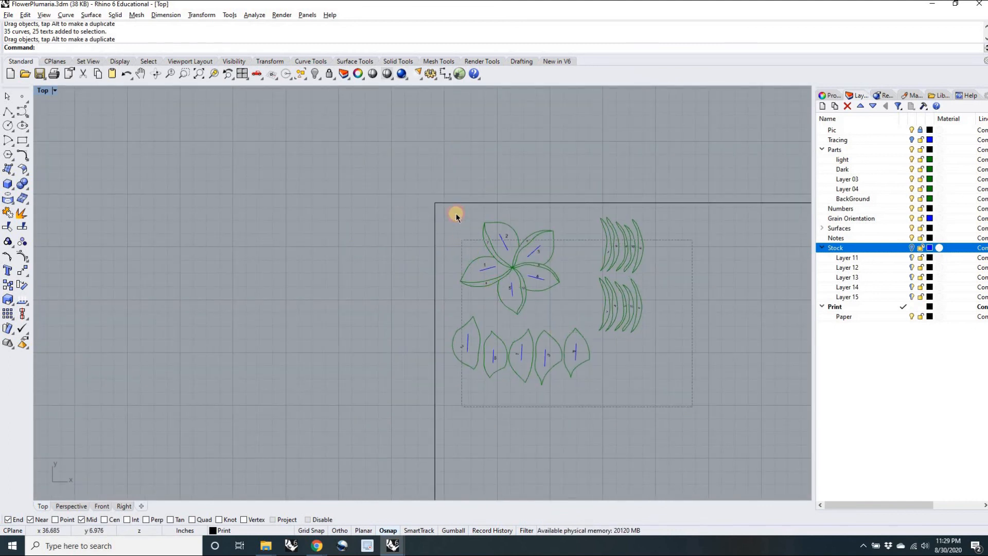
drag(452, 215, 453, 214)
right_drag(533, 292, 446, 292)
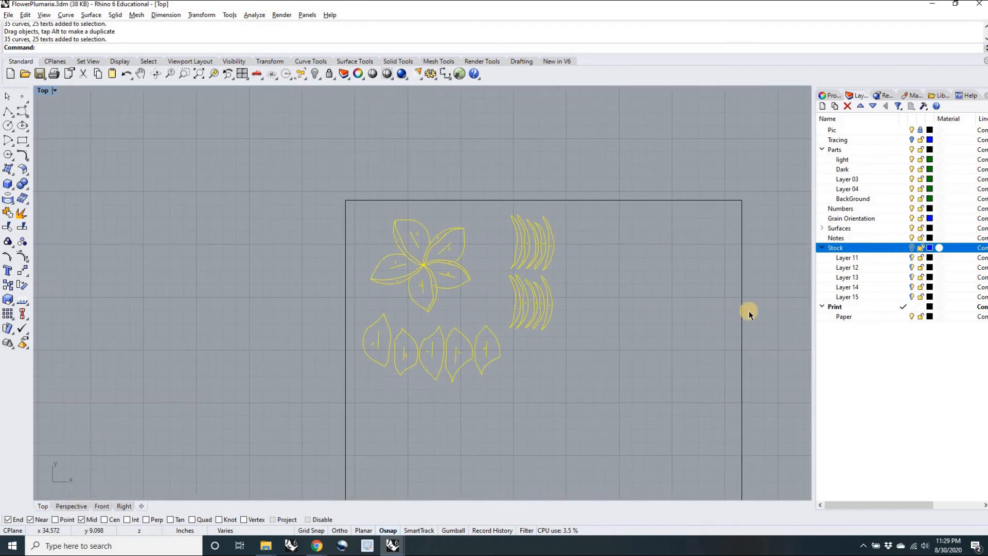
right_click(839, 304)
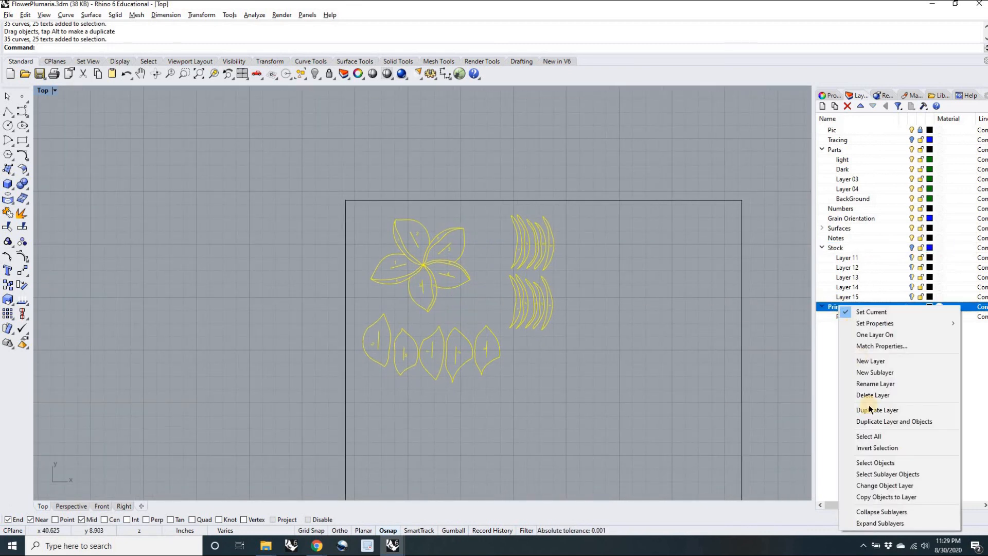
click(872, 484)
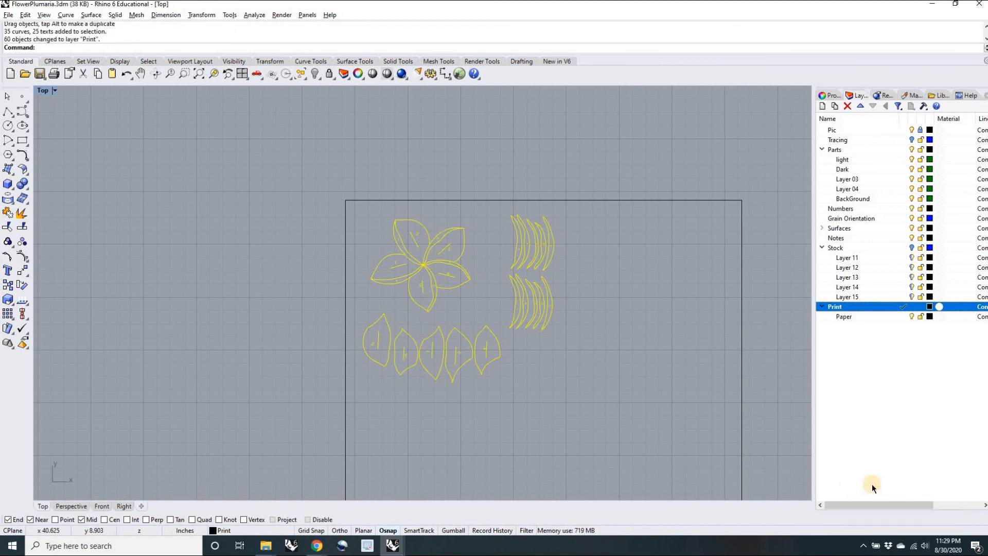
key(Escape)
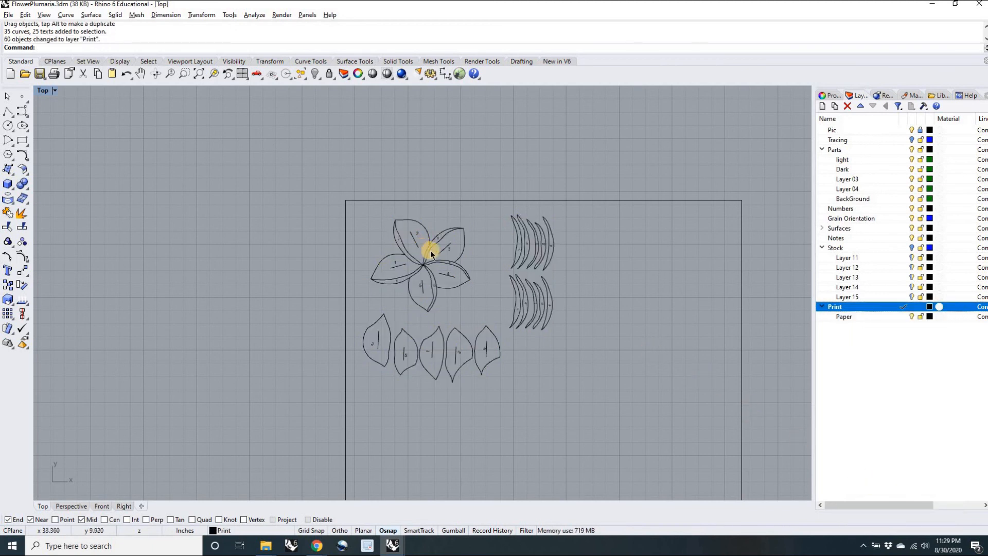
- Hide the Pic, Parts, Grain Orientation, Numbers and Paper layers, keeping the Print layer's parts on
scroll(430, 250, up, 3)
scroll(443, 256, down, 10)
scroll(453, 288, down, 2)
right_drag(656, 193, 746, 176)
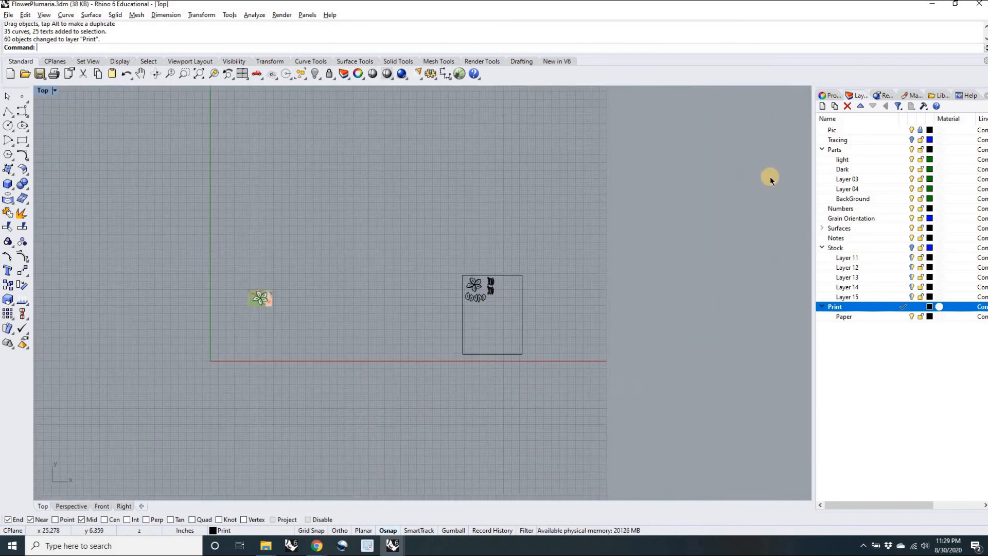
click(907, 131)
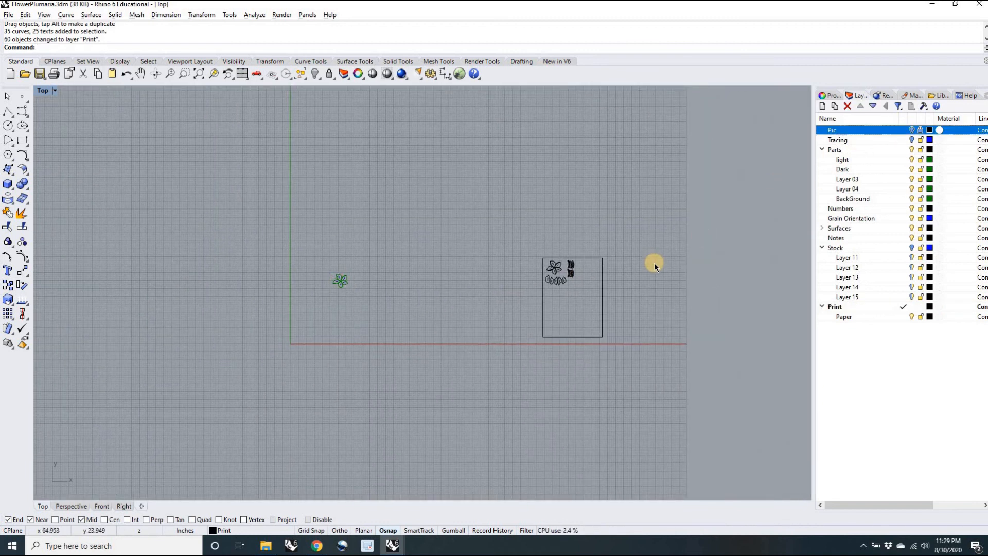
click(912, 150)
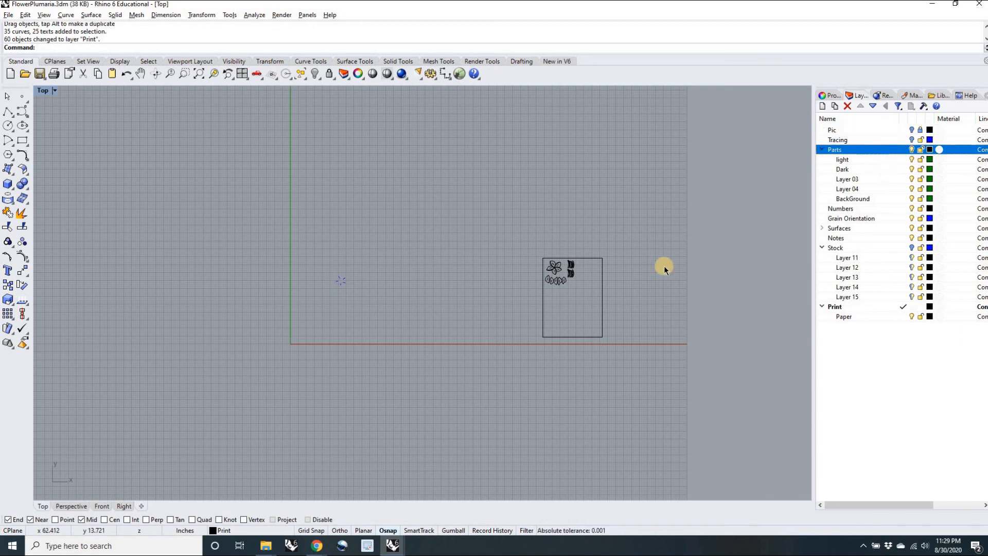
click(912, 218)
click(912, 208)
scroll(572, 268, up, 2)
scroll(566, 311, up, 5)
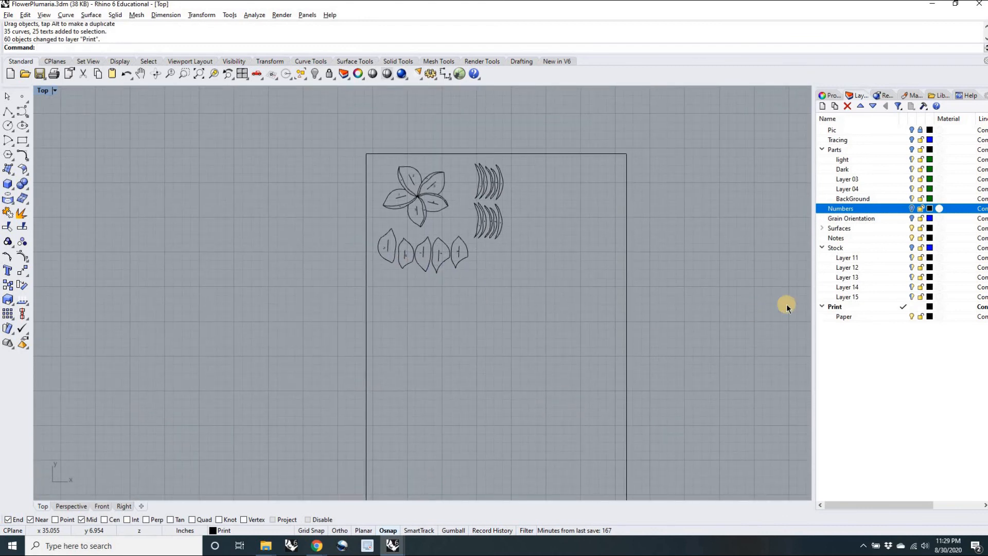
click(911, 316)
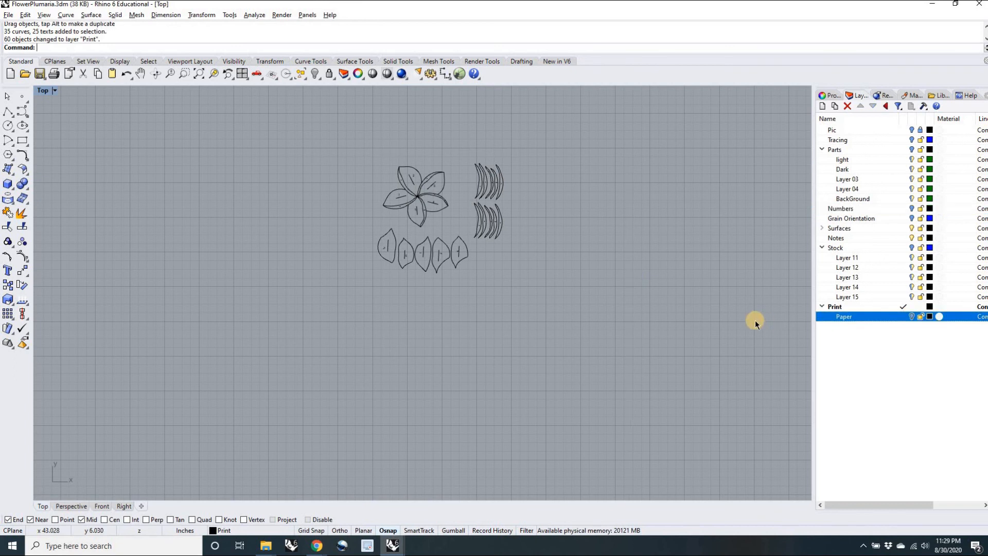
- Open the print setup and check the destination, paper size, print extents and 1:1 output scale
key(ctrl+p)
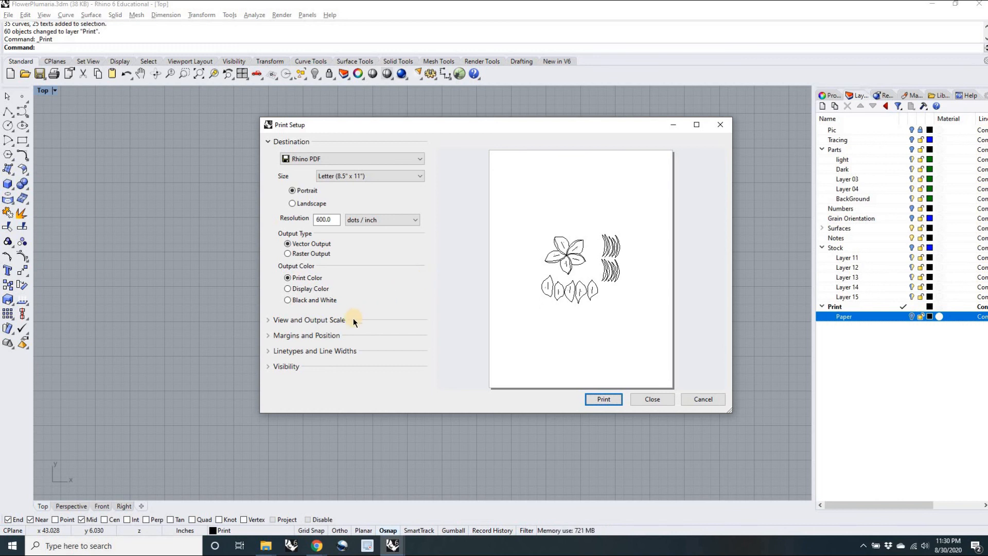
click(322, 321)
drag(427, 287, 427, 343)
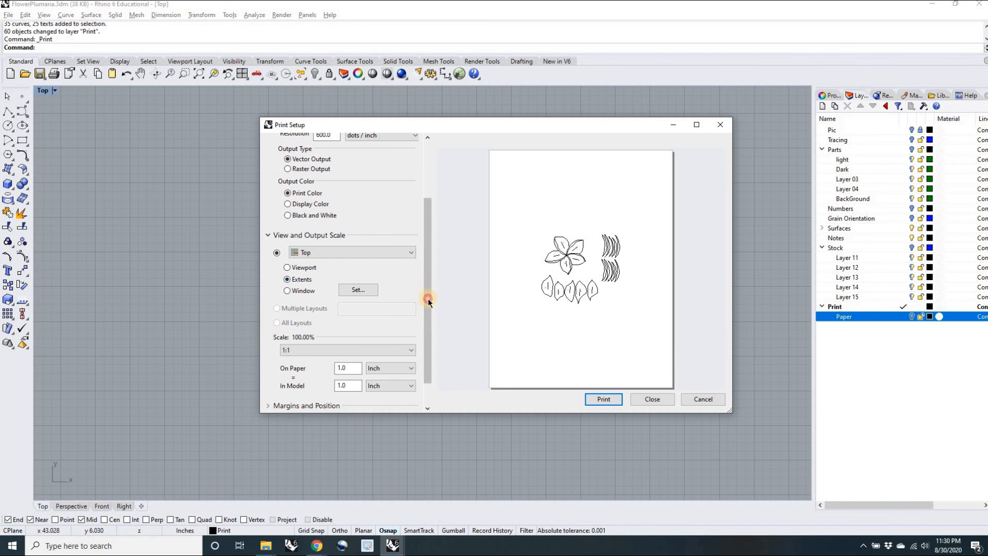
scroll(317, 311, down, 1)
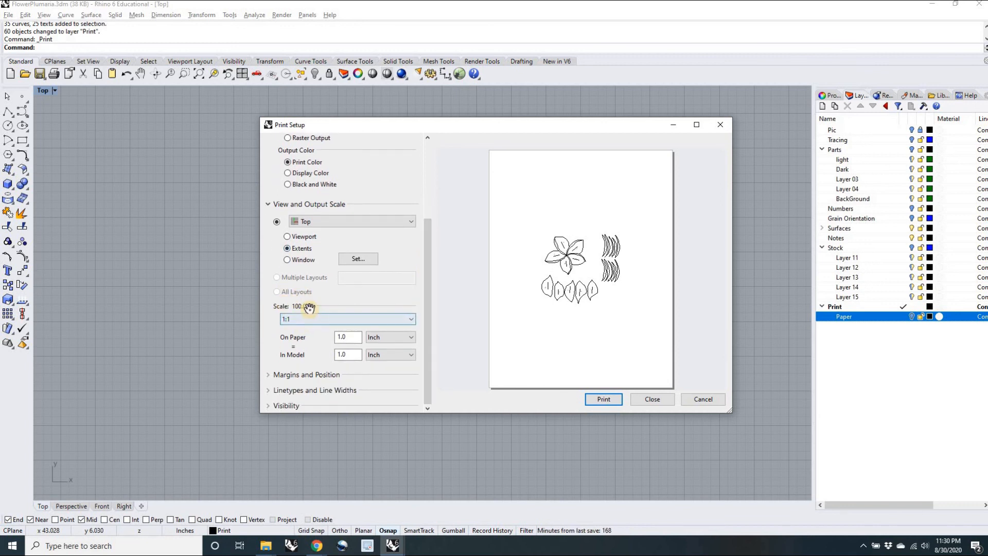
click(413, 319)
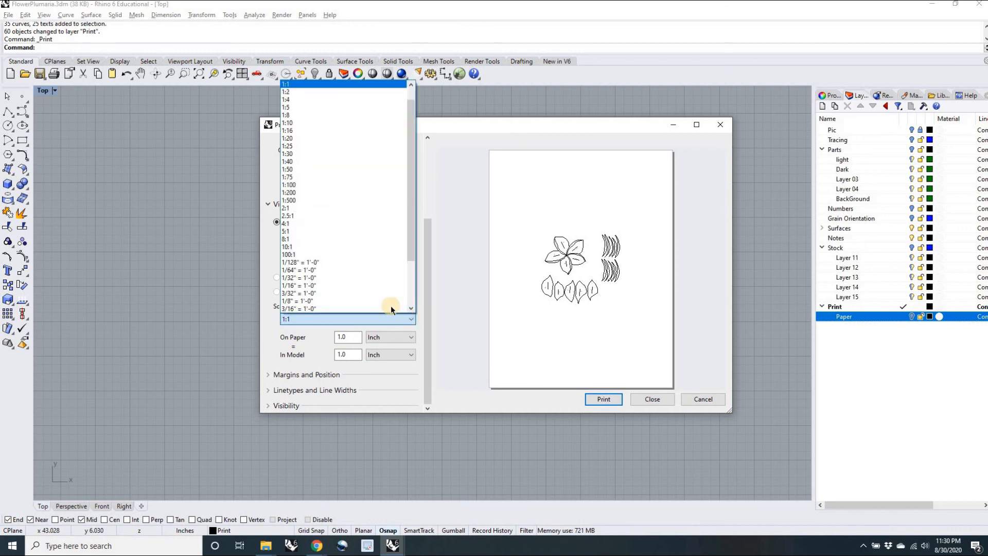
click(267, 317)
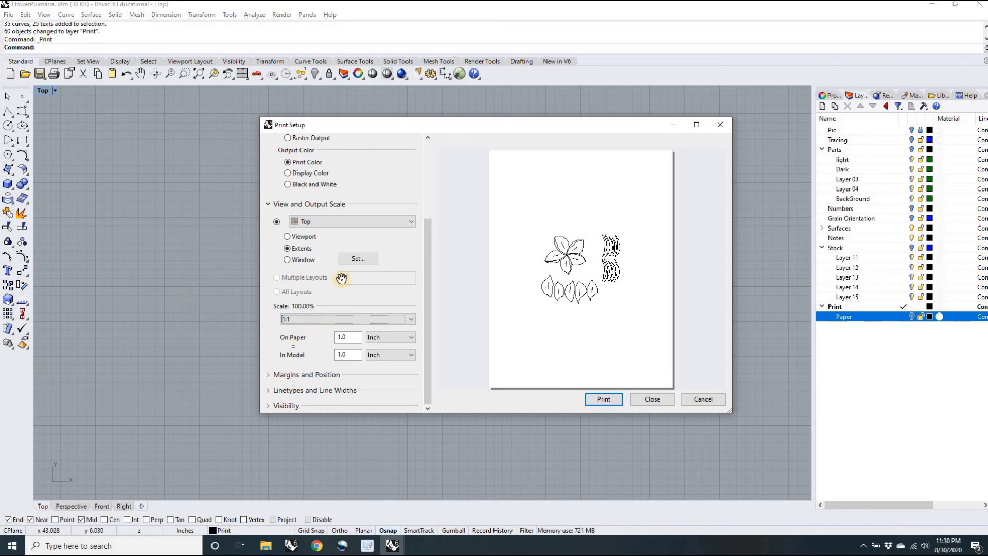
click(304, 206)
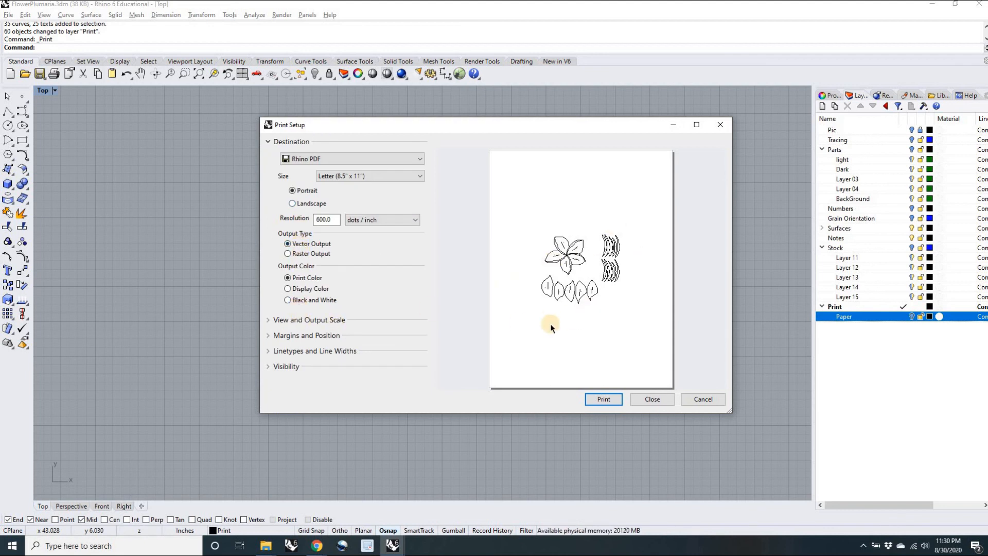
click(315, 321)
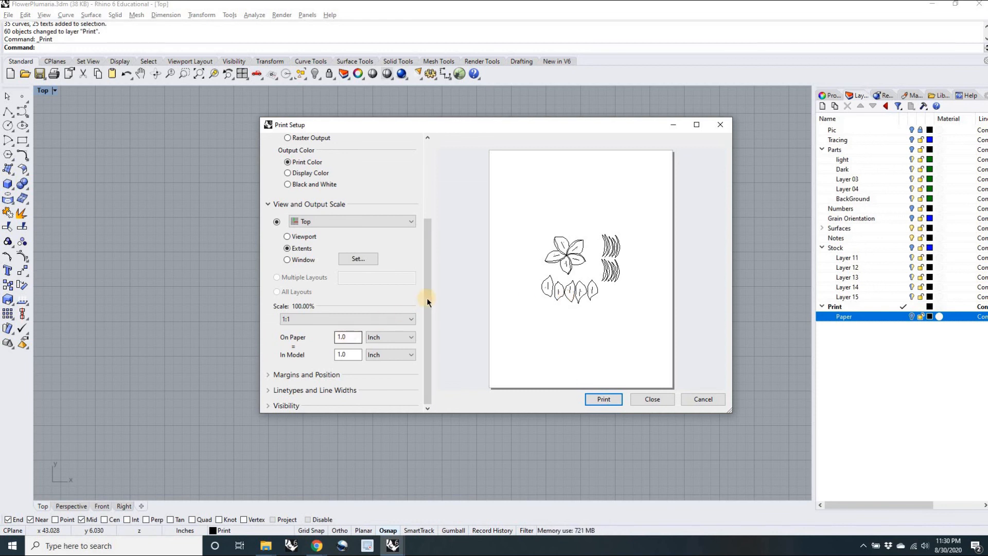
click(350, 317)
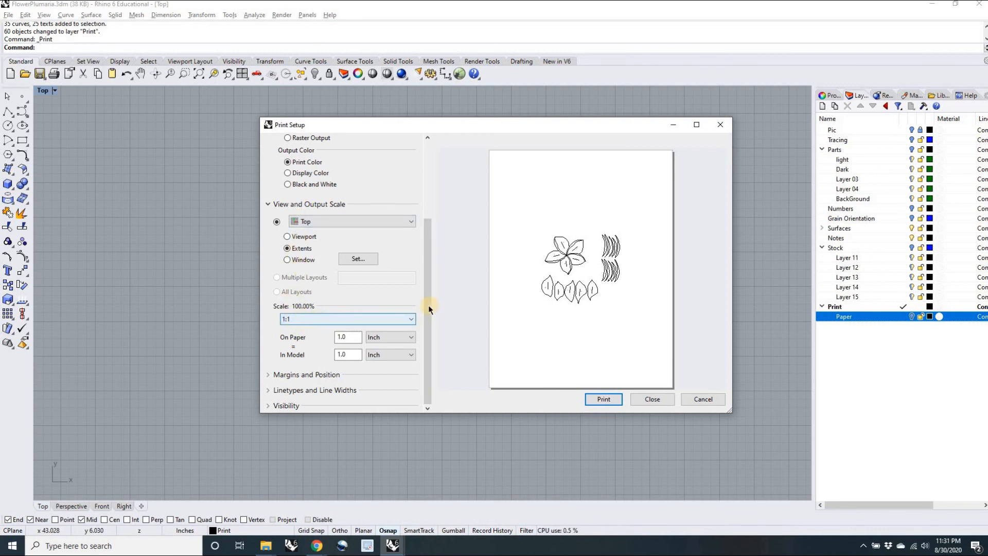
- Review the linetype and default line width print settings, and close the print setup without printing
click(328, 391)
drag(431, 304, 420, 385)
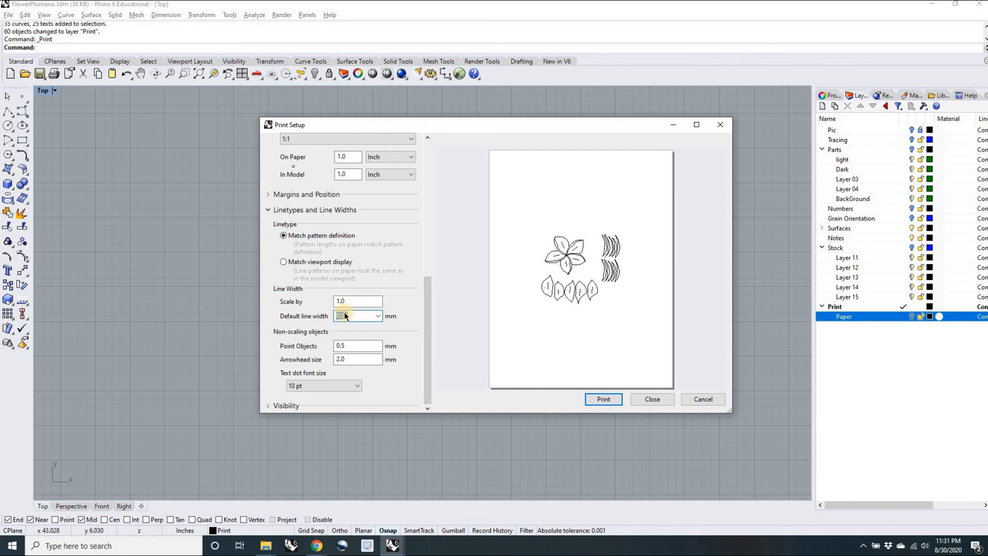
click(663, 400)
- Examine the printable layout of the numbered flower, separate petals and two stacks of curved edge pieces
mouse_move(491, 270)
right_down()
mouse_move(481, 329)
mouse_move(517, 338)
right_up()
scroll(516, 336, down, 3)
scroll(508, 333, up, 3)
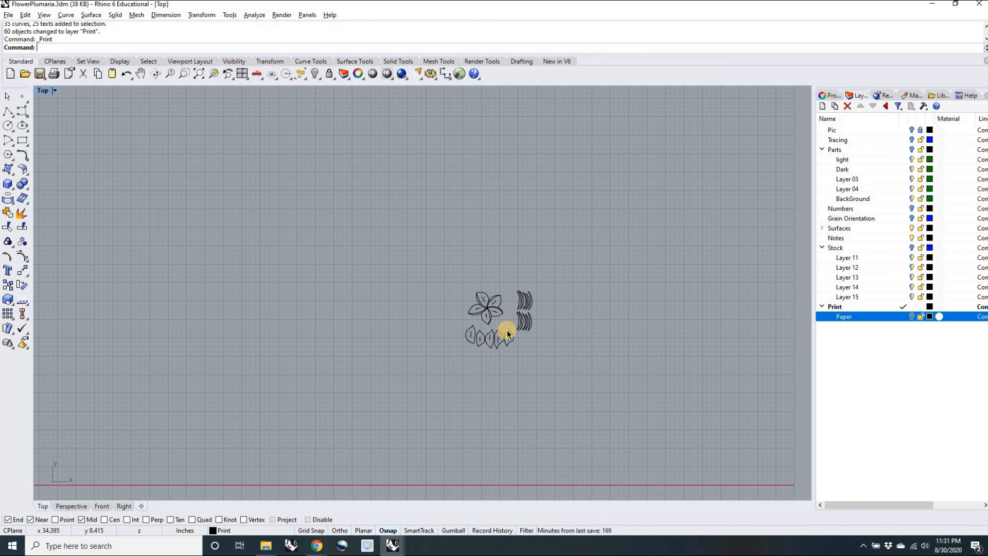
scroll(508, 333, up, 5)
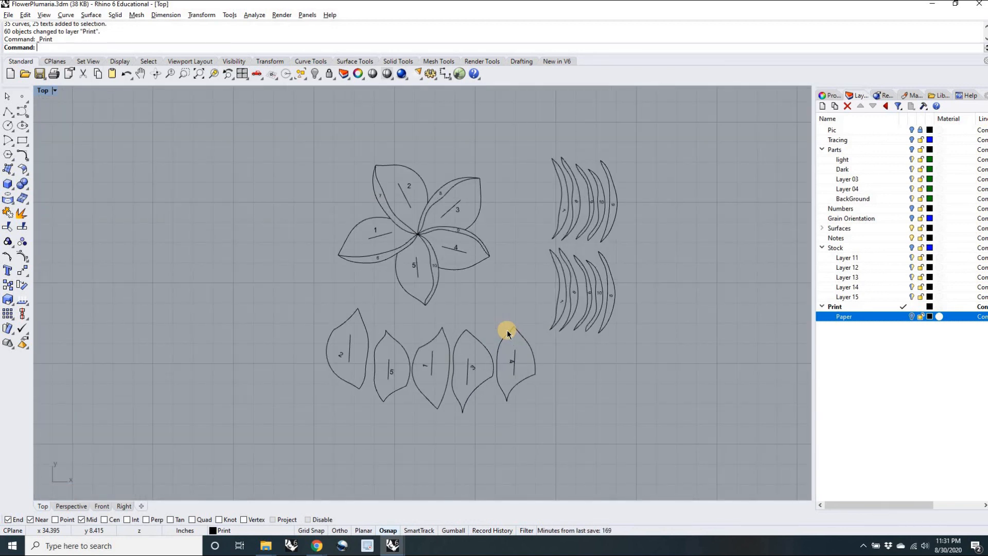
scroll(475, 273, down, 2)
scroll(403, 194, up, 5)
scroll(404, 249, up, 1)
scroll(401, 375, down, 3)
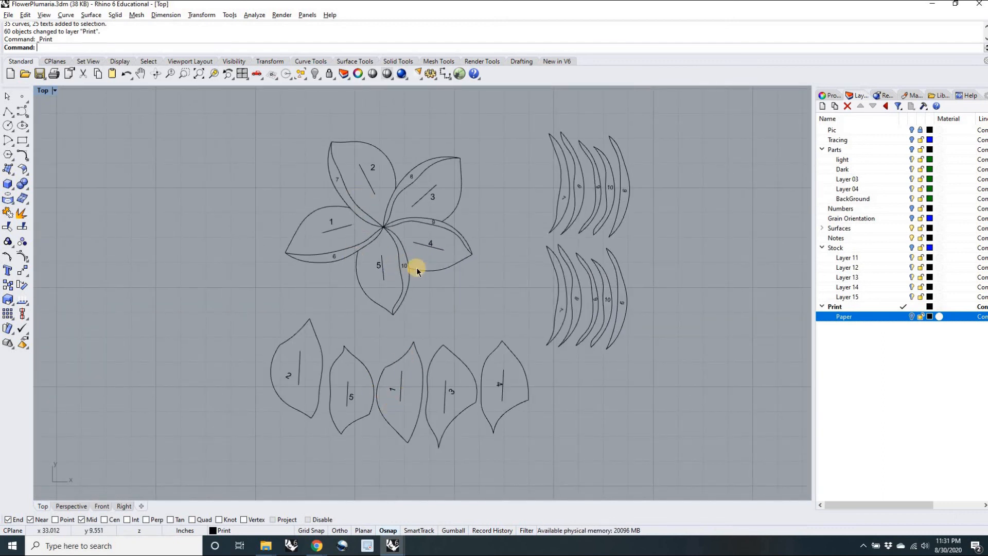
scroll(461, 367, down, 3)
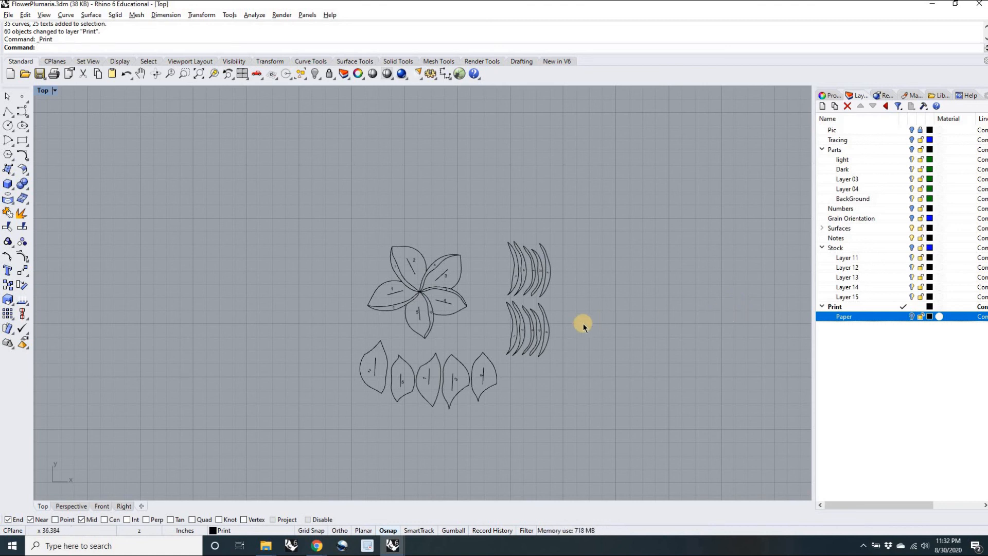
scroll(582, 323, down, 1)
scroll(583, 323, down, 1)
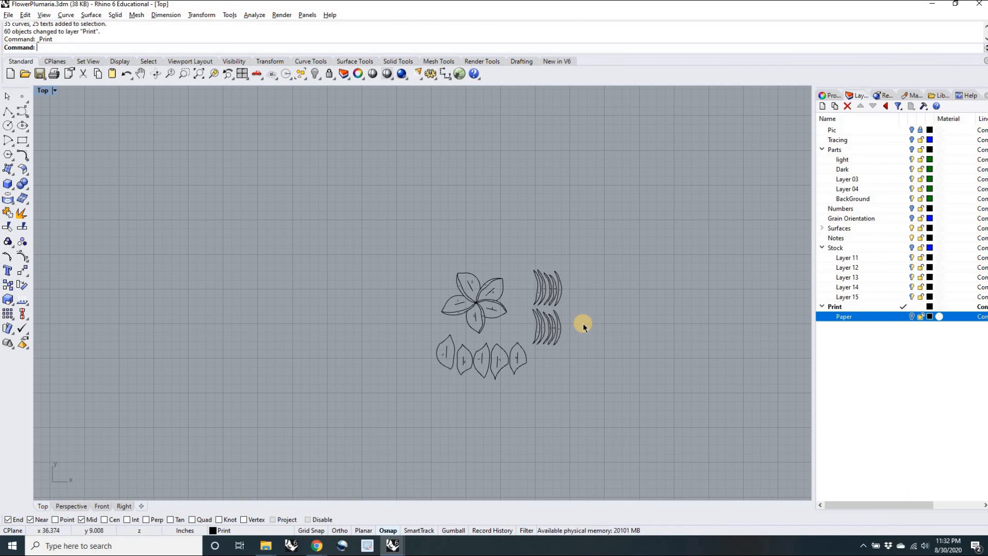
- Show the Pic, Tracing and Parts layers and bring the original flower tracing into view
scroll(547, 342, down, 3)
right_drag(577, 358, 637, 339)
click(911, 130)
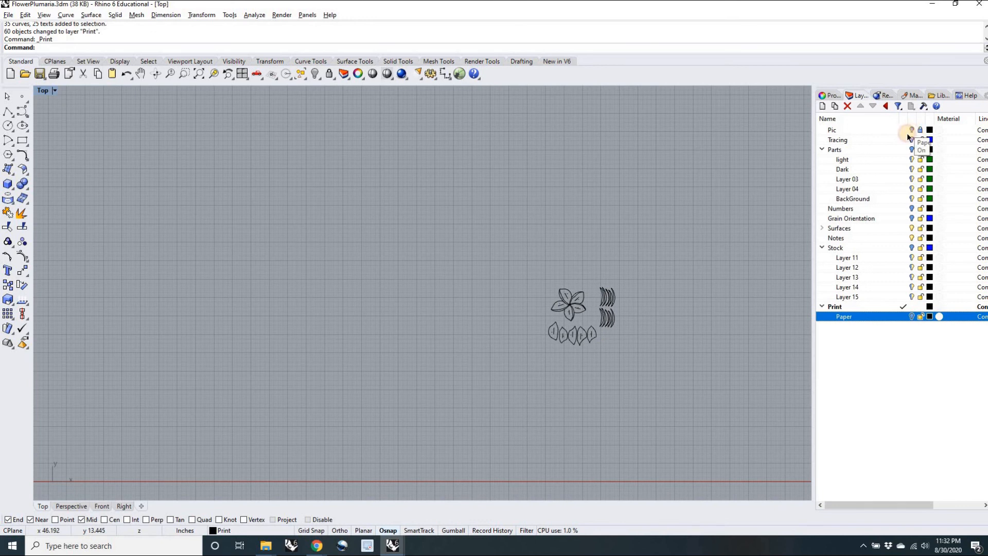
click(911, 139)
click(913, 148)
right_drag(311, 383, 534, 355)
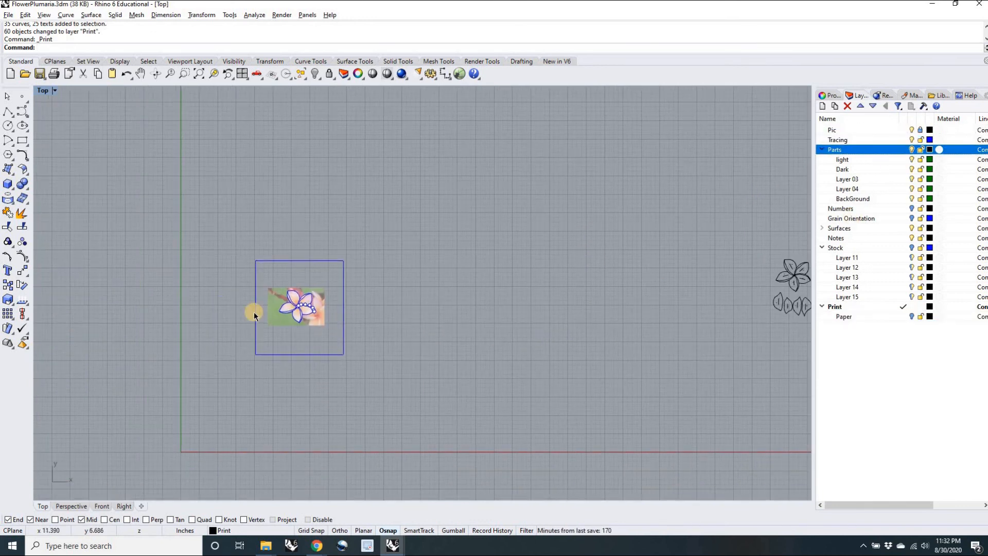
- Duplicate the traced flower curves with their square frame into the empty area beside the reference picture
scroll(342, 327, up, 3)
scroll(234, 316, up, 2)
scroll(225, 298, down, 4)
click(196, 288)
drag(196, 288, 511, 216)
key(alt)
key(Escape)
key(Escape)
scroll(525, 262, up, 8)
scroll(553, 300, down, 8)
- Duplicate the copied flower and frame again beside the first copy, and undo both duplications
drag(643, 390, 433, 182)
drag(508, 260, 697, 286)
right_drag(659, 340, 563, 337)
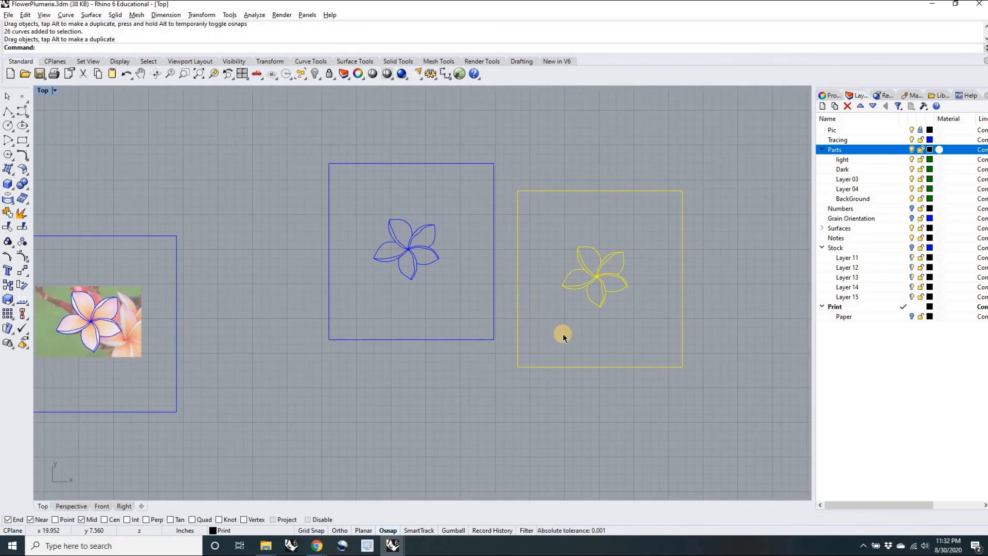
key(ctrl+z)
key(ctrl+z)
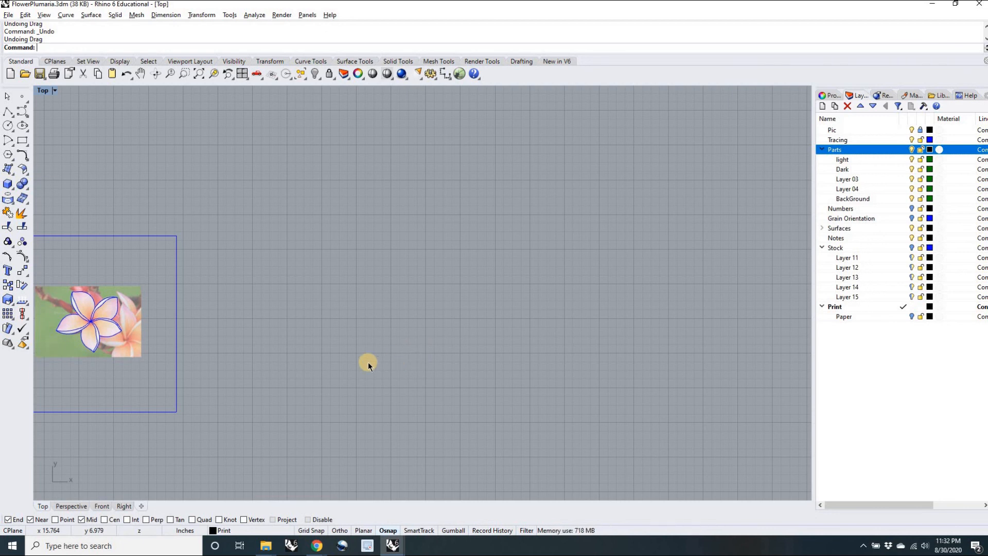
scroll(549, 327, down, 5)
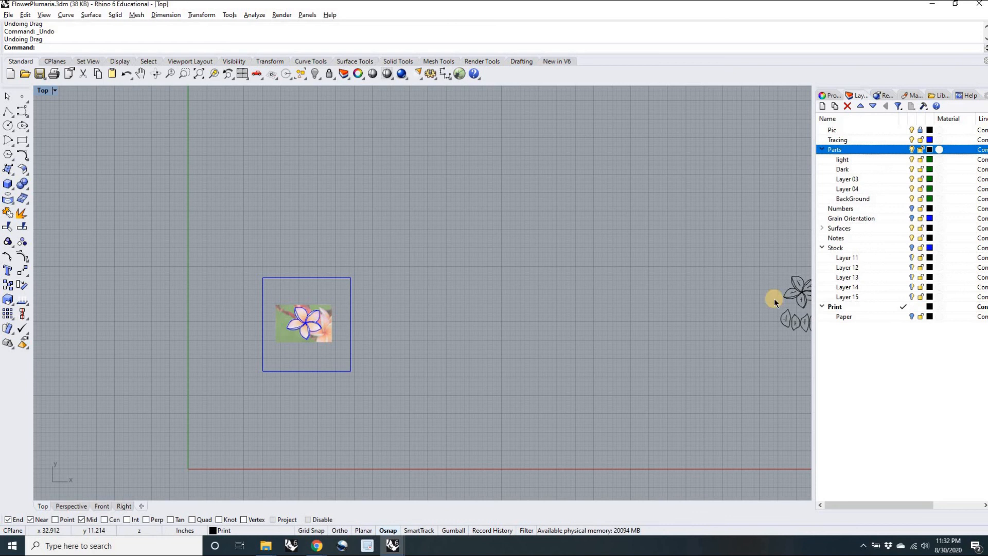
right_drag(717, 304, 614, 302)
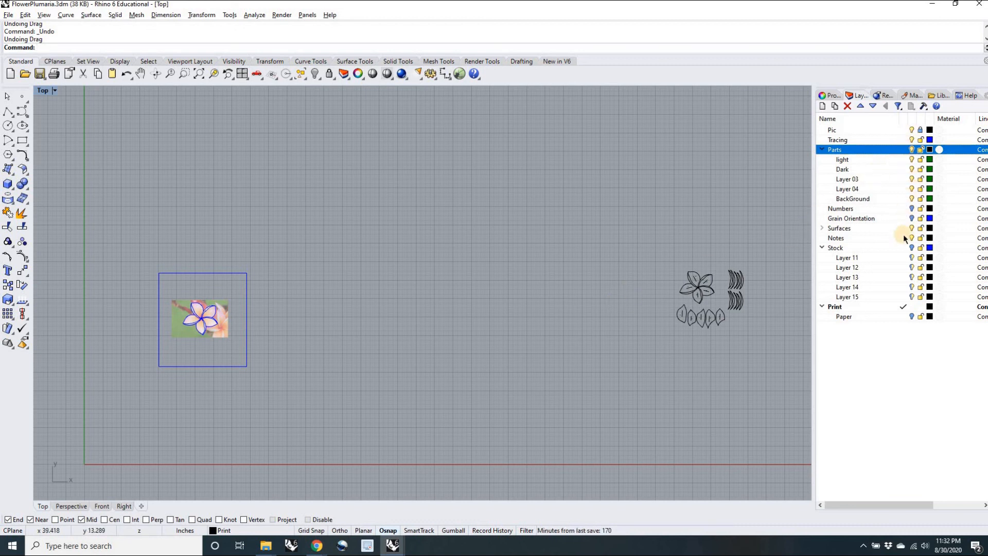
right_drag(756, 348, 701, 349)
scroll(652, 292, up, 3)
scroll(652, 292, up, 3)
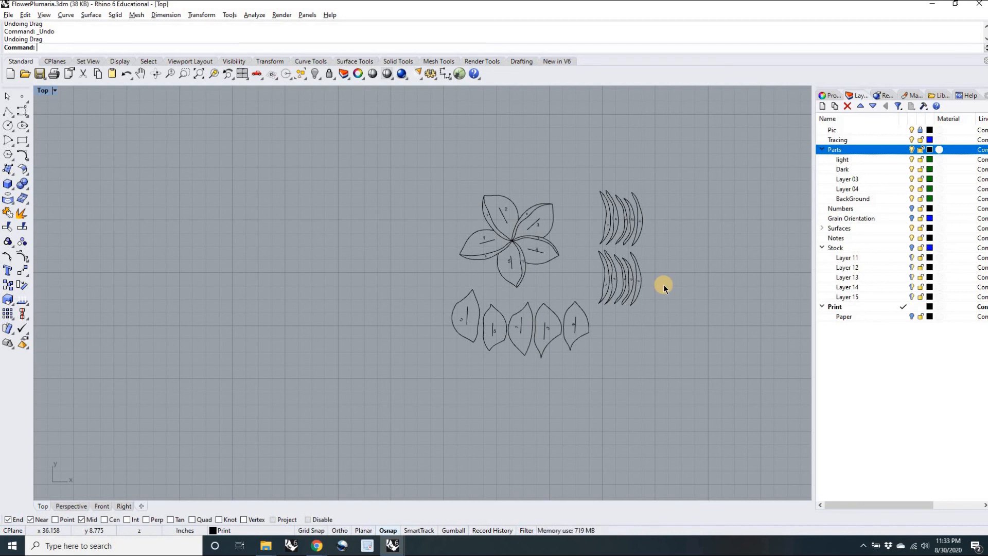
scroll(663, 297, down, 3)
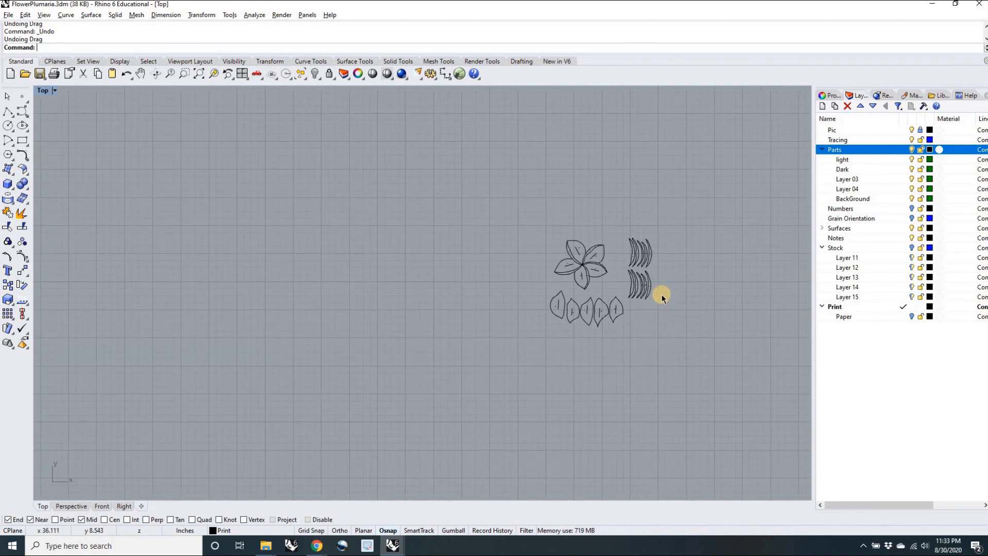